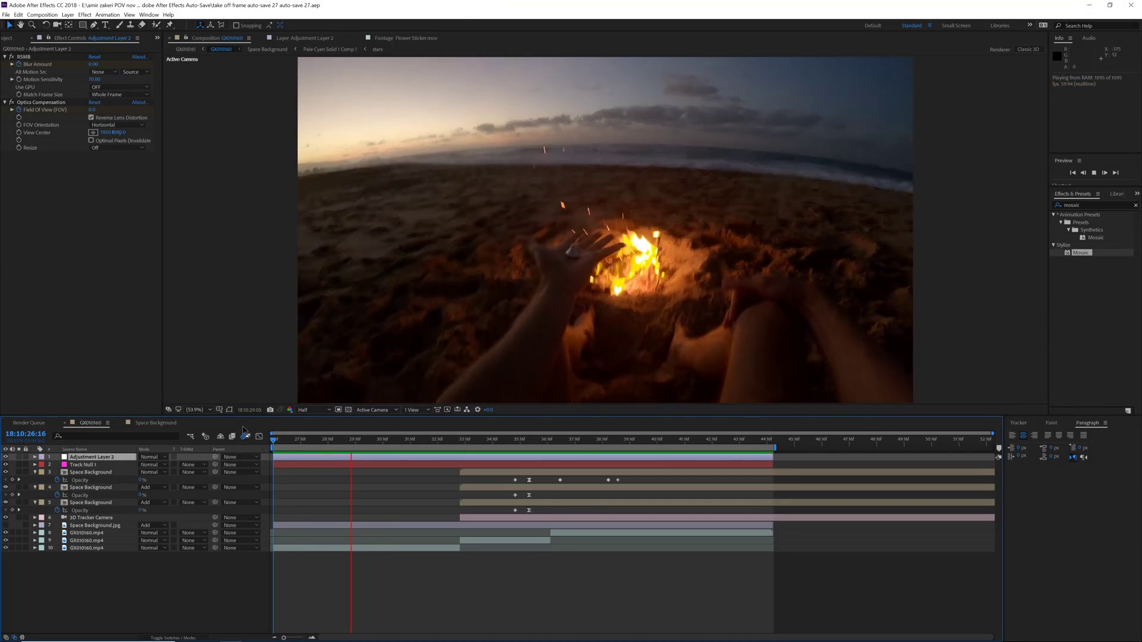
Step: Scrub through the finished composition to review the campfire, starry-sky and beach transition
mouse_move(530, 443)
left_mouse_down()
mouse_move(611, 460)
mouse_move(601, 433)
left_mouse_up()
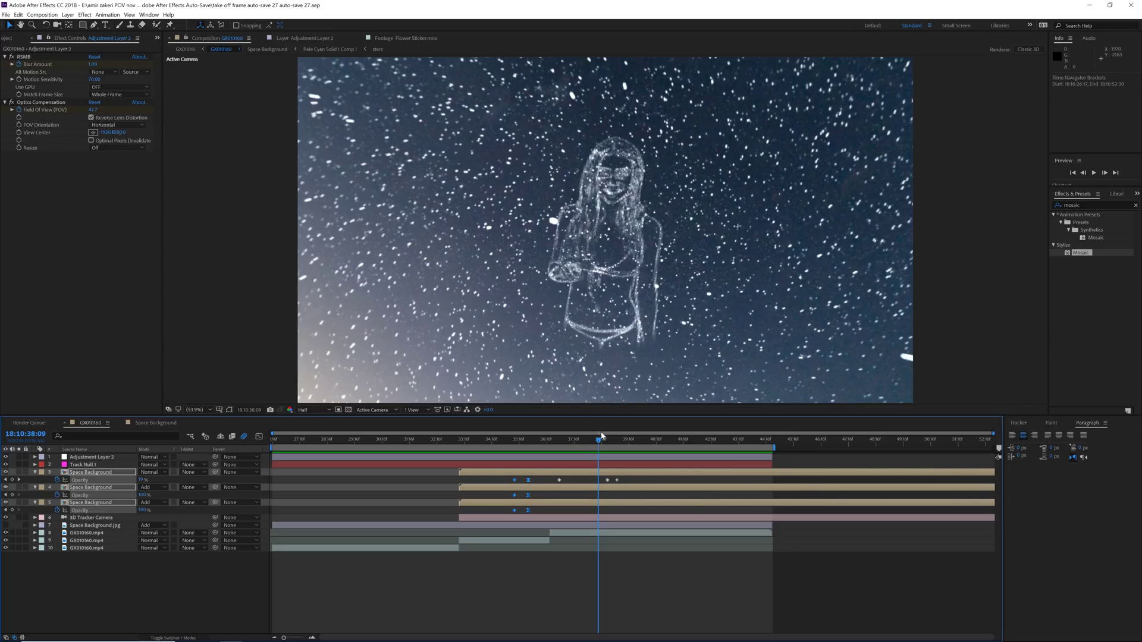
left_click_drag(602, 436, 622, 443)
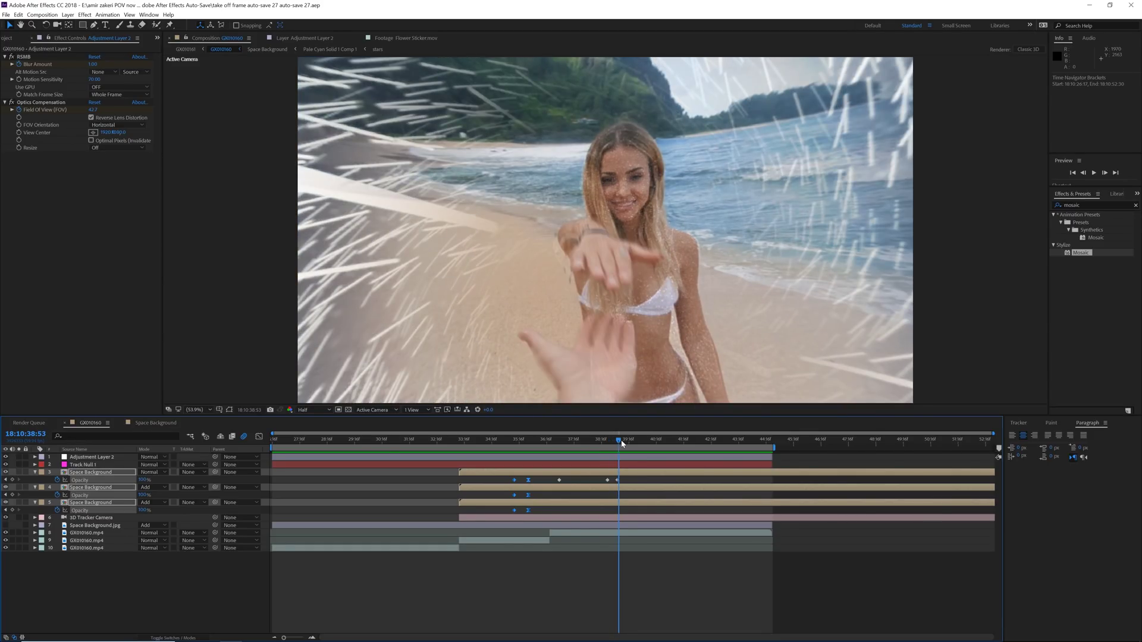
key("Page_Up")
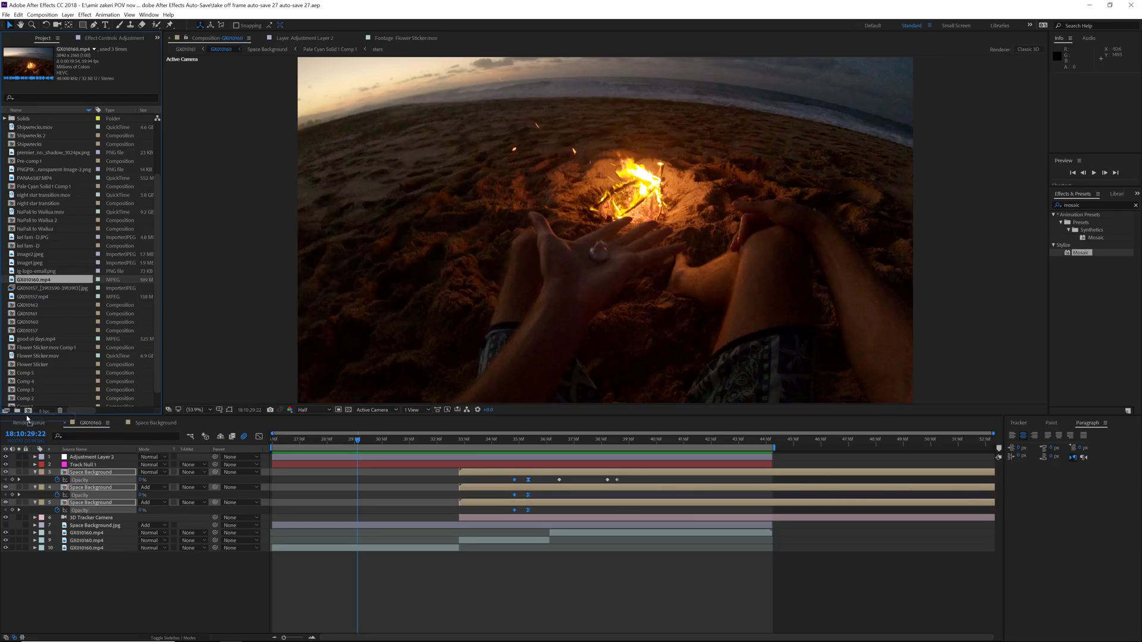
Step: Create a new composition from the campfire MP4 clip and split its layer at 18:10:36:43
left_click_drag(27, 418, 27, 412)
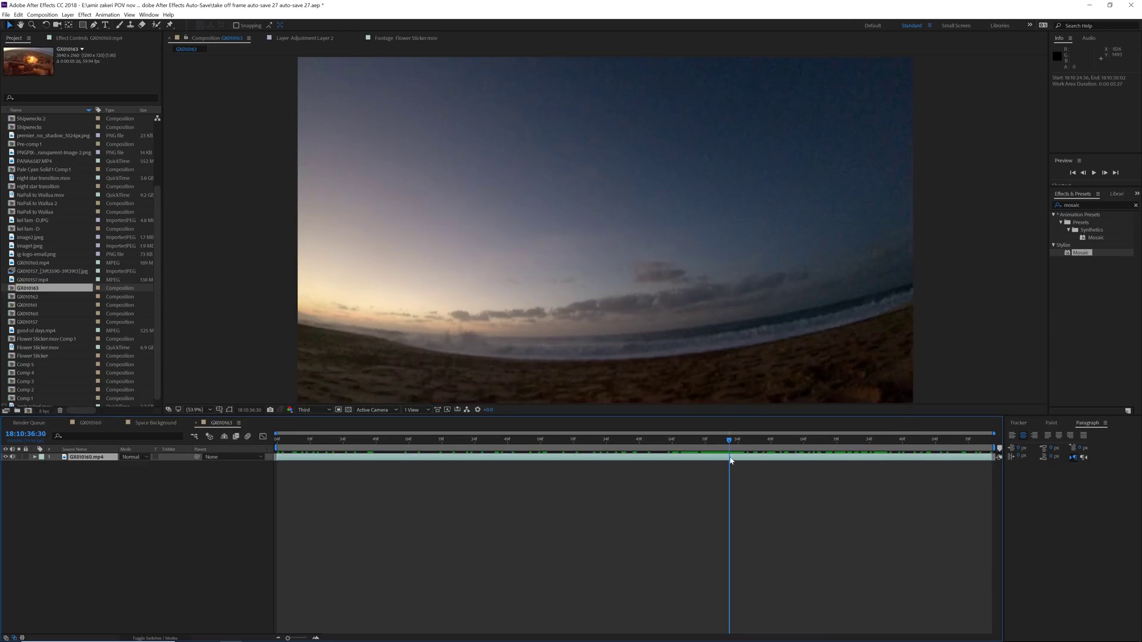
left_click_drag(731, 461, 758, 462)
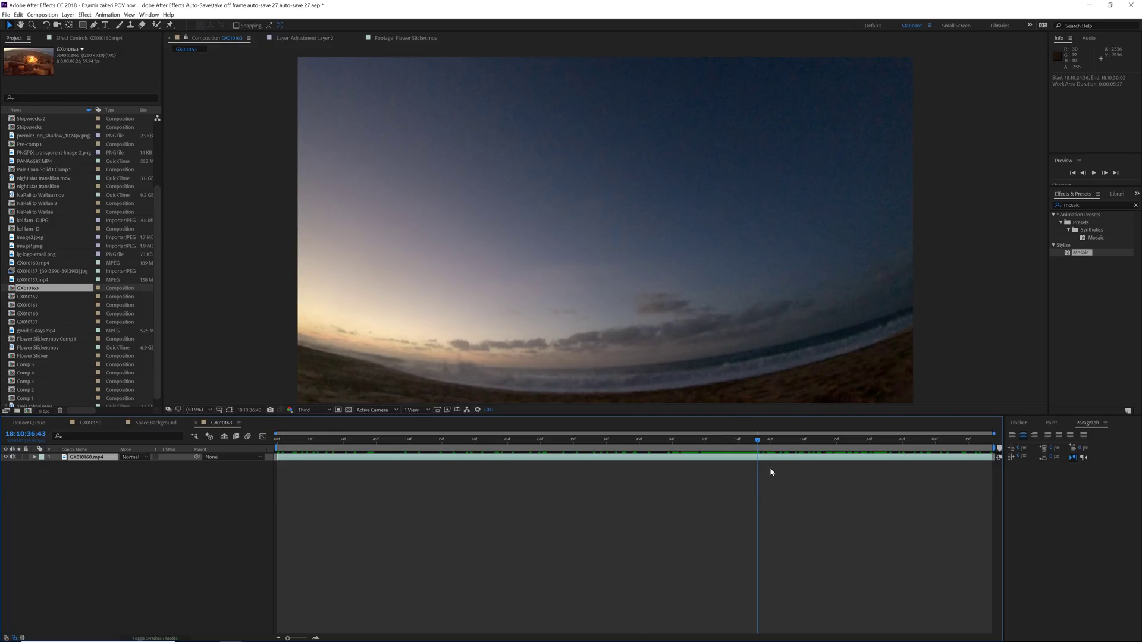
key("ctrl+shift+d")
left_click_drag(757, 466, 886, 442)
Step: Find the 3D Camera Tracker effect and apply it to the first part of the split campfire clip
left_click(739, 468)
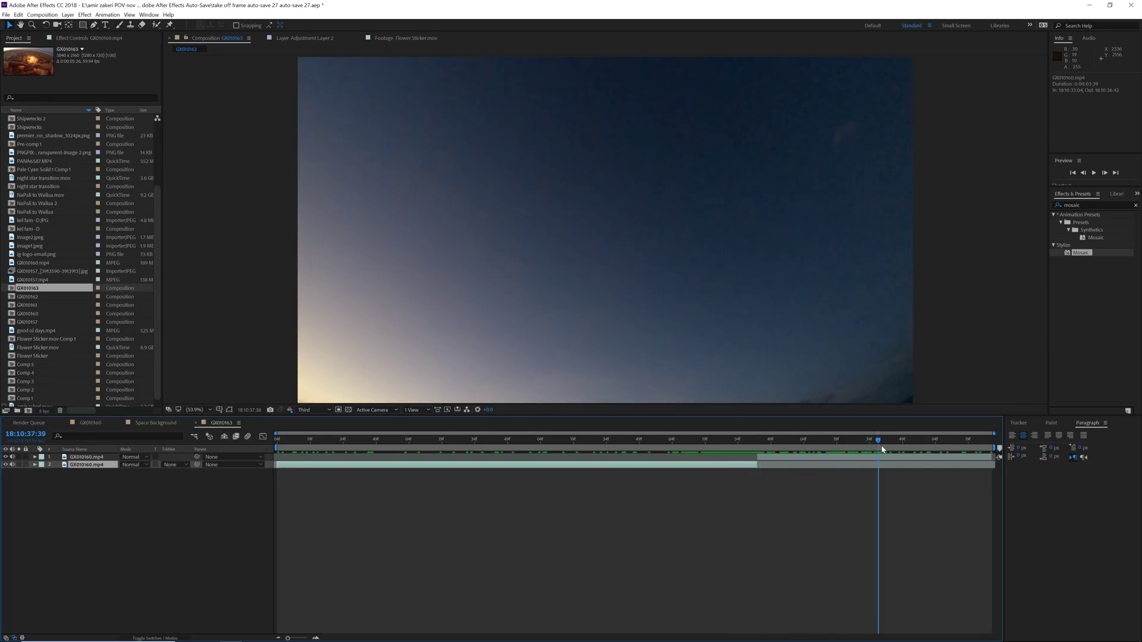
left_click_drag(734, 442, 733, 442)
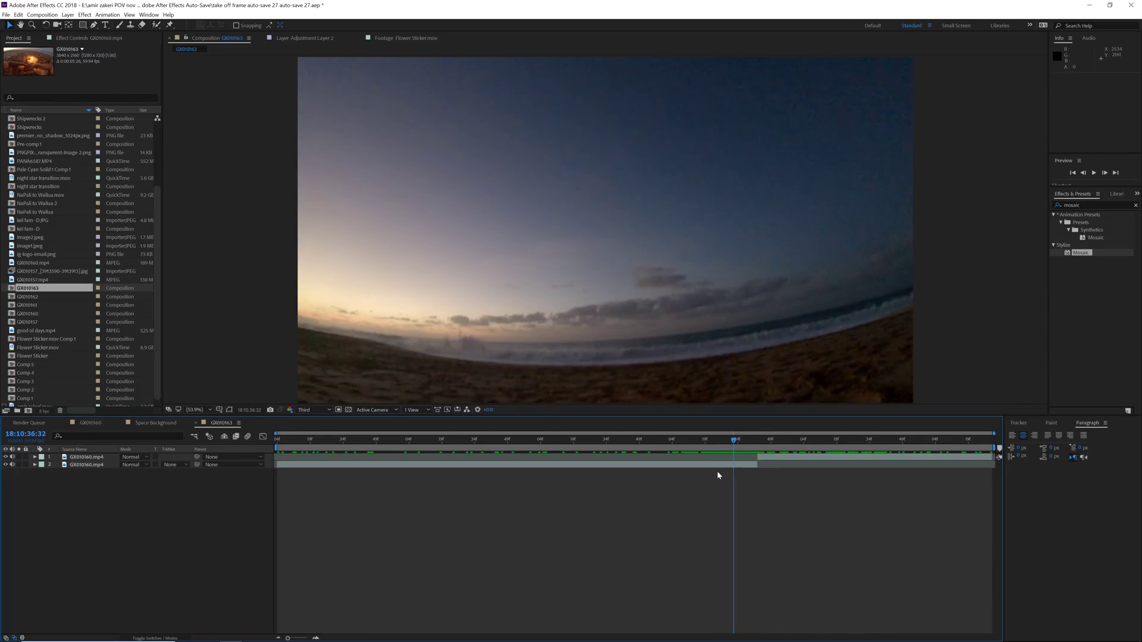
left_click(719, 467)
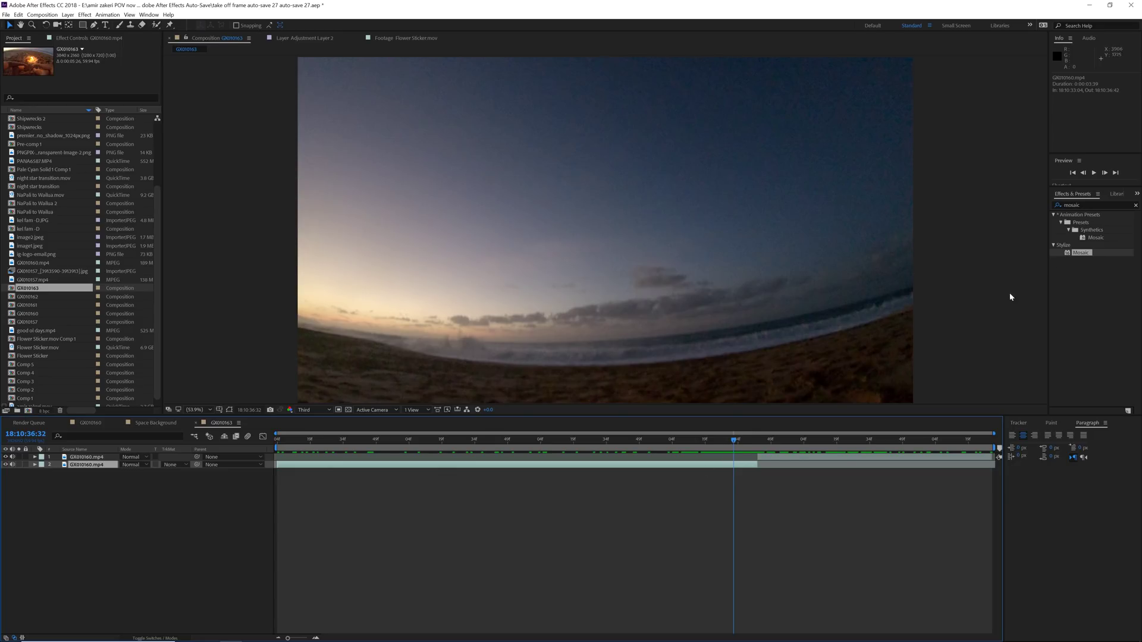
left_click(1092, 205)
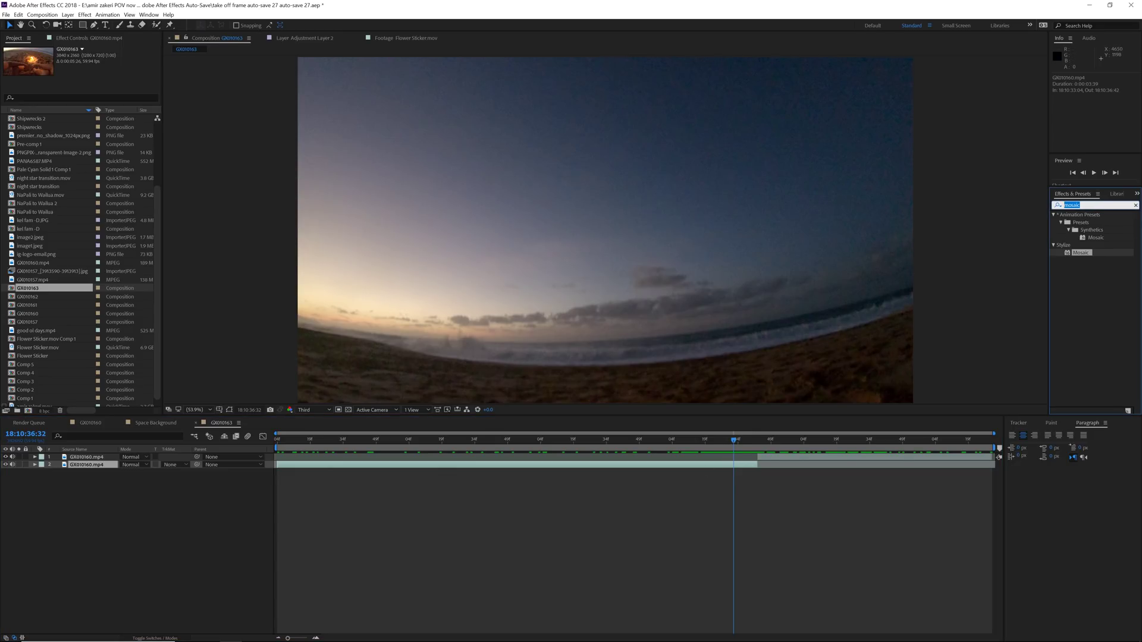
type("3d ca")
left_click_drag(1089, 222, 328, 469)
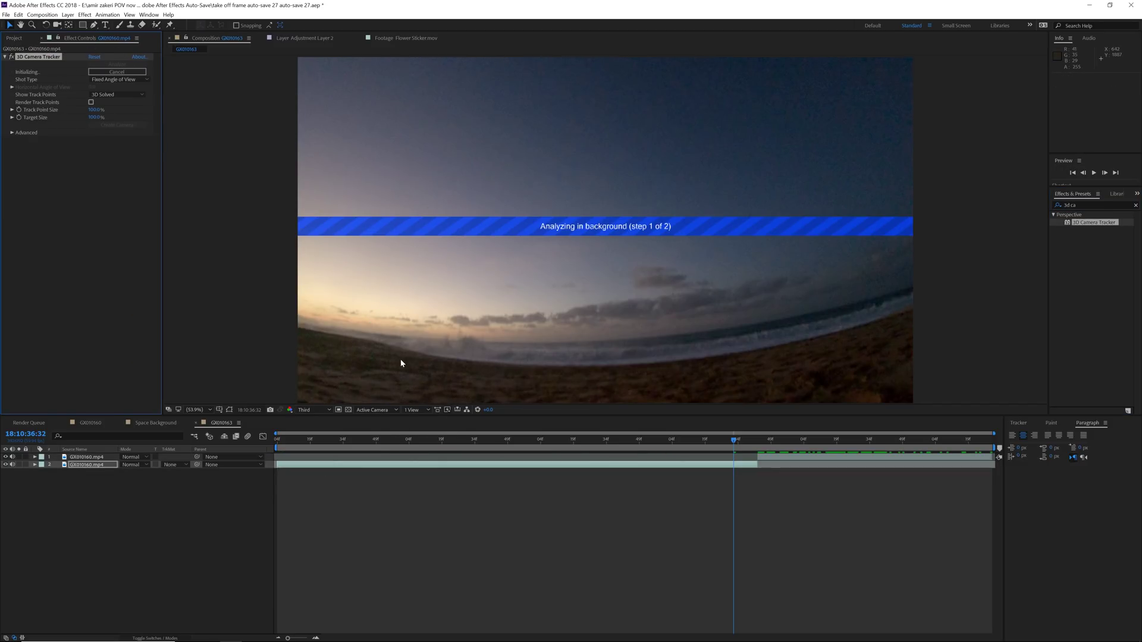
Step: Set the 3D Camera Tracker's advanced Solve Method to Tripod Pan
left_click(12, 132)
left_click(117, 141)
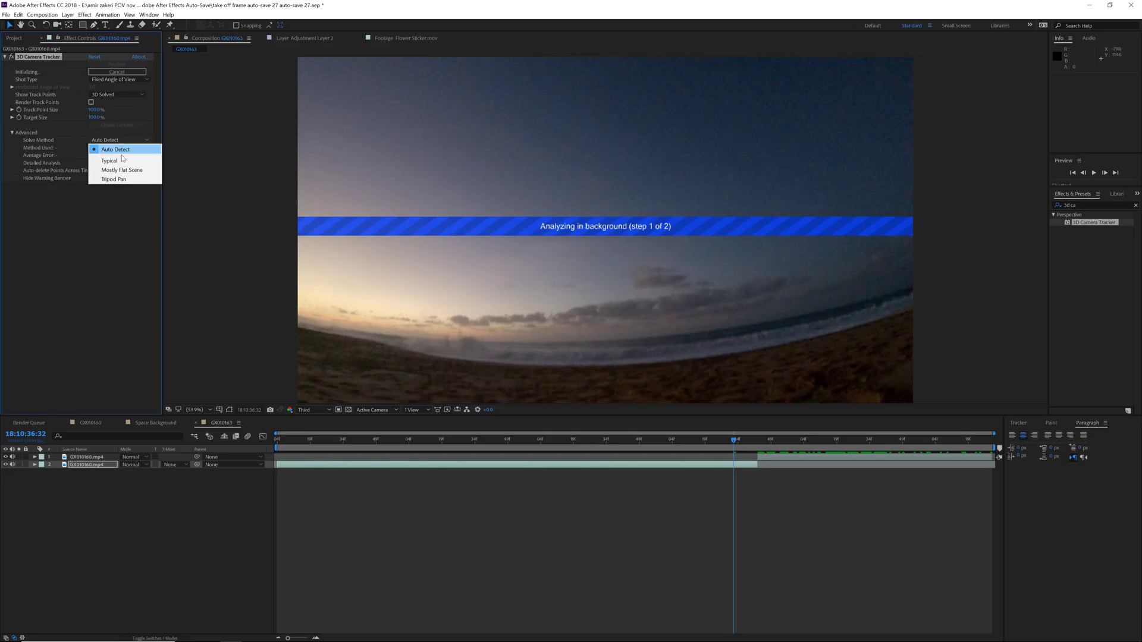
left_click(114, 179)
left_click(17, 133)
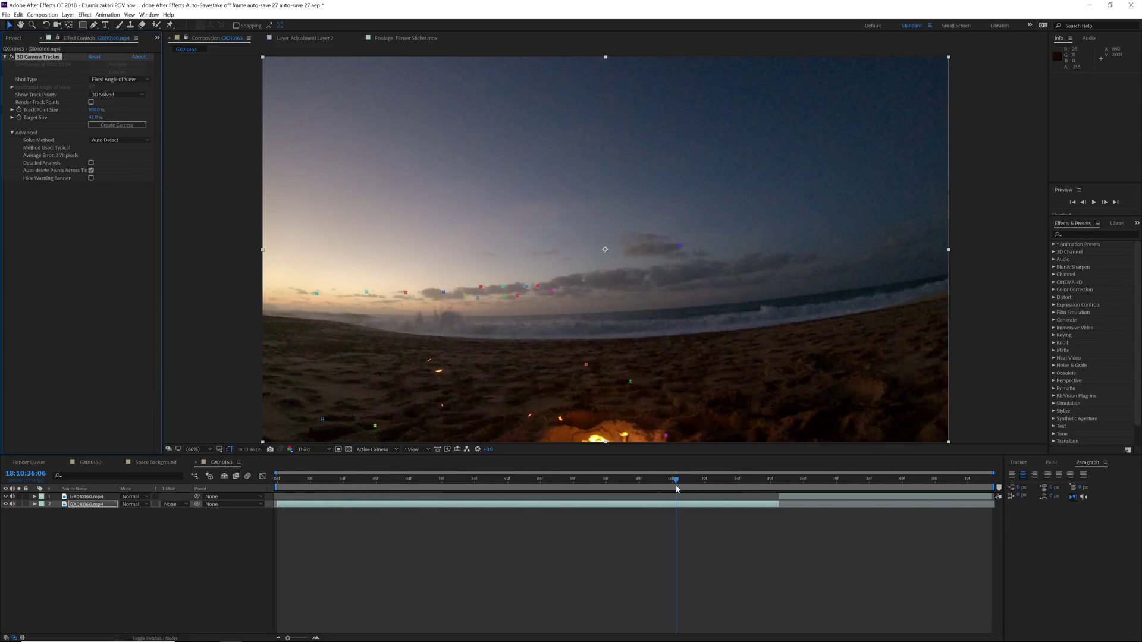
Step: Create a null and a camera from track points near the horizon at 18:10:36:14
left_click_drag(677, 489, 549, 488)
mouse_move(632, 271)
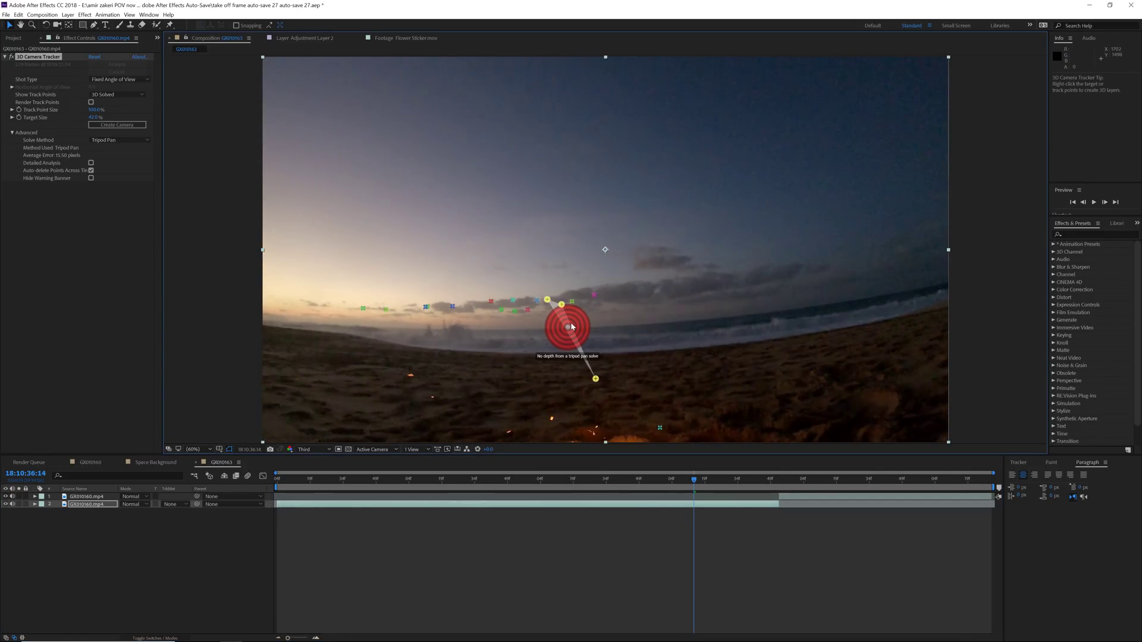
right_click(568, 326)
left_click(602, 348)
left_click(198, 571)
Step: Move the track null up from the waterline to the clouds above the horizon
left_click(83, 497)
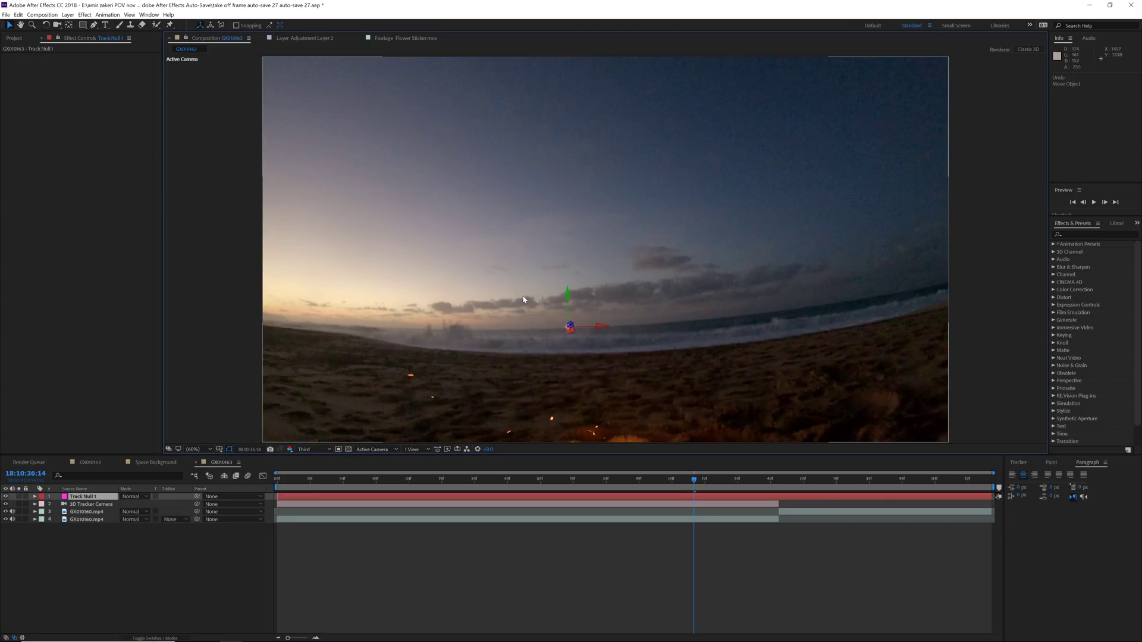
left_click_drag(568, 309, 606, 250)
left_click(677, 431)
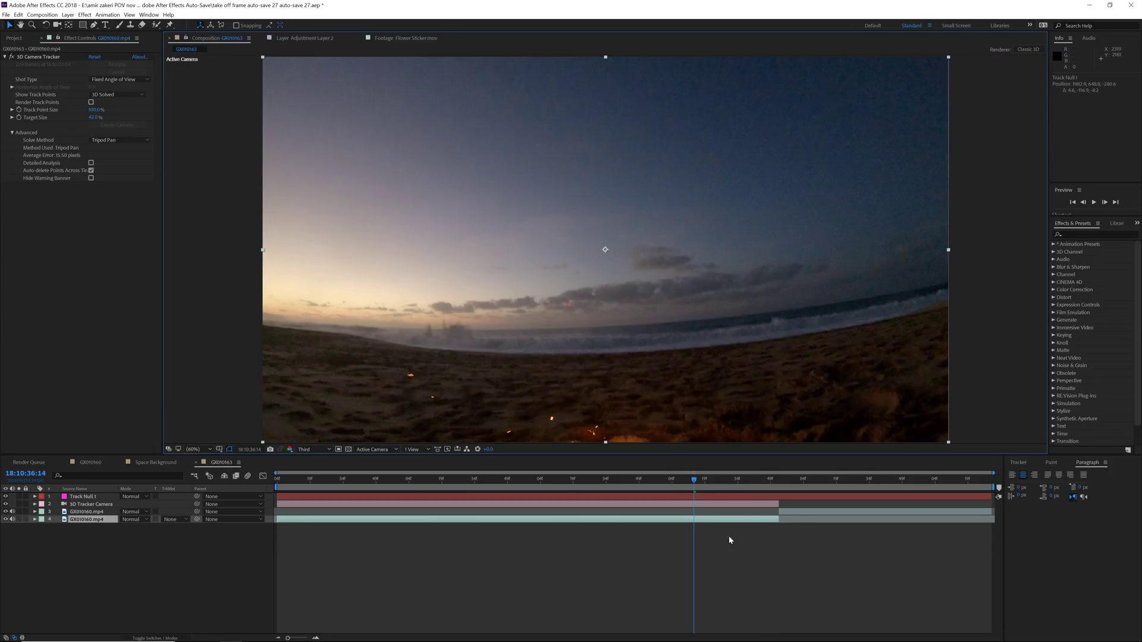
Step: Extend the 3D Tracker Camera layer to the end of the composition
left_click(83, 505)
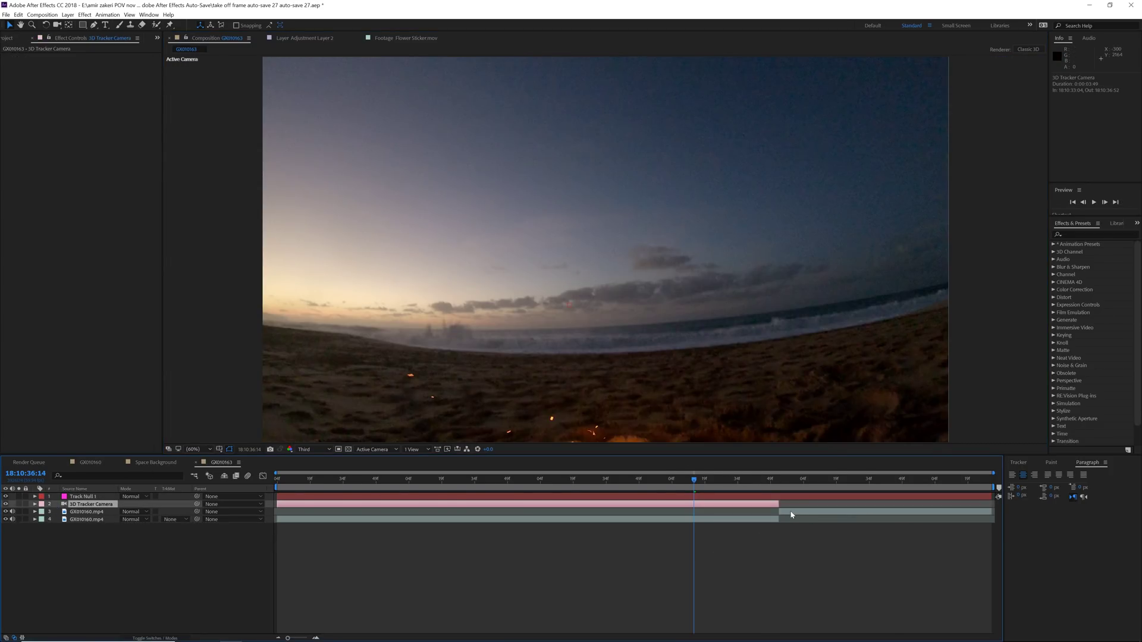
left_click(773, 520)
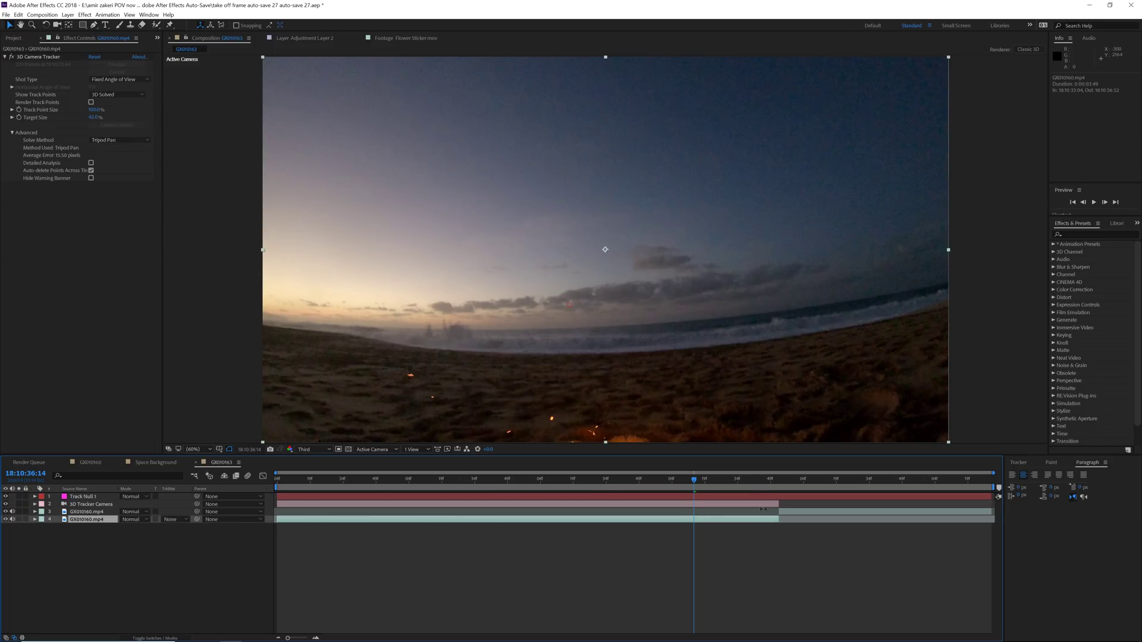
left_click_drag(778, 504, 993, 504)
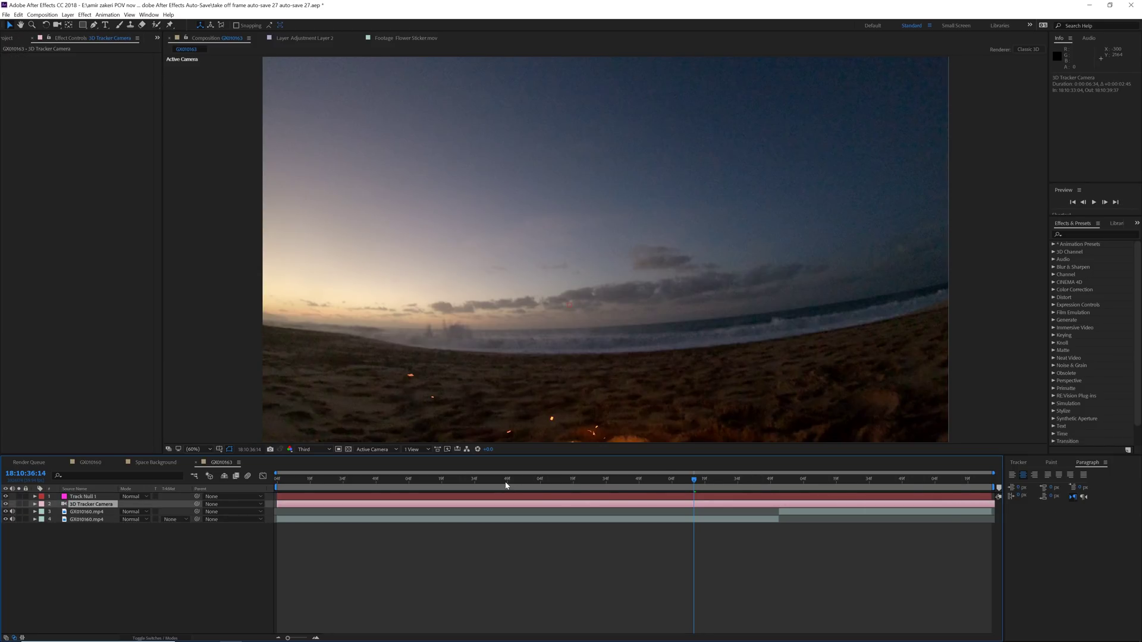
Step: Reveal the tracker camera's keyframed properties and select its Position and Orientation keyframes in turn
key("u")
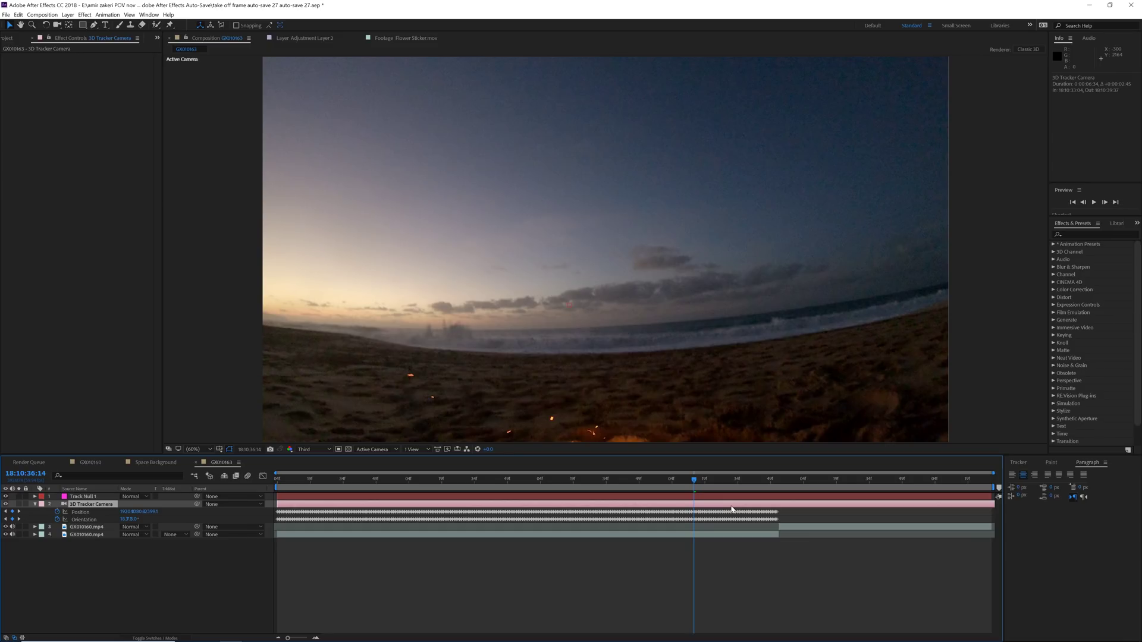
left_click(98, 513)
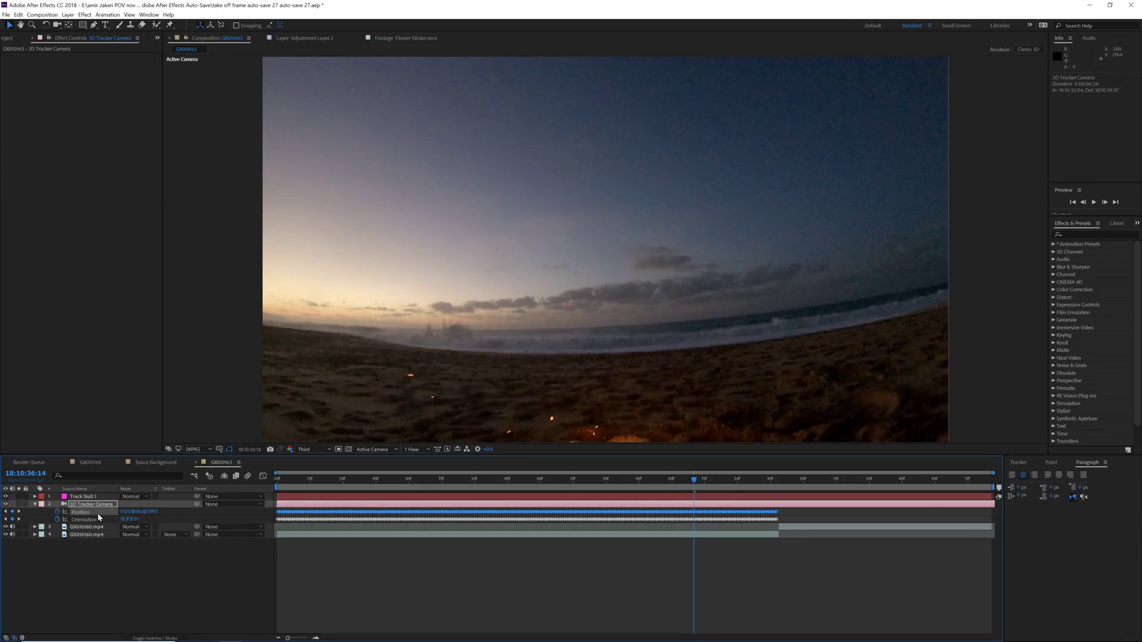
left_click(95, 521)
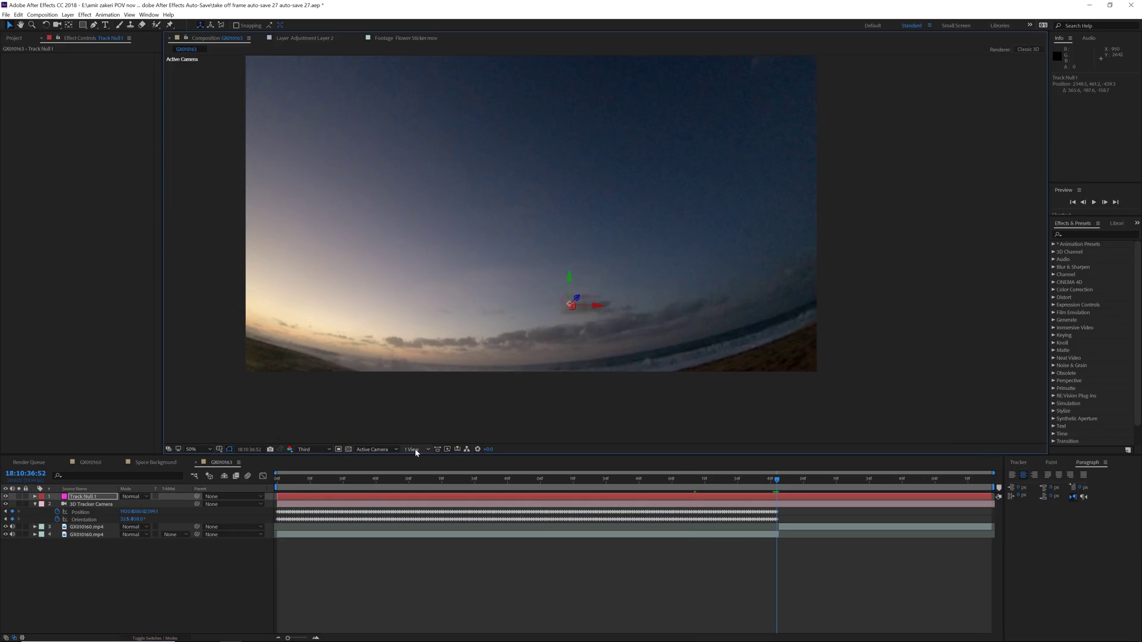
Step: Split the viewer into two horizontal views with a Top view, and examine how the tracker camera rotates over time
left_click(415, 449)
left_click(438, 468)
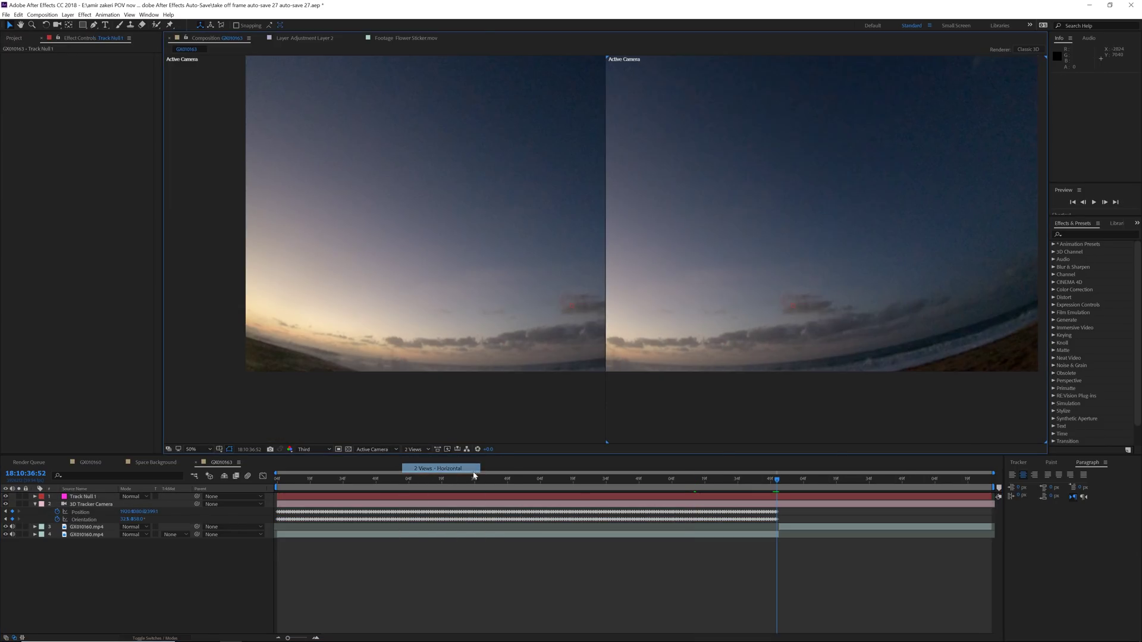
scroll(404, 291, "up", 2)
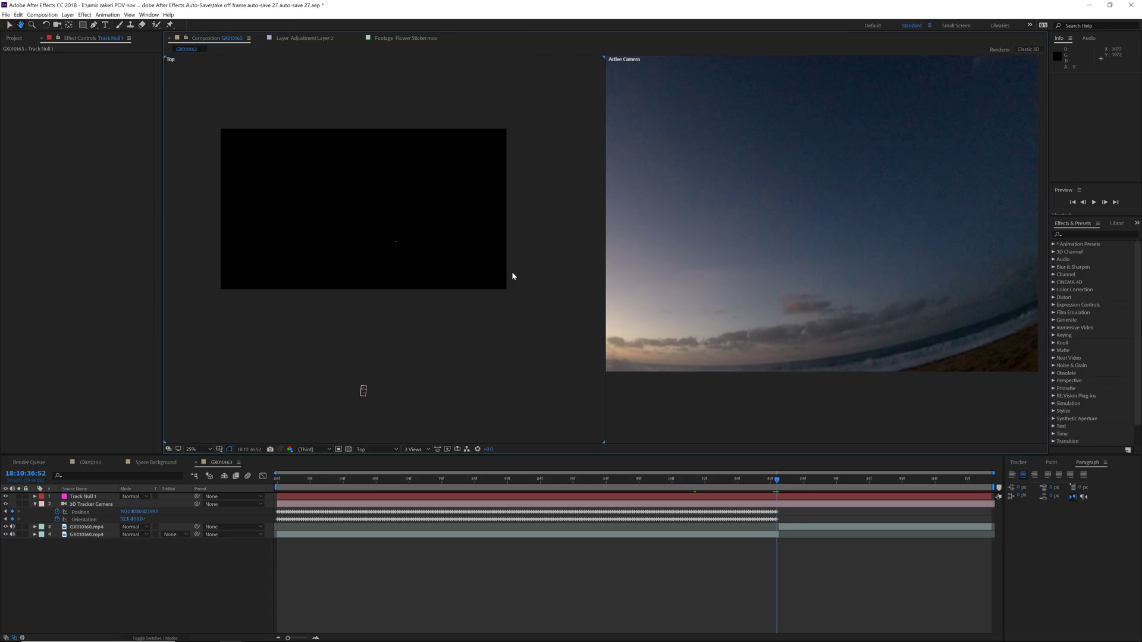
left_click(363, 391)
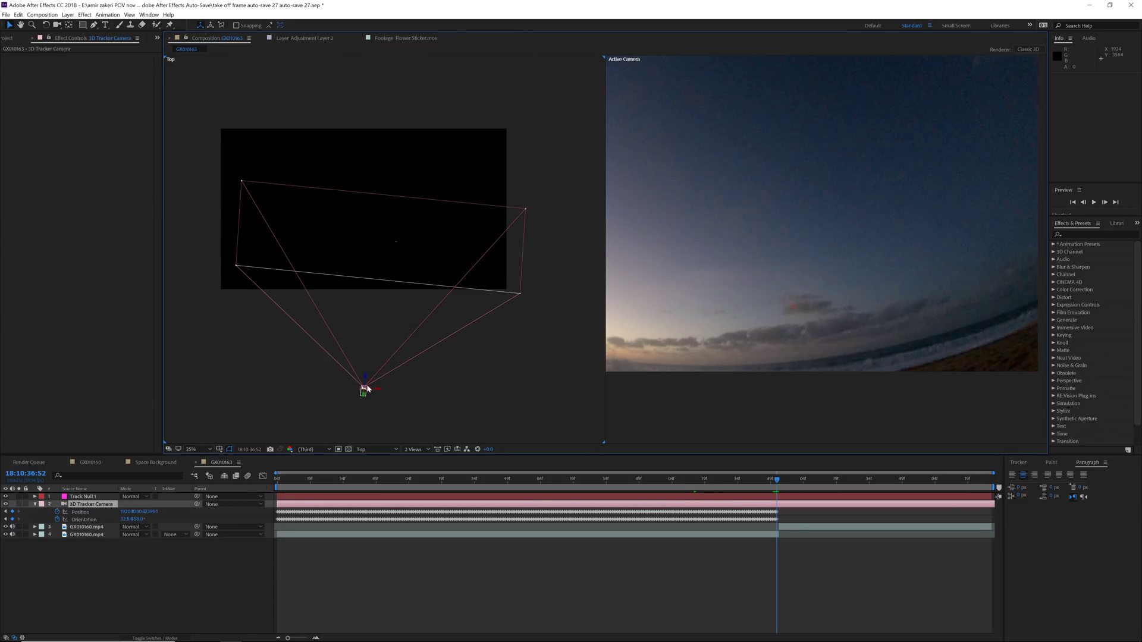
left_click(357, 394)
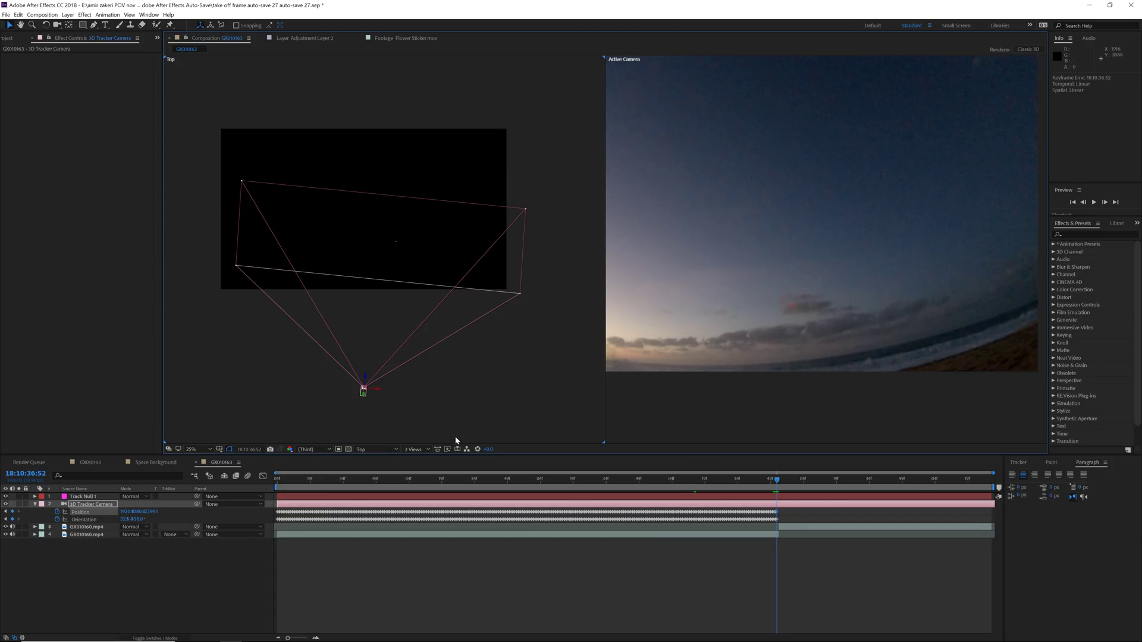
left_click_drag(779, 480, 376, 486)
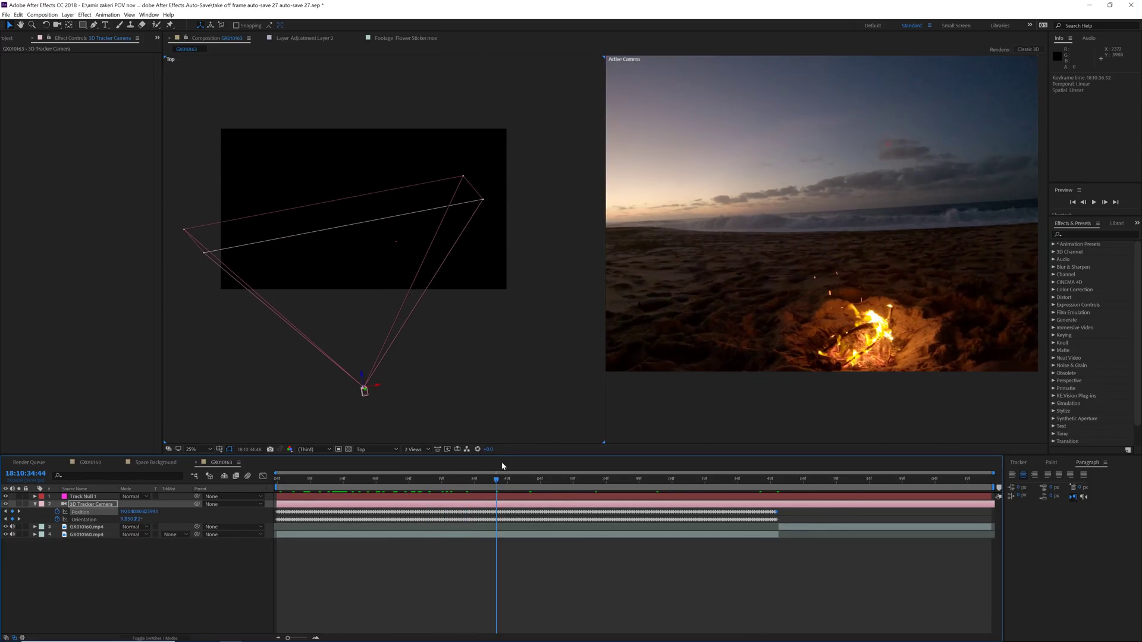
left_click(778, 488)
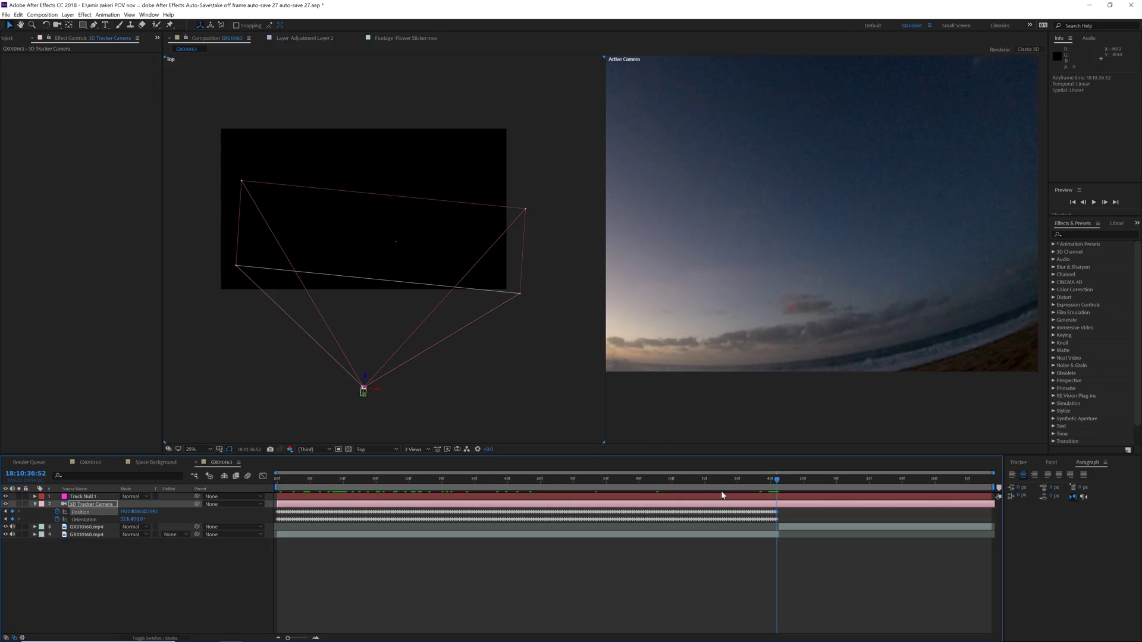
Step: Rotate the tracker camera at 18:10:36:57 to follow the footage past the split, adding an Orientation keyframe
left_click_drag(777, 483, 788, 483)
key("w")
scroll(385, 294, "down", 1)
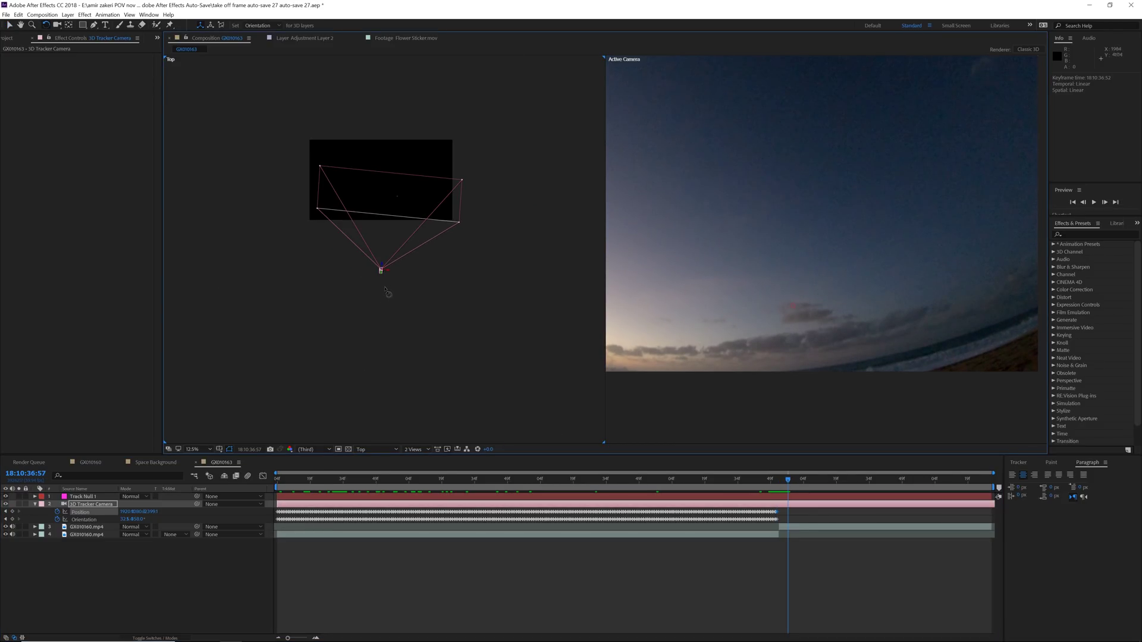
scroll(382, 276, "up", 3)
key("space")
left_click_drag(368, 356, 383, 281)
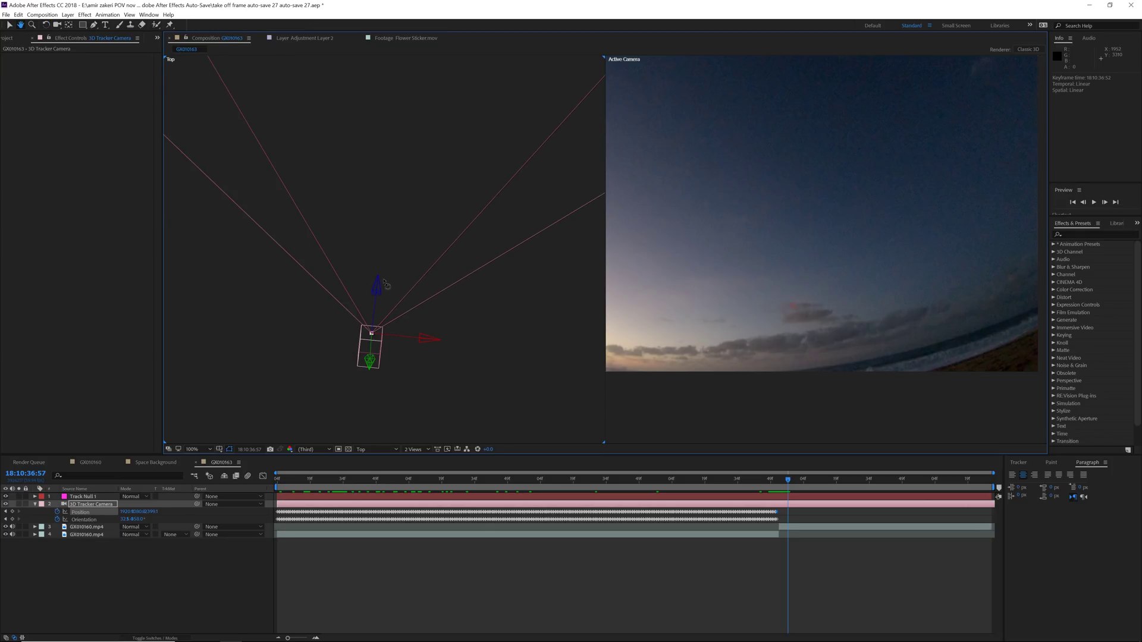
key("v")
key("w")
left_click_drag(409, 337, 363, 354)
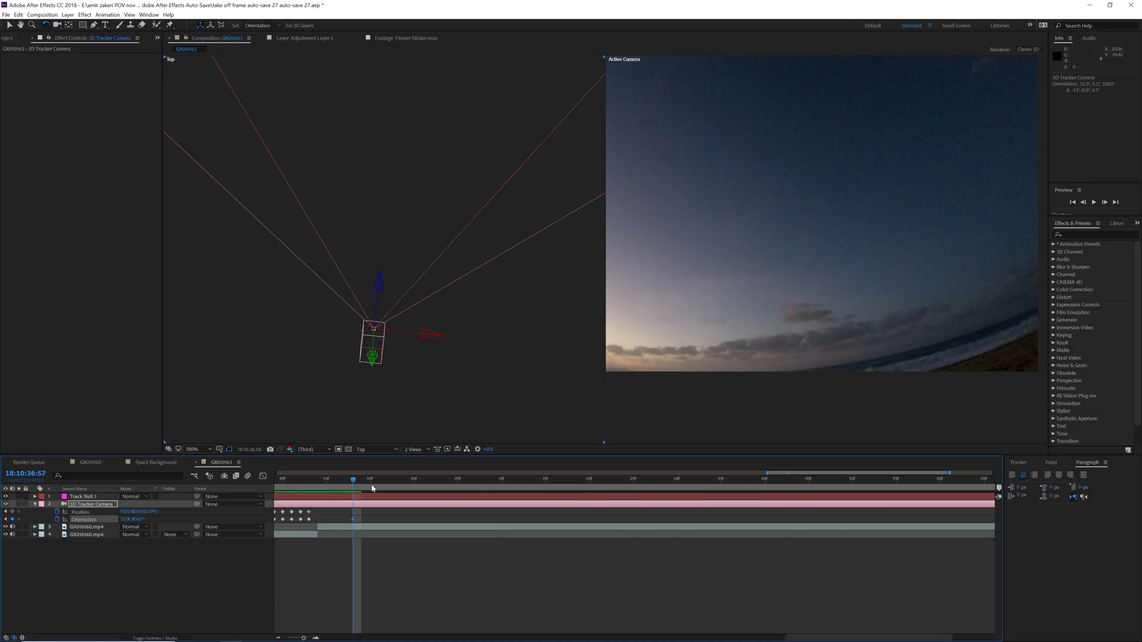
Step: Keyframe further tracker camera rotations at intervals up to 18:10:37:33 to keep following the upward tilt
left_click_drag(373, 488, 450, 500)
left_click_drag(408, 332, 402, 332)
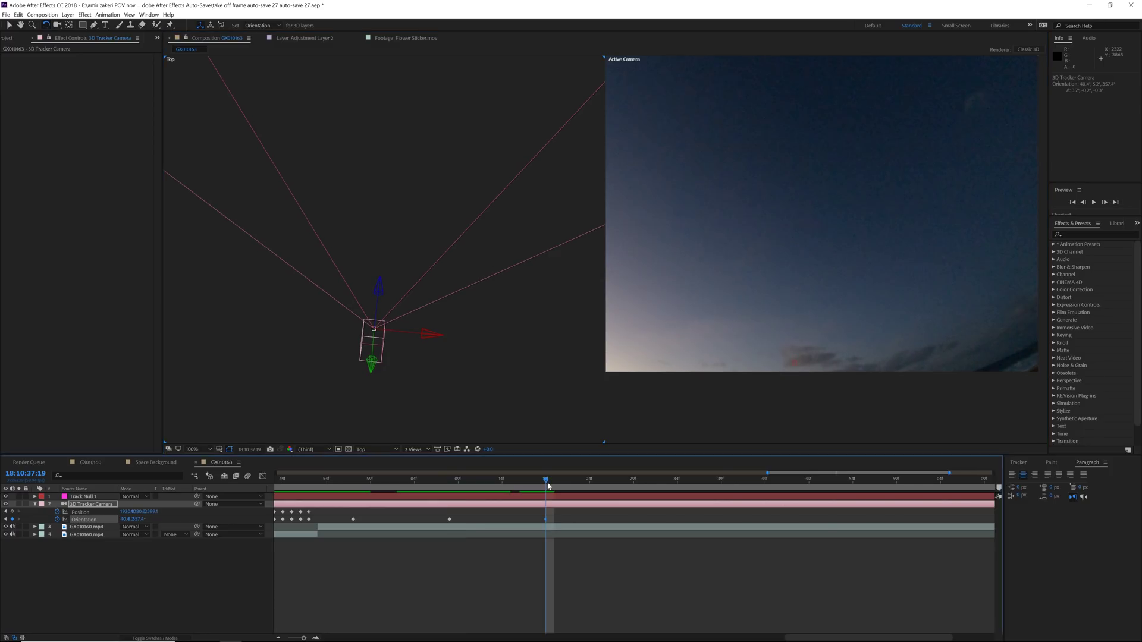
left_click_drag(548, 487, 669, 492)
left_click_drag(415, 334, 414, 334)
Step: Keyframe one more camera rotation past 18:10:37:33 and scrub across the clip split to check the camera motion
left_click(285, 639)
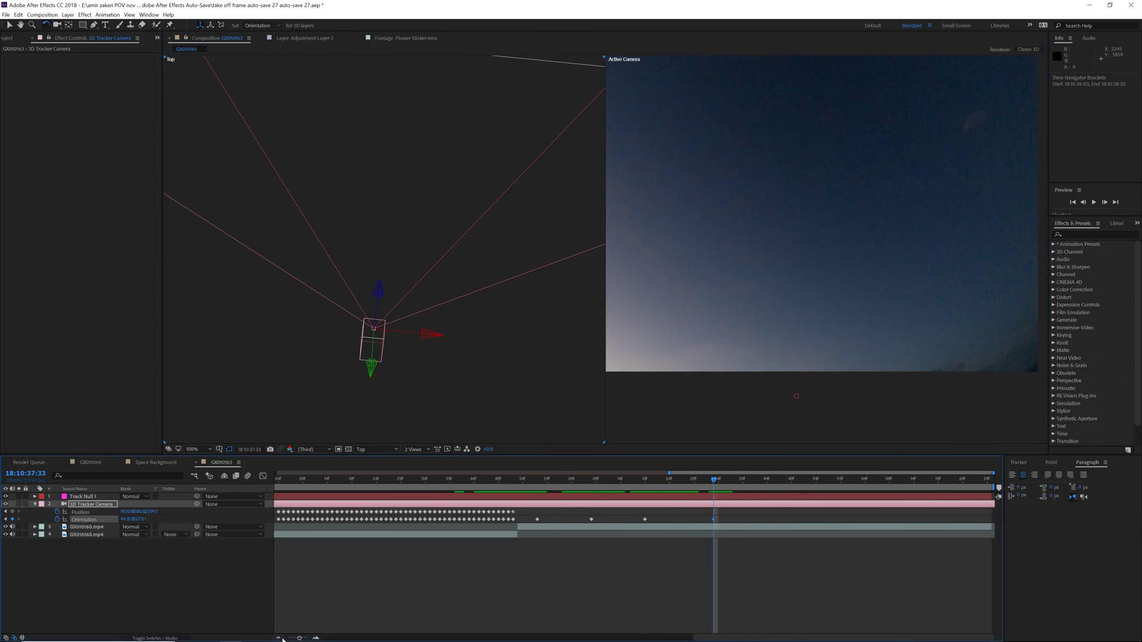
left_click(690, 489)
left_click_drag(691, 490, 706, 489)
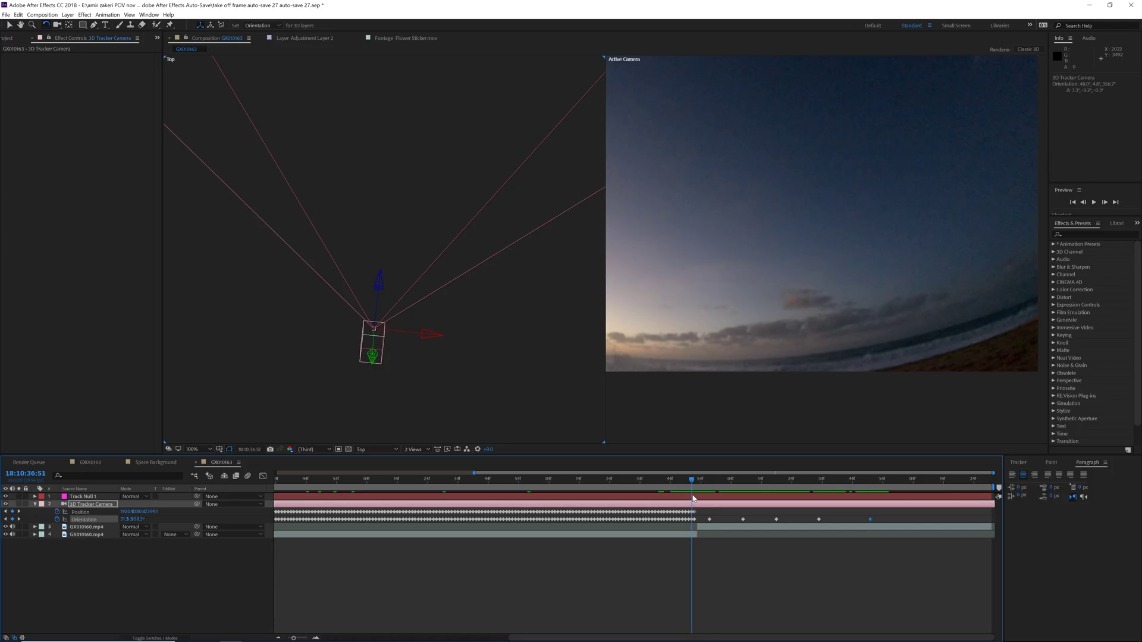
left_click_drag(693, 498, 861, 492)
Step: Return the viewer to a single view fitted to the window, and preview the existing Space Background composition
left_click(414, 449)
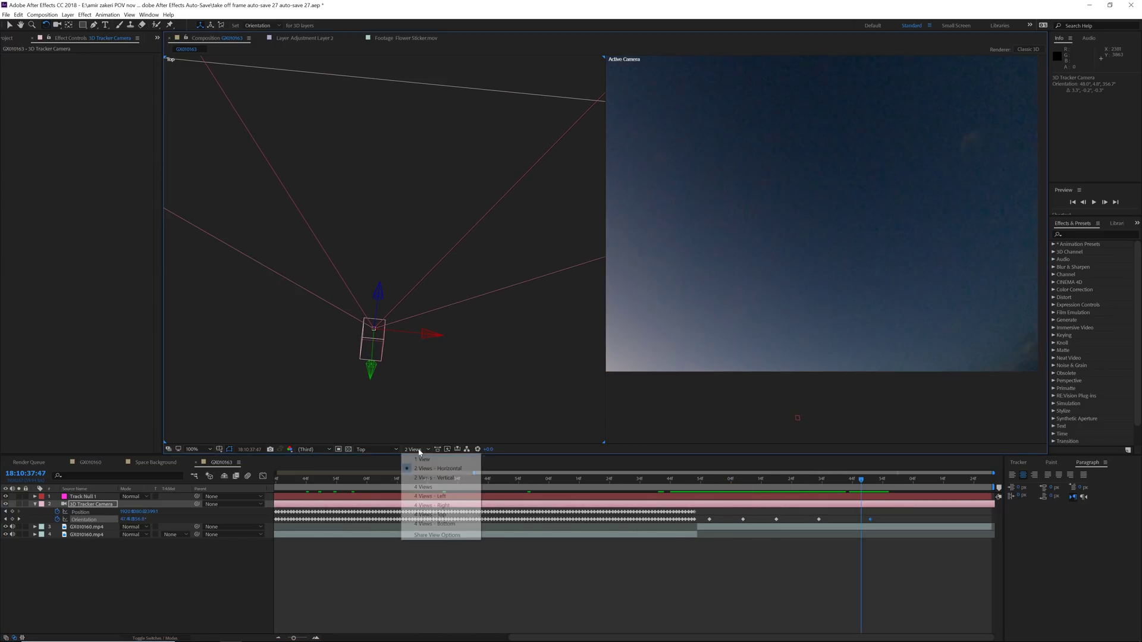
left_click(423, 459)
left_click(193, 449)
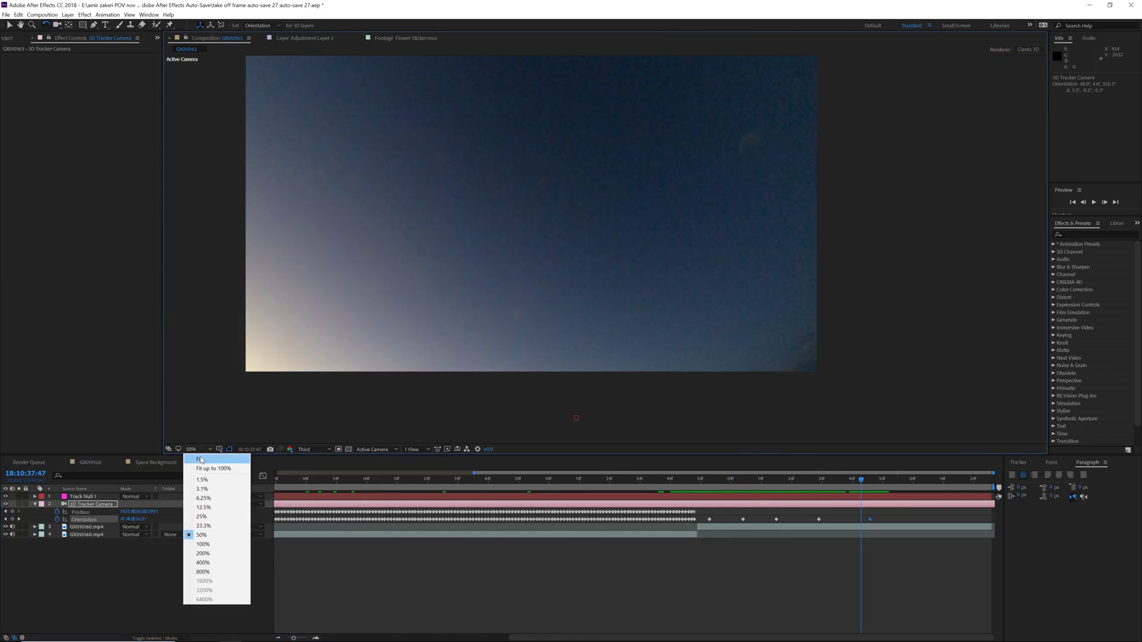
left_click(203, 462)
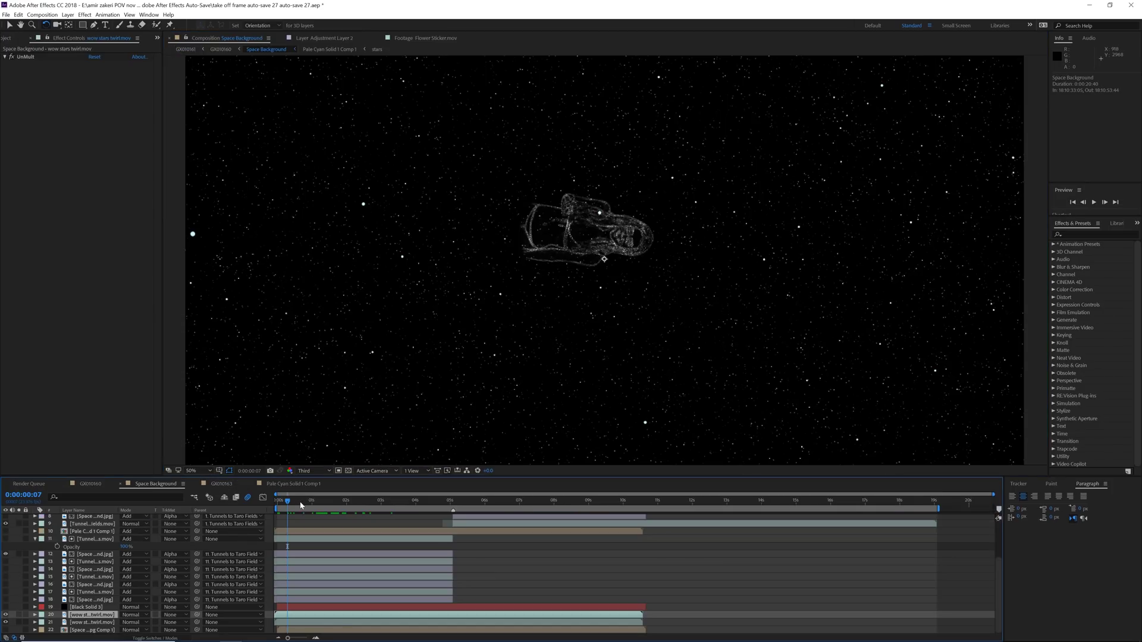
key("space")
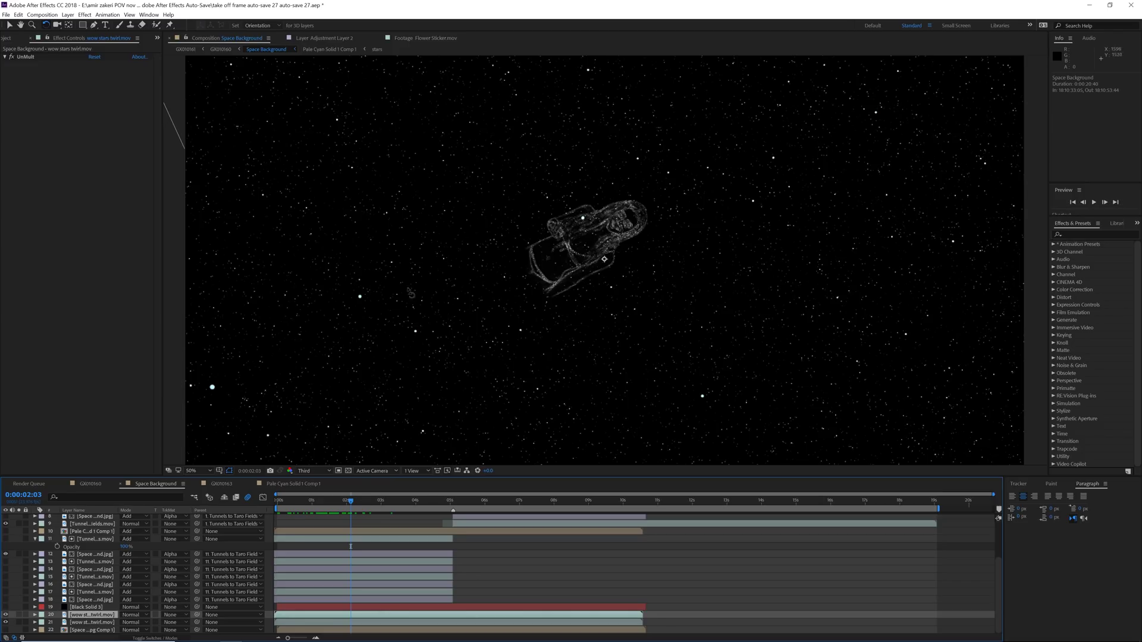
mouse_move(355, 502)
left_mouse_down()
mouse_move(500, 515)
mouse_move(481, 515)
left_mouse_up()
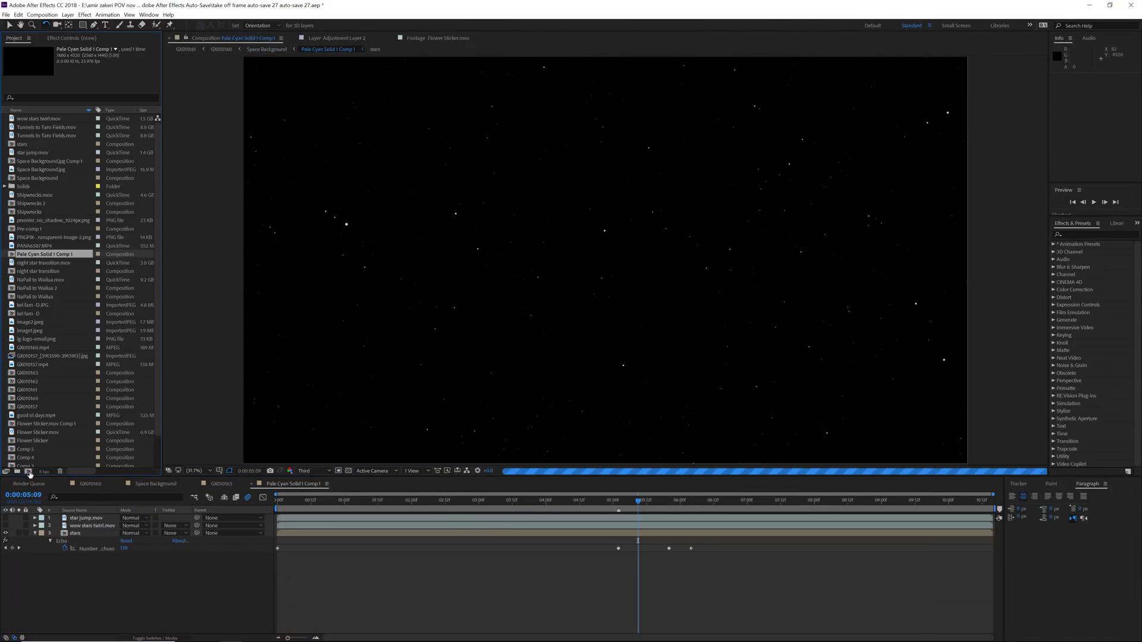
Step: Create a new composition with its width set to 3840 px
left_click(28, 472)
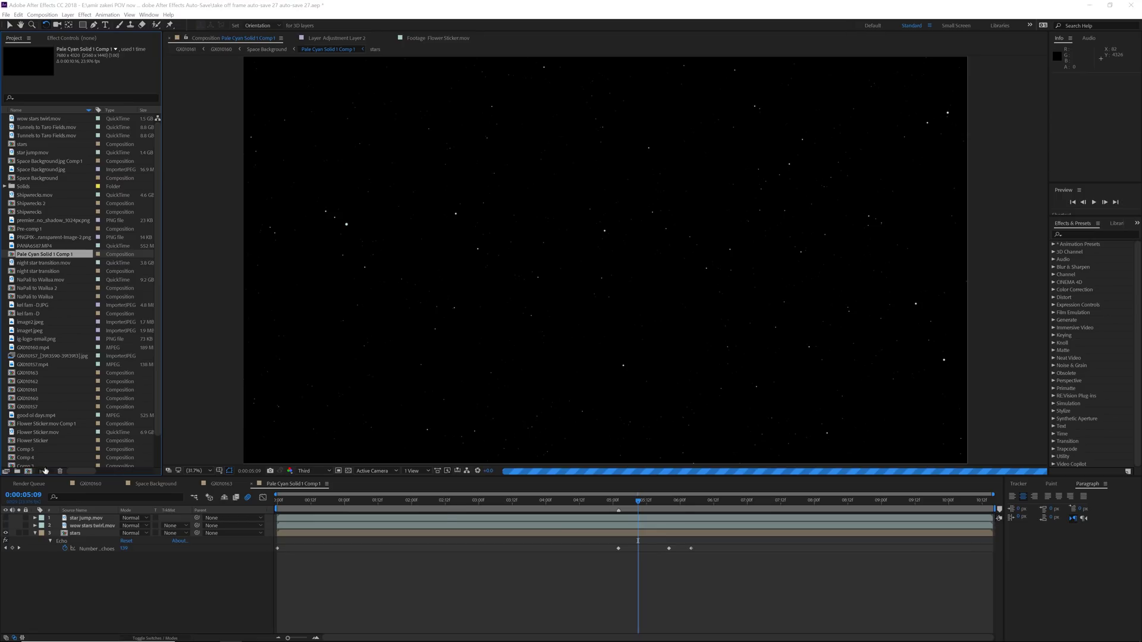
left_click(166, 266)
type("3840")
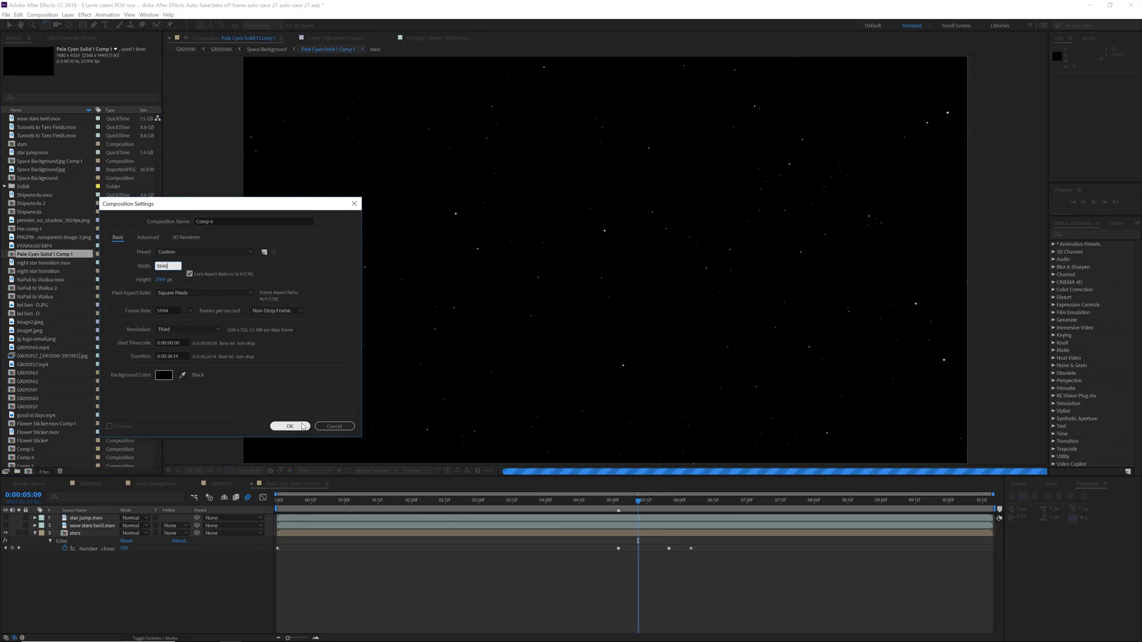
left_click(302, 426)
Step: Add a pale blue solid layer to the new composition
right_click(123, 533)
mouse_move(159, 539)
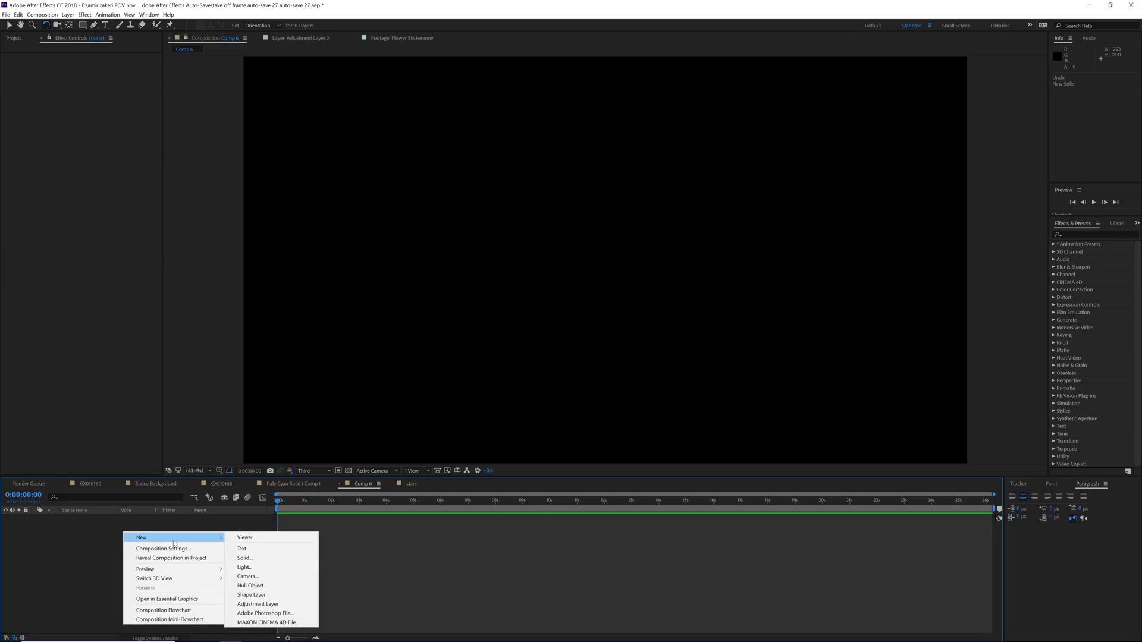
left_click(279, 558)
left_click(283, 415)
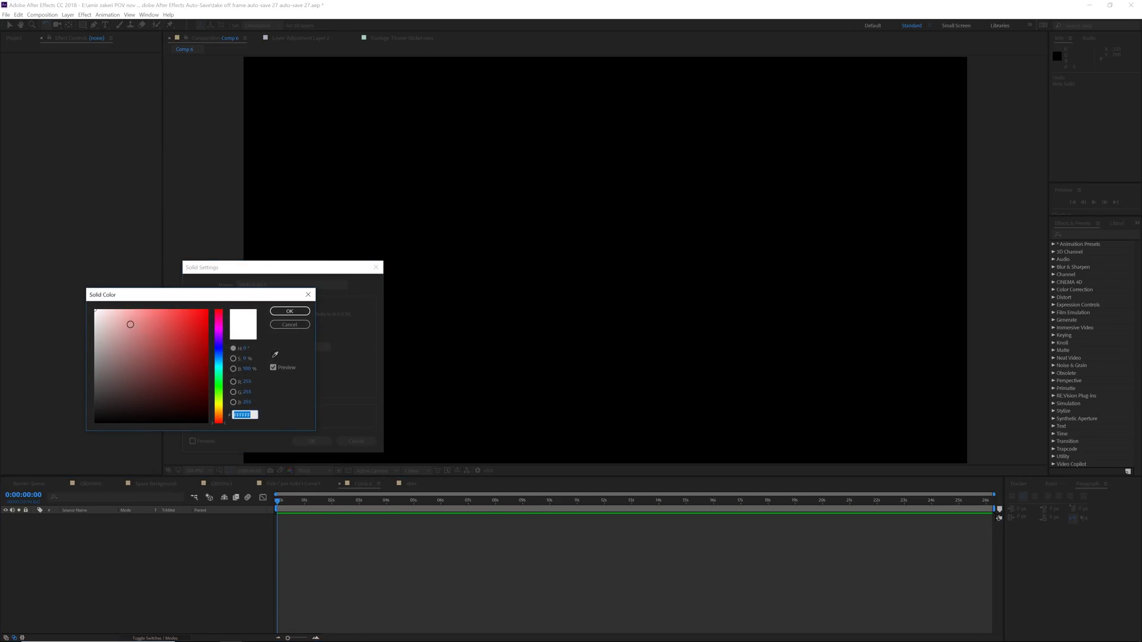
left_click_drag(100, 310, 119, 305)
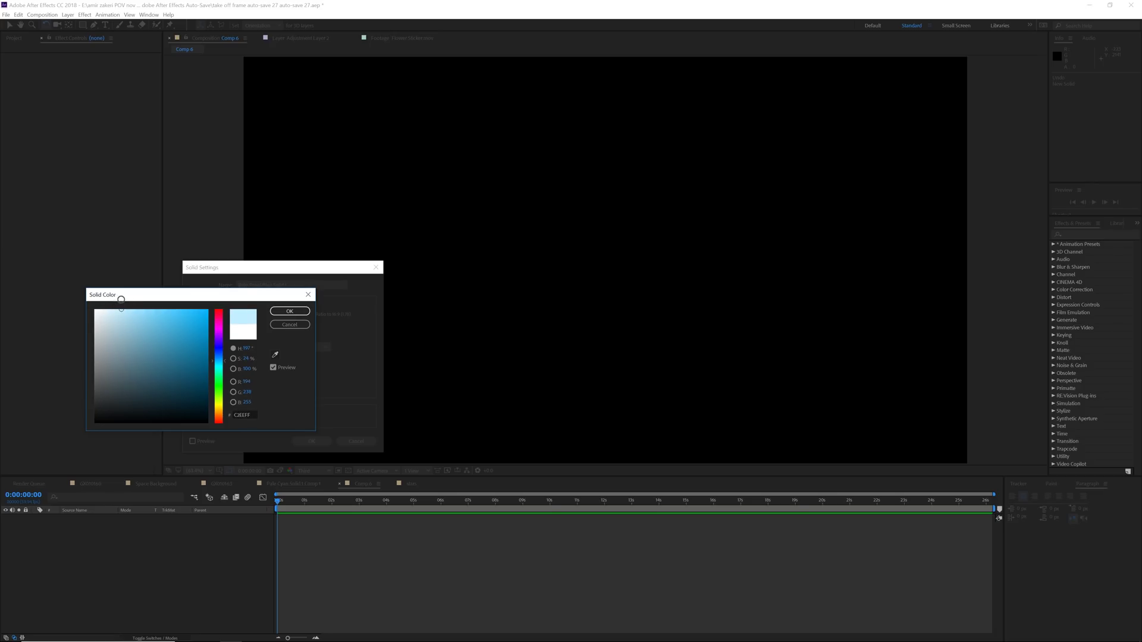
key("Return")
key("Return")
Step: Apply the CC Ball Action effect to the pale blue solid and set its Scatter to 800
left_click(1082, 234)
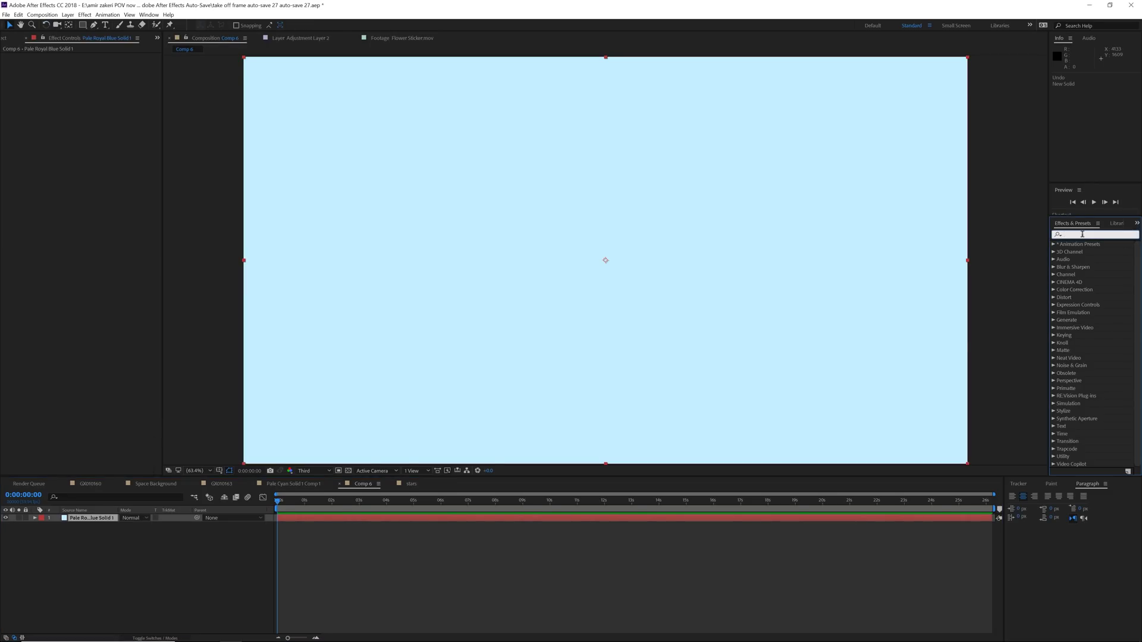
type("cc bal")
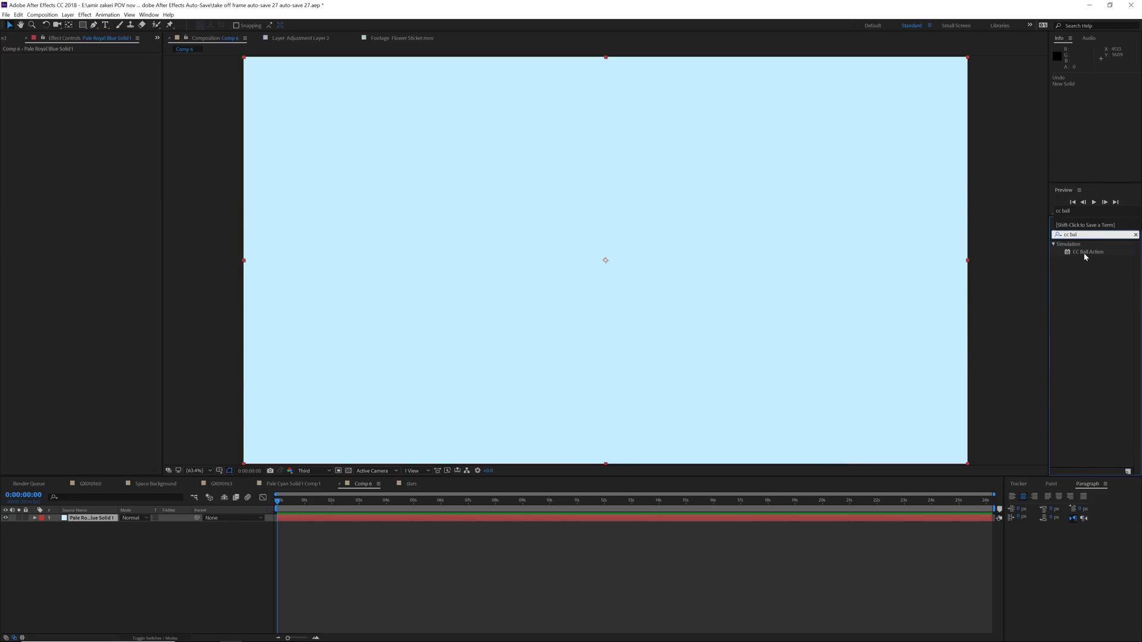
left_click_drag(1086, 252, 92, 518)
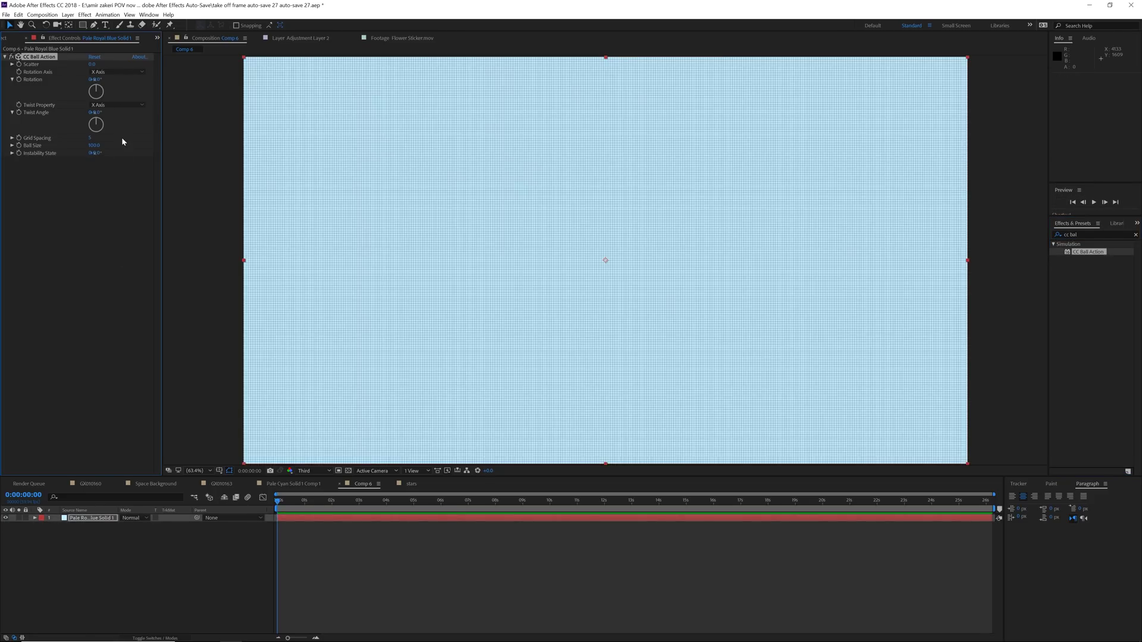
left_click_drag(93, 64, 383, 71)
left_click(94, 64)
type("800")
key("Return")
key("comma")
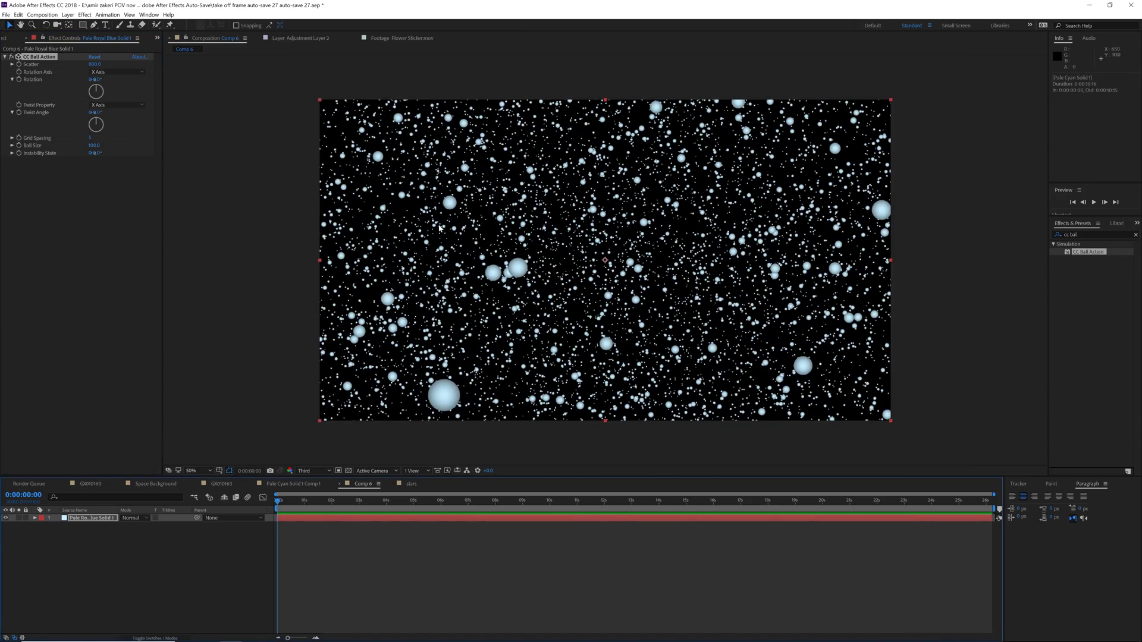
Step: Shrink the CC Ball Action particles to star-like points by setting Ball Size to 10 and adjusting the Grid Spacing
left_click(95, 145)
type("10")
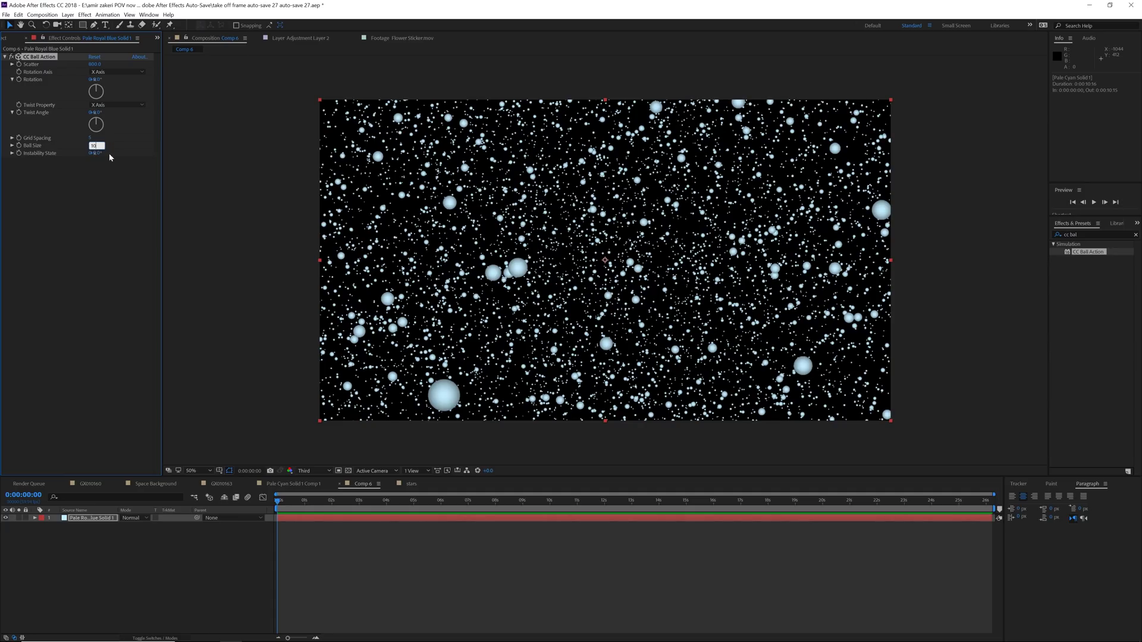
key("Return")
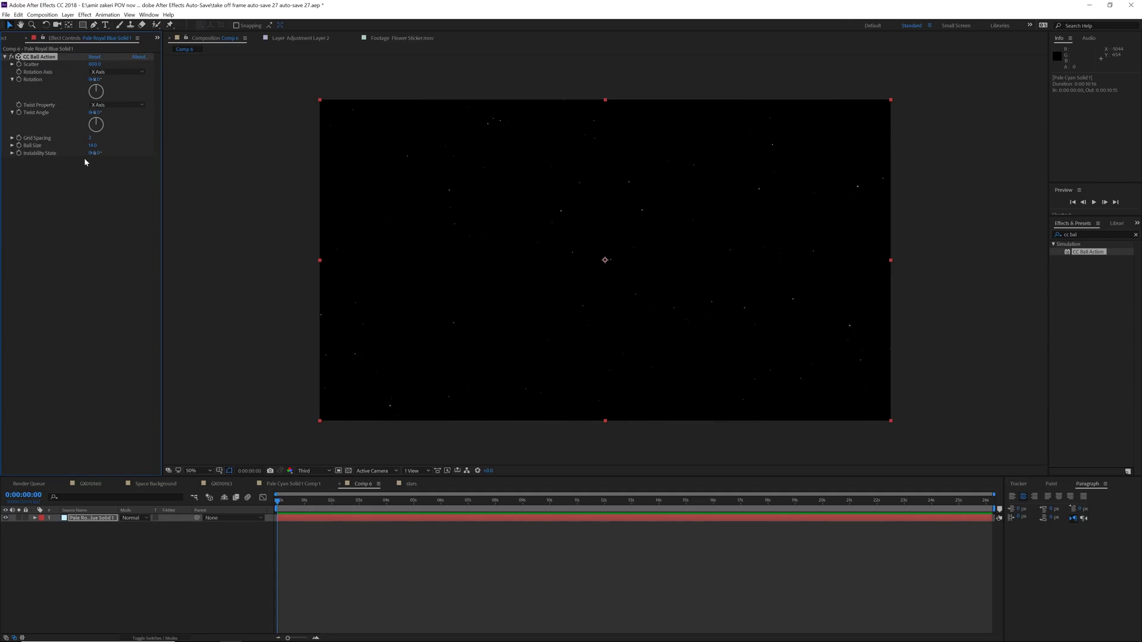
left_click(90, 138)
type("2")
key("Return")
Step: Add a new two-node camera layer named Camera 1 with the offered settings
right_click(115, 552)
mouse_move(196, 554)
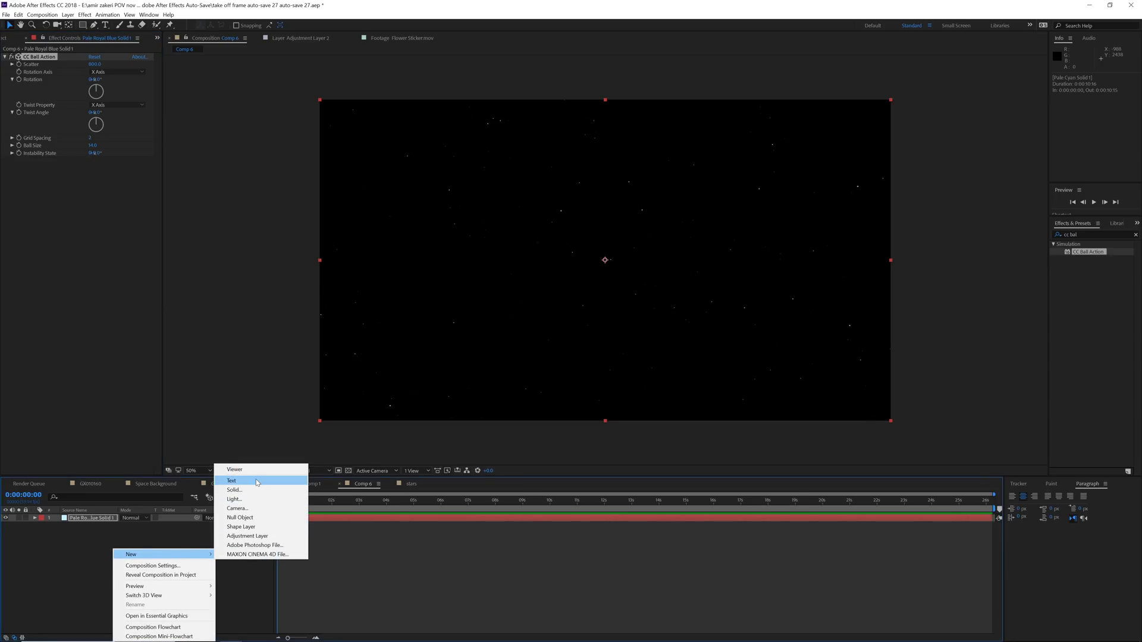
left_click(254, 509)
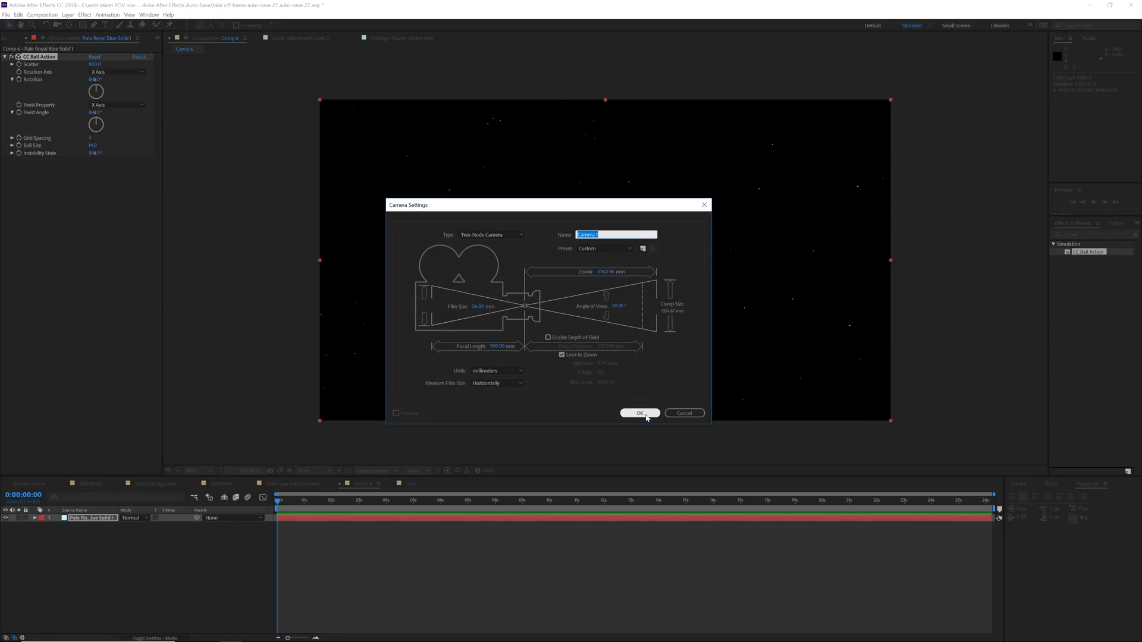
left_click(647, 412)
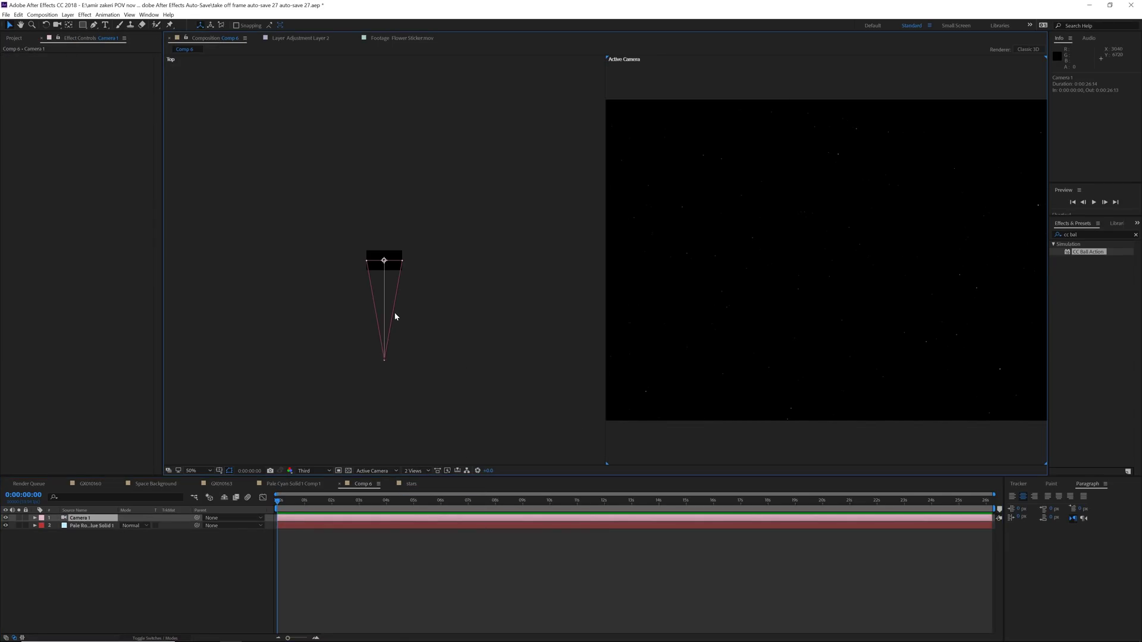
Step: Reposition Camera 1 closer to the star layer in the Top view, and return the viewer to a single view
scroll(384, 360, "up", 1)
left_click_drag(384, 359, 374, 323)
left_click_drag(376, 418, 389, 344)
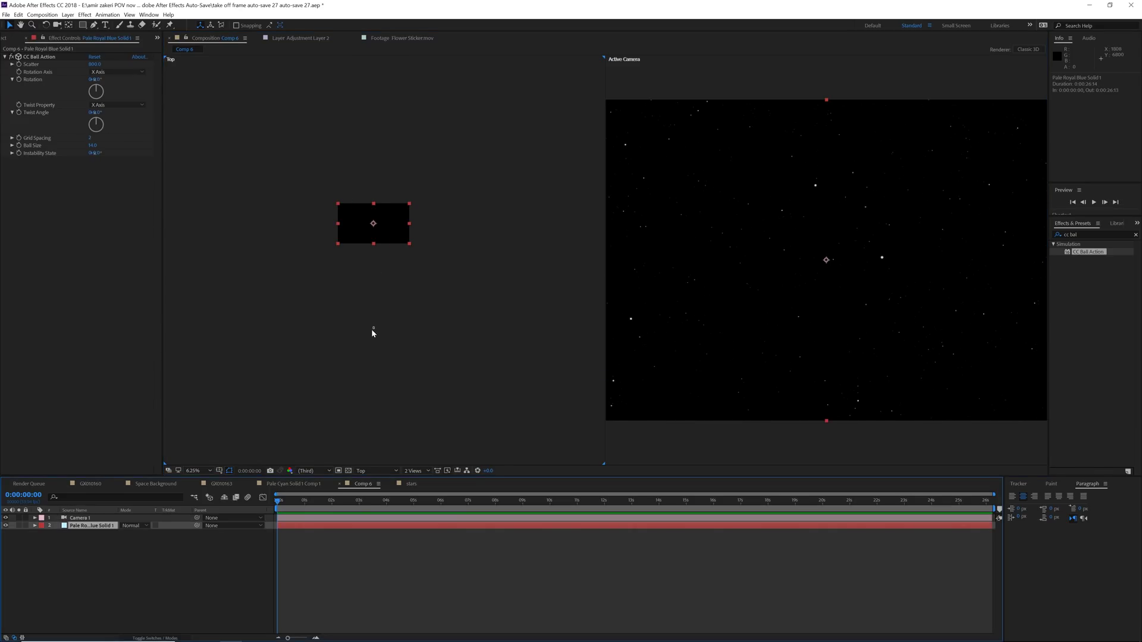
left_click(373, 329)
left_click_drag(373, 328, 374, 263)
left_click_drag(369, 215, 377, 324)
left_click_drag(377, 323, 377, 313)
left_click(416, 471)
left_click(427, 480)
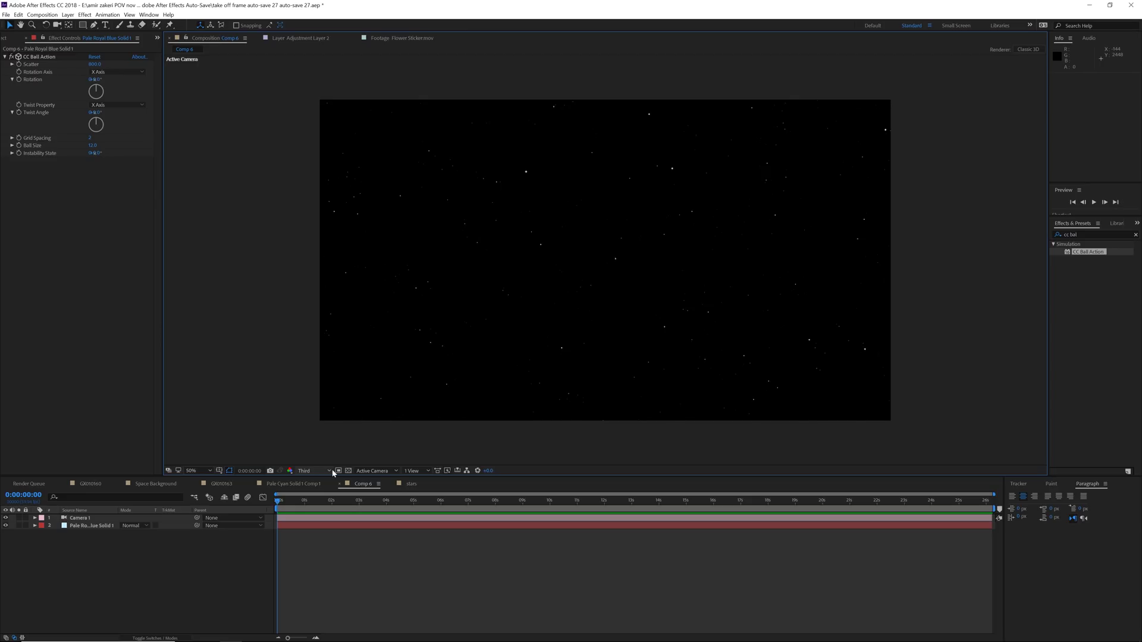
Step: Keyframe Camera 1's Z Rotation at the start of the composition, enter 1 for it at 0:00:05:01, and preview the star rotation
left_click(79, 519)
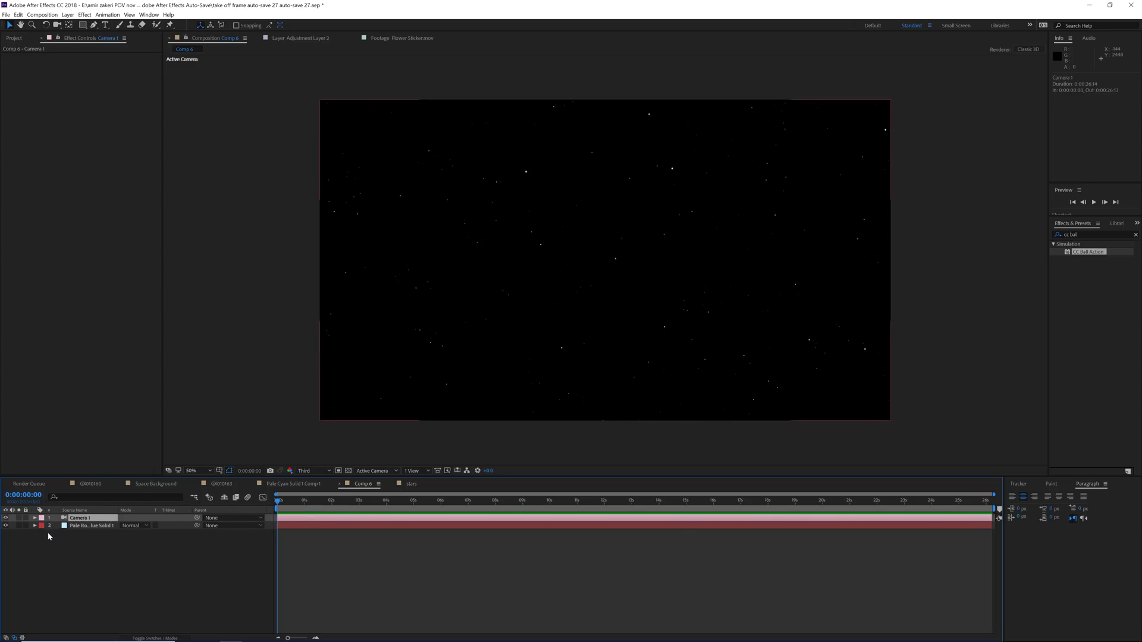
key("r")
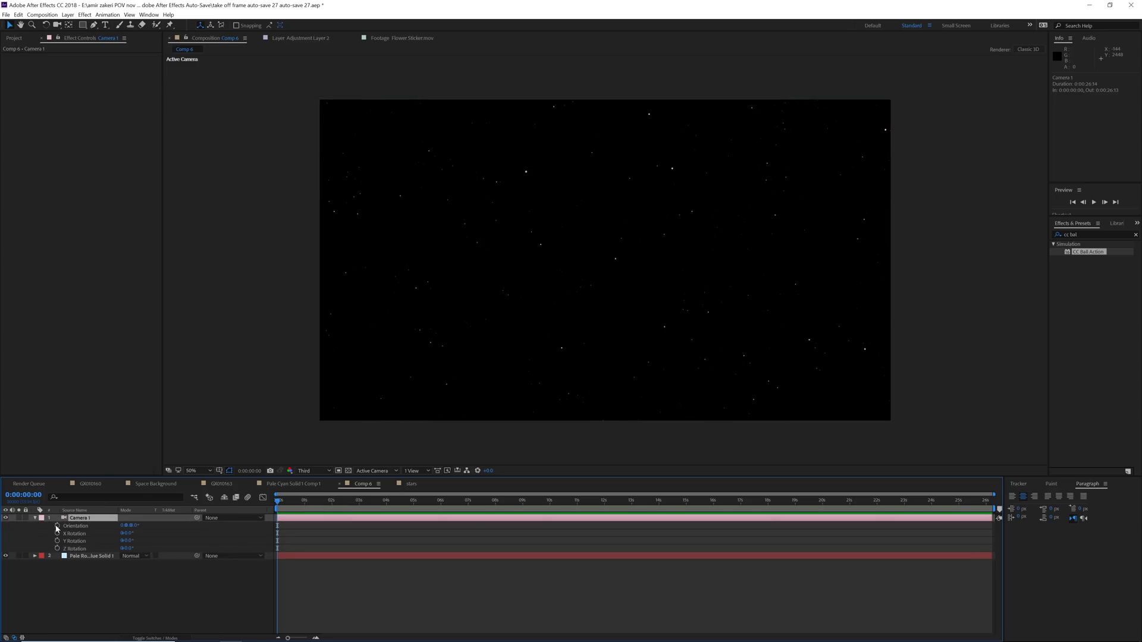
left_click(57, 549)
left_click(414, 503)
left_click(124, 548)
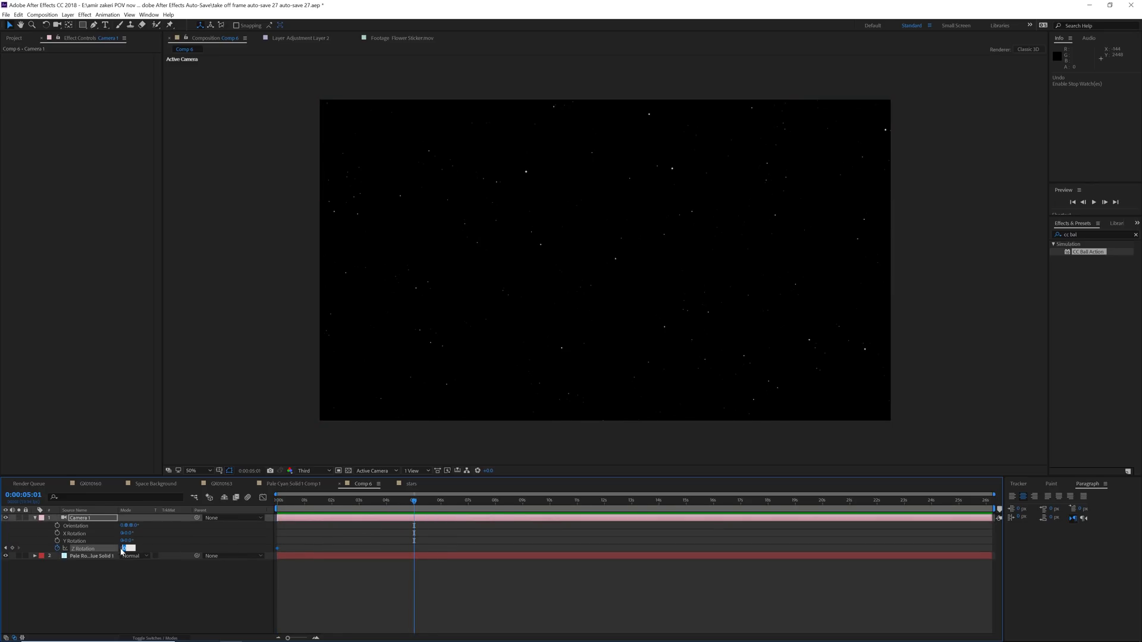
type("1")
key("Return")
left_click(278, 501)
key("space")
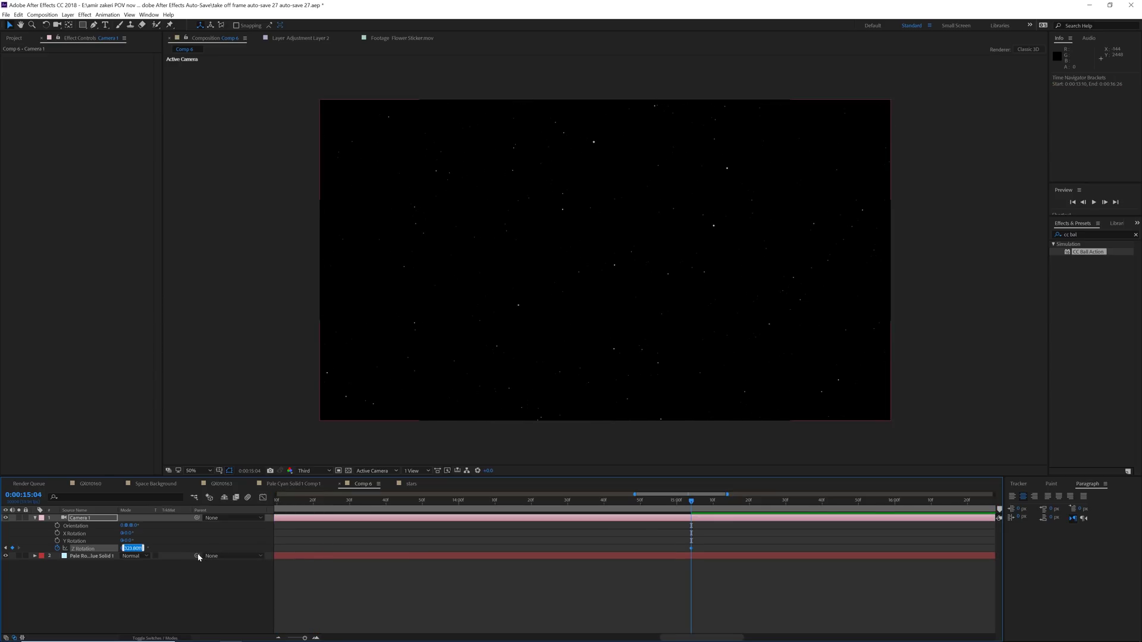
Step: Set Camera 1's Z Rotation at 0:00:15:04 to 100 and preview the star rotation from the start
type("100")
key("Return")
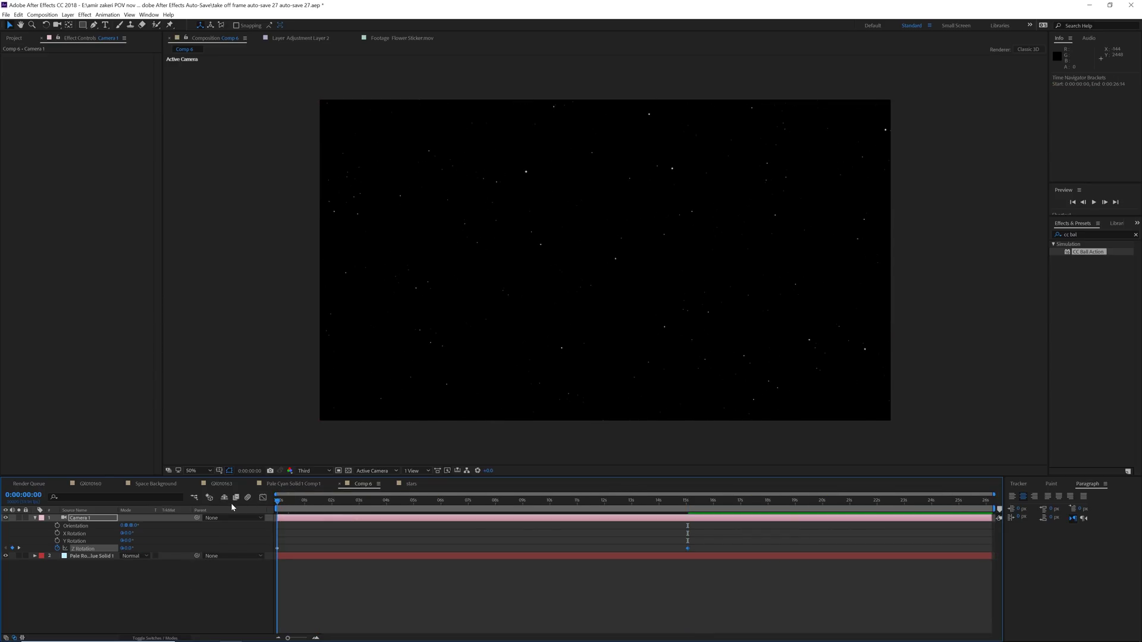
key("space")
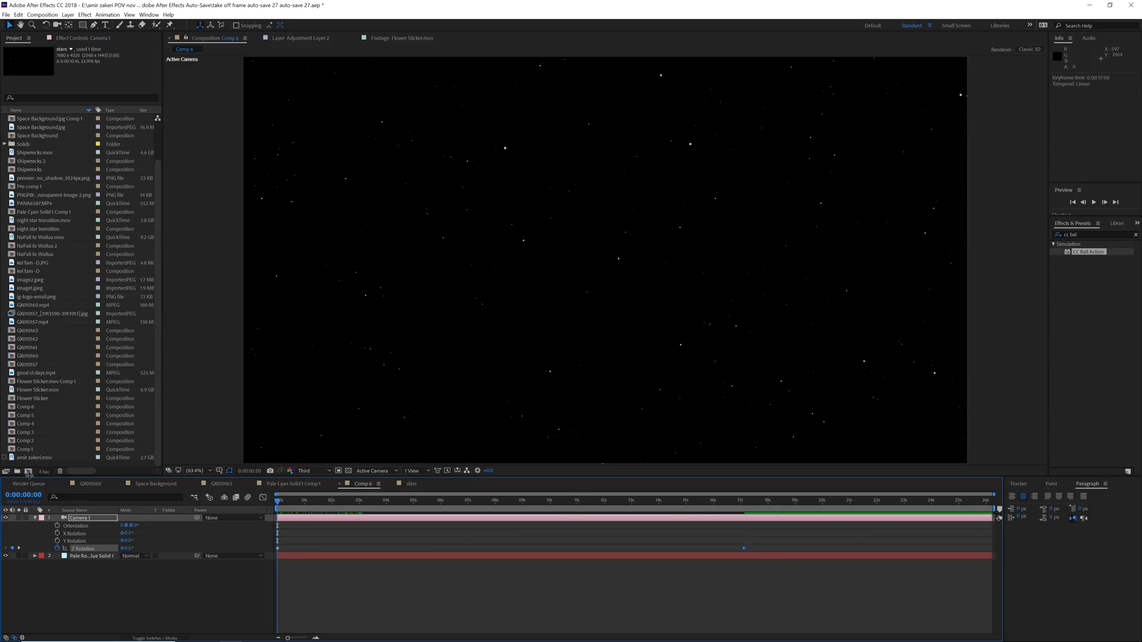
Step: Create another new composition named "space" with the same settings
left_click(28, 472)
type("s")
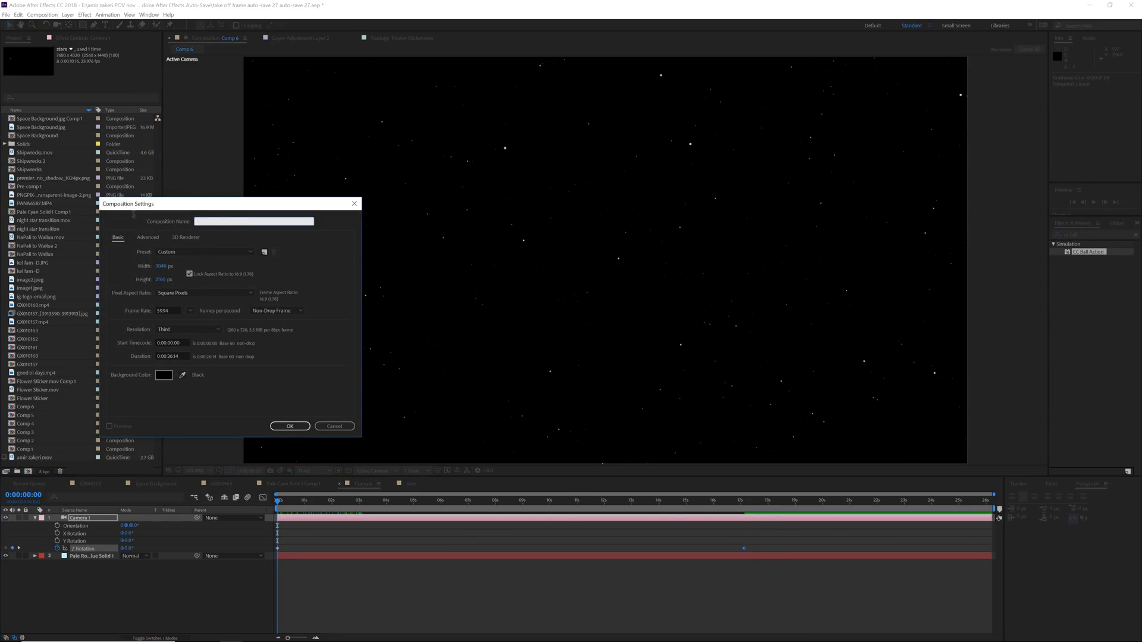
type("pace")
key("Return")
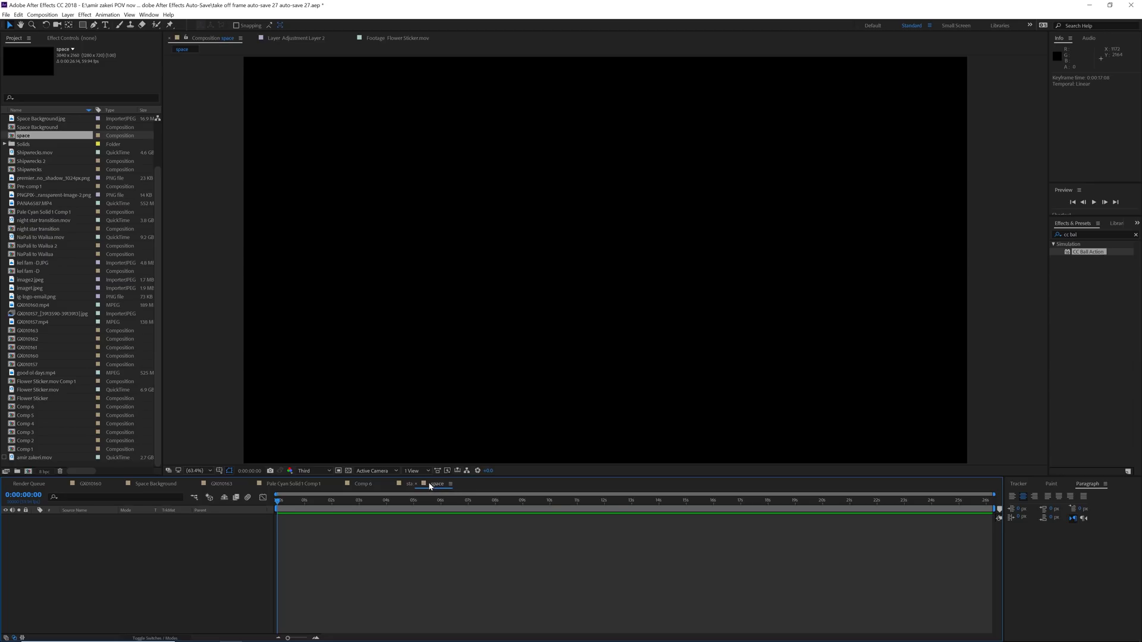
Step: Rename the Comp 6 star composition as "stars tutorial" and nest it in the space composition
left_click(364, 484)
left_click(215, 582)
key("space")
right_click(33, 409)
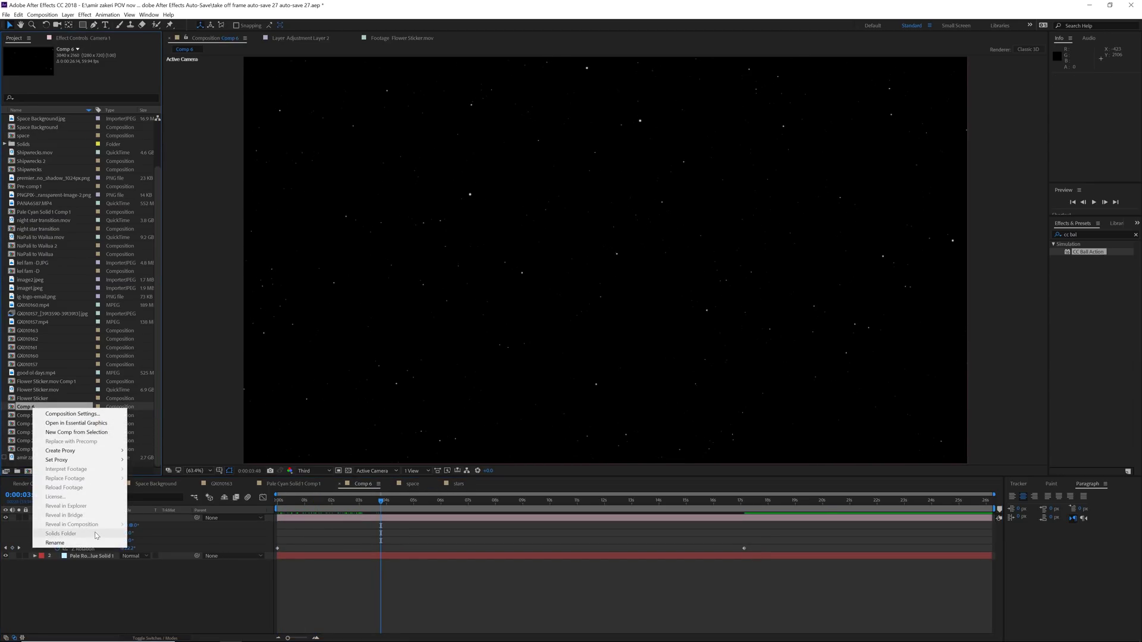
right_click(33, 118)
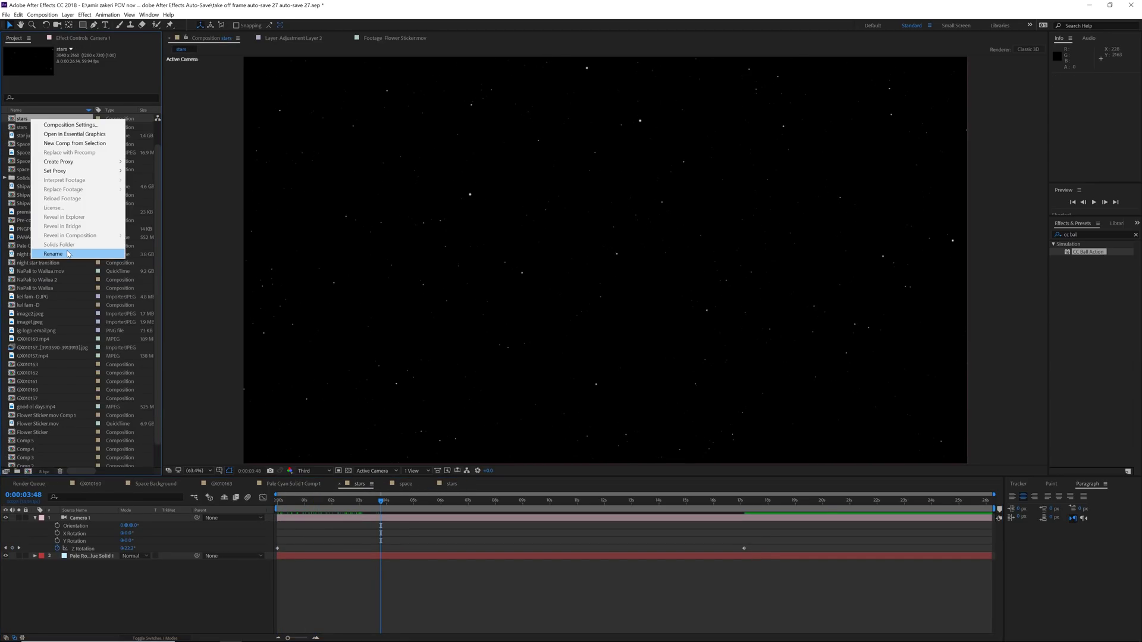
left_click(77, 253)
type("stars tutorial")
key("Return")
left_click_drag(43, 121, 415, 493)
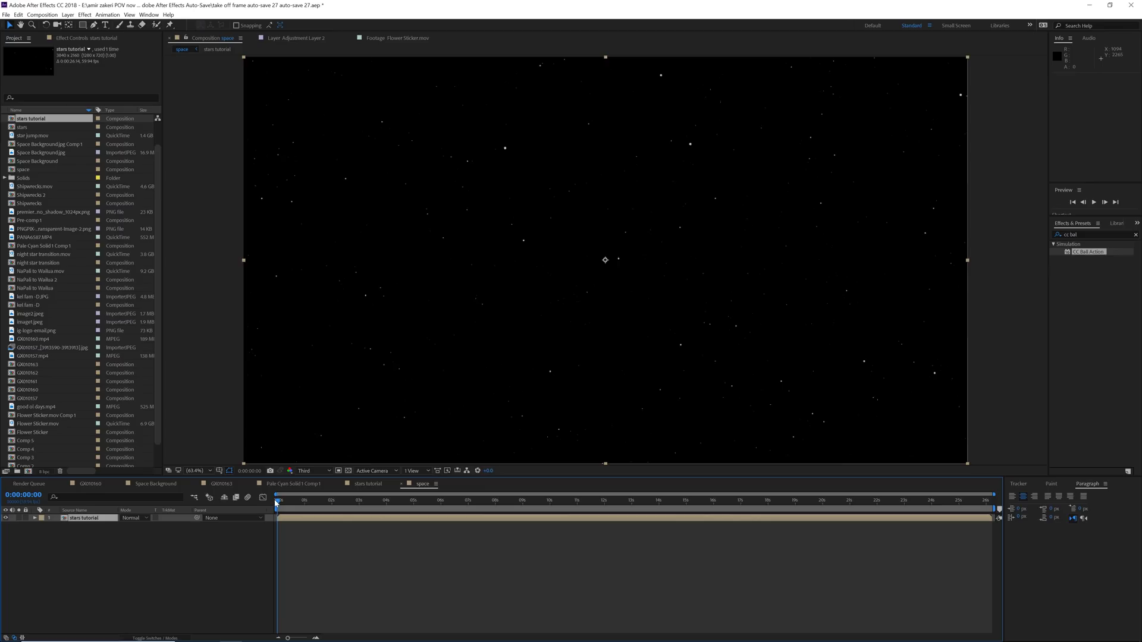
left_click_drag(294, 506, 349, 506)
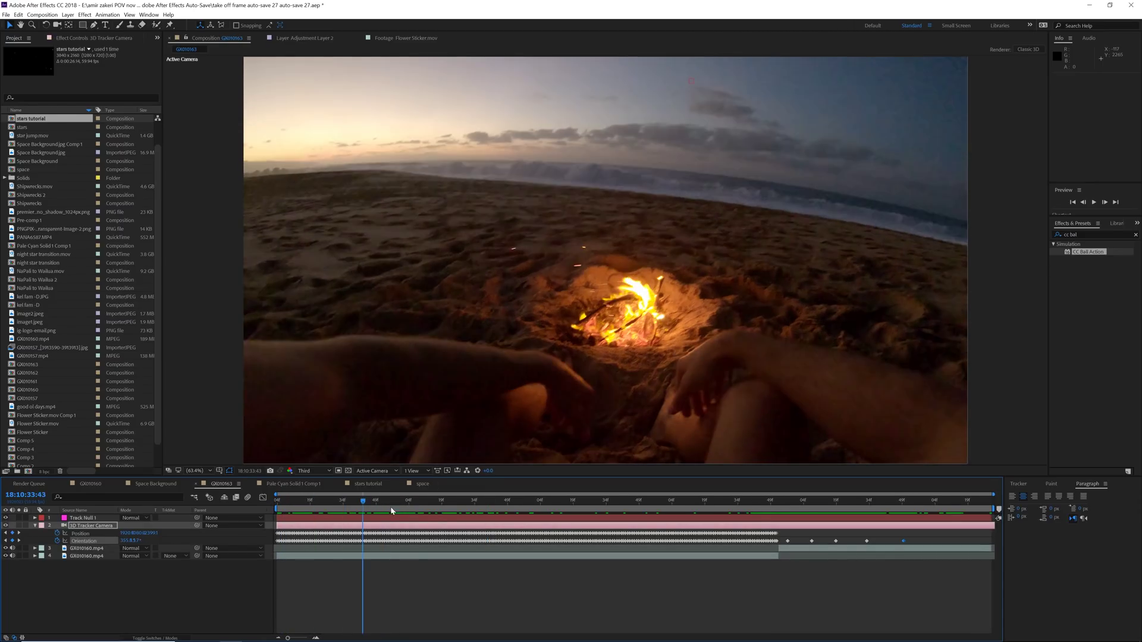
Step: Place the space composition as the top layer in the tracked campfire composition and set its opacity to 50%
left_click(418, 500)
left_click_drag(23, 169, 153, 518)
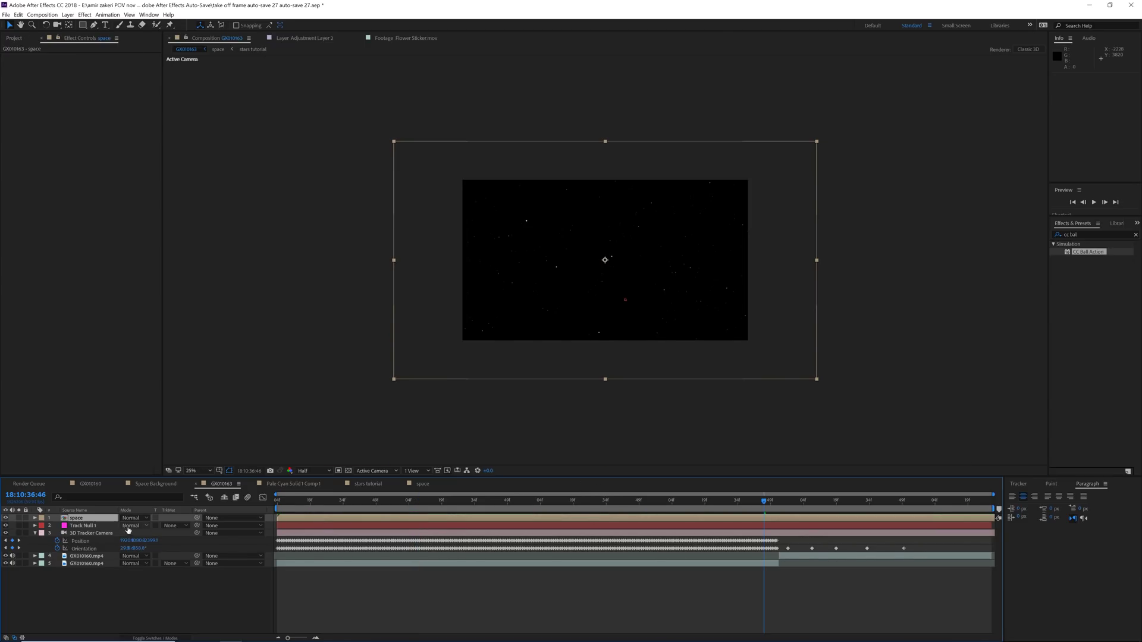
key("t")
left_click(125, 526)
type("50")
key("Return")
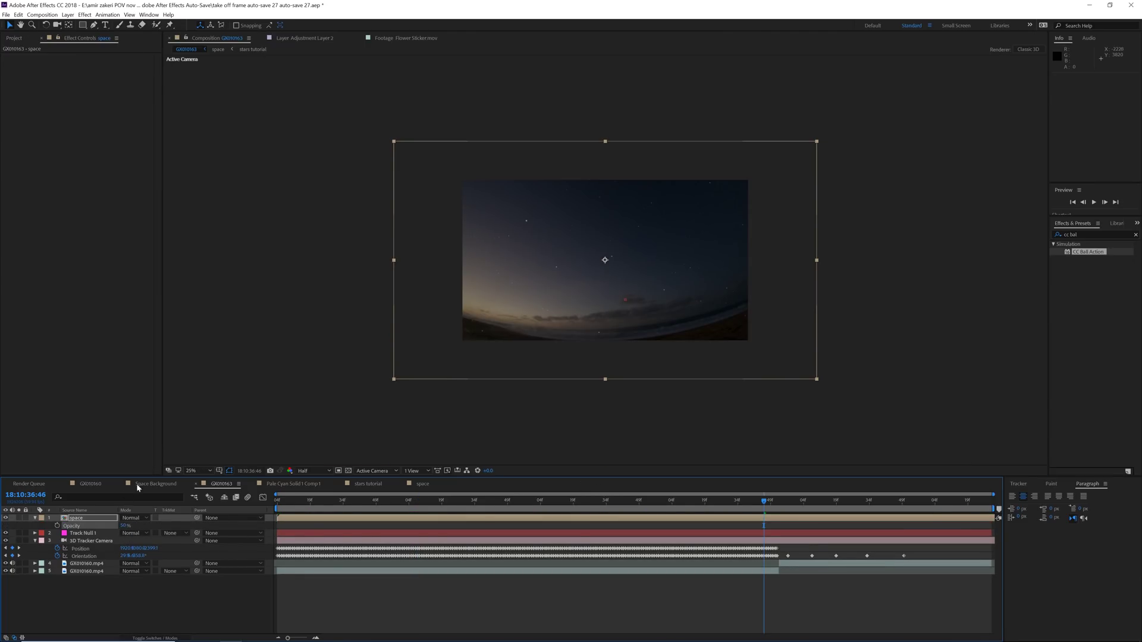
Step: Make the space layer 3D and rotate it to face the camera's upward view of the sky
key("F4")
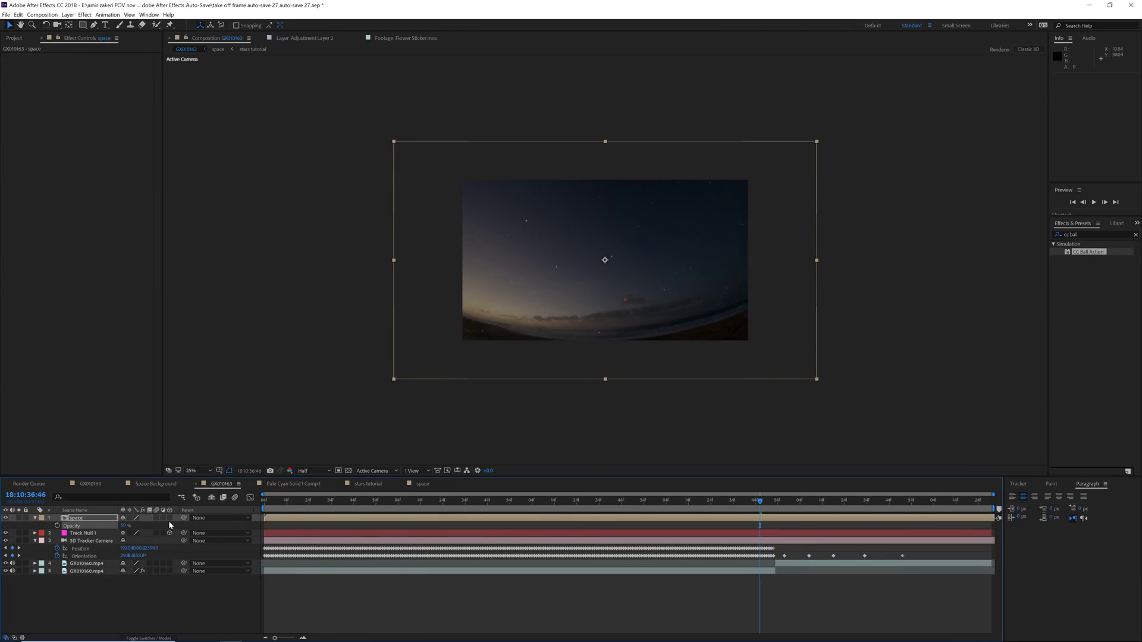
left_click(84, 518)
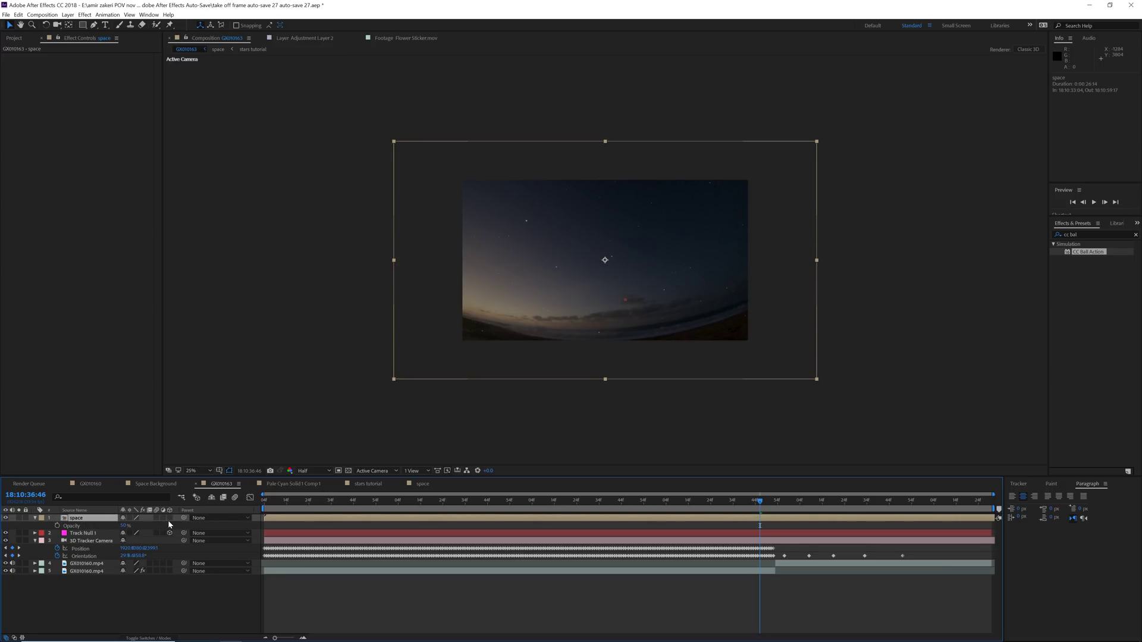
left_click(170, 518)
key("w")
left_click_drag(592, 363, 587, 365)
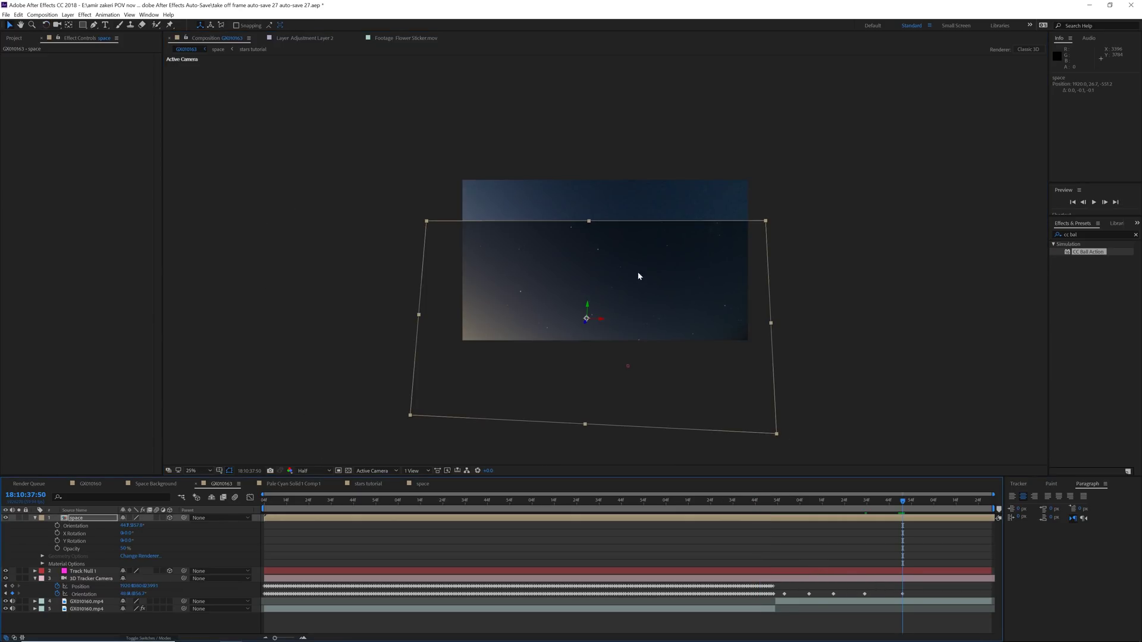
Step: Raise the space layer in 3D space so its lower edge meets the horizon, and scale it up to cover the sky
key("w")
left_click_drag(589, 304, 592, 254)
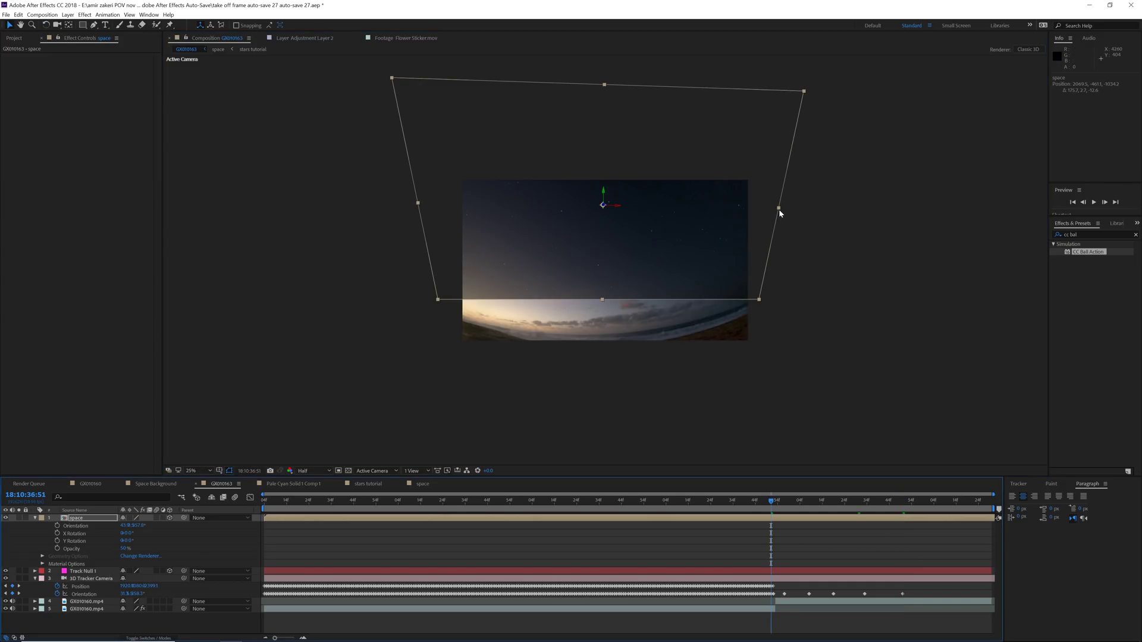
left_click_drag(779, 208, 817, 210)
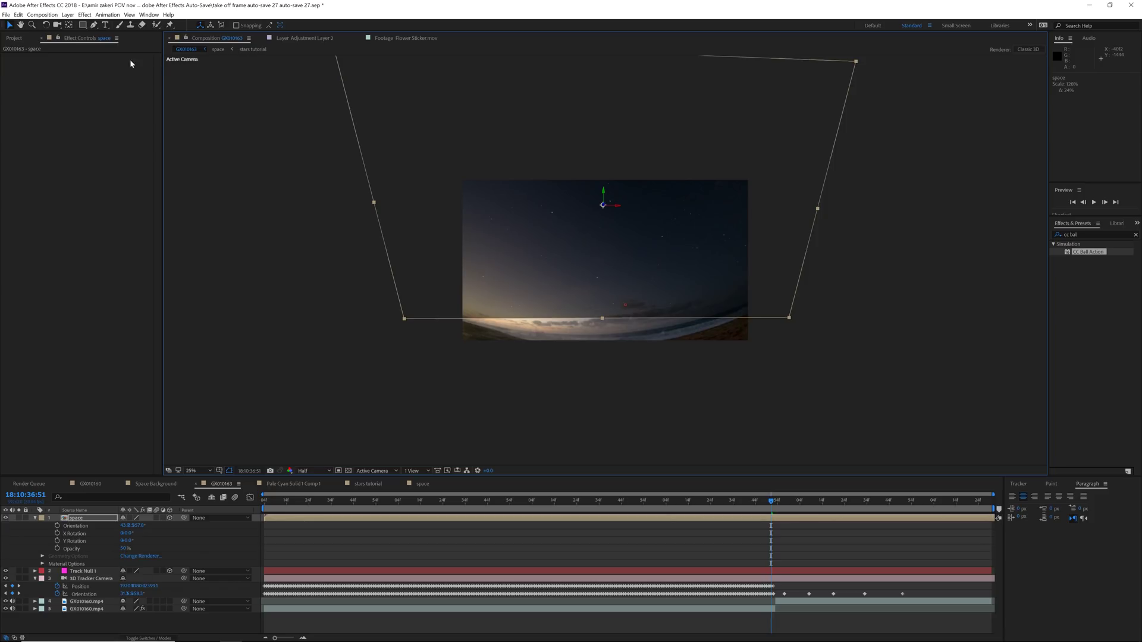
Step: Add a full-layer elliptical mask to the space layer and raise its lowest point above the horizon clouds
left_click(82, 26)
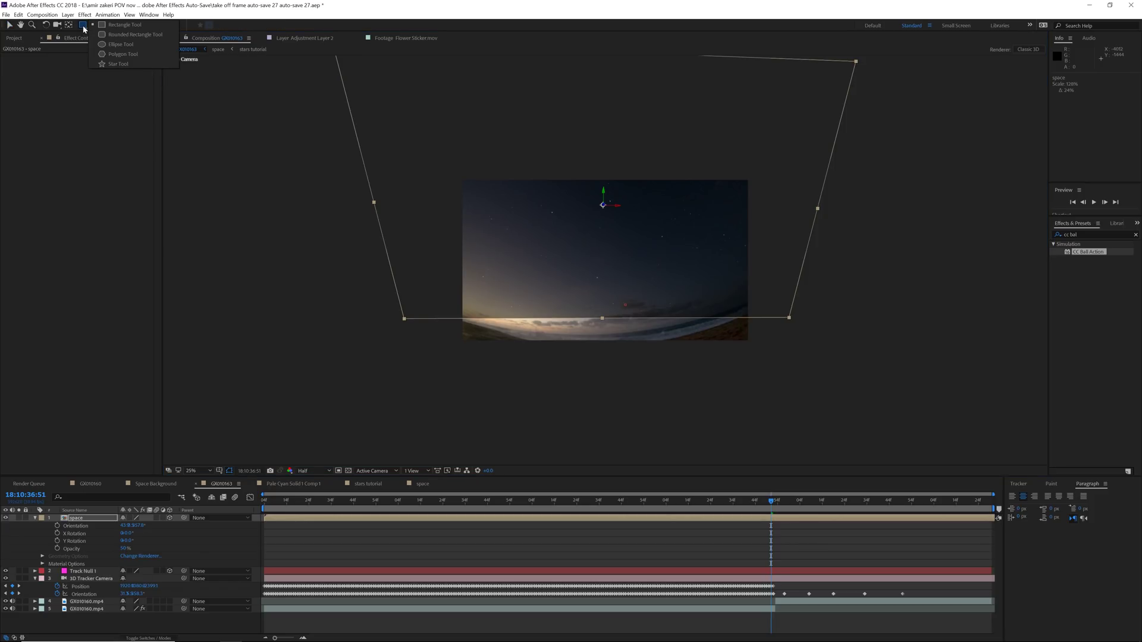
left_click(119, 44)
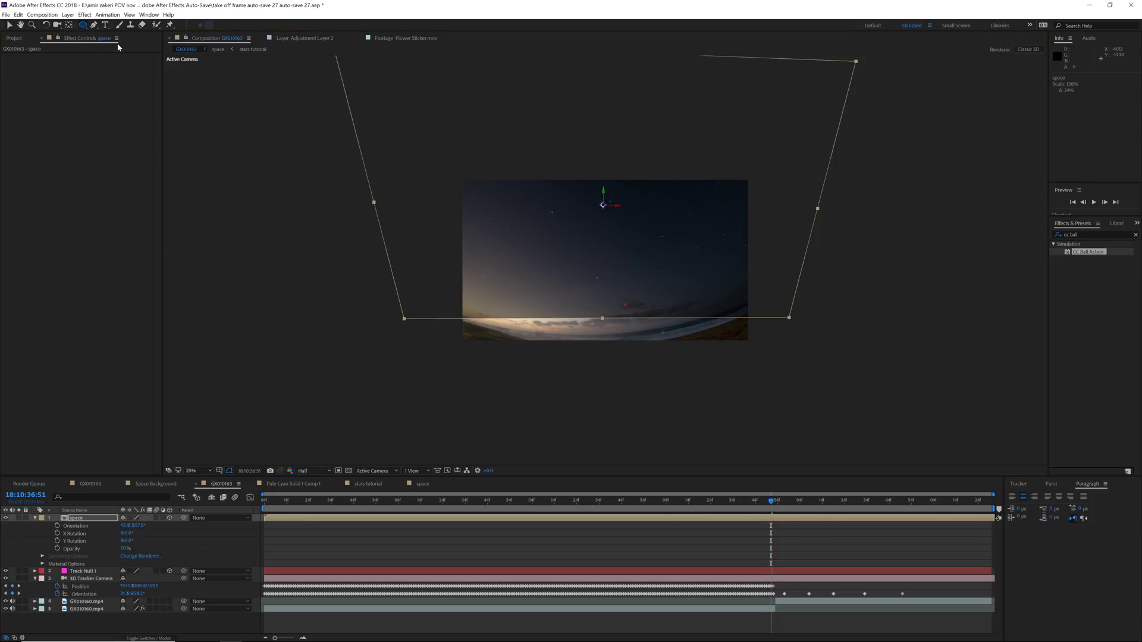
double_click(80, 26)
key("v")
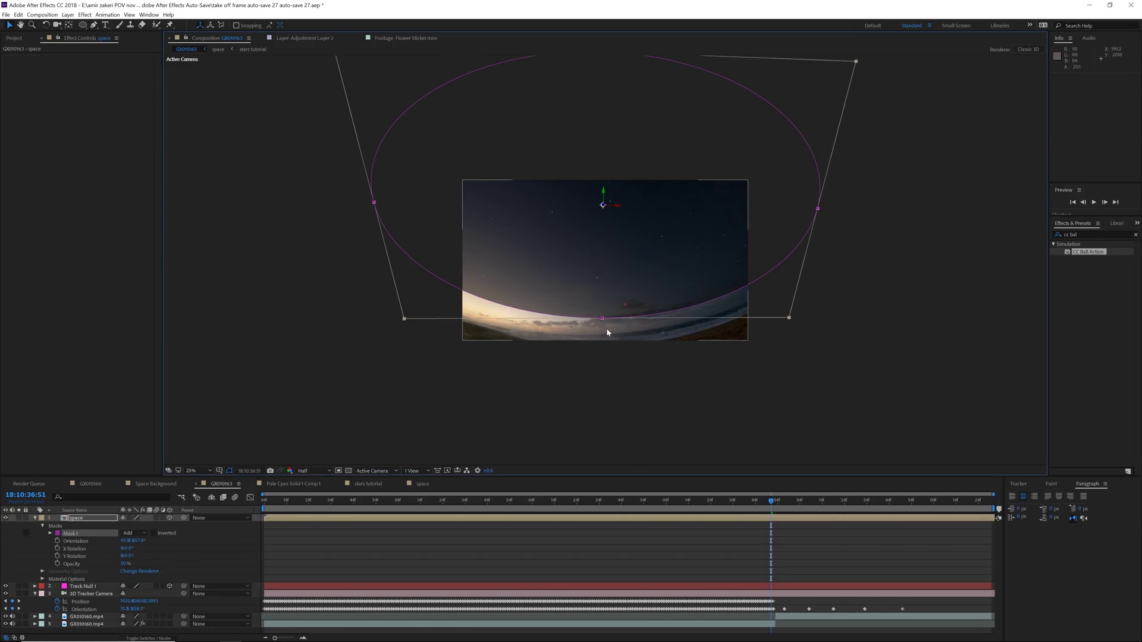
left_click_drag(604, 318, 597, 304)
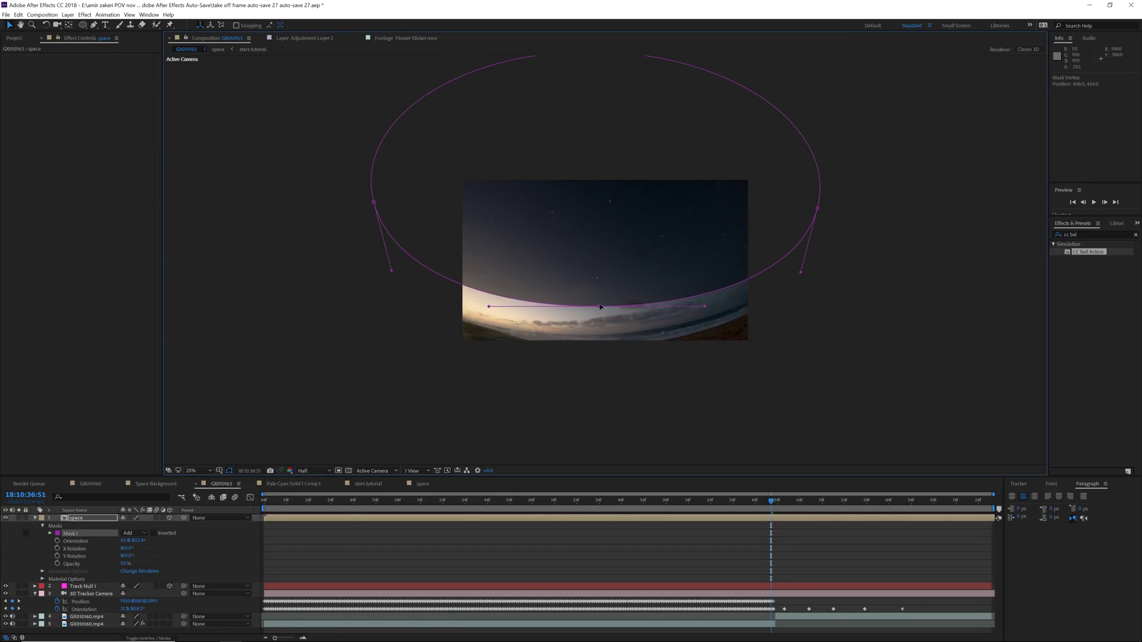
Step: Increase the Mask Feather of the space layer's elliptical mask to soften its edge over the horizon
key("f")
left_click_drag(140, 533, 173, 533)
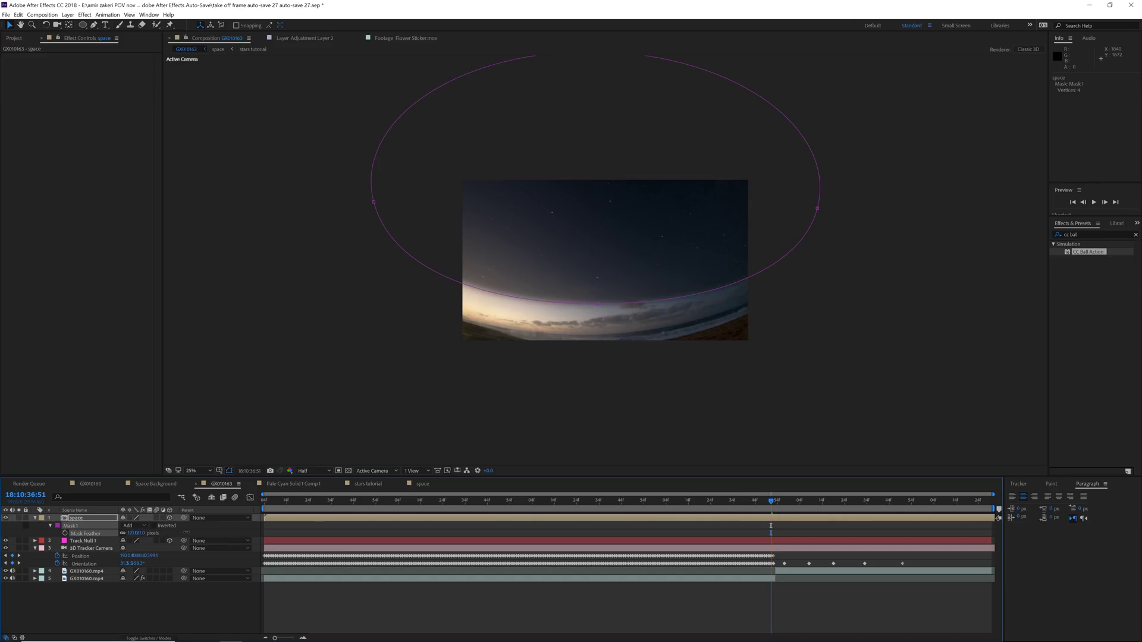
left_click(533, 404)
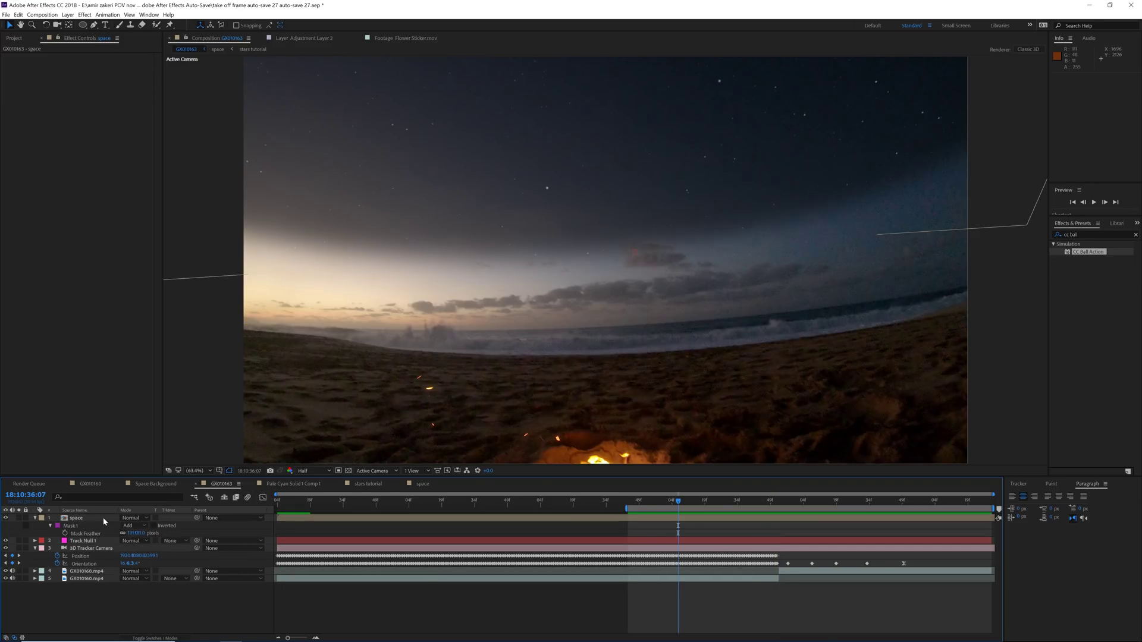
Step: Set the space layer's blending mode to Add and scrub through the camera's tilt into the sky to check the blend
left_click(115, 519)
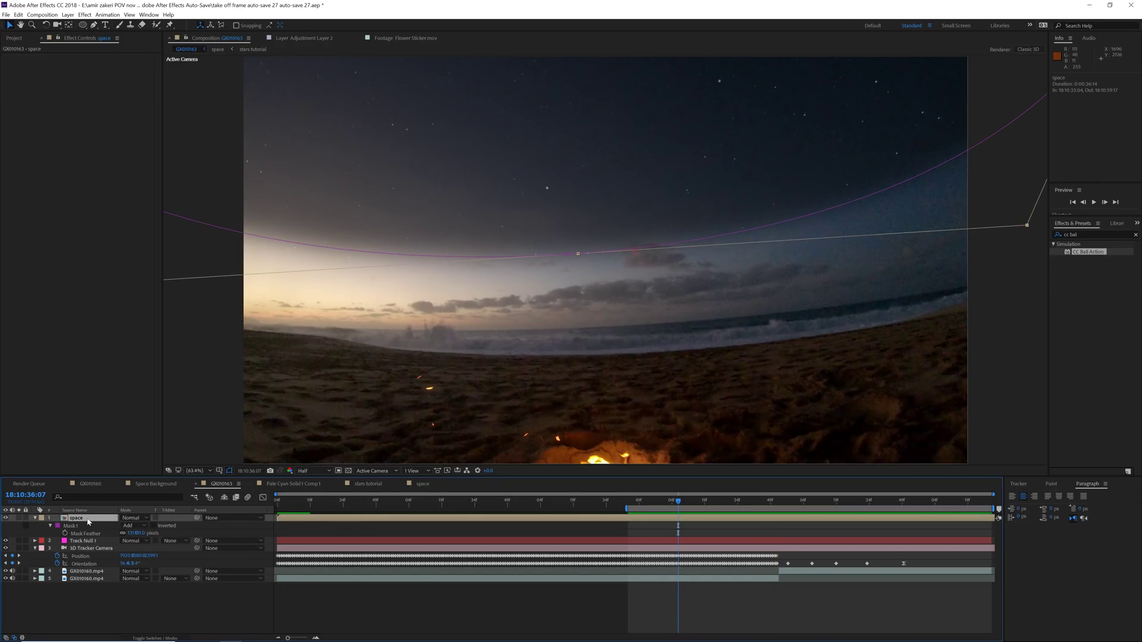
left_click(130, 520)
left_click(143, 241)
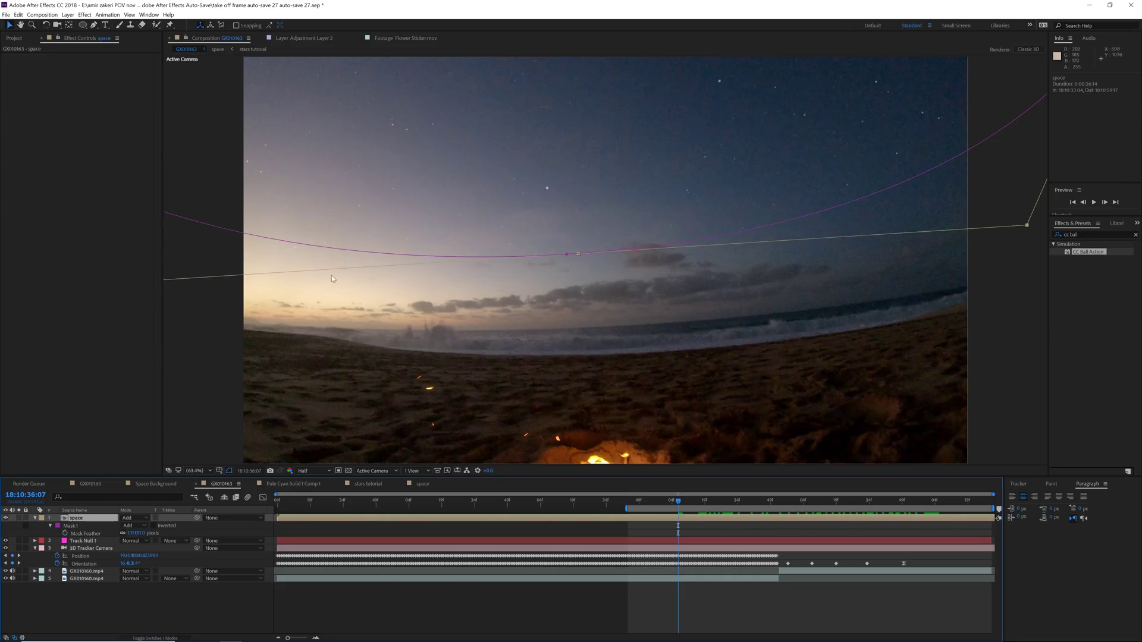
left_click_drag(681, 501, 831, 510)
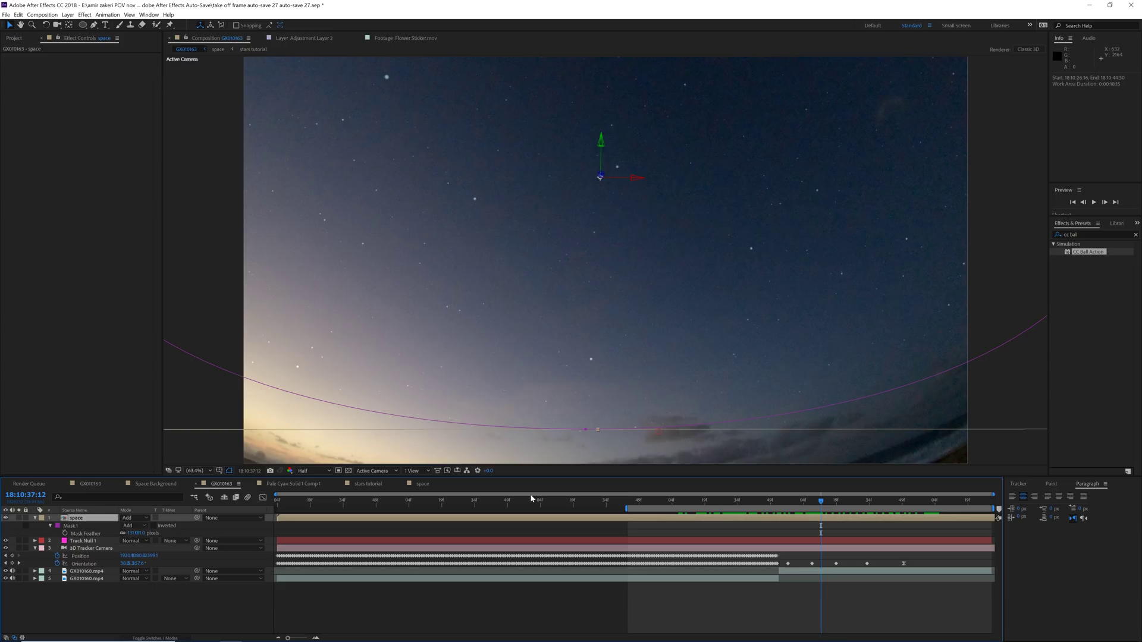
key("comma")
left_click_drag(729, 501, 828, 511)
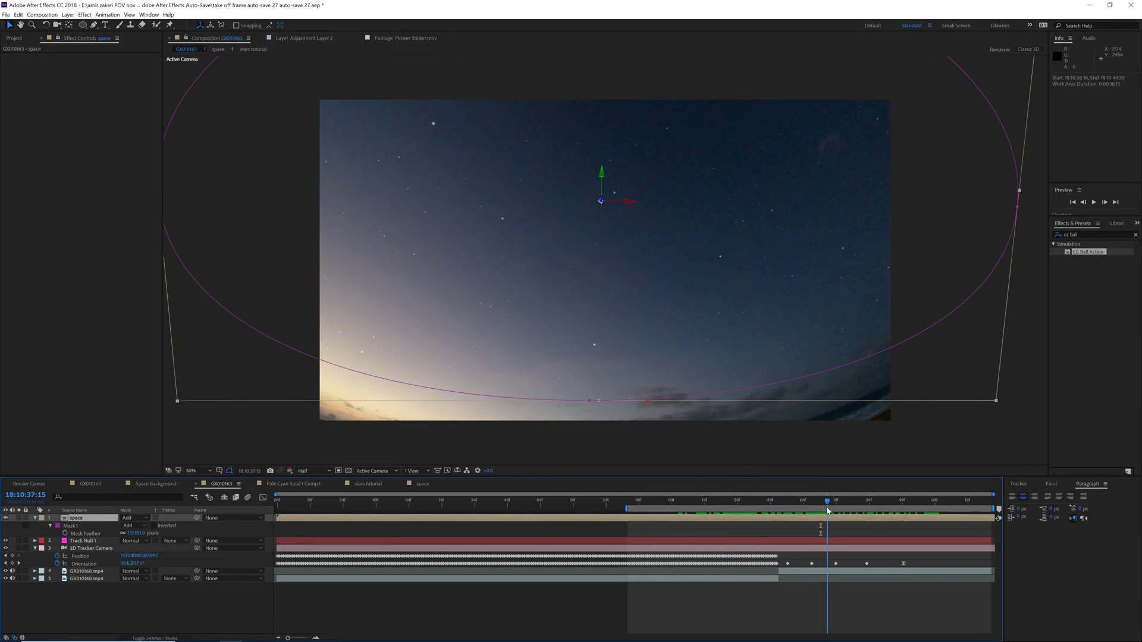
Step: In the stars tutorial composition, set the CC Ball Action Ball Size to 15
left_click(368, 484)
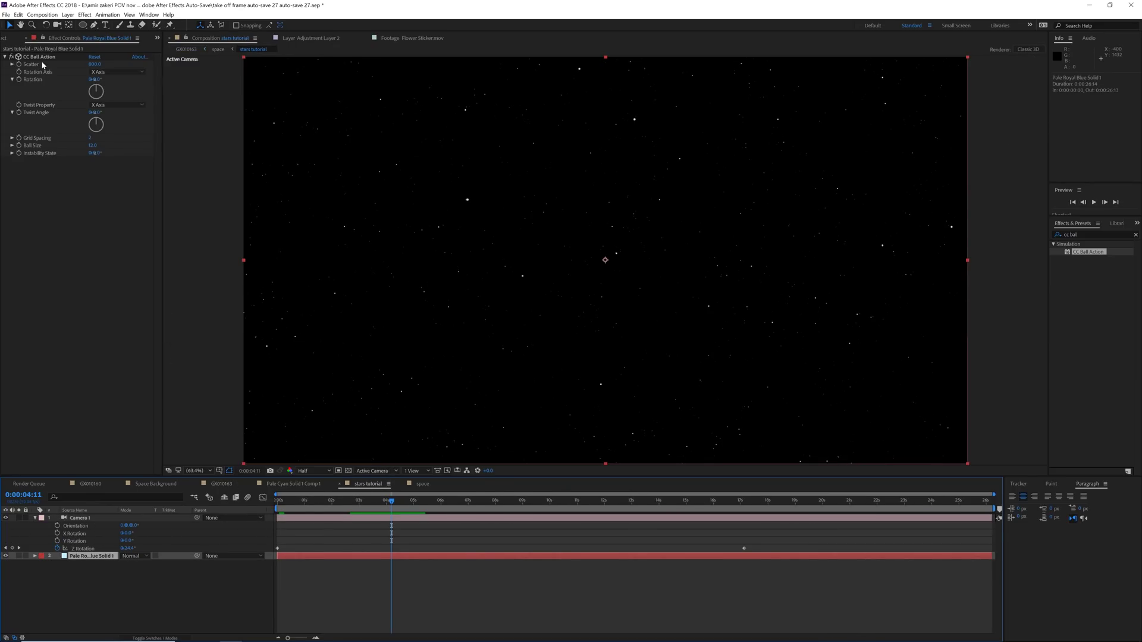
left_click(92, 145)
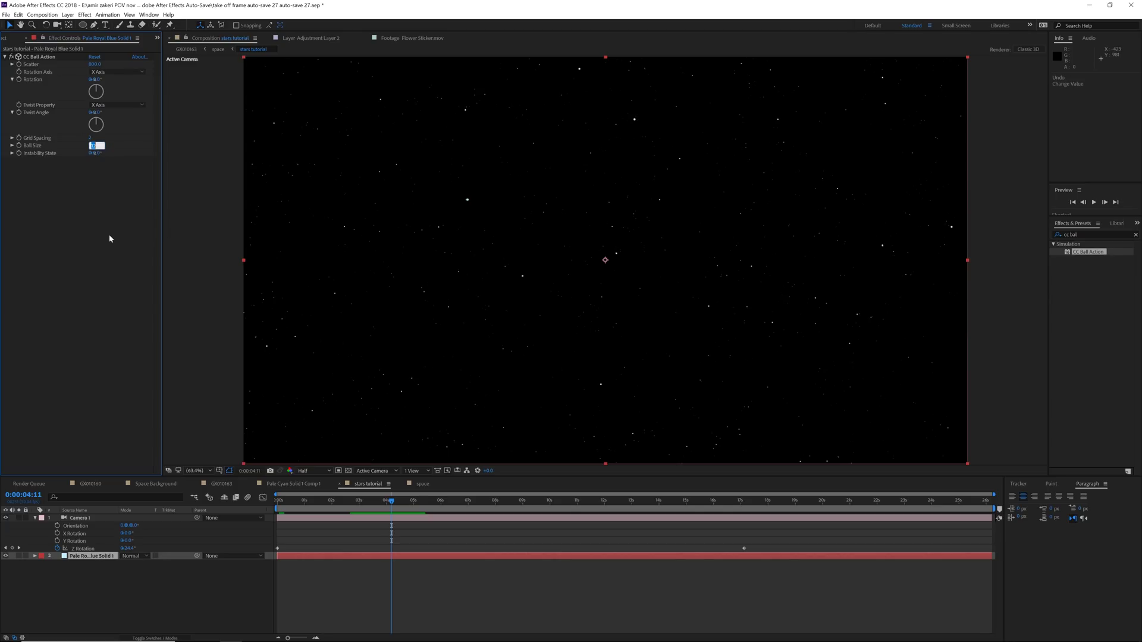
type("15")
key("Return")
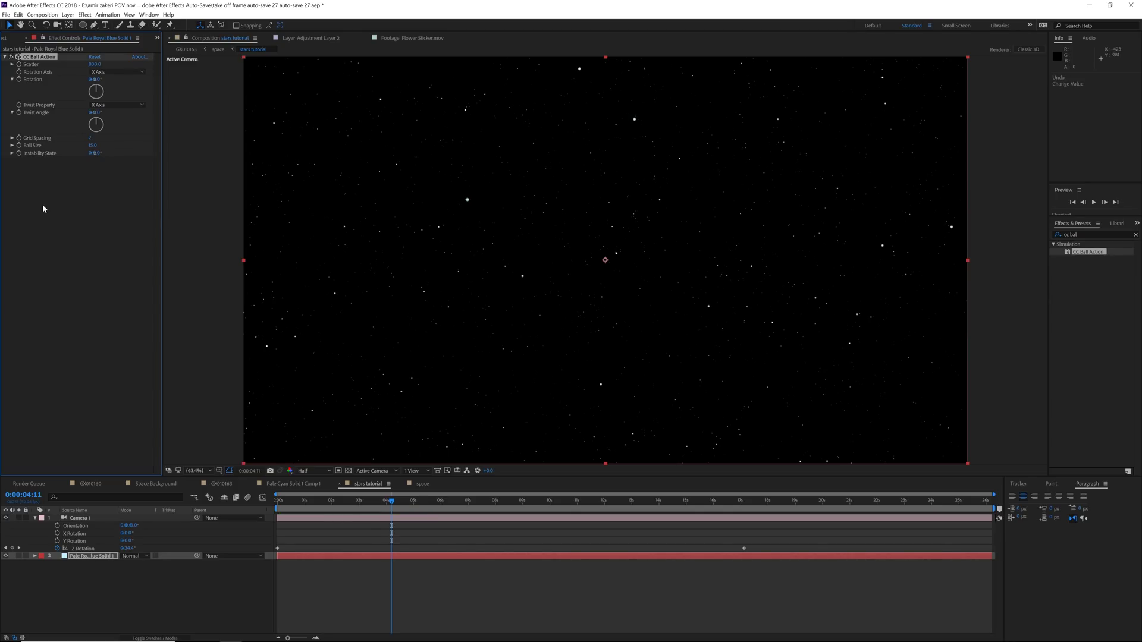
Step: Try a CC Ball Action Ball Size of 20 and check the stars in the campfire composition
left_click(93, 145)
type("20")
key("Return")
left_click(228, 485)
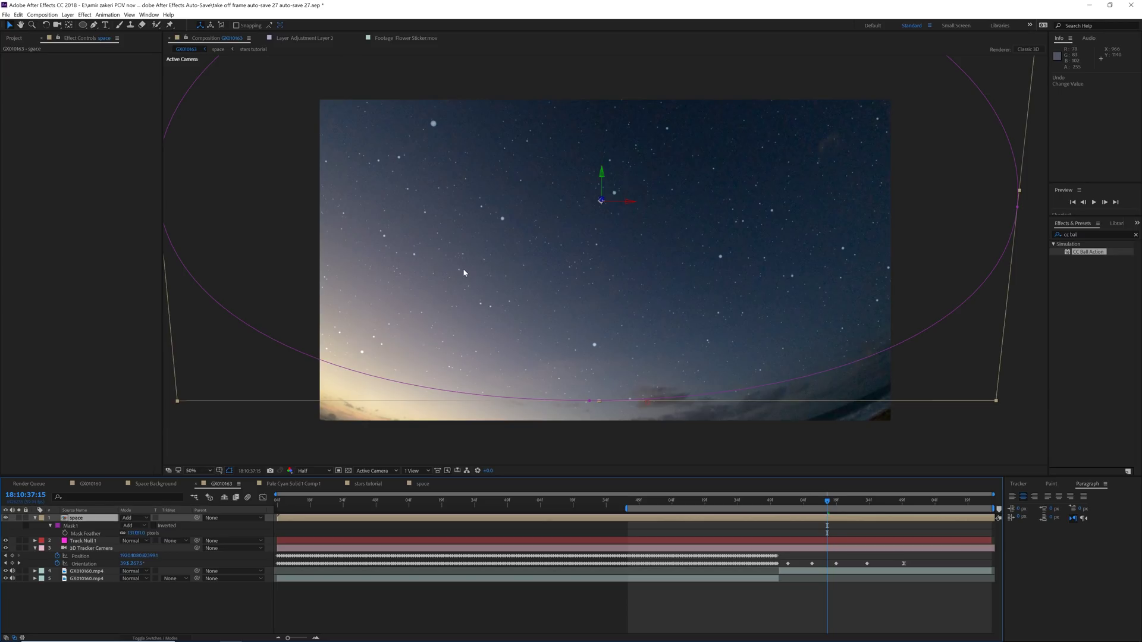
Step: Return to the stars tutorial composition and set the Ball Size to 15 again
left_click(372, 484)
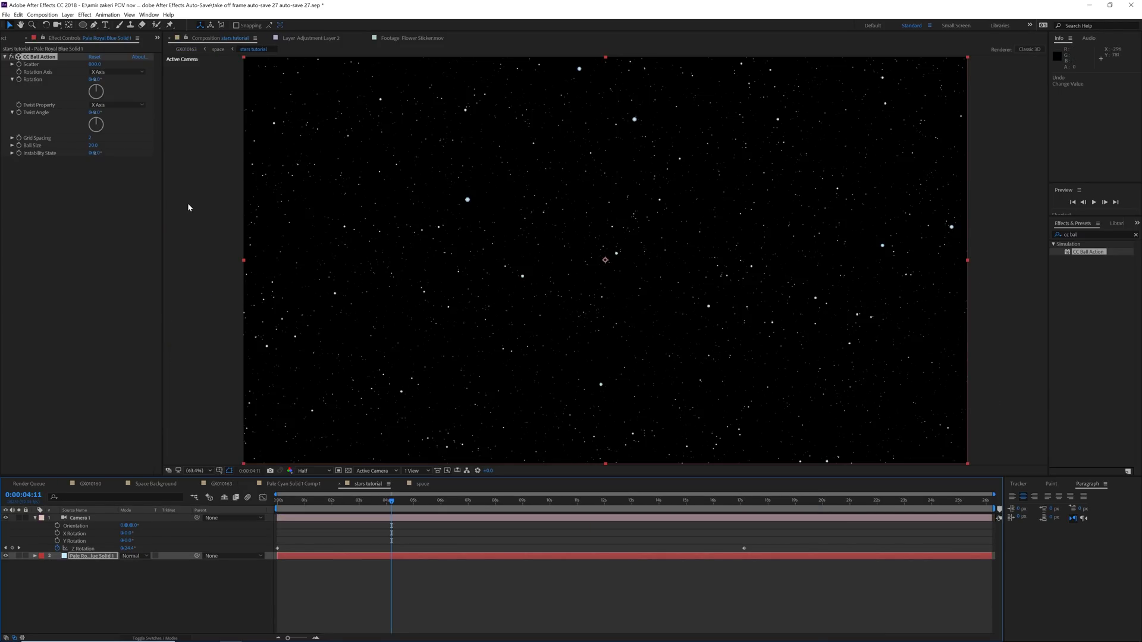
left_click(94, 147)
type("15")
key("Return")
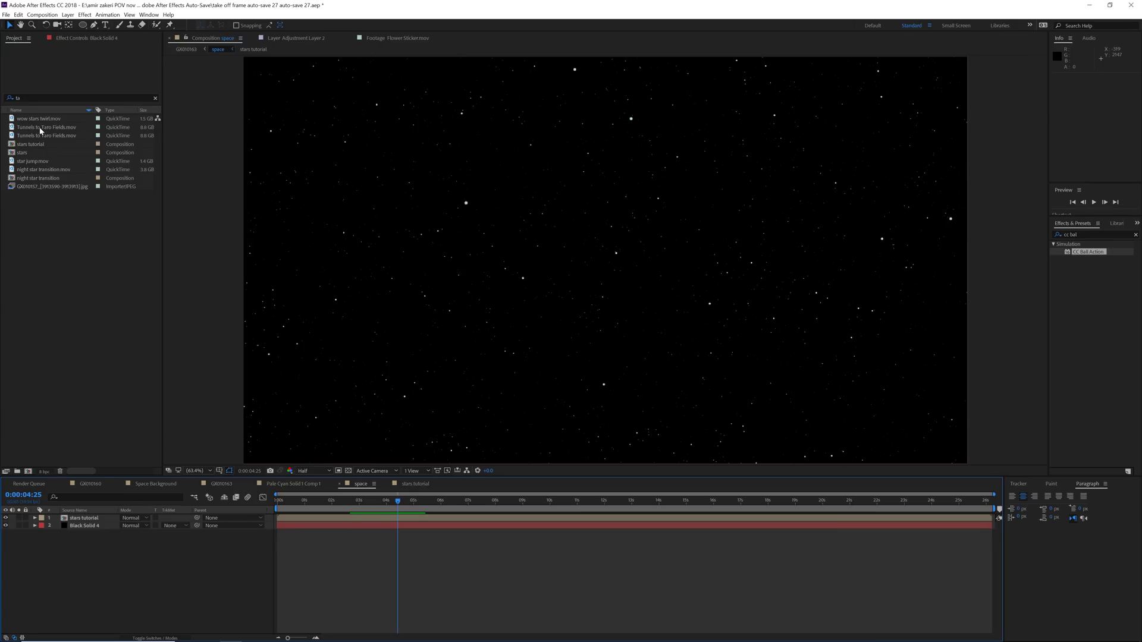
Step: Add Tunnels to Taro Fields.mov as the top layer of the space composition and trim its start to 0:00:04:25
left_click_drag(40, 128, 119, 526)
left_click_drag(508, 524, 617, 519)
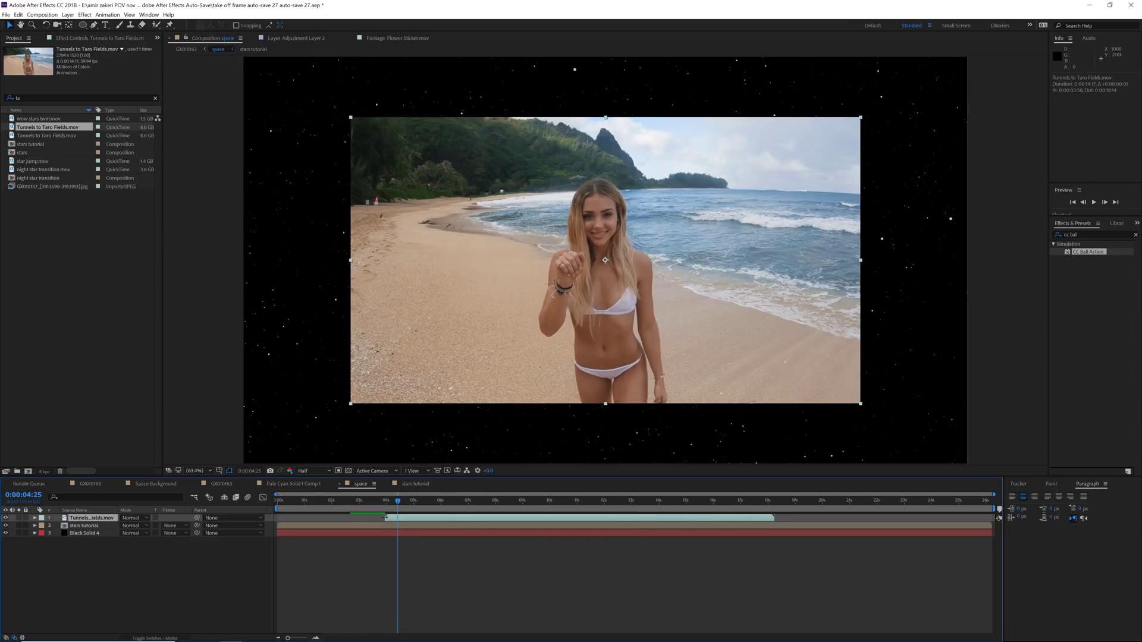
key("alt+[")
Step: Freeze the Tunnels to Taro Fields clip on its current frame and scrub the timeline to check the still
right_click(414, 518)
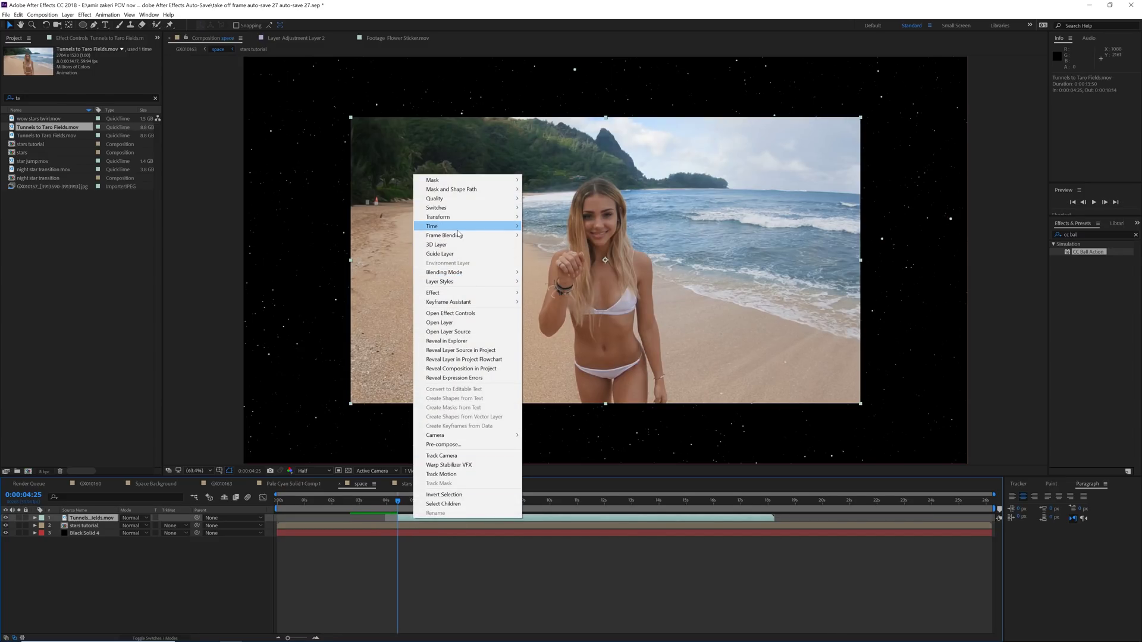
mouse_move(437, 226)
left_click(535, 256)
left_click_drag(397, 501, 536, 506)
left_click_drag(465, 499, 398, 500)
Step: Apply the Find Edges effect to the frozen Tunnels to Taro Fields clip
left_click(1105, 292)
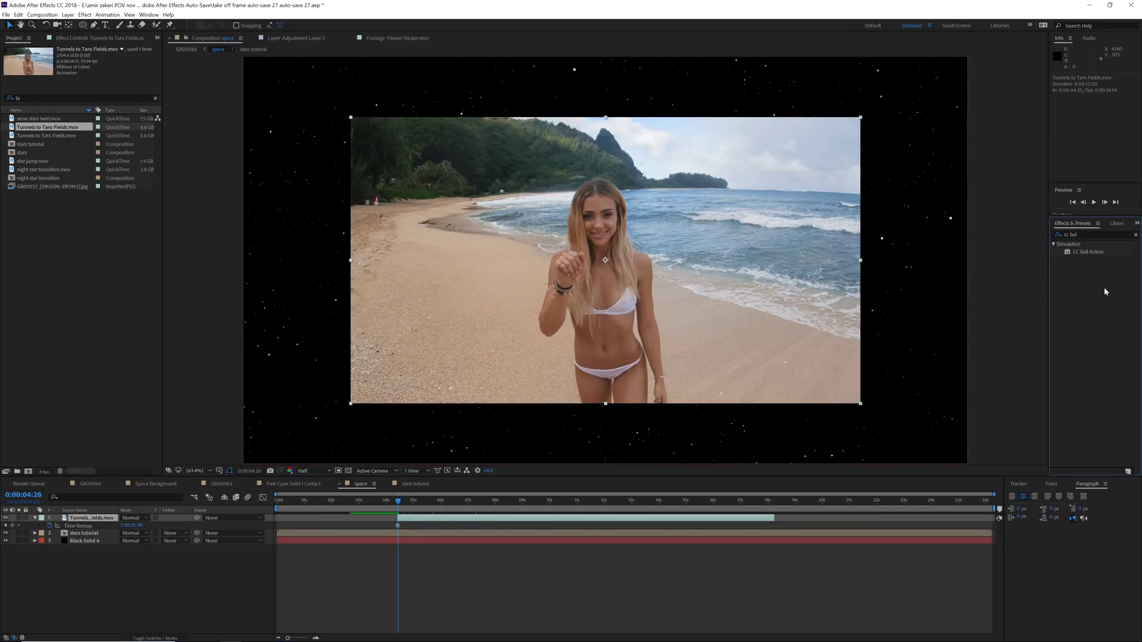
left_click(1086, 234)
type("find")
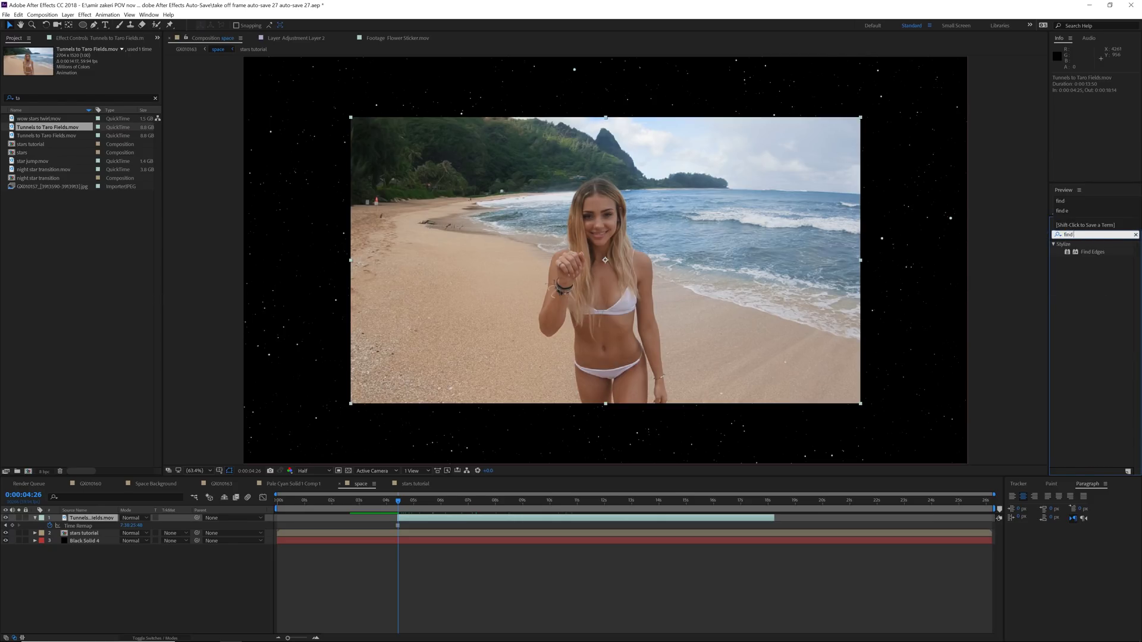
type(" edges")
double_click(1089, 252)
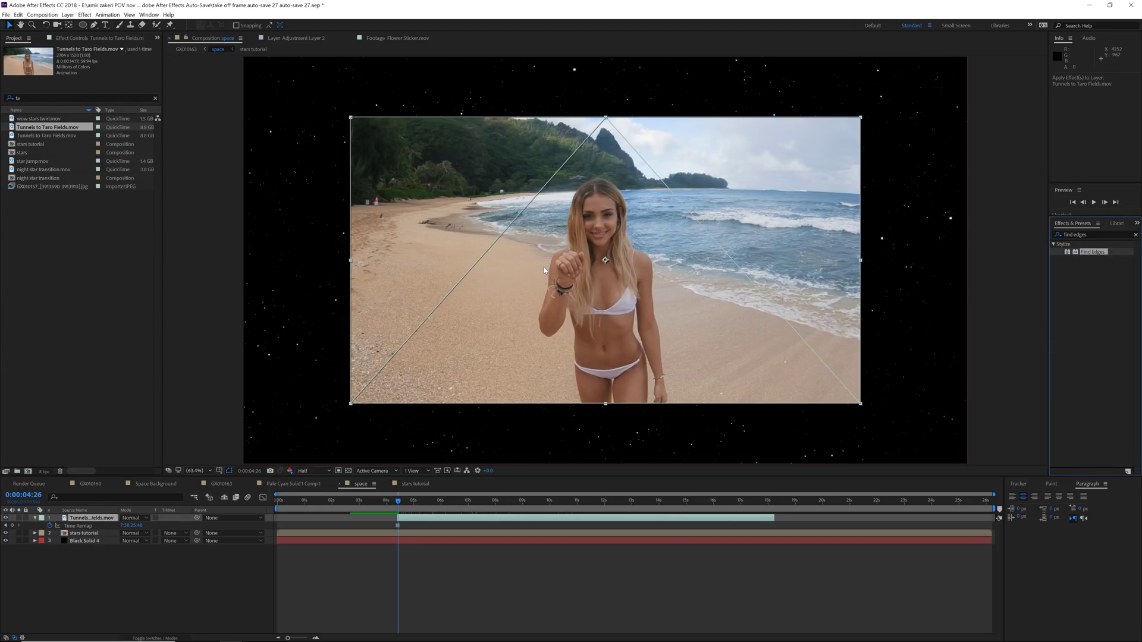
Step: Add the Invert effect after Find Edges on the Tunnels to Taro Fields clip
left_click_drag(1099, 234, 992, 215)
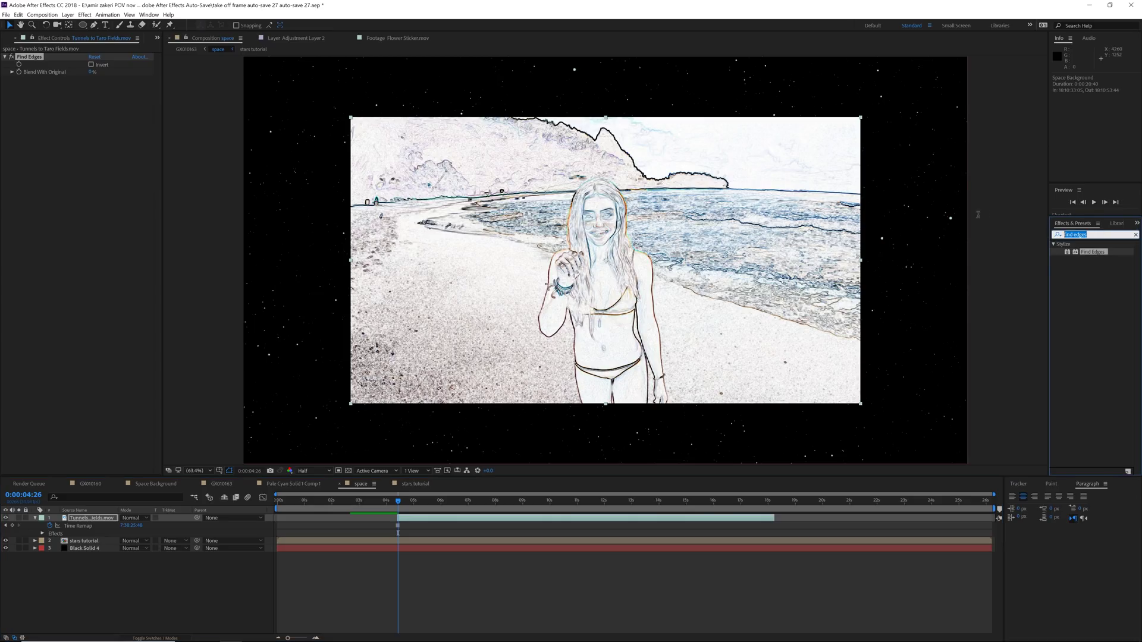
type("invert")
left_click_drag(1087, 282, 53, 199)
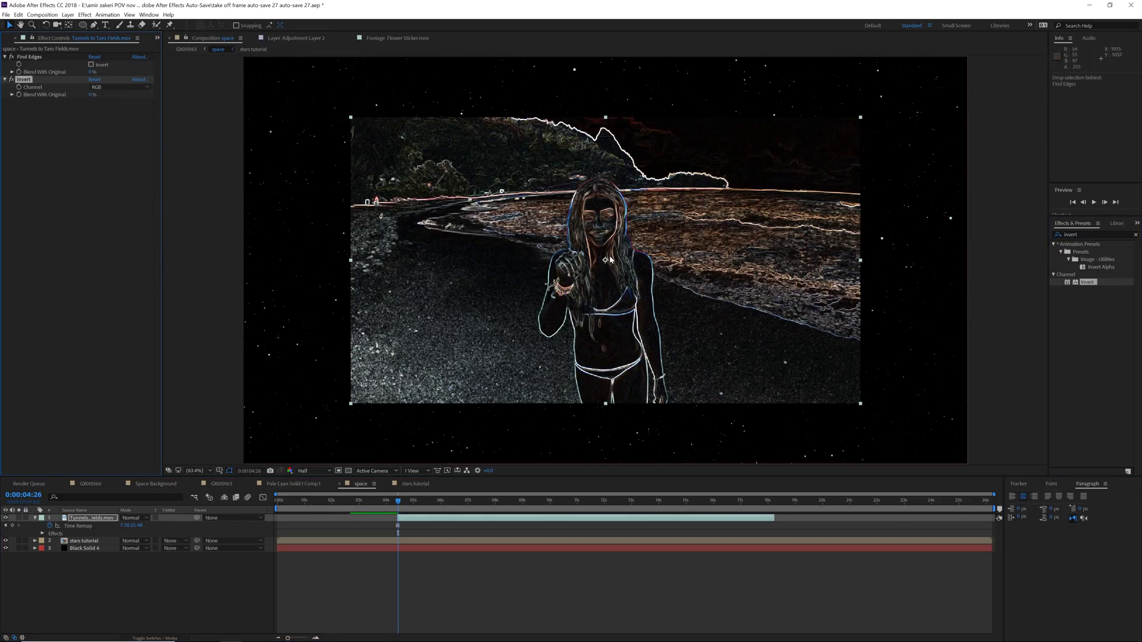
Step: Add Curves between Find Edges and Invert, and shape a near-vertical RGB curve that keeps only the strong outlines
left_click(1098, 235)
key("ctrl+a")
type("curves")
left_click_drag(1080, 282, 54, 77)
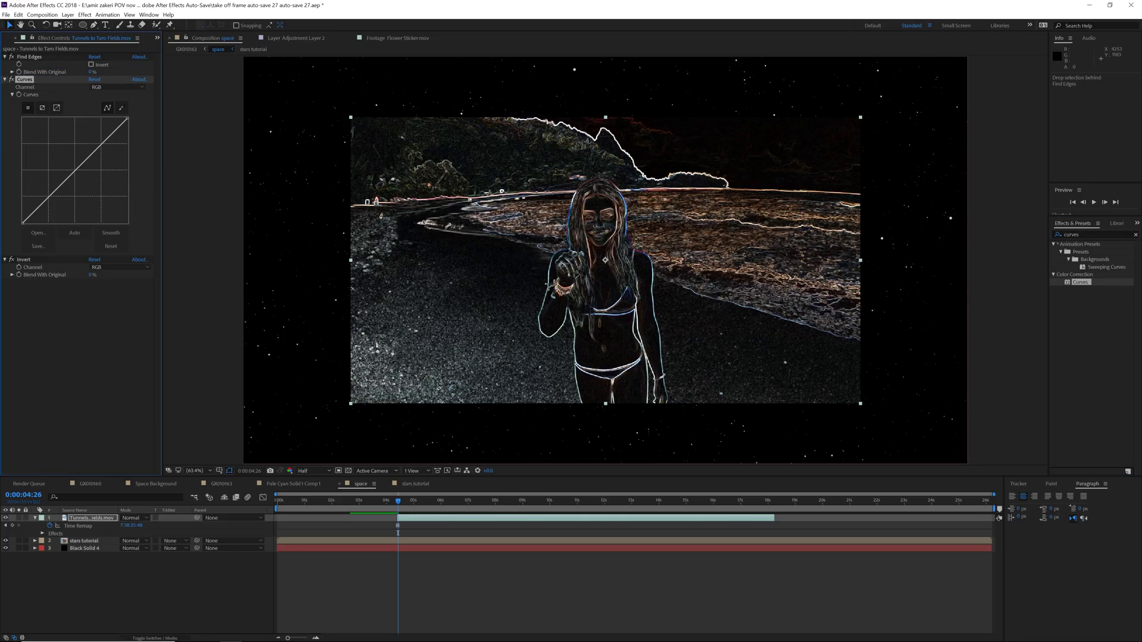
left_click_drag(39, 208, 93, 132)
left_click_drag(93, 132, 89, 132)
Step: Add Hue/Saturation after Invert with Master Saturation at -100, then collapse the effect and toggle it off to compare
type("sa")
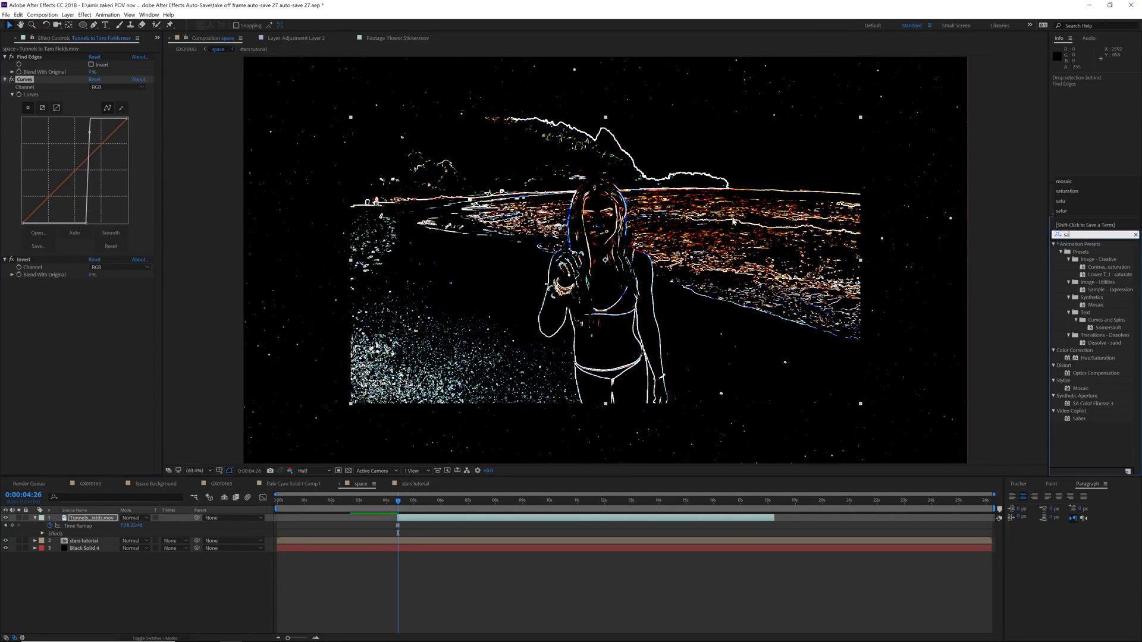
type("tu")
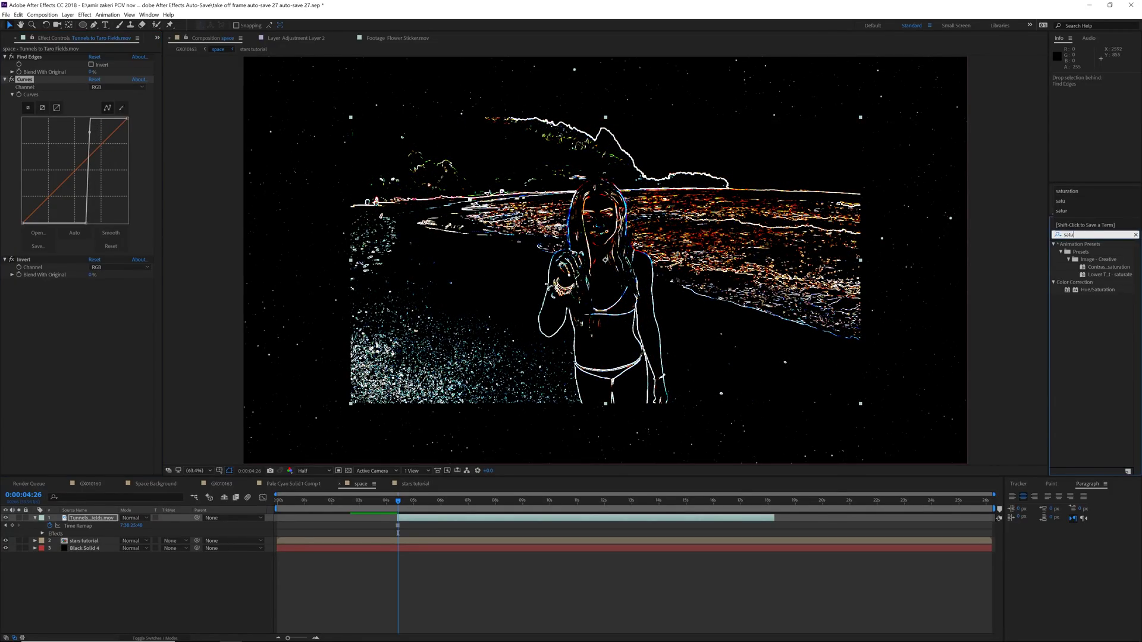
left_click_drag(1097, 290, 595, 262)
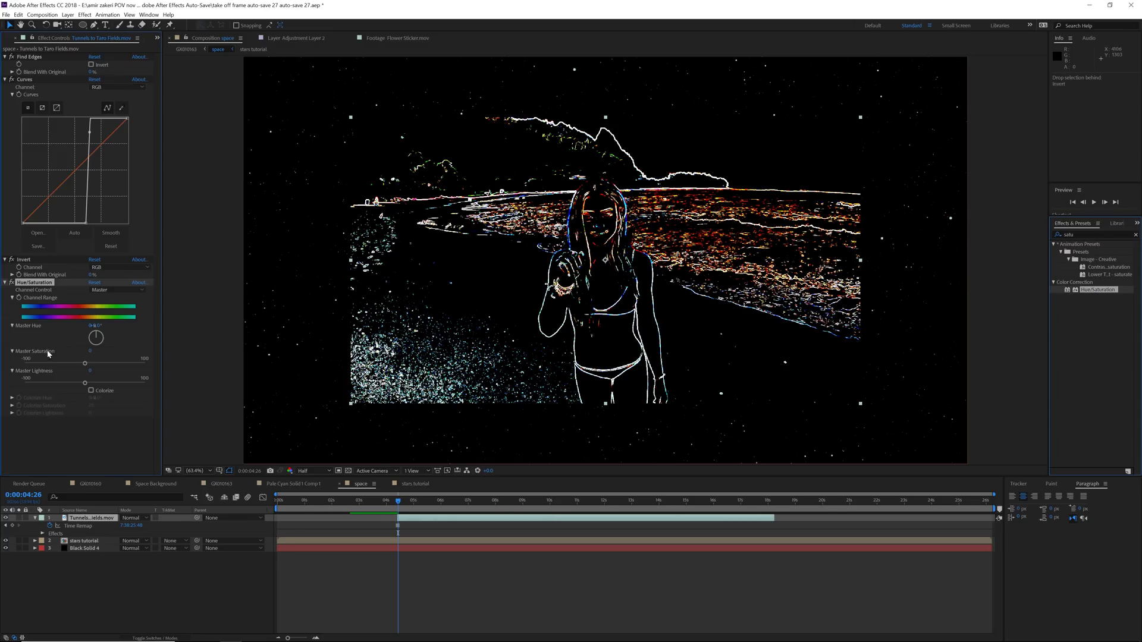
left_click(27, 370)
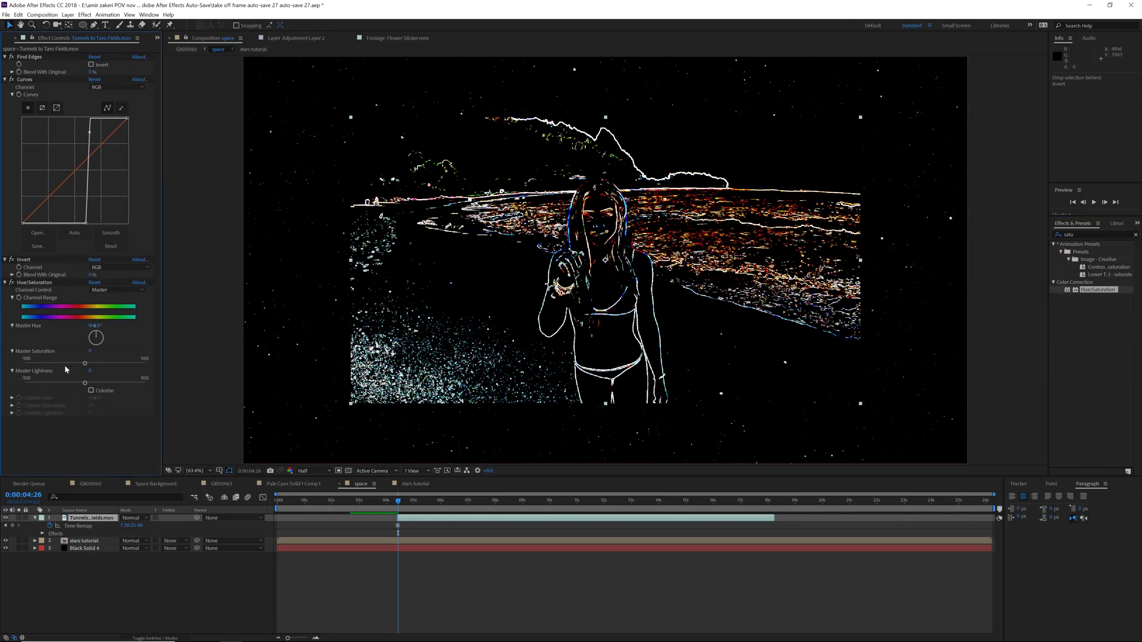
left_click_drag(85, 363, 12, 368)
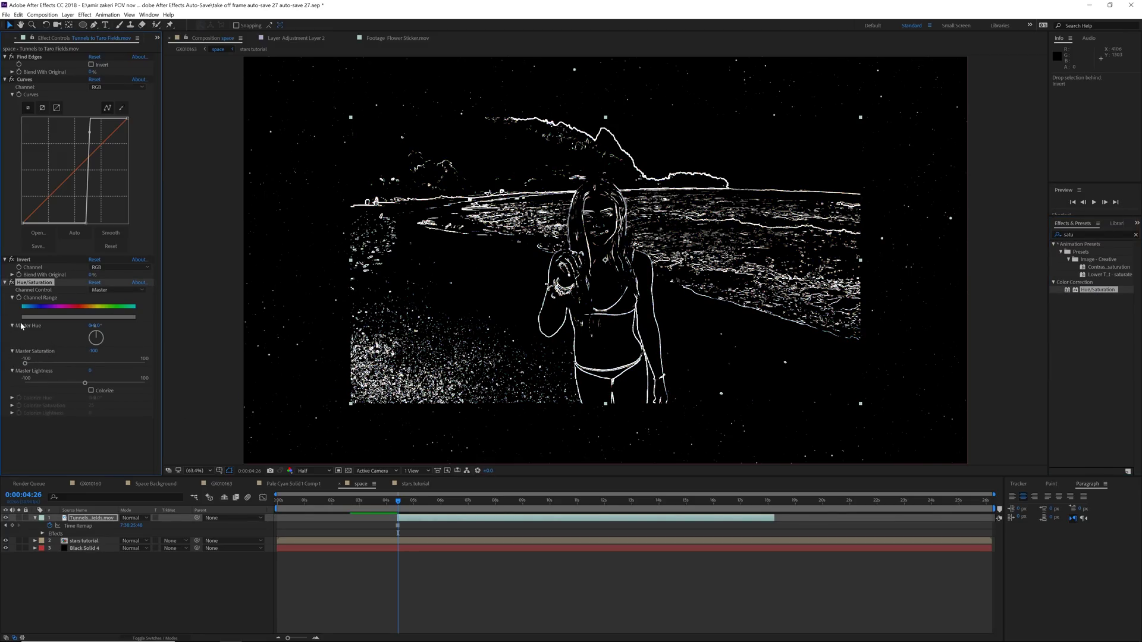
left_click(5, 283)
left_click(11, 283)
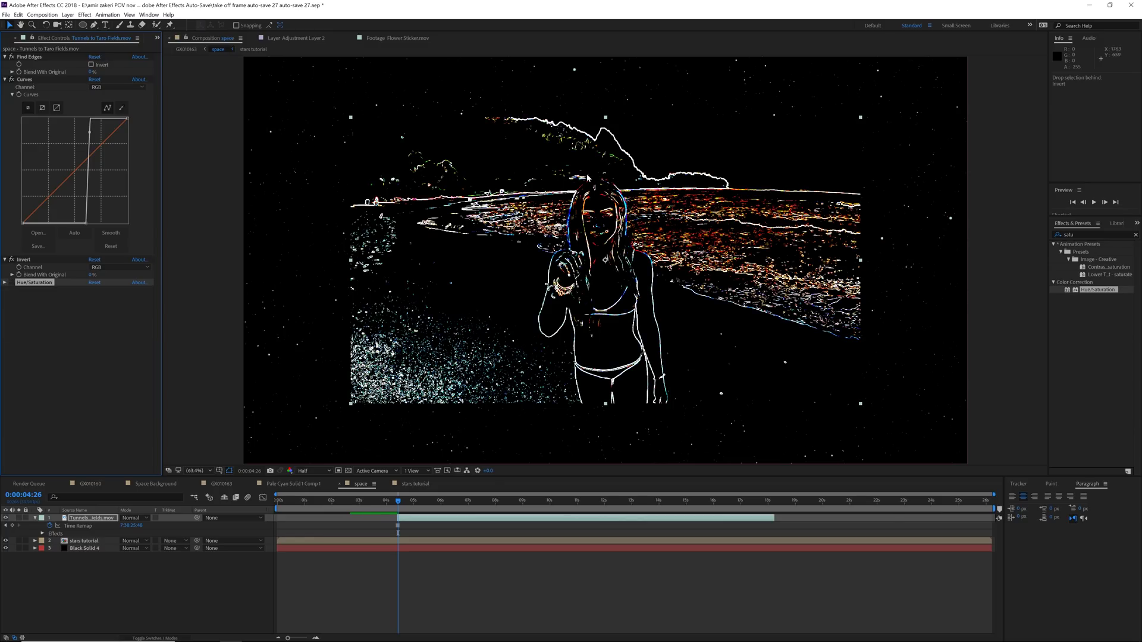
Step: Re-enable Hue/Saturation and trace a closed Pen tool mask around the woman's silhouette on the Tunnels to Taro Fields clip
left_click(12, 283)
left_click(491, 296)
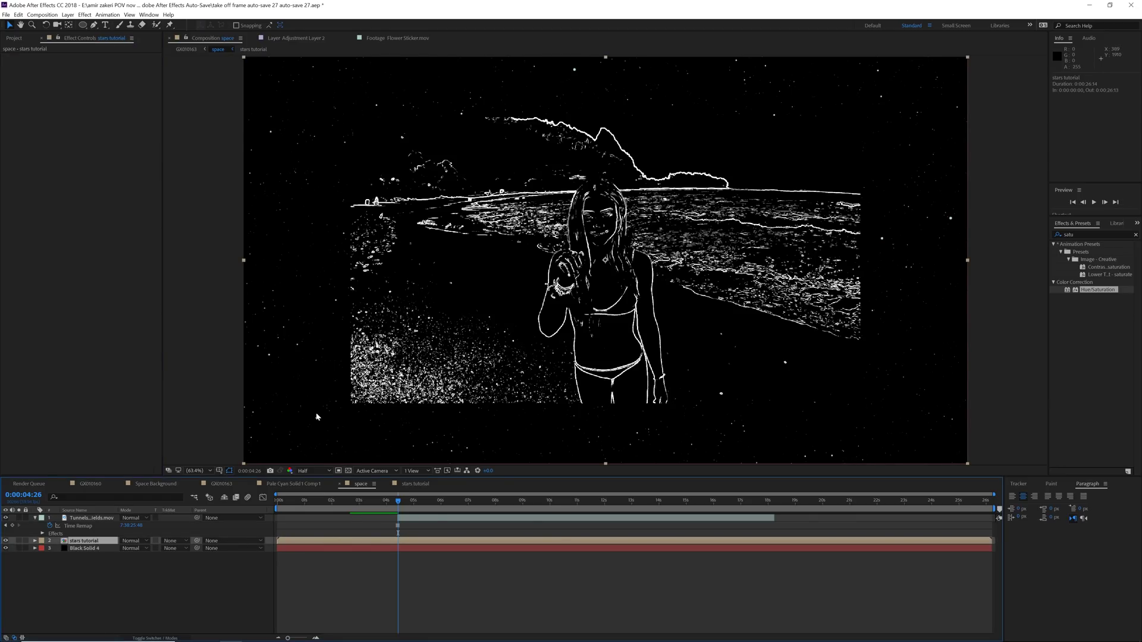
left_click(105, 519)
left_click(94, 25)
left_click(581, 405)
left_click(574, 377)
left_click_drag(574, 377, 538, 340)
left_click_drag(536, 316, 539, 303)
left_click_drag(552, 253, 558, 250)
left_click(569, 249)
left_click_drag(567, 223, 569, 215)
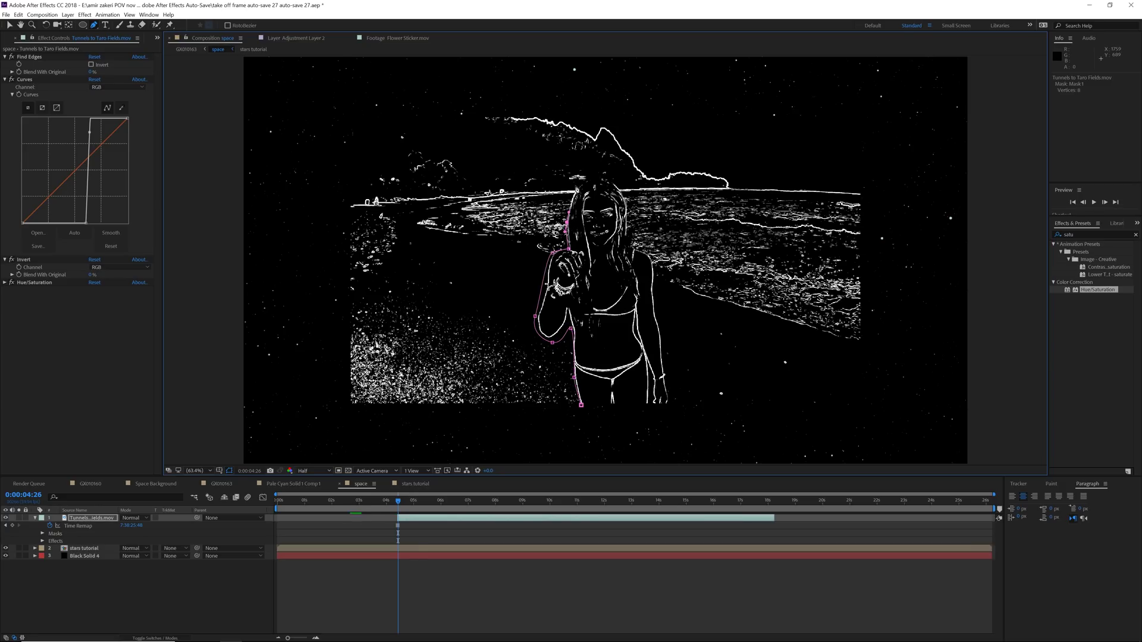
left_click_drag(599, 178, 608, 180)
left_click(626, 200)
left_click(627, 231)
left_click(632, 247)
left_click(646, 261)
left_click(654, 269)
left_click(655, 309)
left_click(670, 379)
left_click(674, 406)
left_click(581, 405)
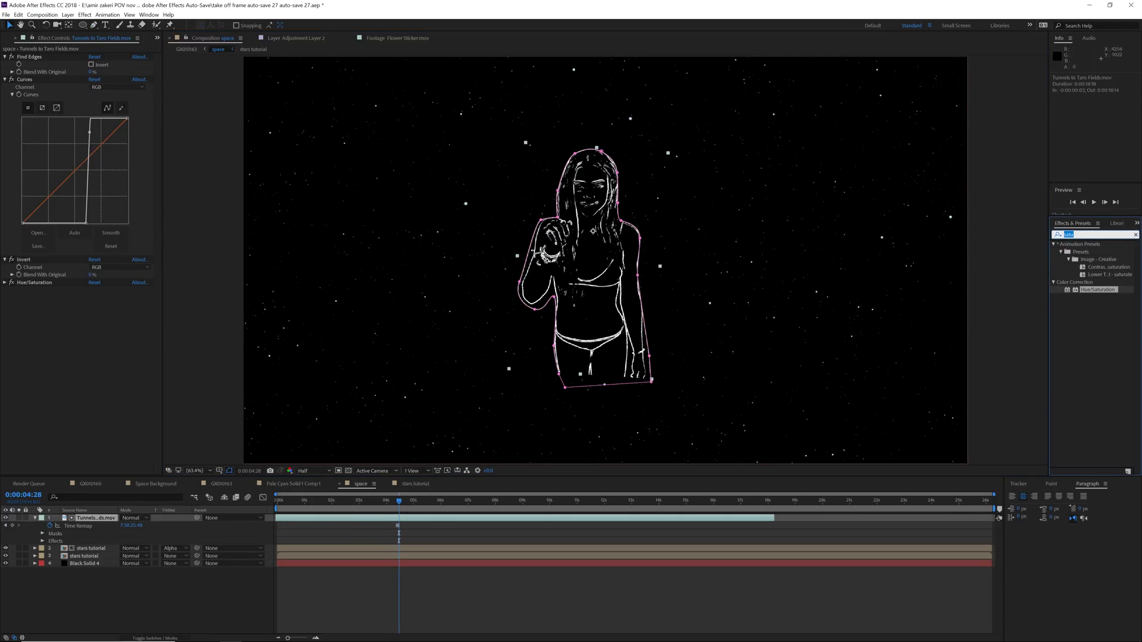
Step: Apply the UnMult effect after Hue/Saturation on the masked Tunnels to Taro Fields clip
type("unmult")
left_click_drag(1084, 284, 586, 262)
key("/")
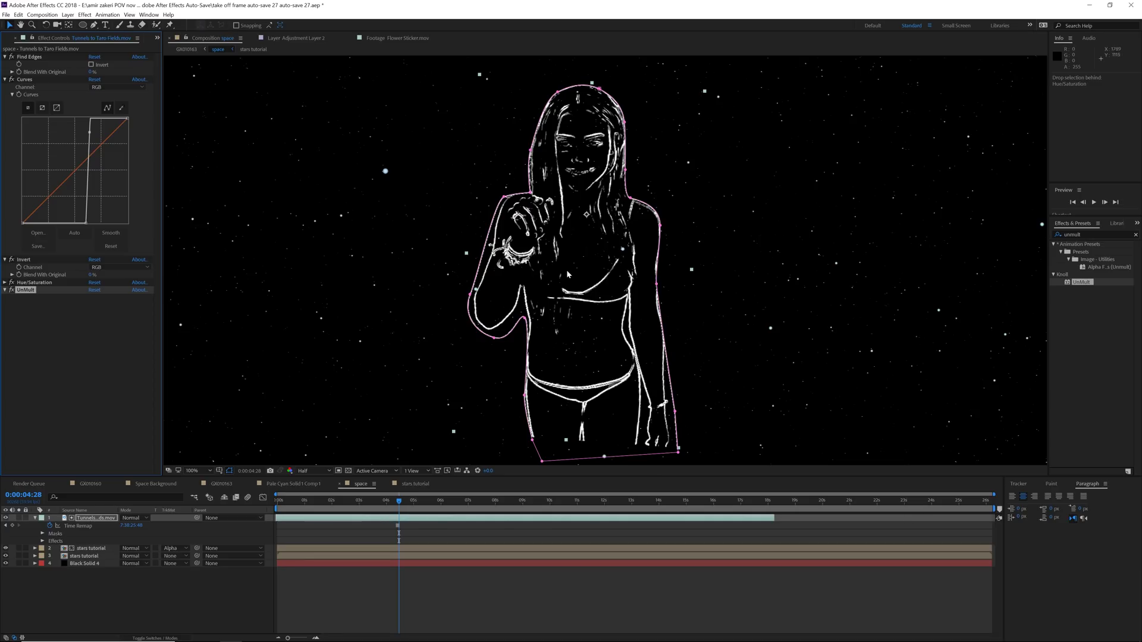
key("comma")
key("comma")
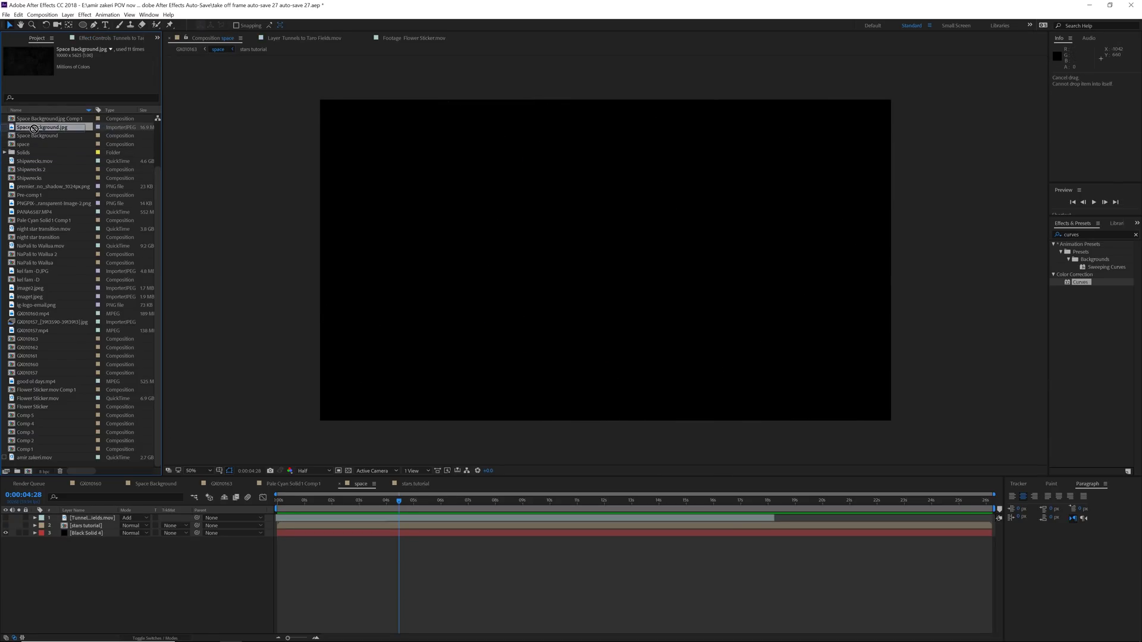
Step: Add Space Background.jpg directly beneath the Tunnels to Taro Fields layer and scale it down to about 60%
left_click_drag(42, 131, 84, 526)
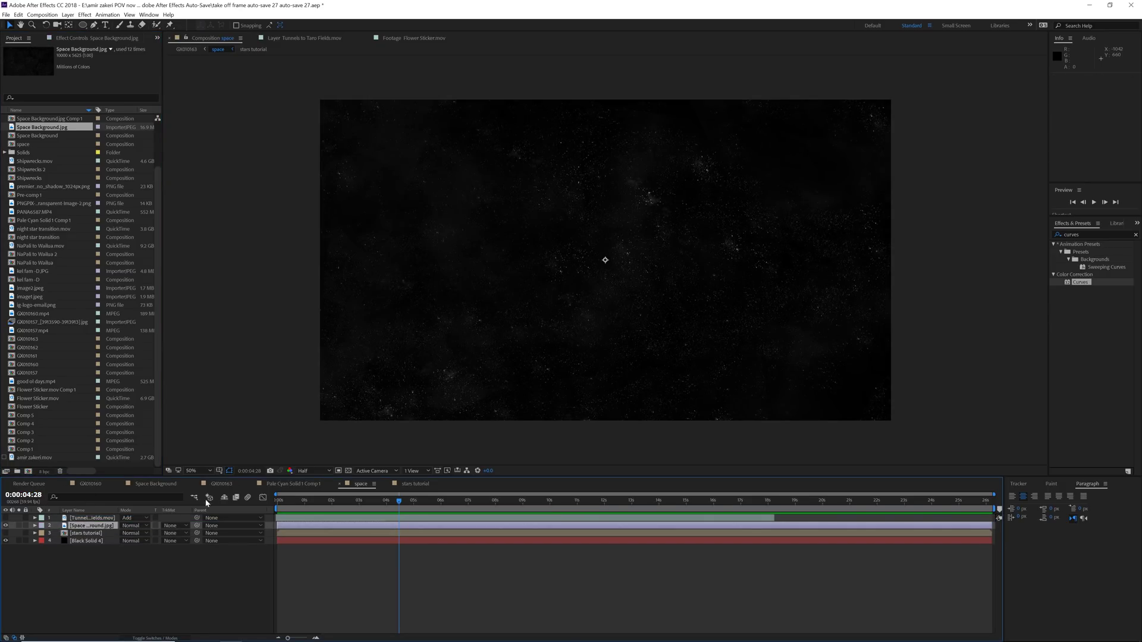
key("comma")
key("comma")
key("comma")
key("comma")
left_click_drag(792, 264, 717, 260)
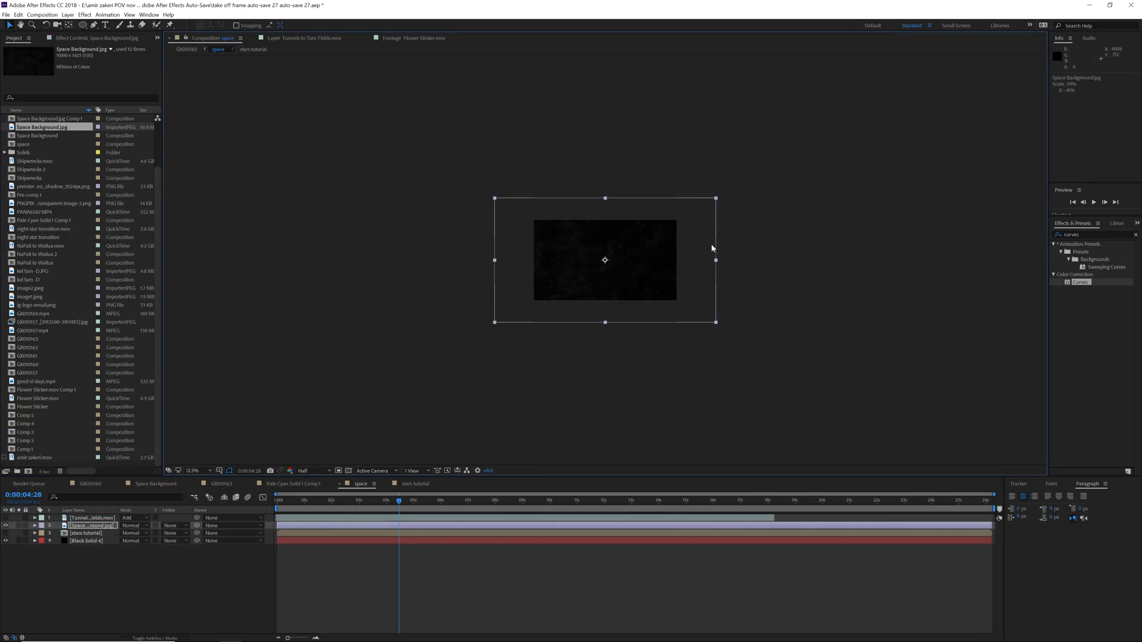
key("period")
key("period")
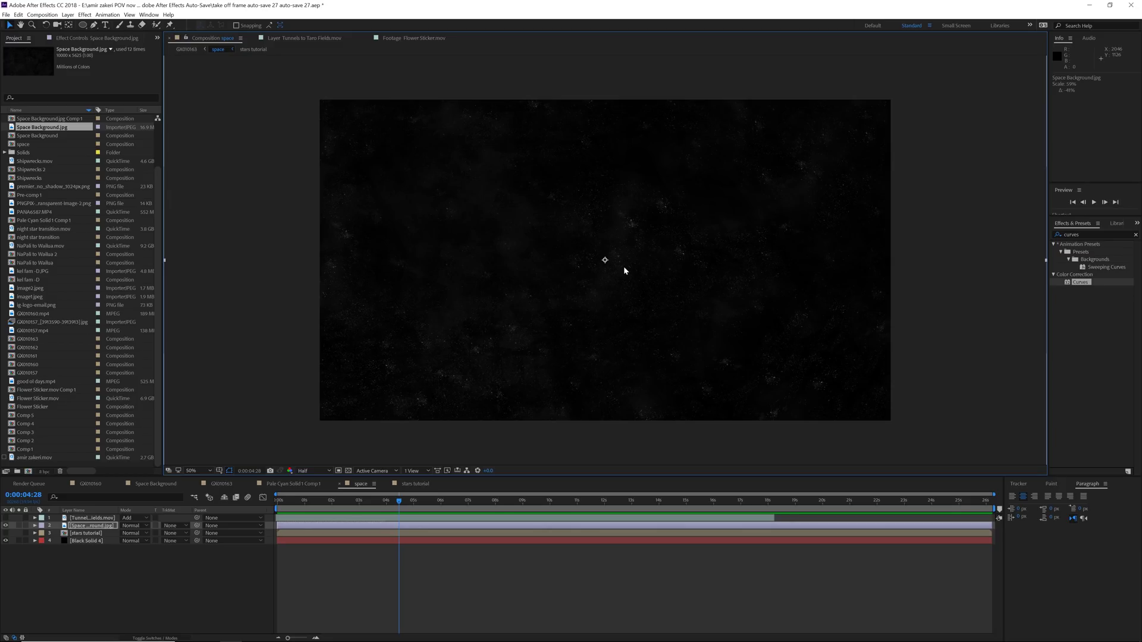
Step: Show the Tunnels to Taro Fields layer and use it as the alpha matte for Space Background.jpg
scroll(472, 244, "down", 1)
scroll(558, 257, "up", 1)
left_click(92, 518)
left_click(5, 518)
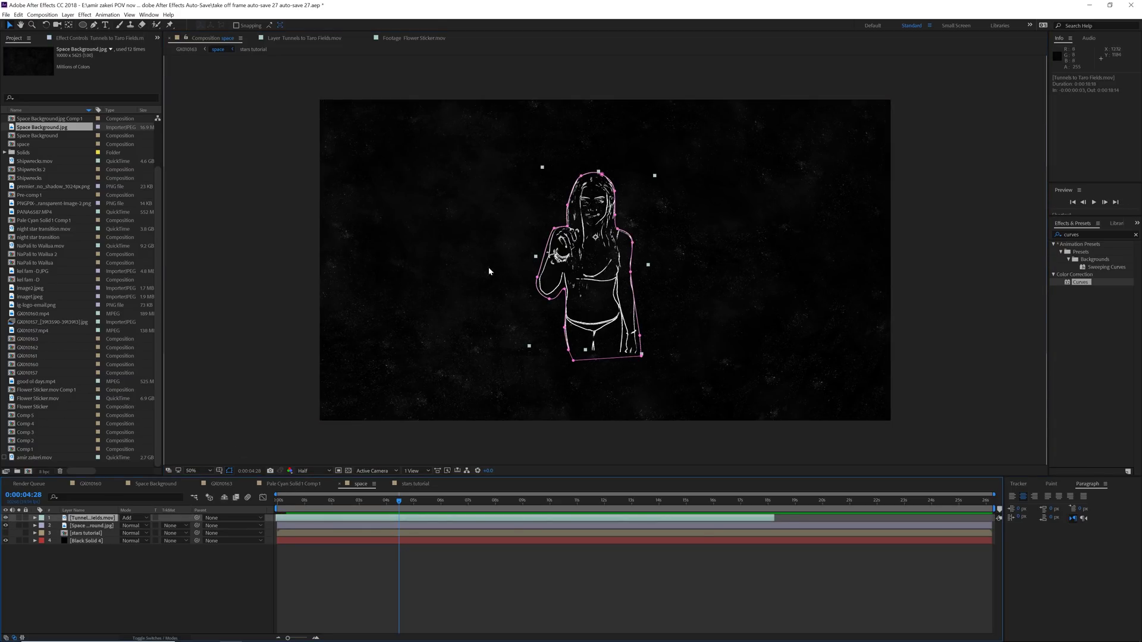
left_click(158, 619)
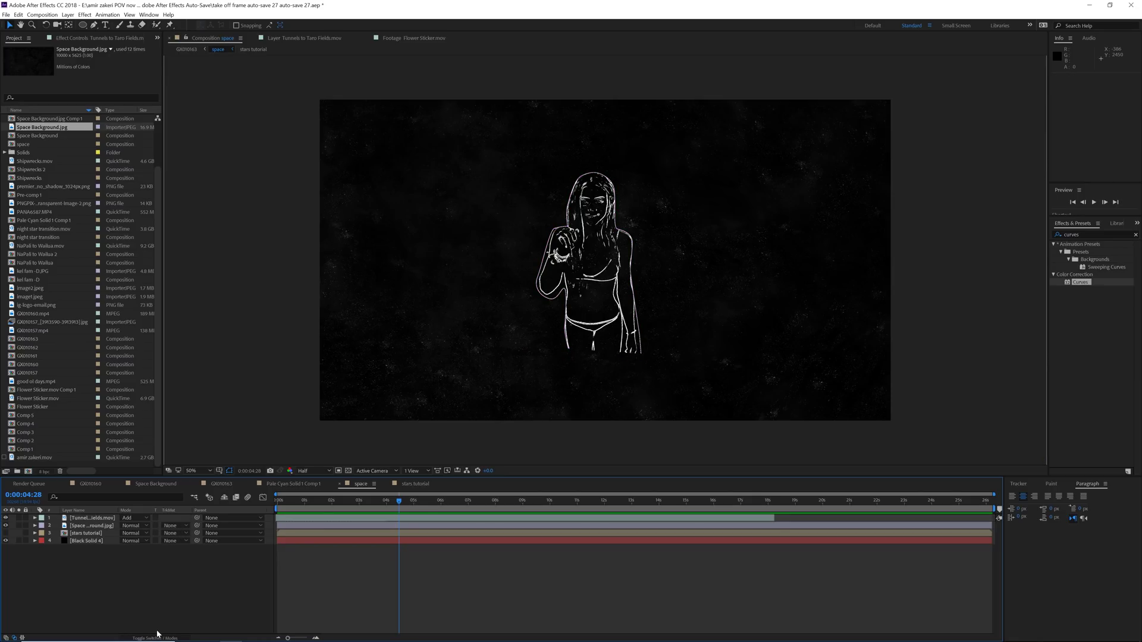
left_click(173, 527)
left_click(188, 549)
scroll(594, 267, "up", 1)
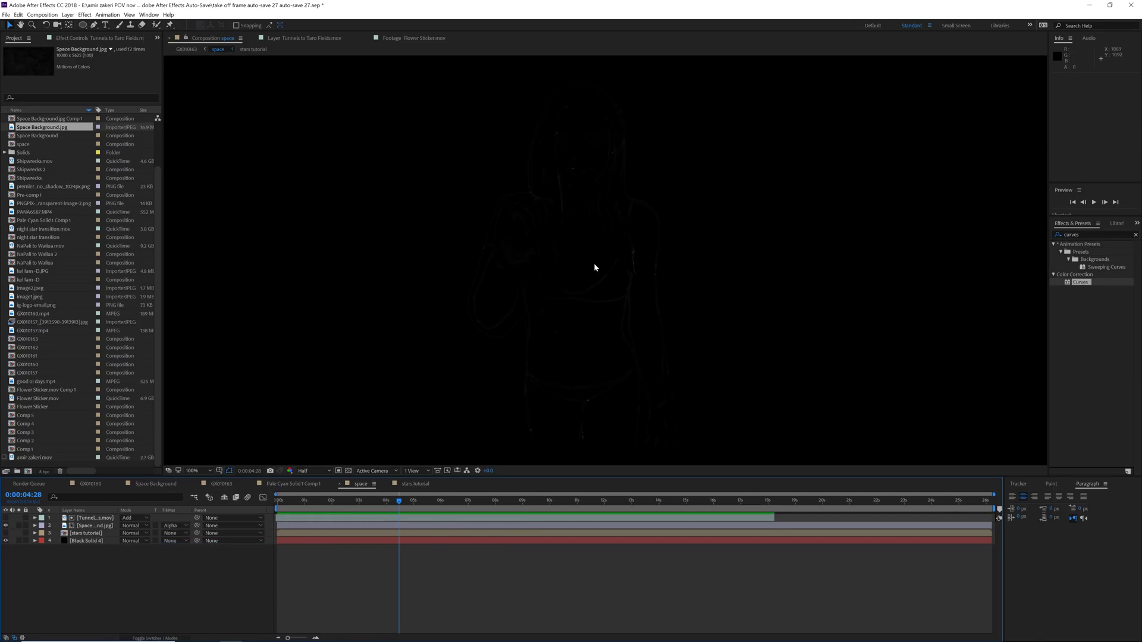
scroll(739, 322, "down", 1)
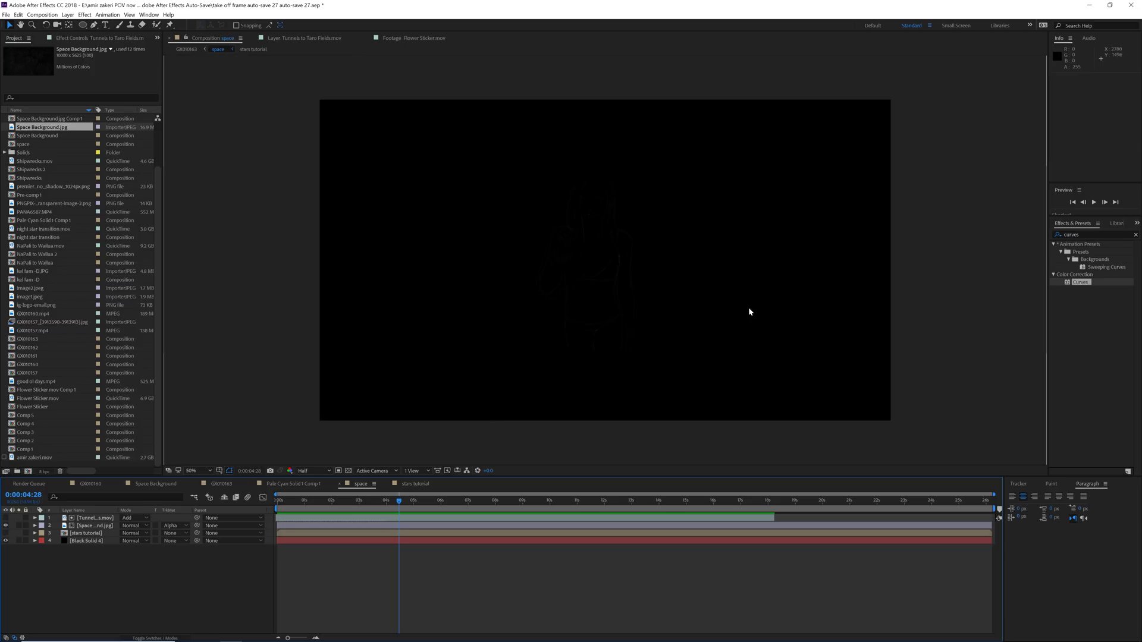
scroll(608, 290, "up", 1)
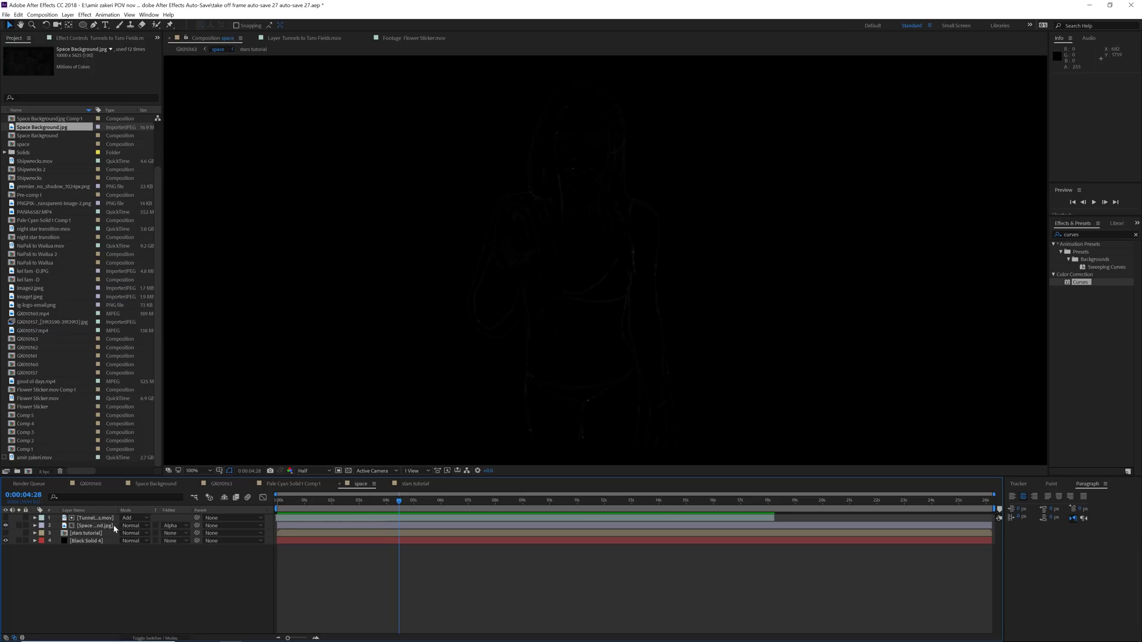
Step: Apply Curves to Space Background.jpg and raise the RGB curve steeply near the shadows to brighten the star texture strongly
left_click(95, 527)
left_click(82, 38)
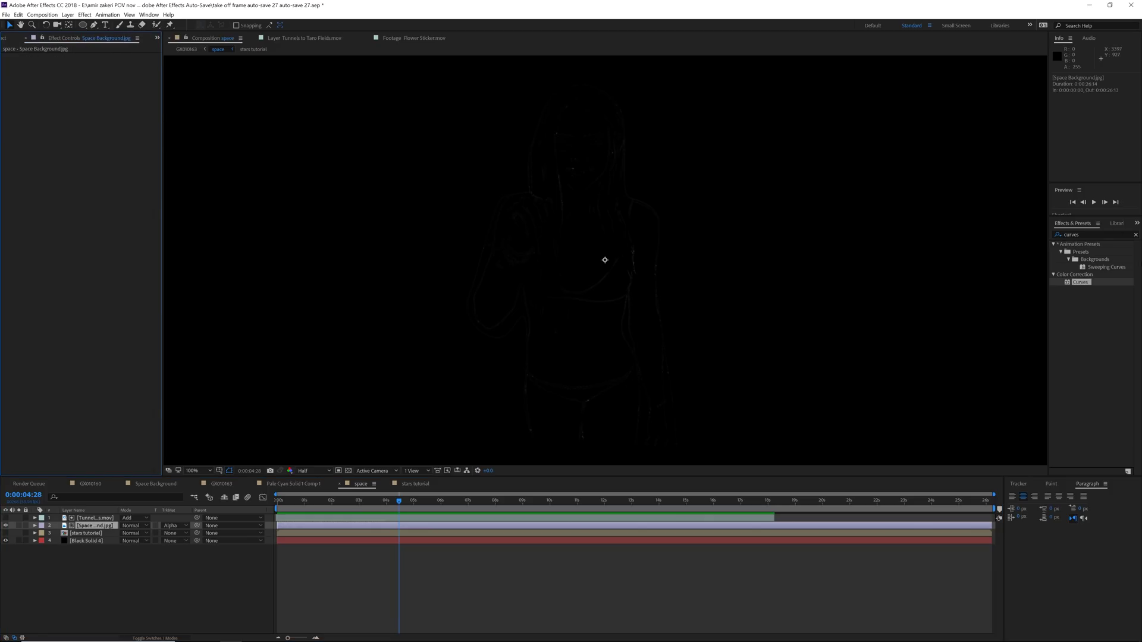
left_click(1083, 234)
left_click(1083, 296)
left_click_drag(1080, 282, 108, 528)
left_click_drag(65, 157, 31, 95)
scroll(527, 246, "down", 1)
scroll(631, 257, "up", 2)
scroll(533, 307, "up", 2)
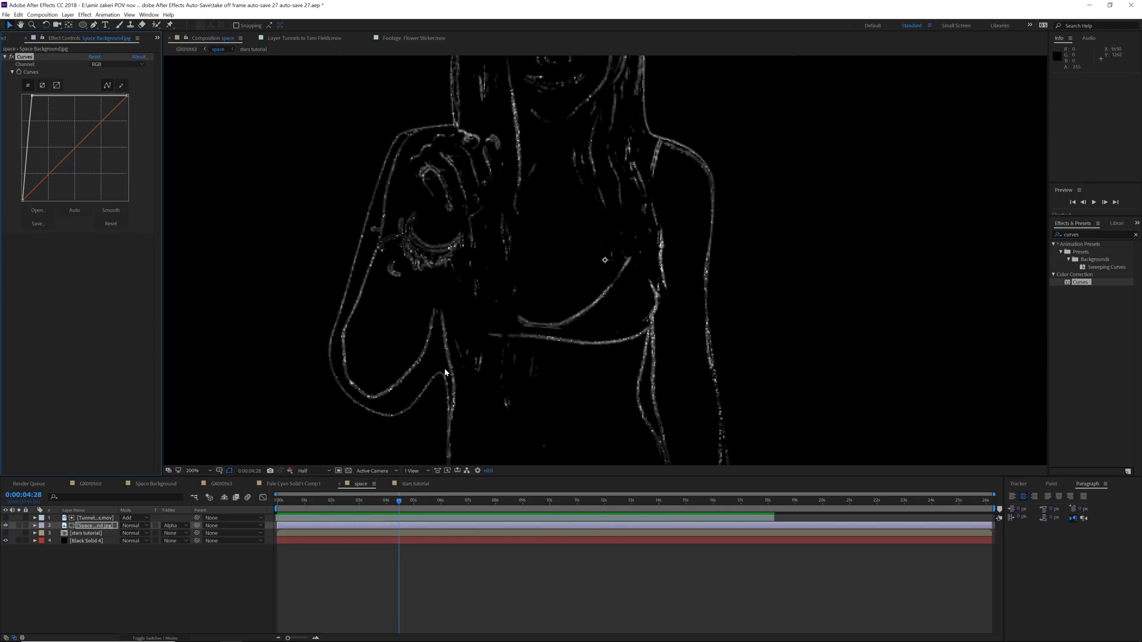
scroll(565, 200, "down", 4)
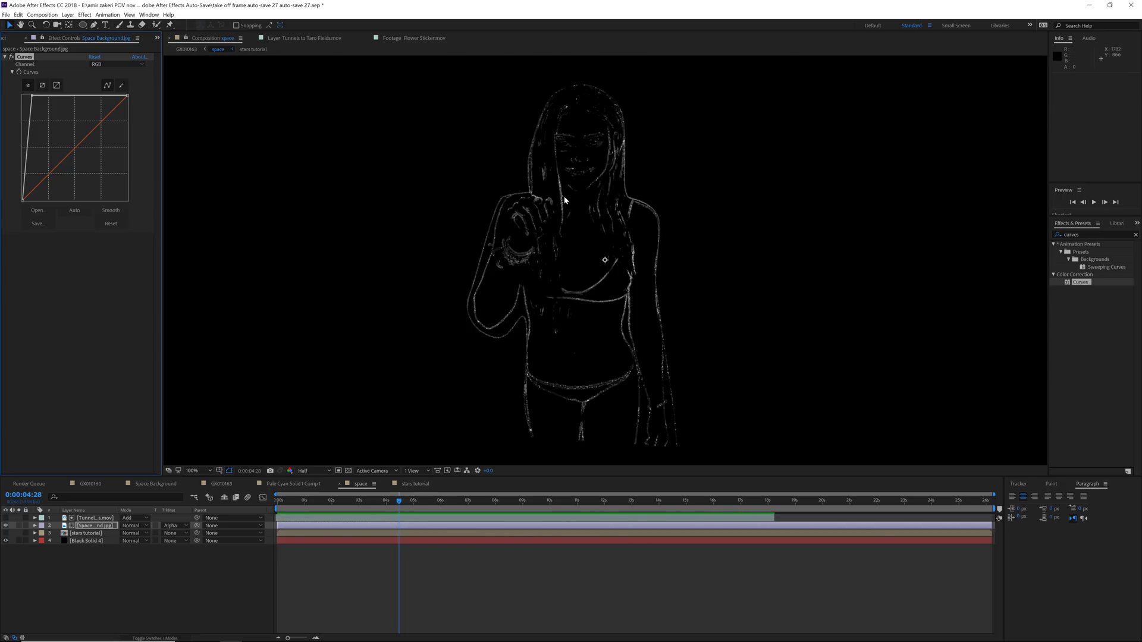
Step: Toggle the outline clip's visibility against the star-textured figure and scrub the space comp to 0:00:02:13 to compare
left_click(7, 517)
left_click(7, 518)
scroll(526, 288, "up", 1)
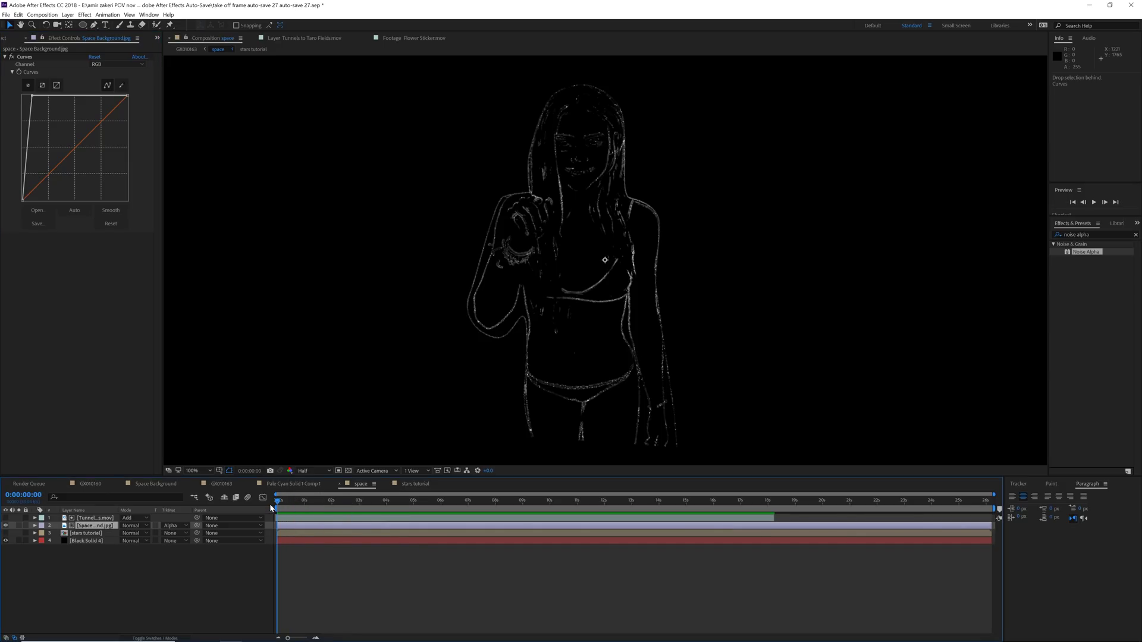
left_click_drag(279, 507, 338, 507)
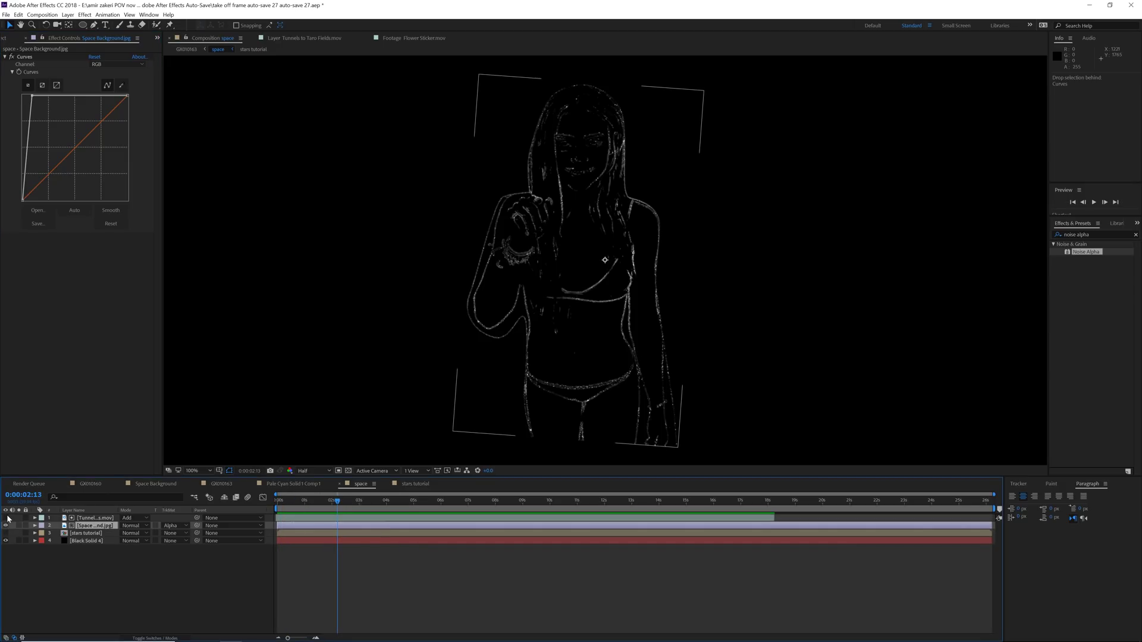
left_click(6, 518)
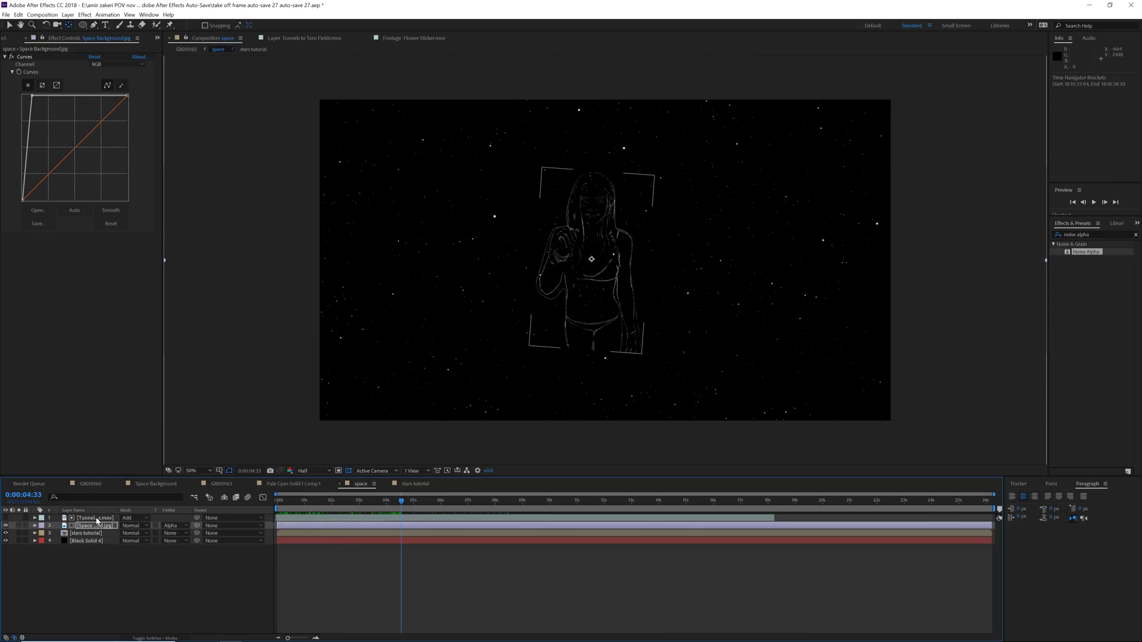
Step: Scale down the Tunnels to Taro Fields figure, shift it near the frame centre, and check it in the tracked footage comp
left_click(95, 517)
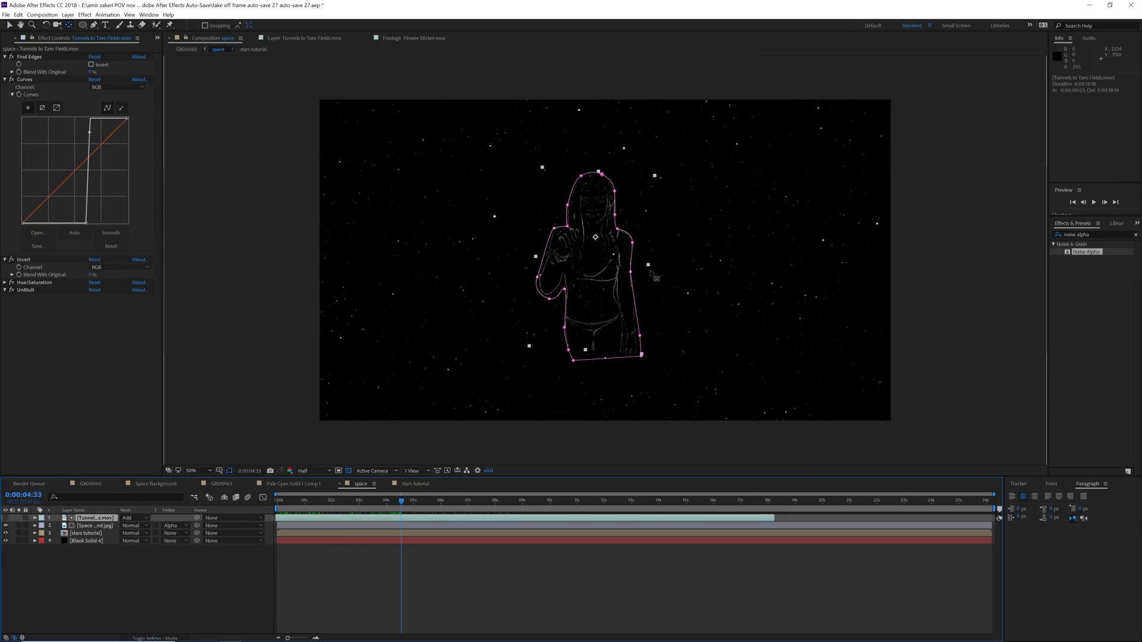
left_click_drag(648, 265, 625, 266)
left_click_drag(598, 264, 596, 278)
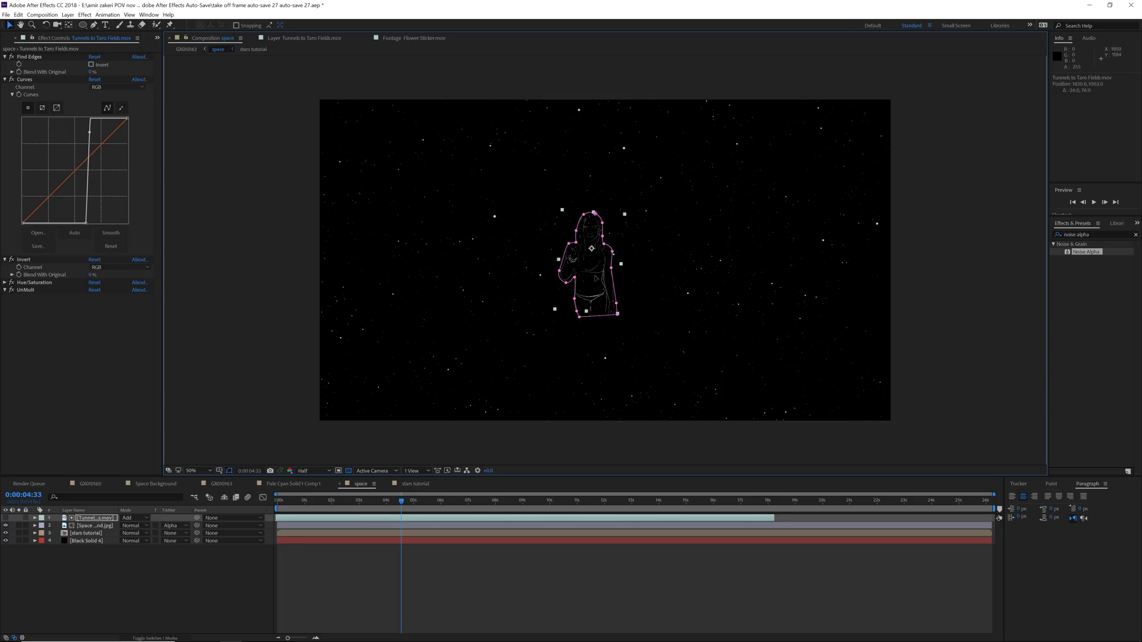
left_click(222, 484)
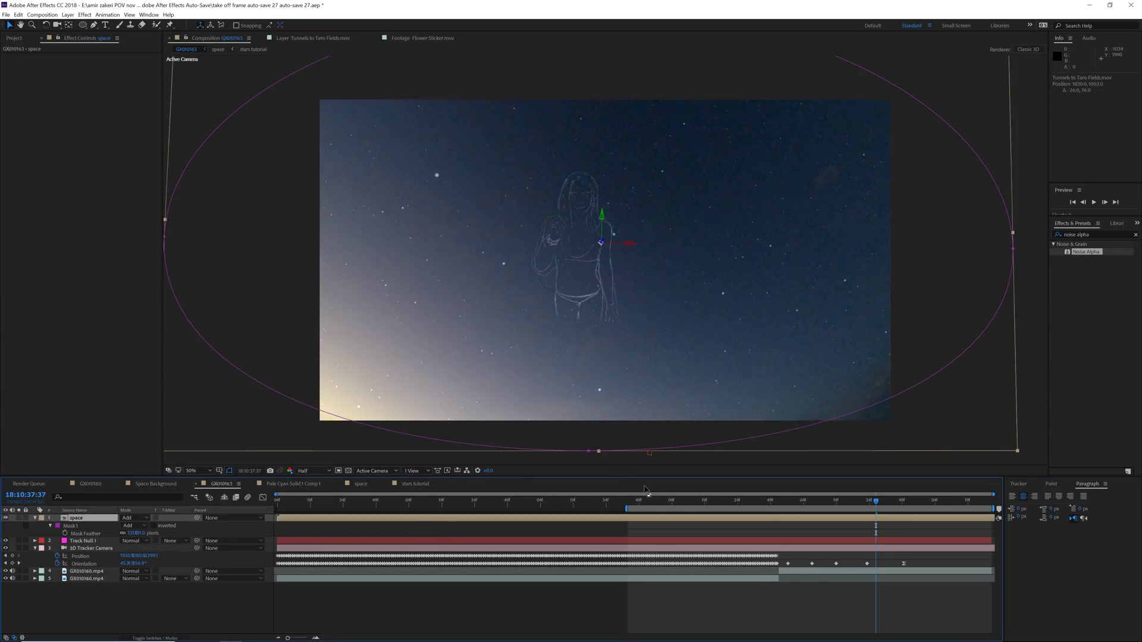
left_click_drag(650, 506, 897, 511)
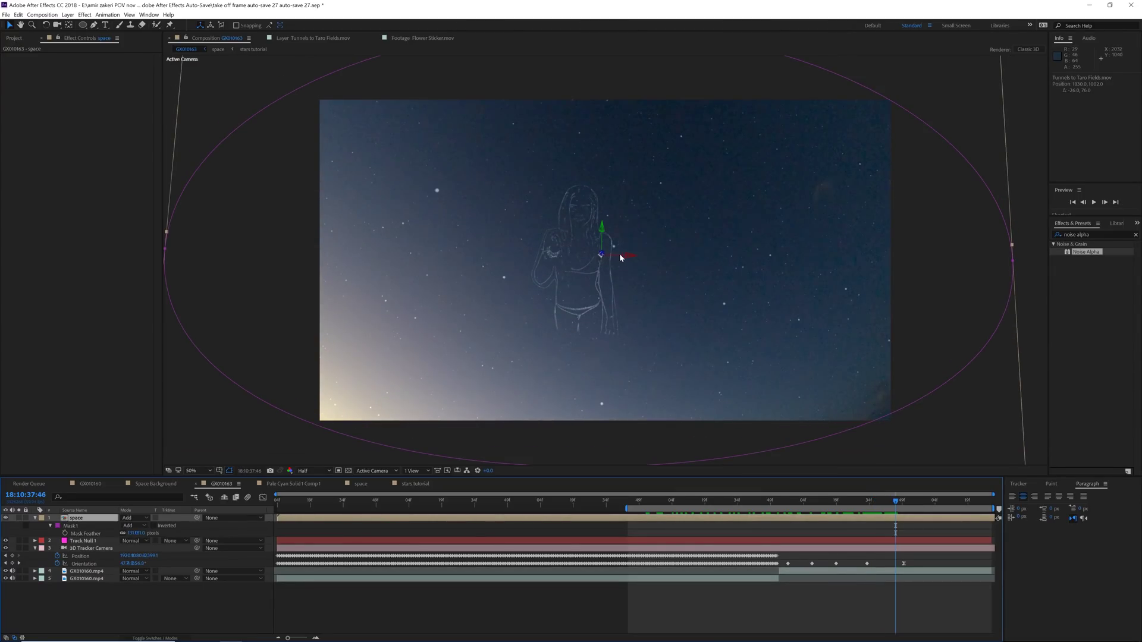
Step: Show rulers in the space comp and place a vertical guide at 1920 and a horizontal guide through the frame's centre
left_click(358, 485)
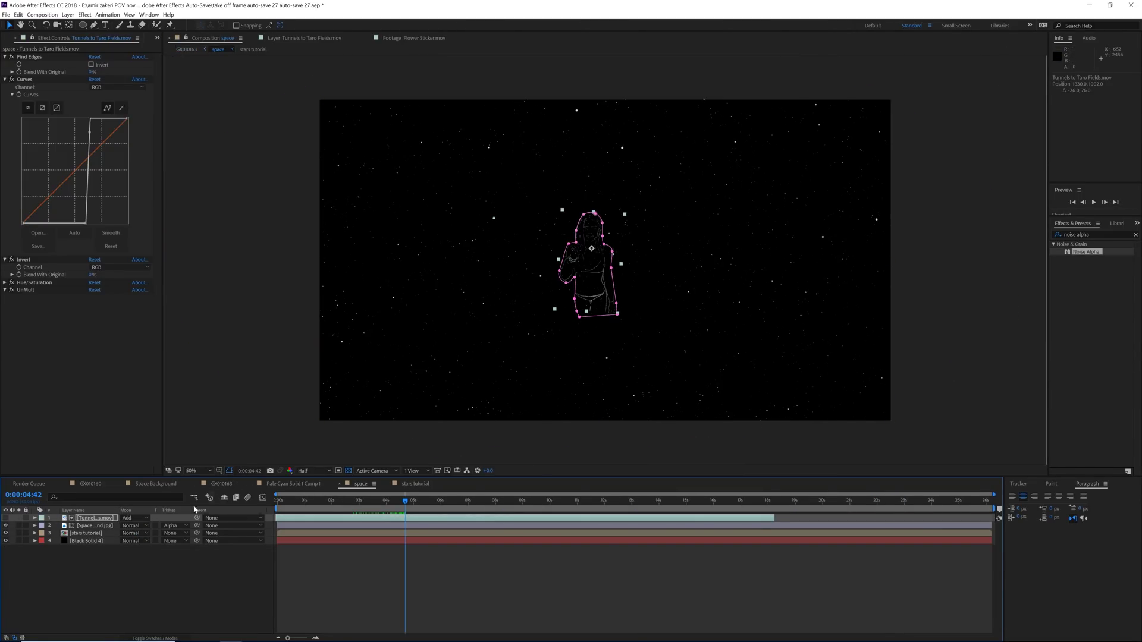
left_click(96, 541)
key("ctrl+r")
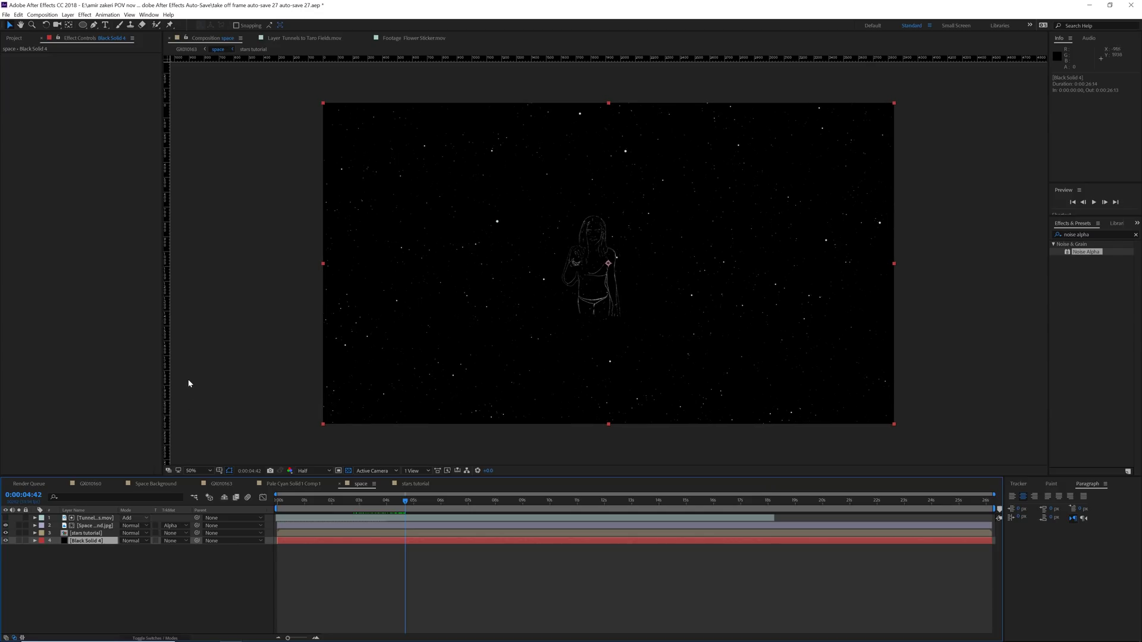
left_click_drag(167, 323, 609, 324)
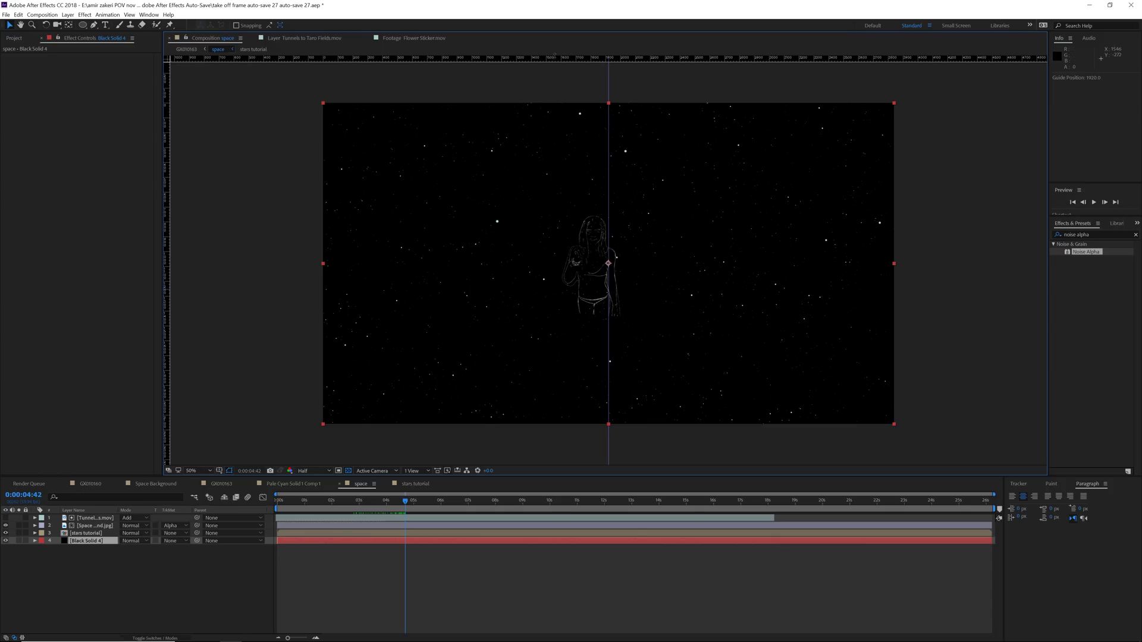
left_click_drag(552, 57, 604, 254)
Step: Recentre the outlined figure's anchor point on its body and align the figure with the crossing of the two guides
left_click(568, 301)
key("y")
key("v")
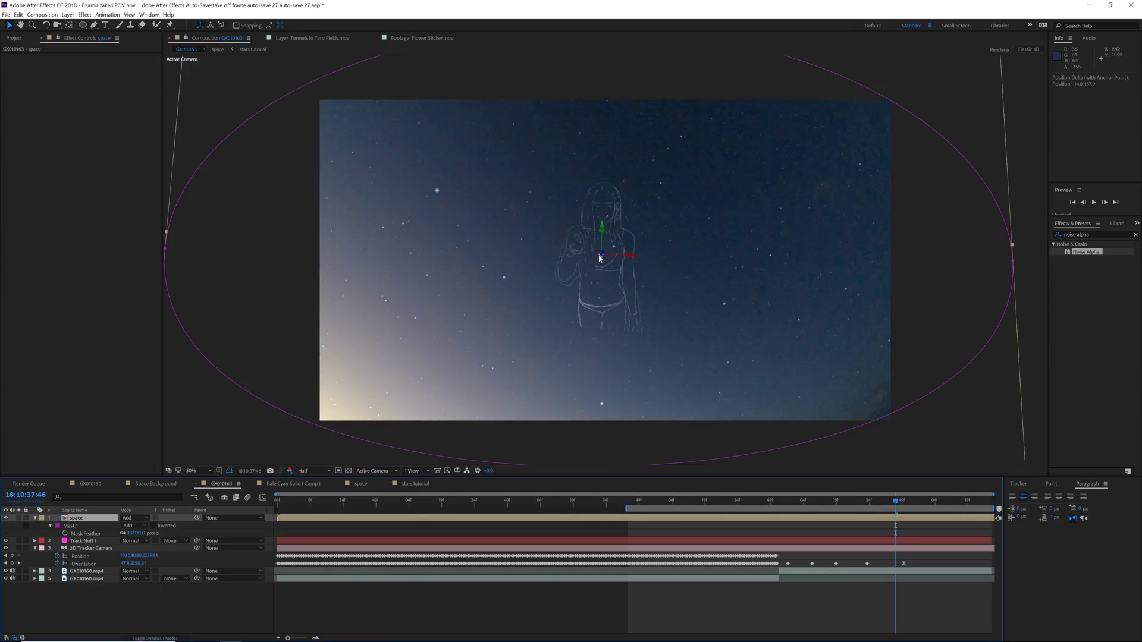
Step: Scrub the tracked footage comp to 18:10:37:43 and examine the figure's placement in the sky
scroll(601, 255, "down", 4)
scroll(598, 256, "up", 2)
scroll(601, 257, "up", 2)
left_click_drag(684, 501, 888, 515)
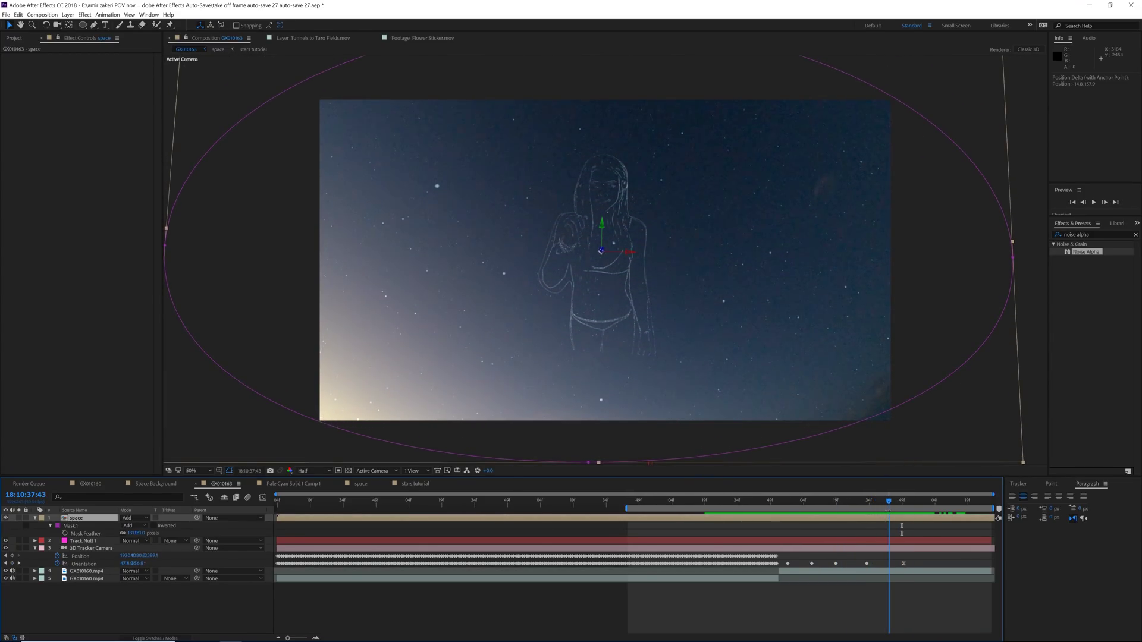
Step: Keyframe the 3D Tracker Camera's Zoom at 18:10:37:43, with a second Zoom keyframe at 18:10:38:03
left_click(96, 548)
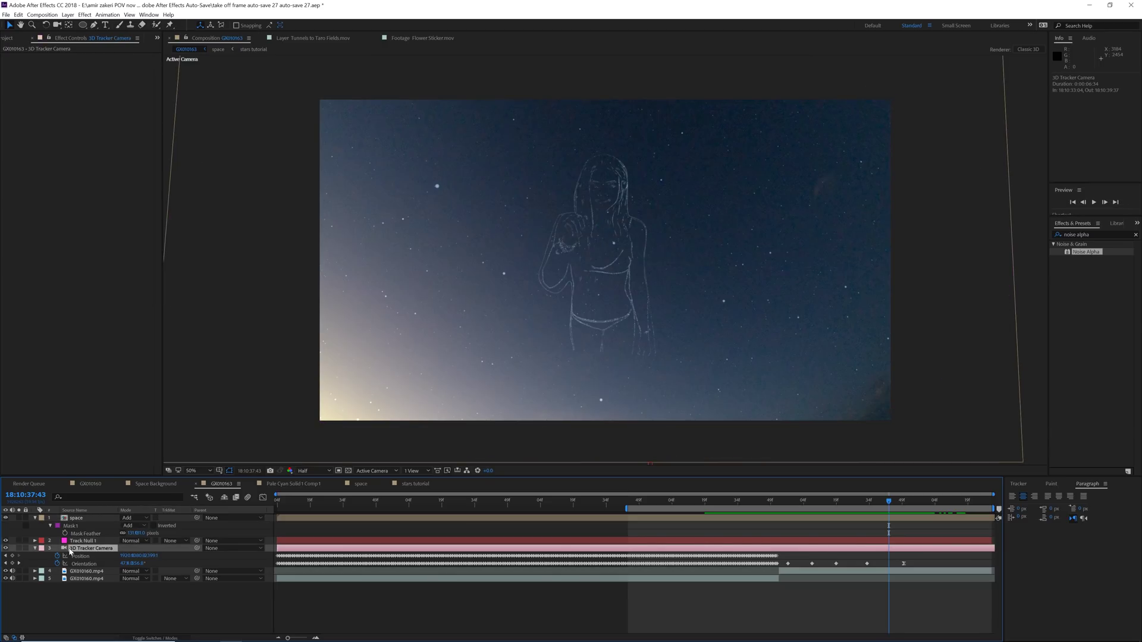
left_click(34, 548)
left_click(34, 549)
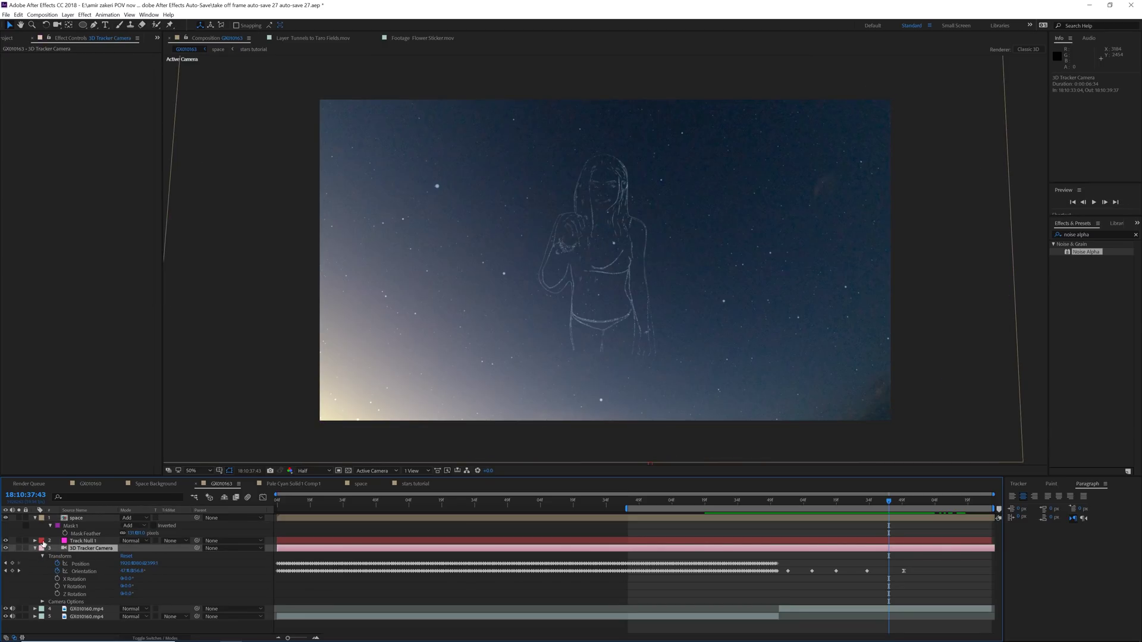
left_click(43, 602)
scroll(44, 574, "down", 4)
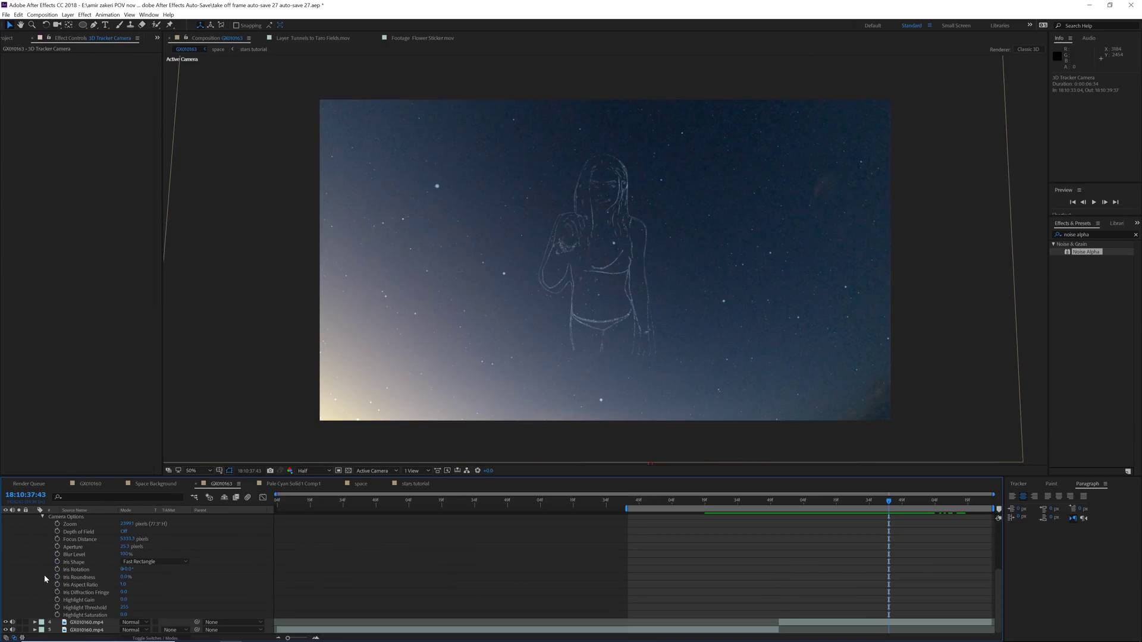
left_click(57, 526)
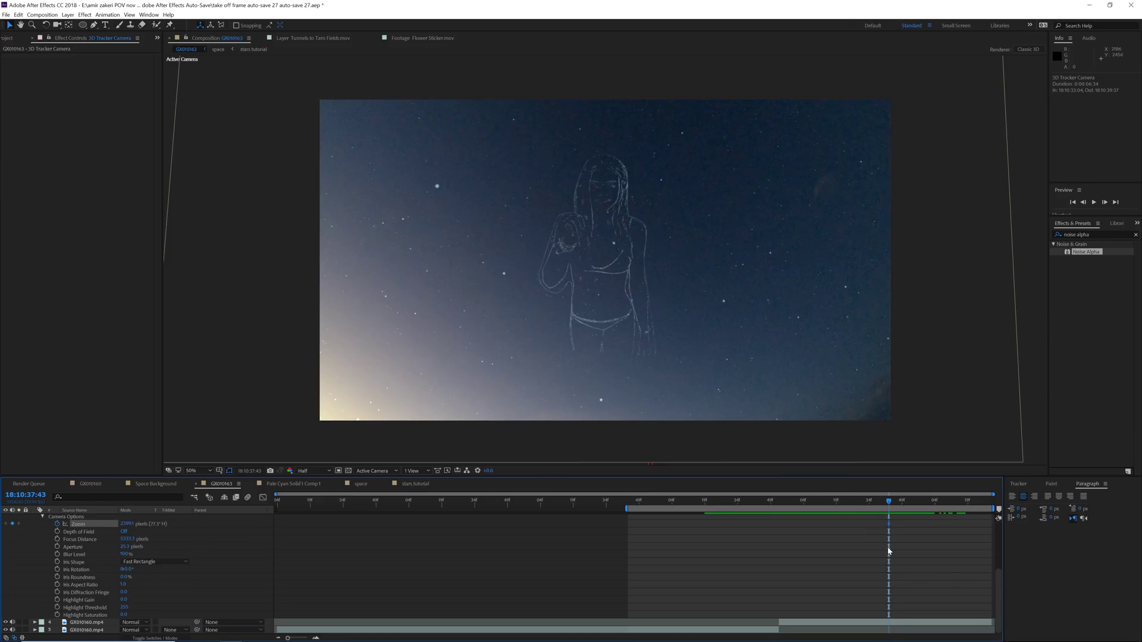
scroll(889, 551, "up", 3)
Step: Keyframe the 3D Tracker Camera's Position at 18:10:37:43, and reposition the camera in the Top view at 18:10:38:03
mouse_move(889, 502)
left_mouse_down()
mouse_move(926, 507)
mouse_move(874, 502)
mouse_move(888, 500)
left_mouse_up()
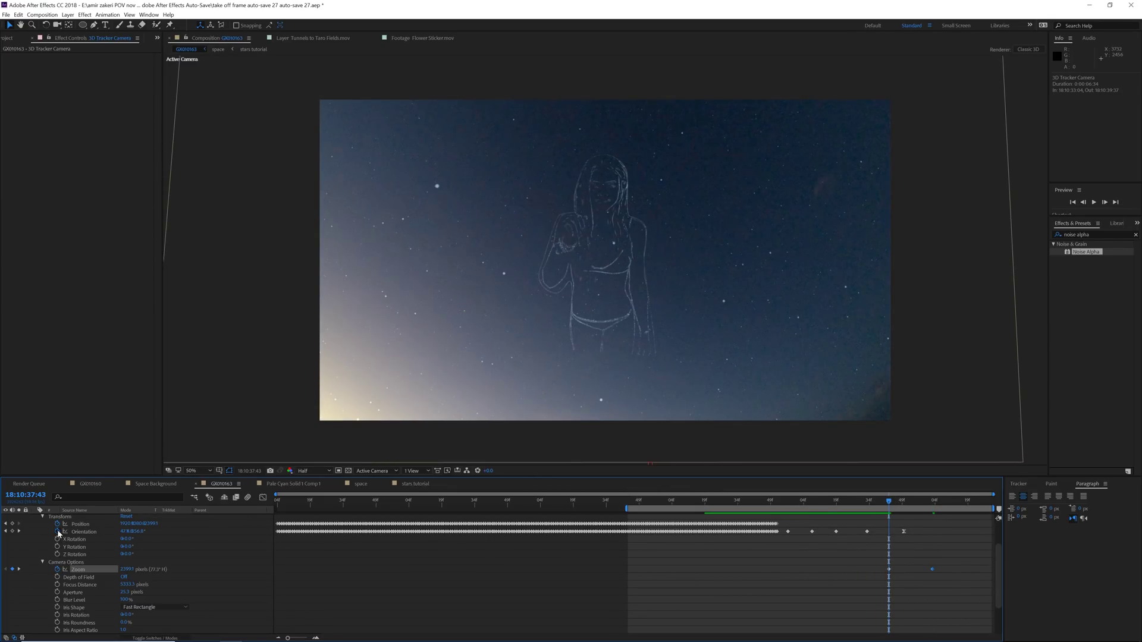
left_click(12, 524)
left_click_drag(894, 504, 934, 509)
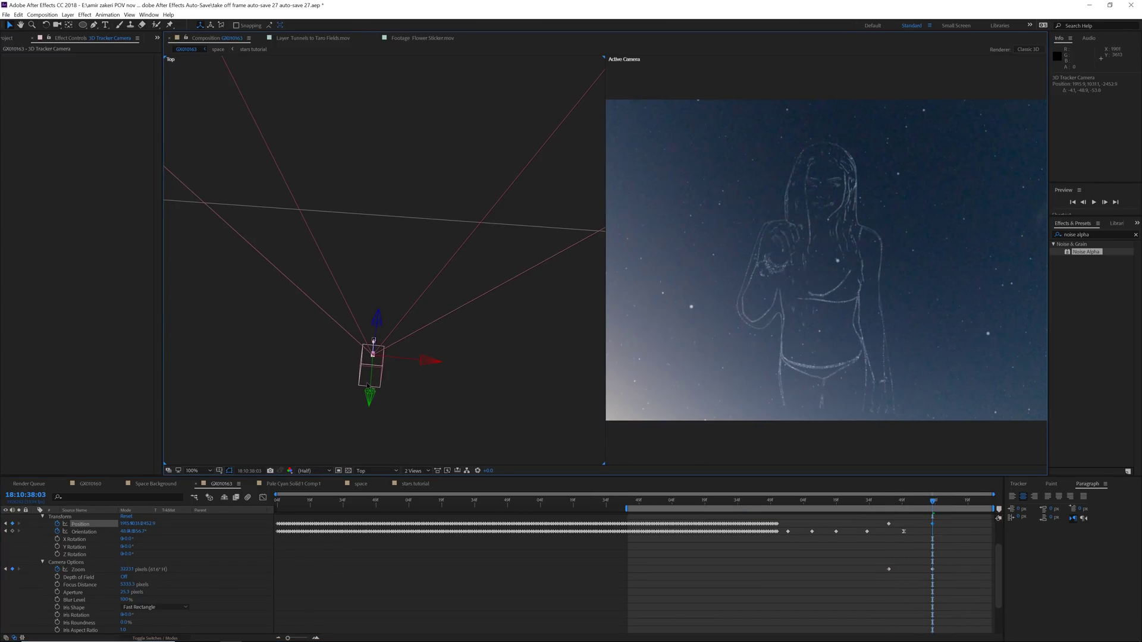
left_click_drag(373, 385, 347, 400)
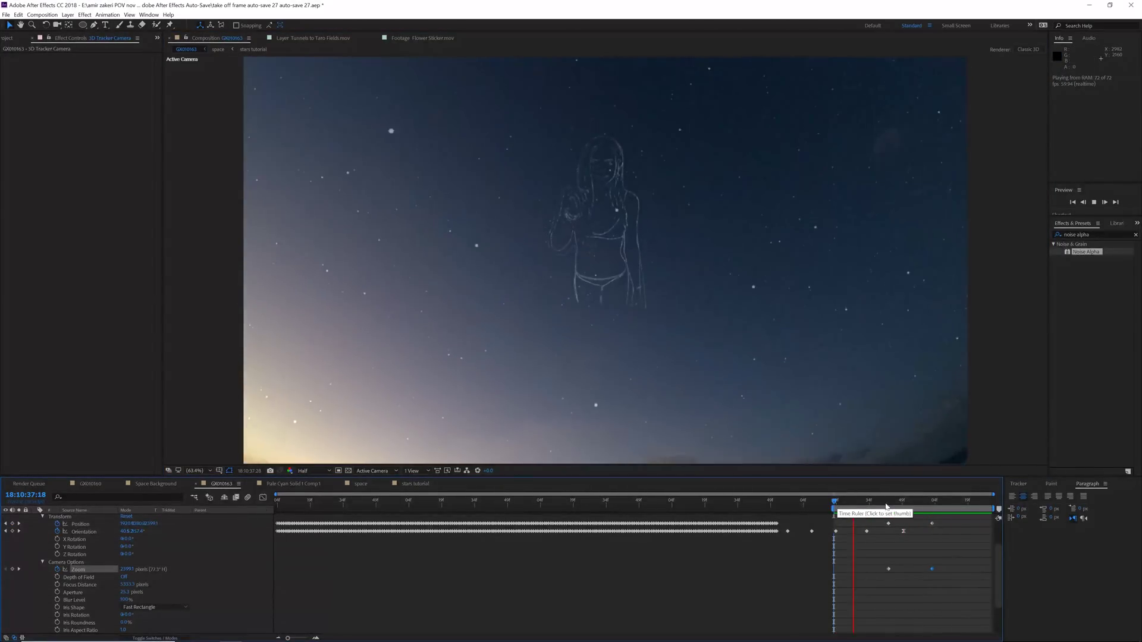
Step: Easy-ease the 3D Tracker Camera's final Position and Zoom keyframes, and place both at 18:10:38:02
left_click_drag(943, 522, 921, 571)
right_click(921, 572)
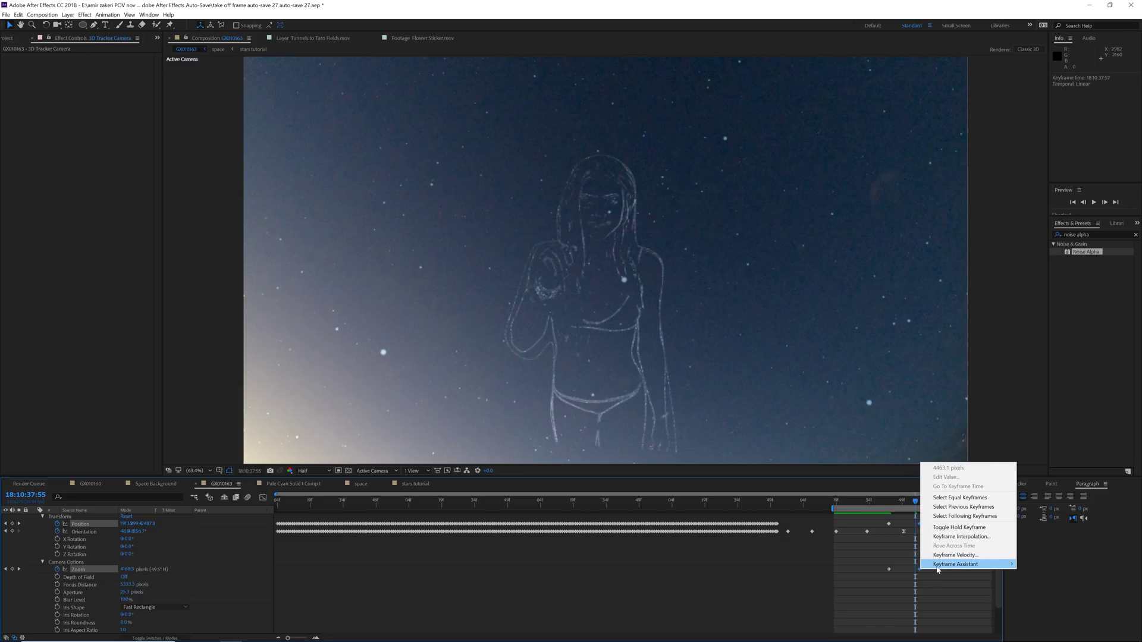
mouse_move(952, 564)
left_click(883, 509)
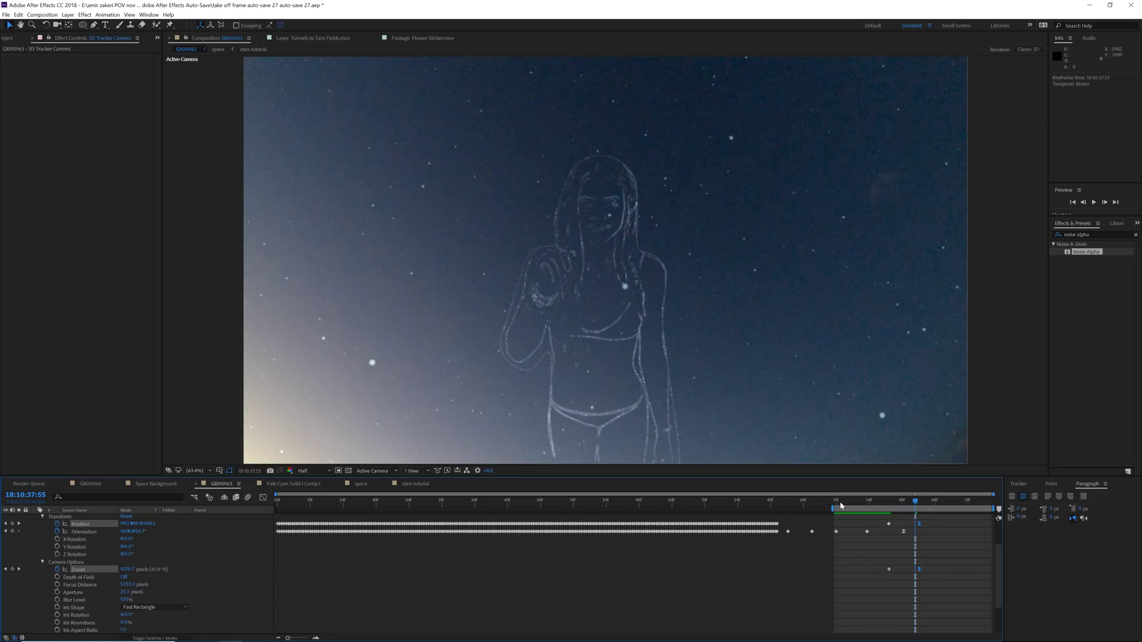
left_click_drag(839, 504, 836, 506)
key("space")
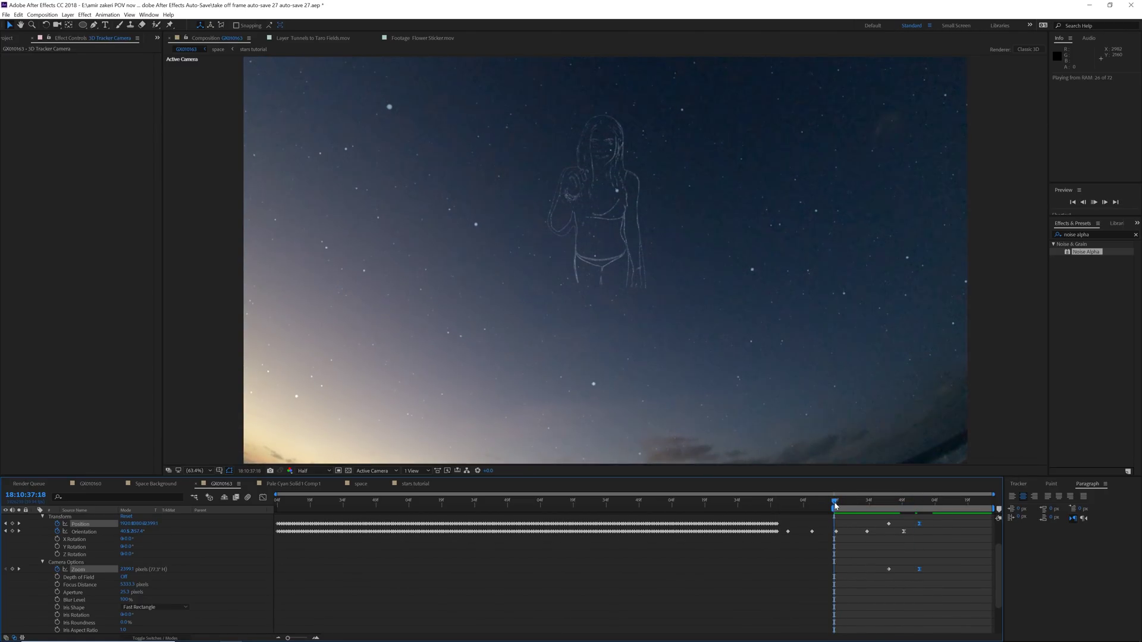
left_click_drag(919, 569, 931, 572)
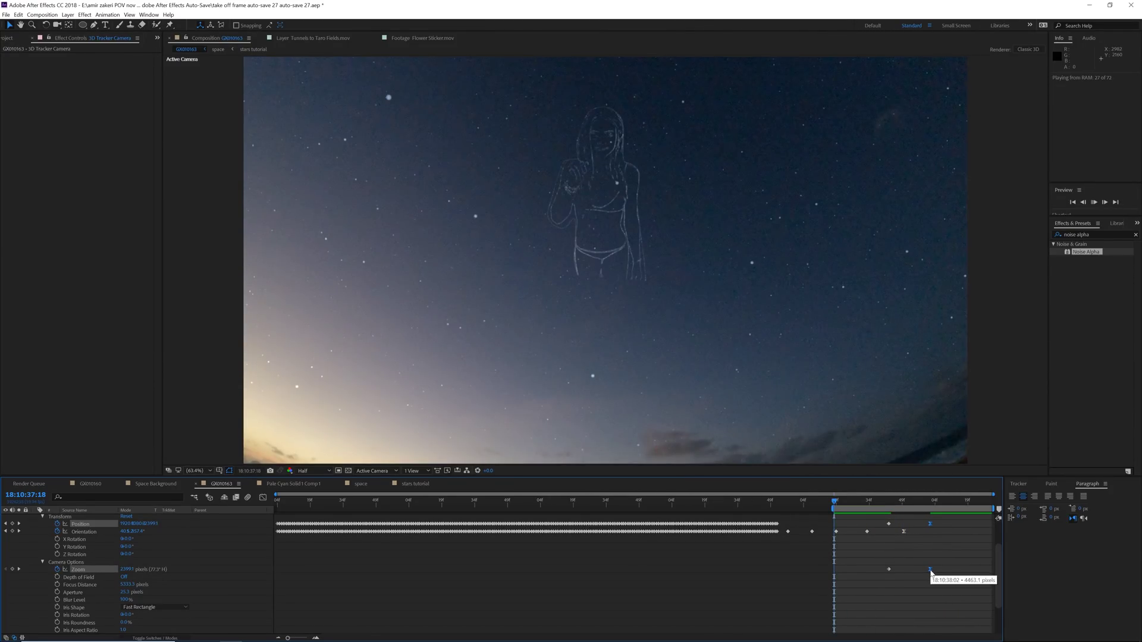
Step: Return to 18:10:37:43 and duplicate the outlined figure's clip layer in the space comp
left_click(889, 503)
mouse_move(893, 507)
left_mouse_down()
mouse_move(913, 506)
mouse_move(889, 502)
left_mouse_up()
scroll(166, 570, "up", 3)
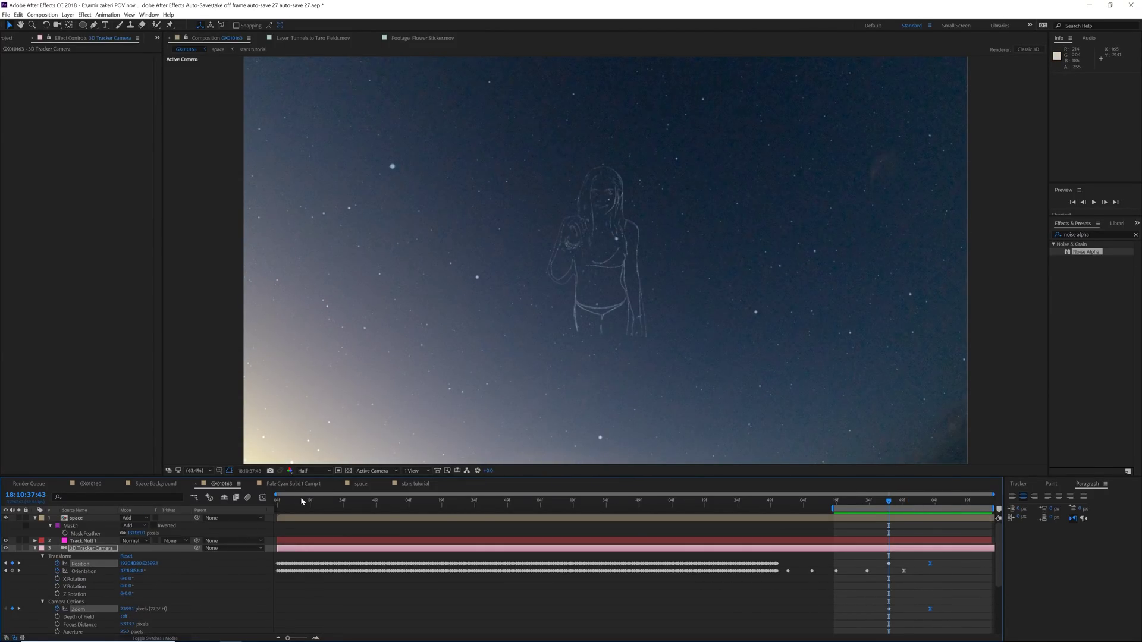
left_click(359, 484)
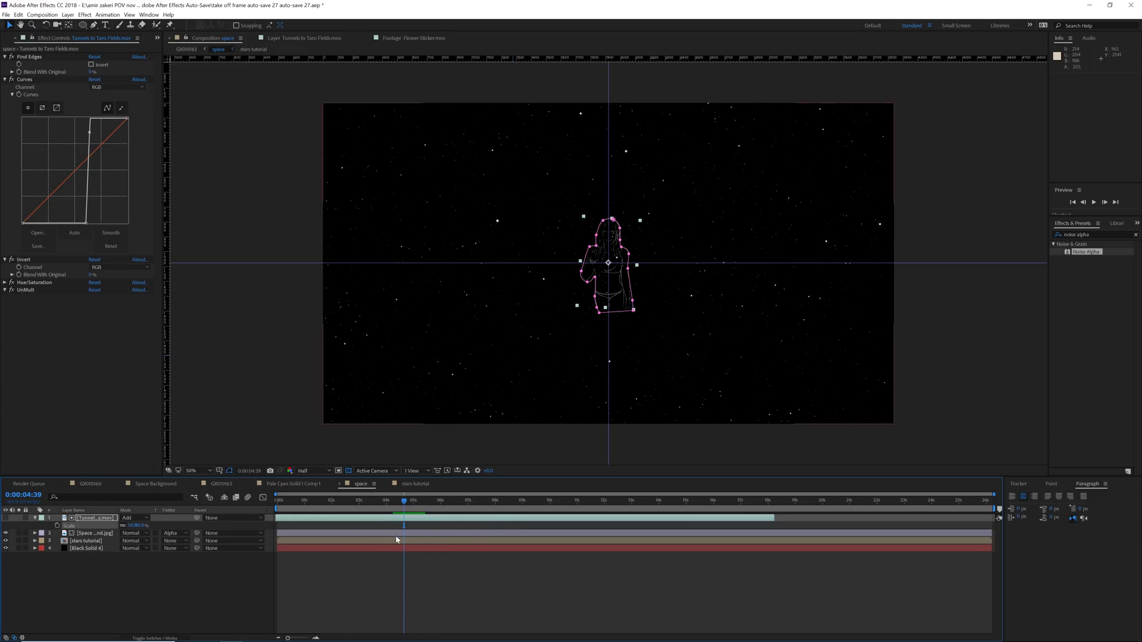
key("ctrl+d")
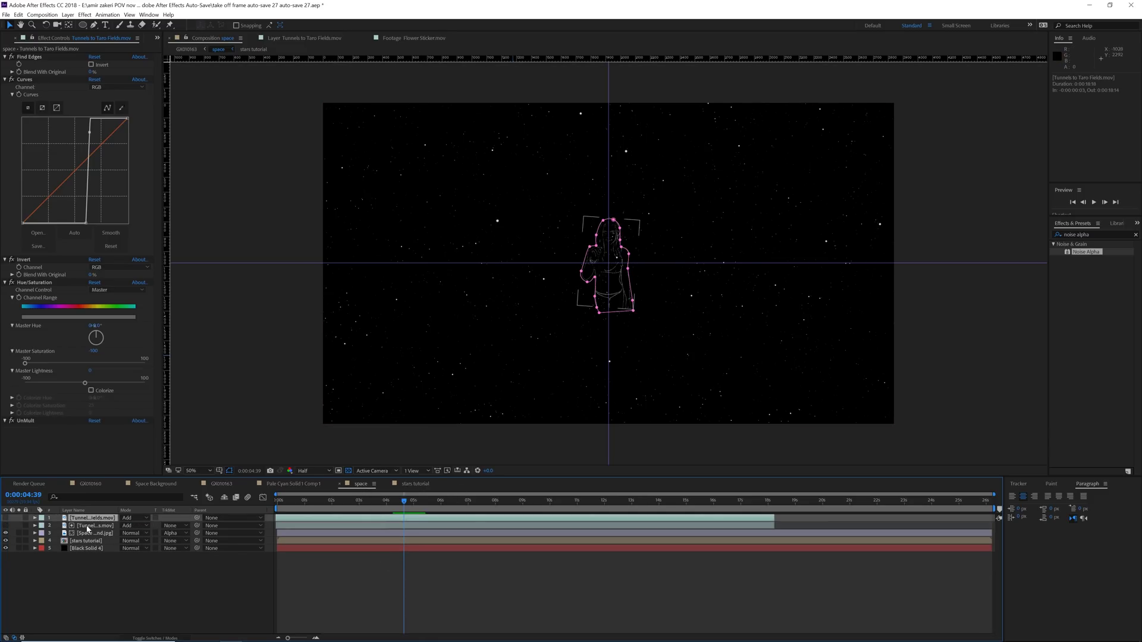
Step: Set the duplicate's blending mode to Normal and delete all its effects, from Find Edges through UnMult
left_click(132, 518)
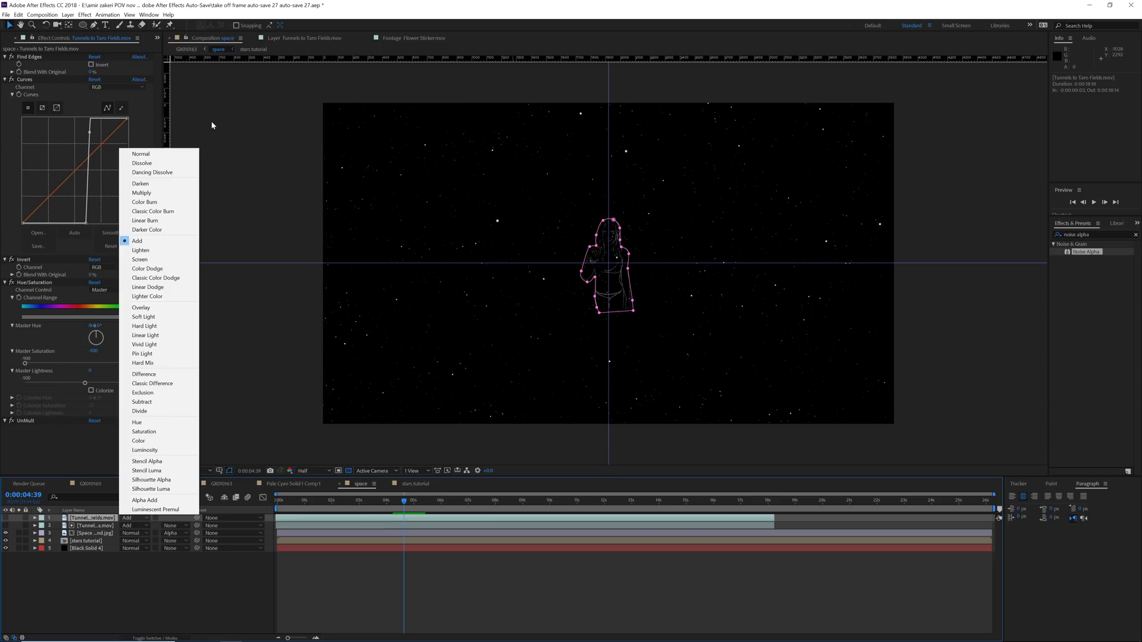
left_click(172, 156)
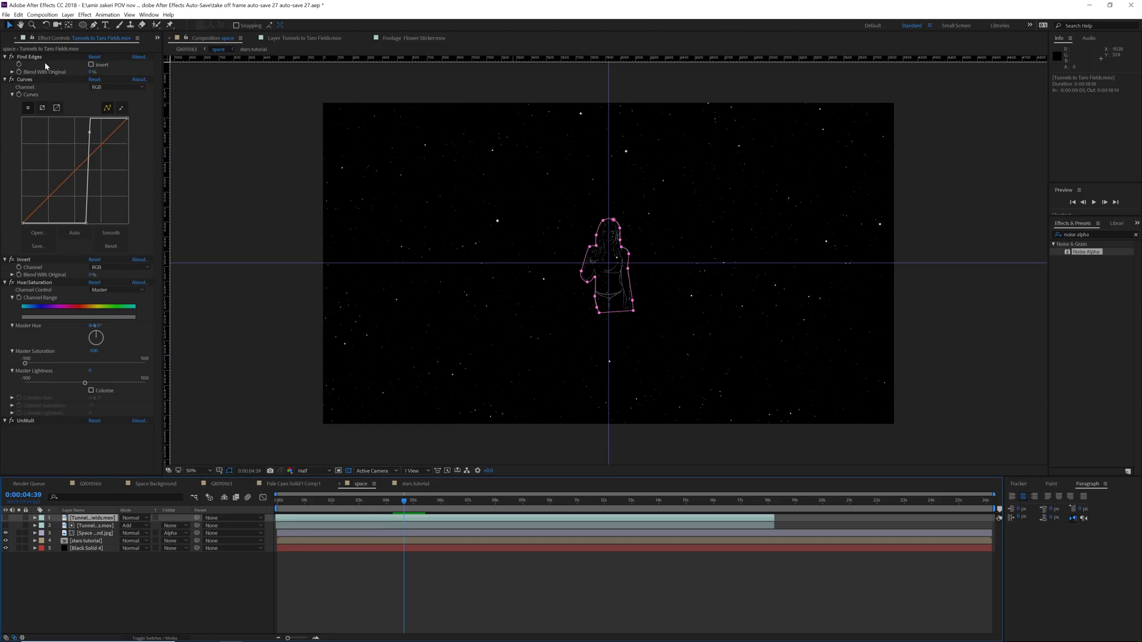
left_click(26, 420, "shift")
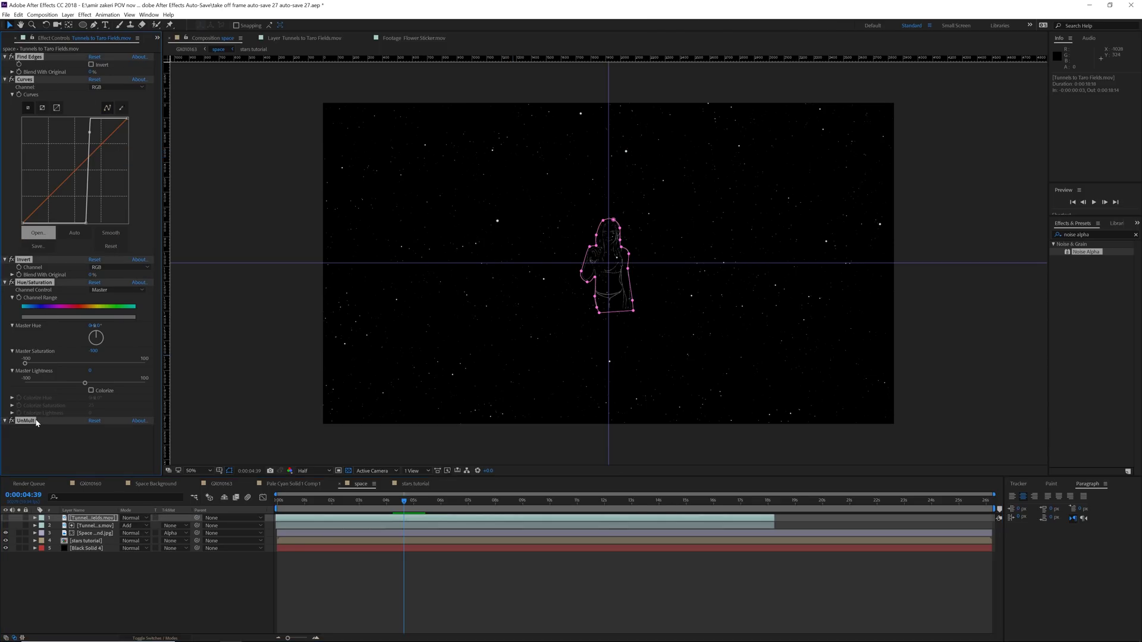
key("Delete")
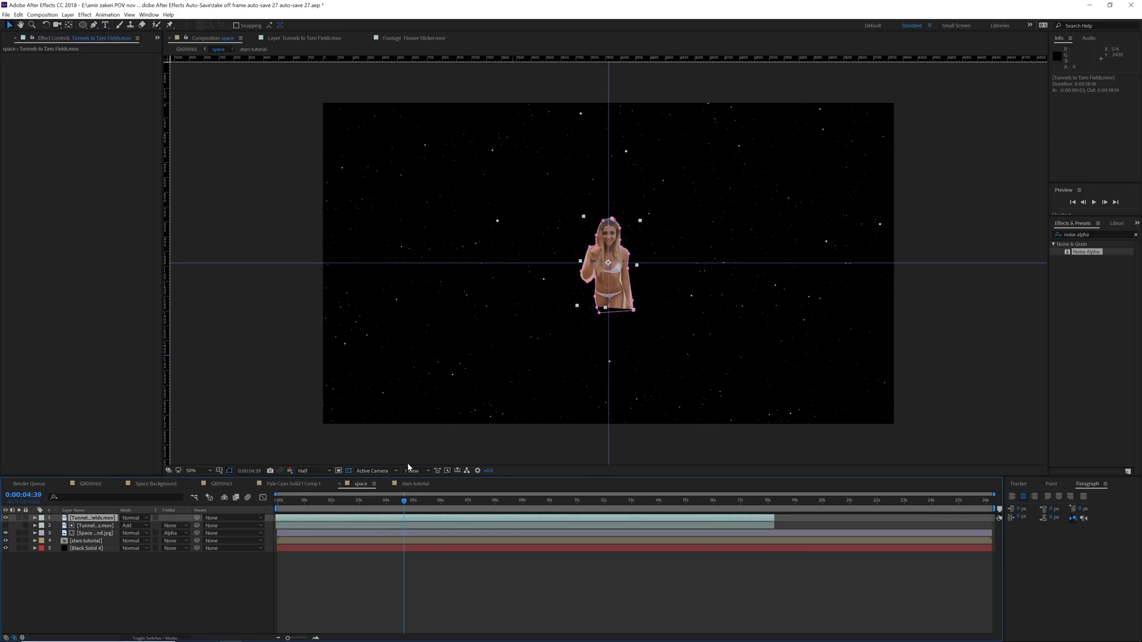
Step: Try to keyframe the duplicate's Opacity at 0% at 0:00:04:39, rising by 0:00:04:58, the camera's 18:10:38:02 end point
key("t")
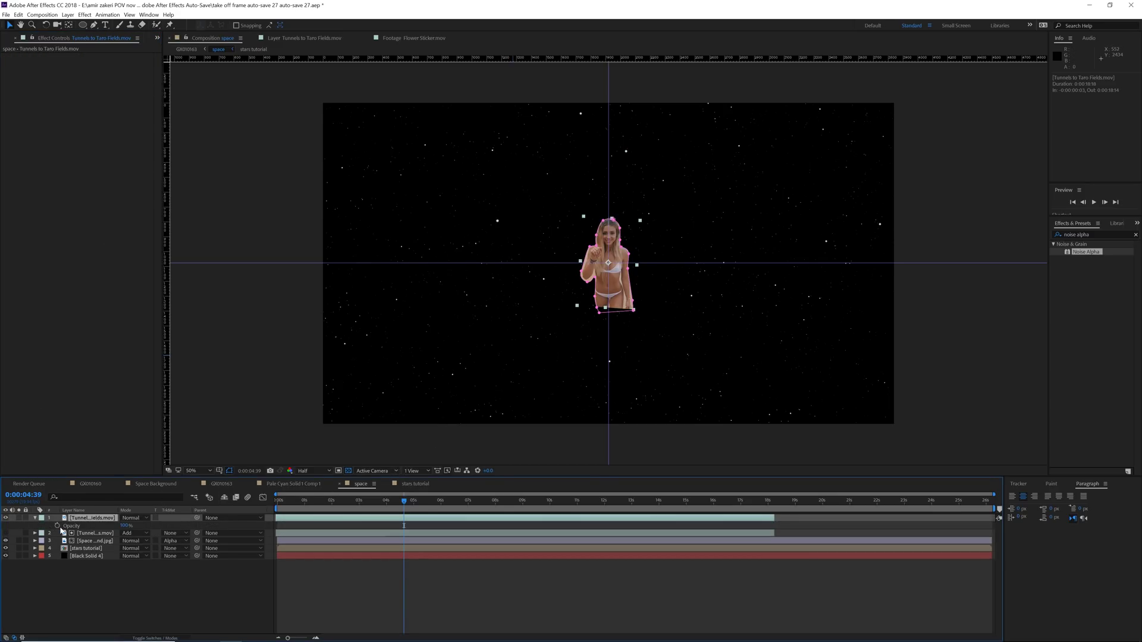
left_click(57, 525)
left_click_drag(103, 526, 40, 526)
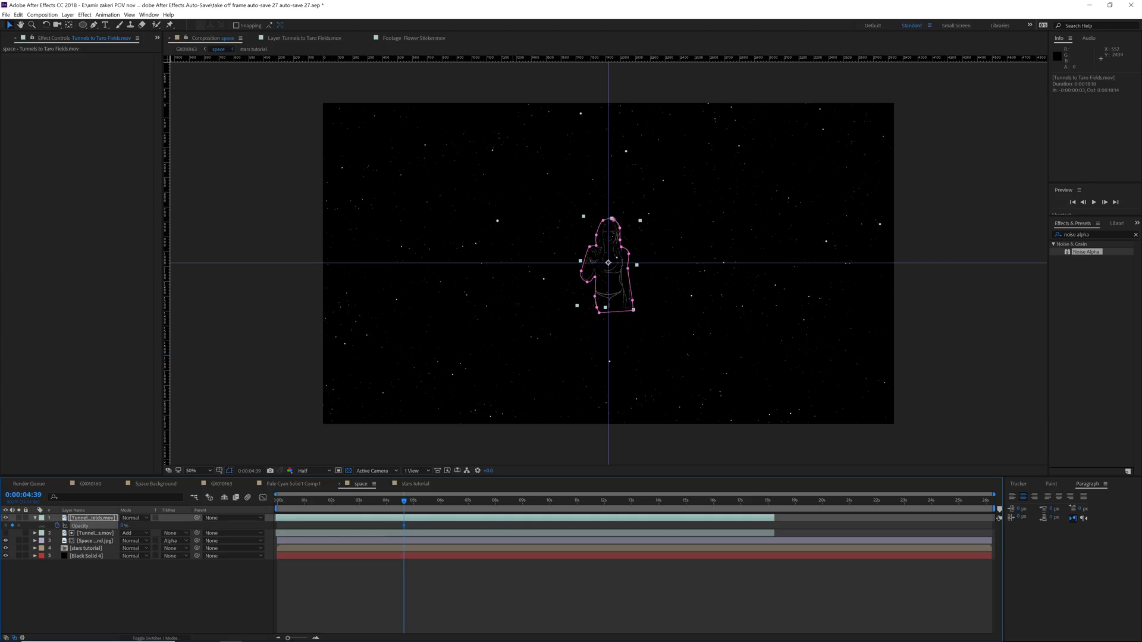
left_click(222, 484)
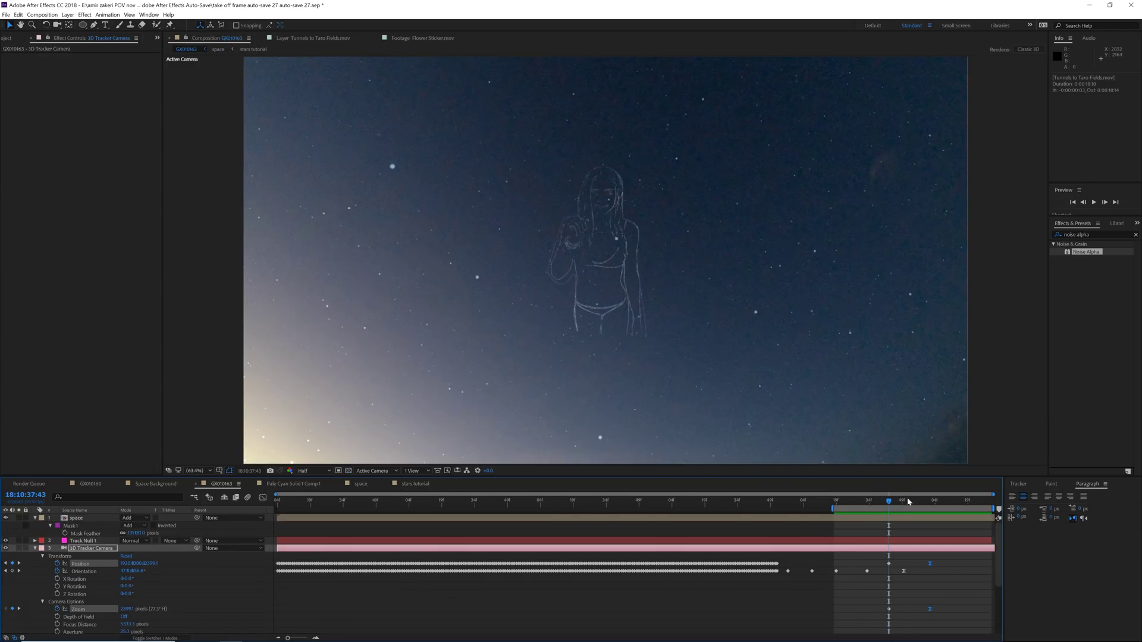
left_click(931, 502)
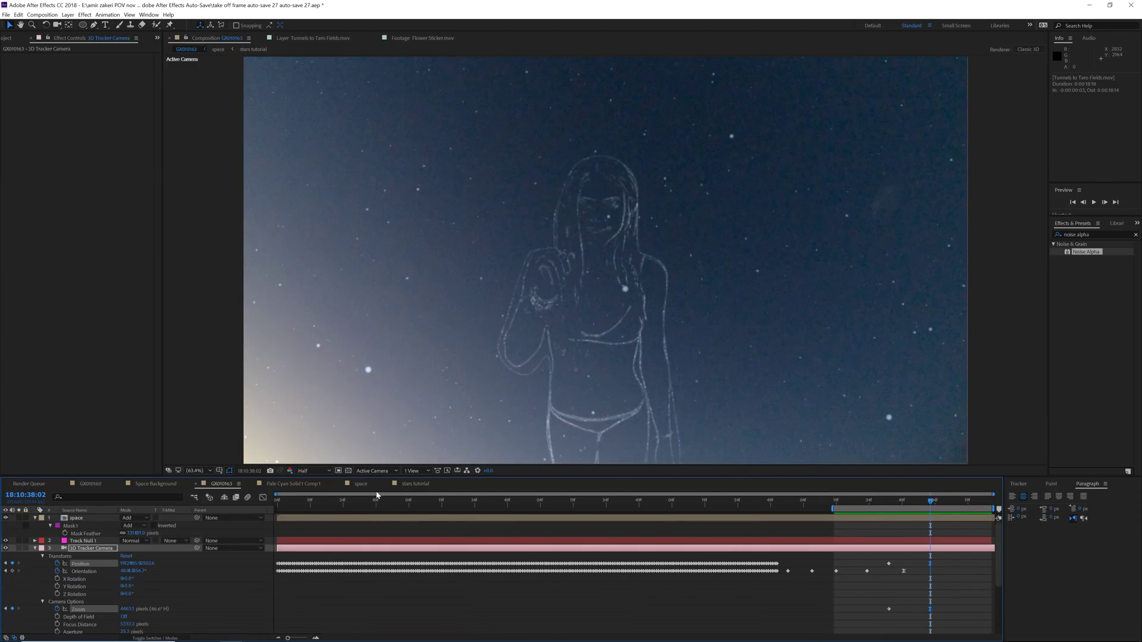
left_click(360, 484)
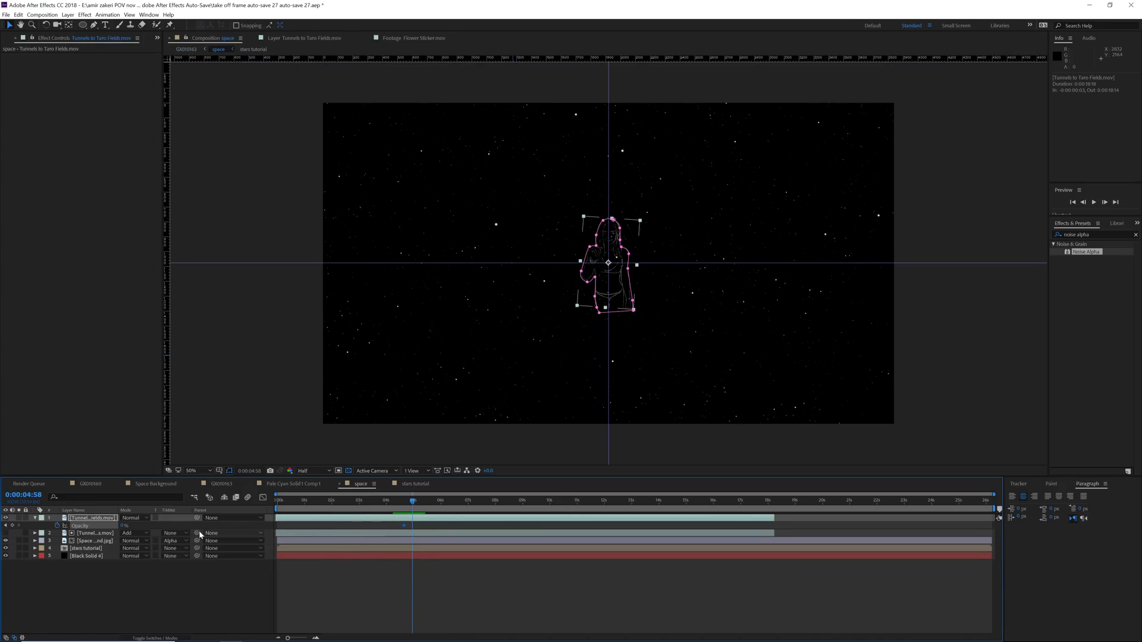
left_click_drag(123, 526, 201, 527)
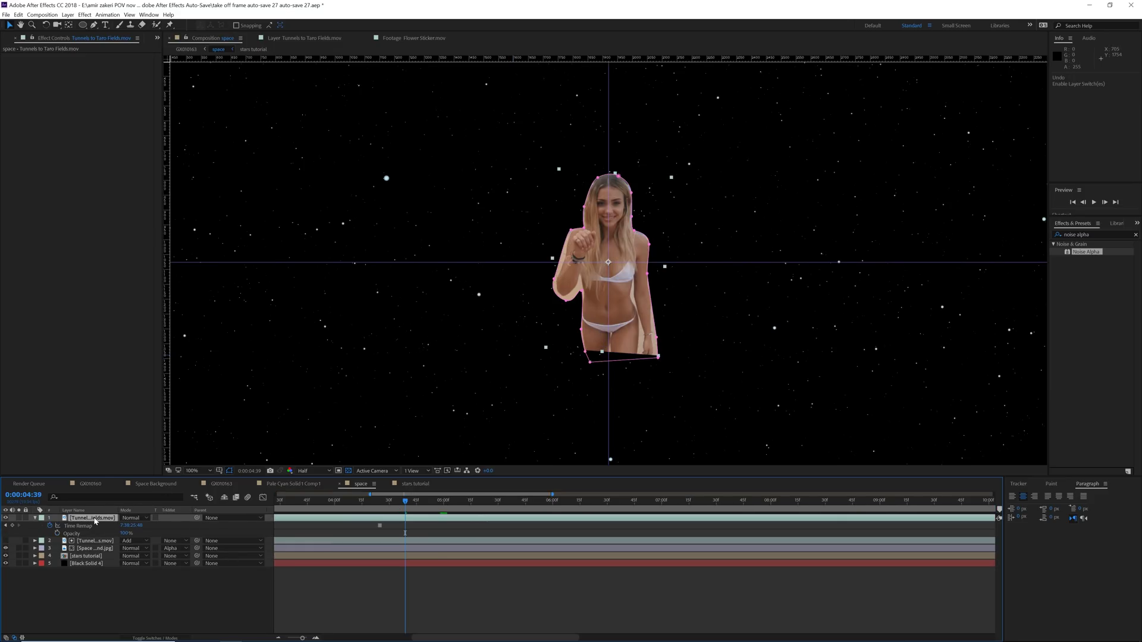
Step: Duplicate the frozen, effect-free figure clip and remove Time Remap from the new top copy so it plays
left_click(96, 521)
key("ctrl+d")
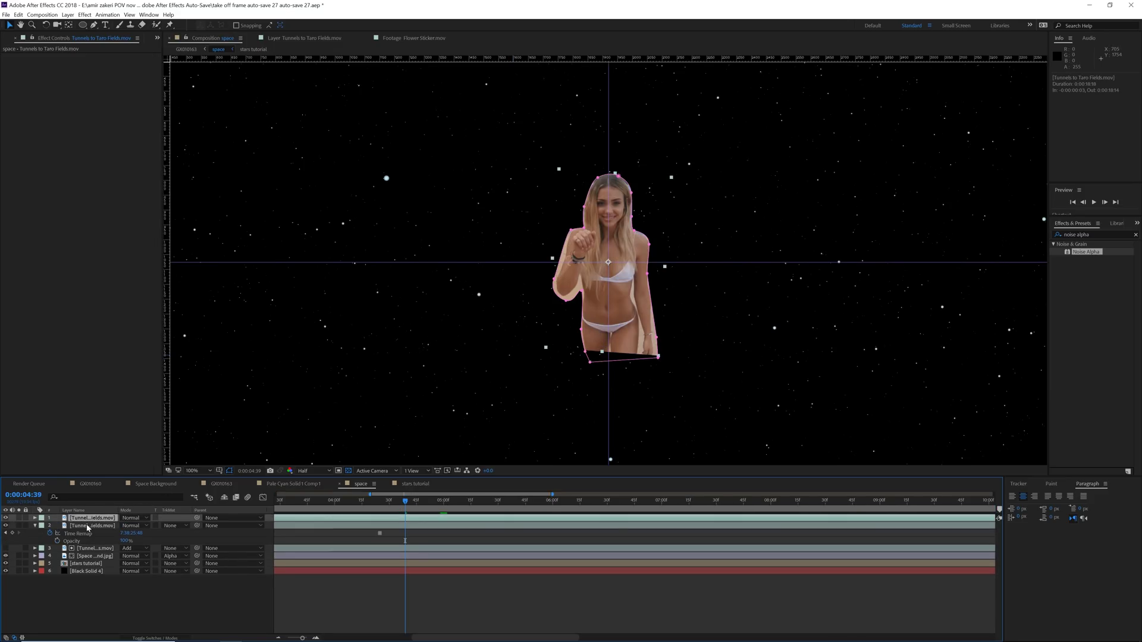
left_click(34, 518)
left_click(50, 525)
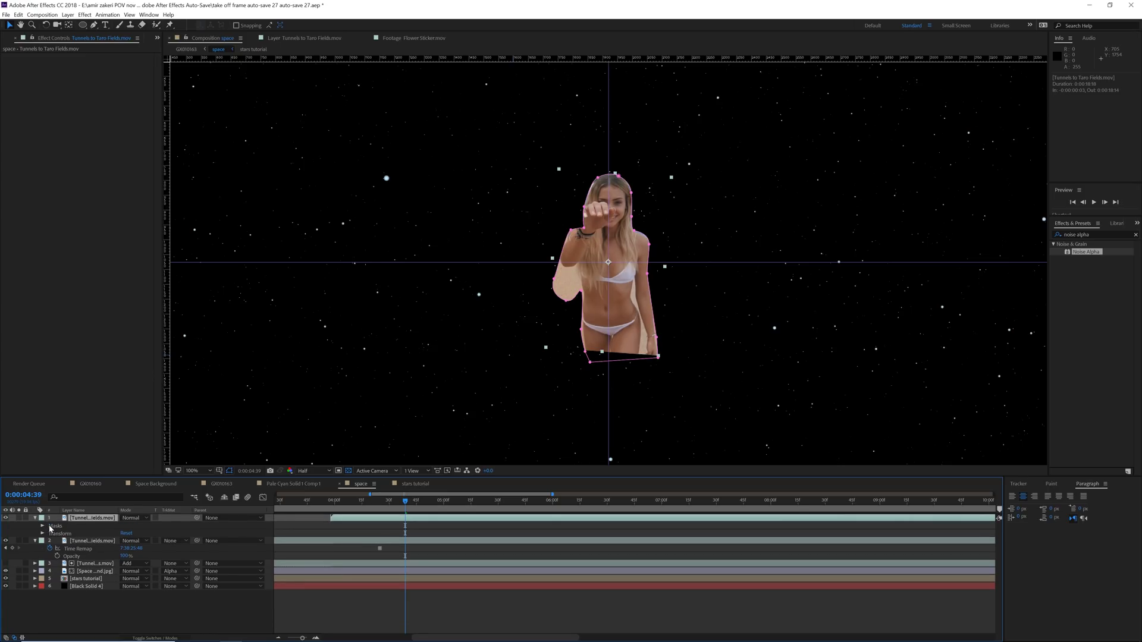
Step: Set the moving copy's Opacity to 50% and slide it in time to match the frozen pose at 0:00:04:39
key("t")
left_click(127, 525)
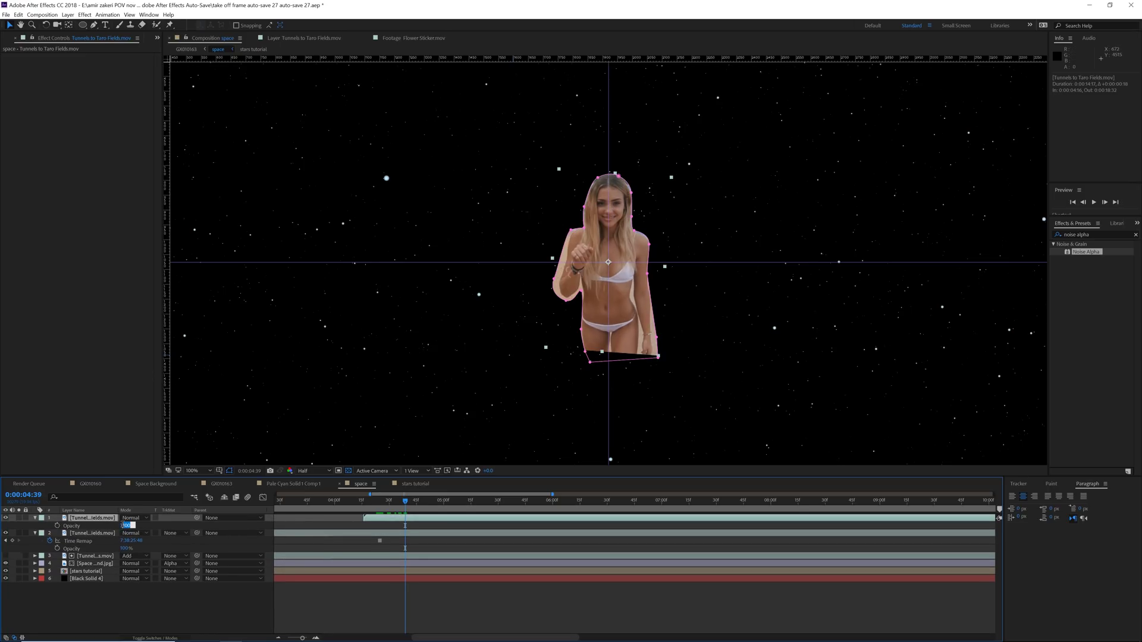
type("50")
key("Return")
left_click_drag(403, 515, 402, 517)
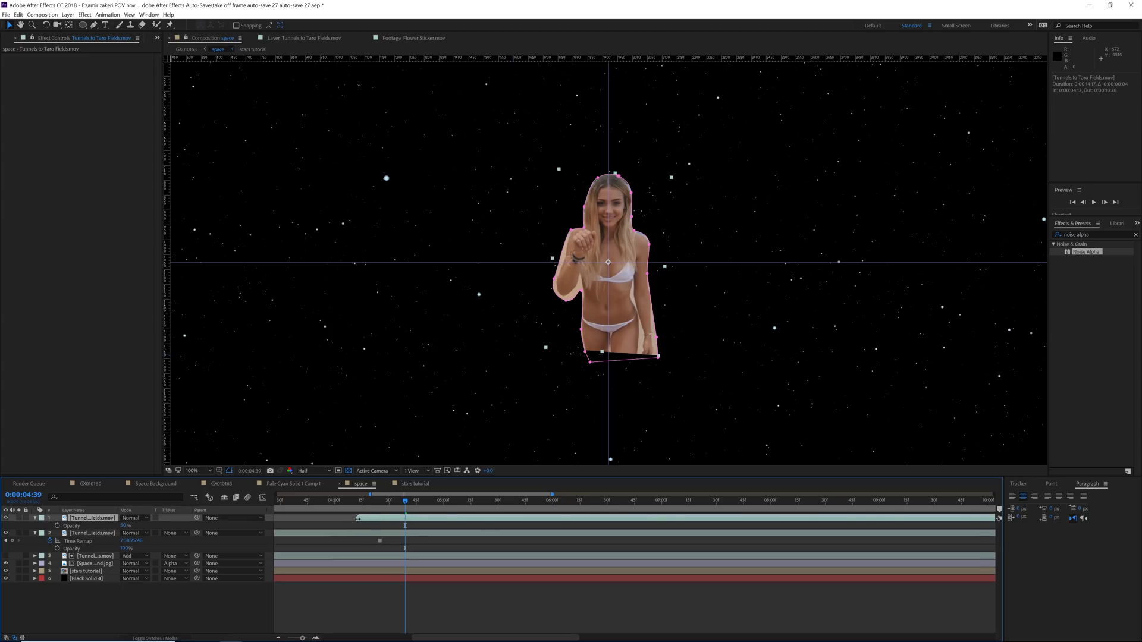
Step: Trim the moving clip's start to 0:00:04:39 and delete the frozen, effect-free copy beneath it
left_click_drag(357, 518, 405, 504)
left_click(65, 541)
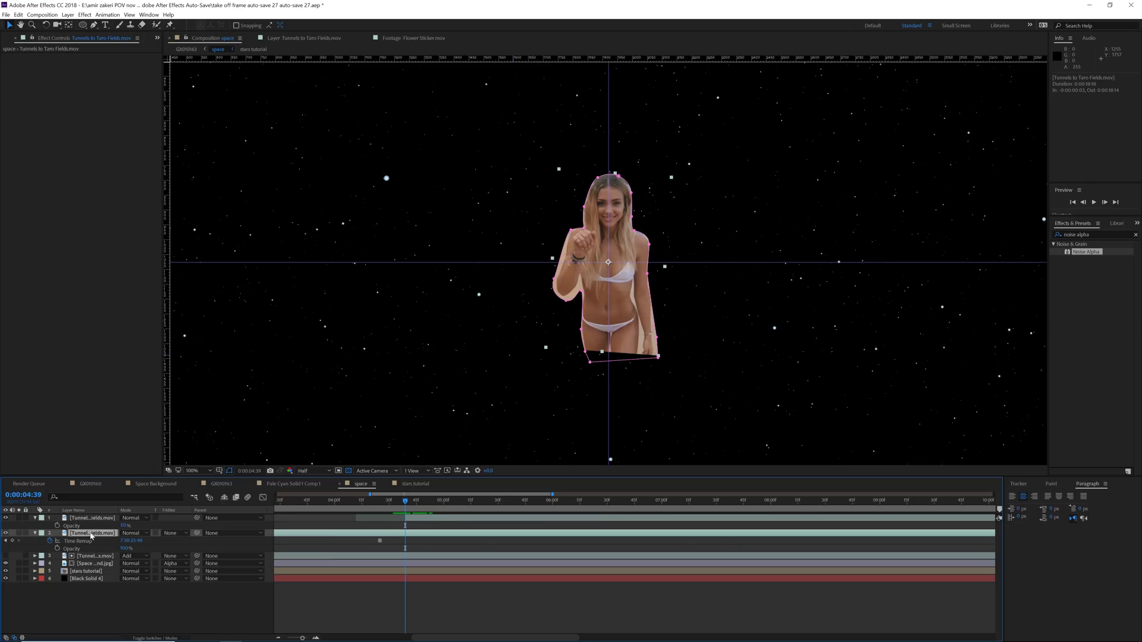
key("Delete")
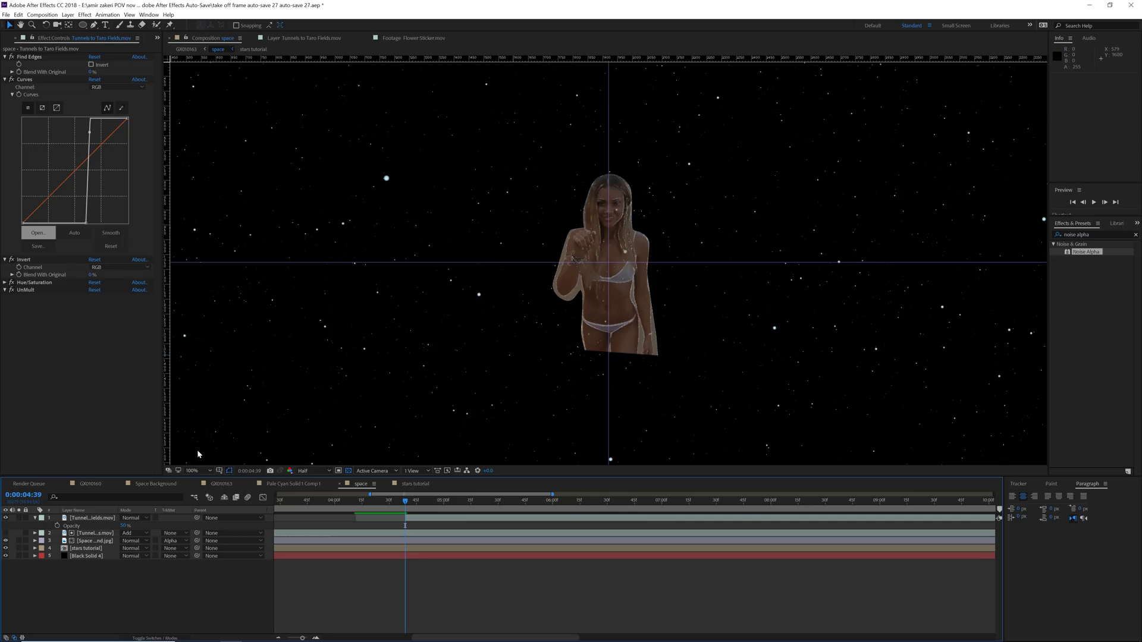
Step: Keyframe the moving clip's Opacity from 0% at 0:00:04:39 to 100% at 0:00:04:58, and preview the fade-in
left_click_drag(125, 526, 58, 528)
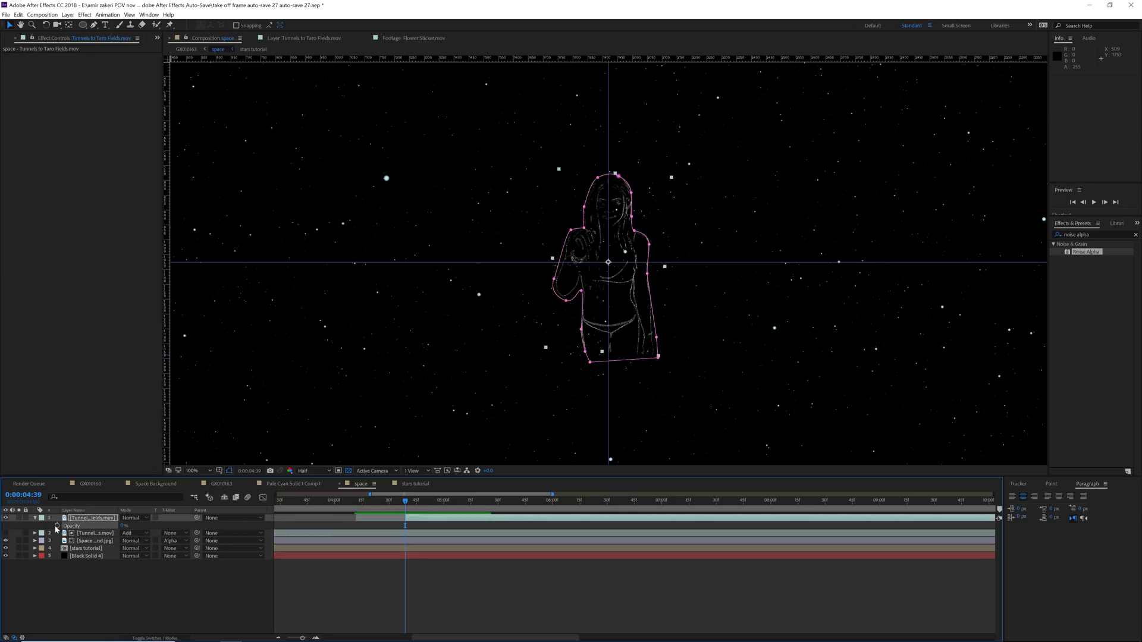
left_click(57, 526)
left_click(221, 485)
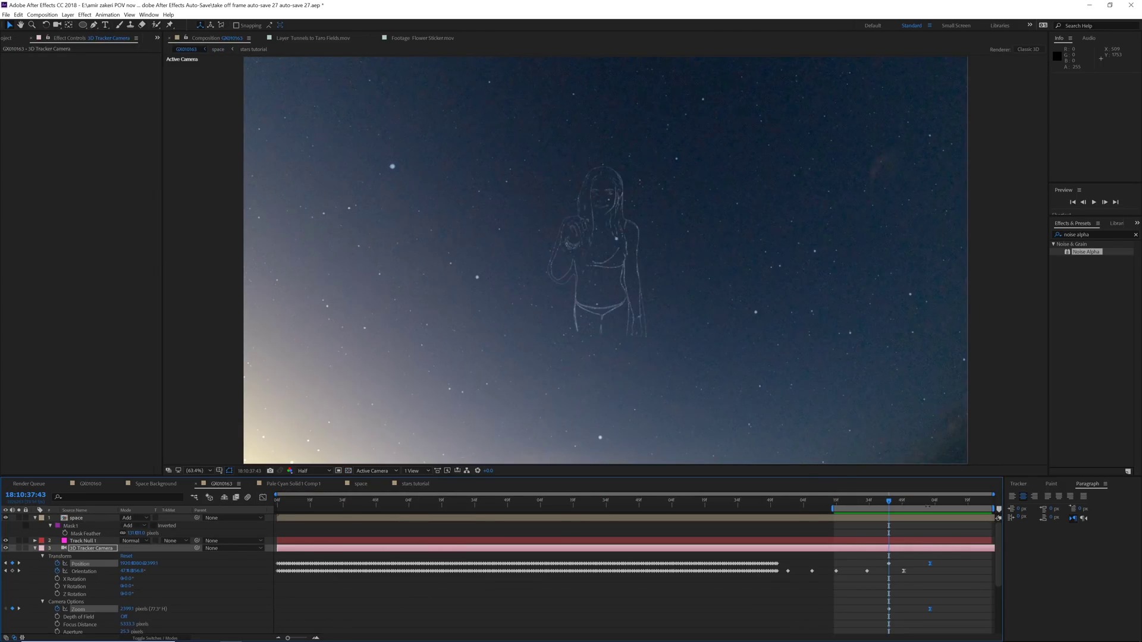
left_click(931, 503)
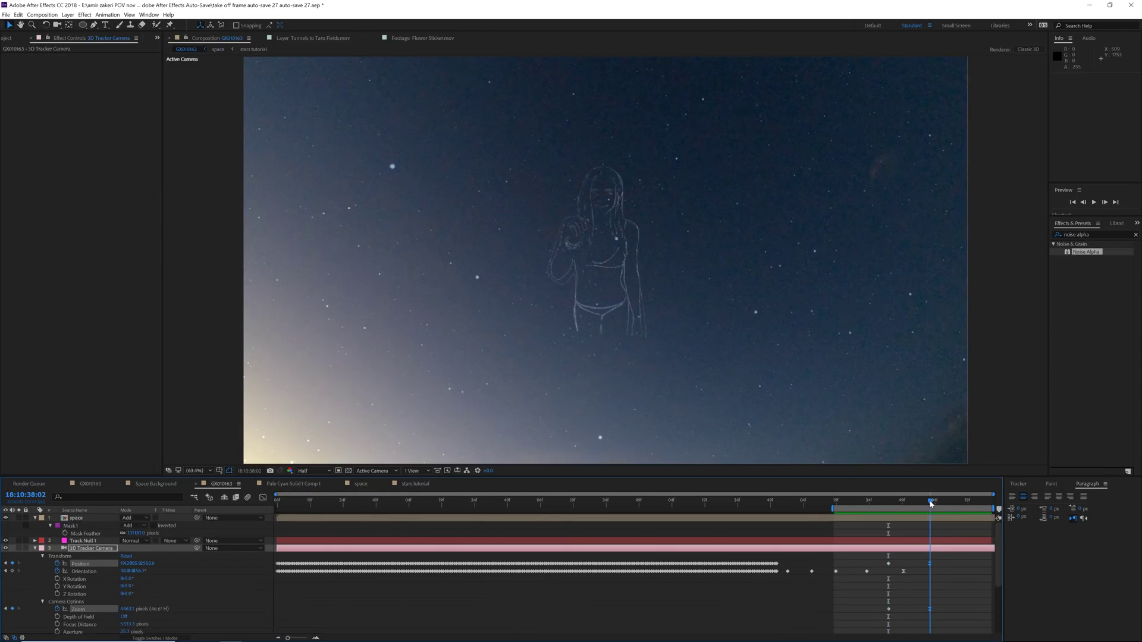
left_click(358, 484)
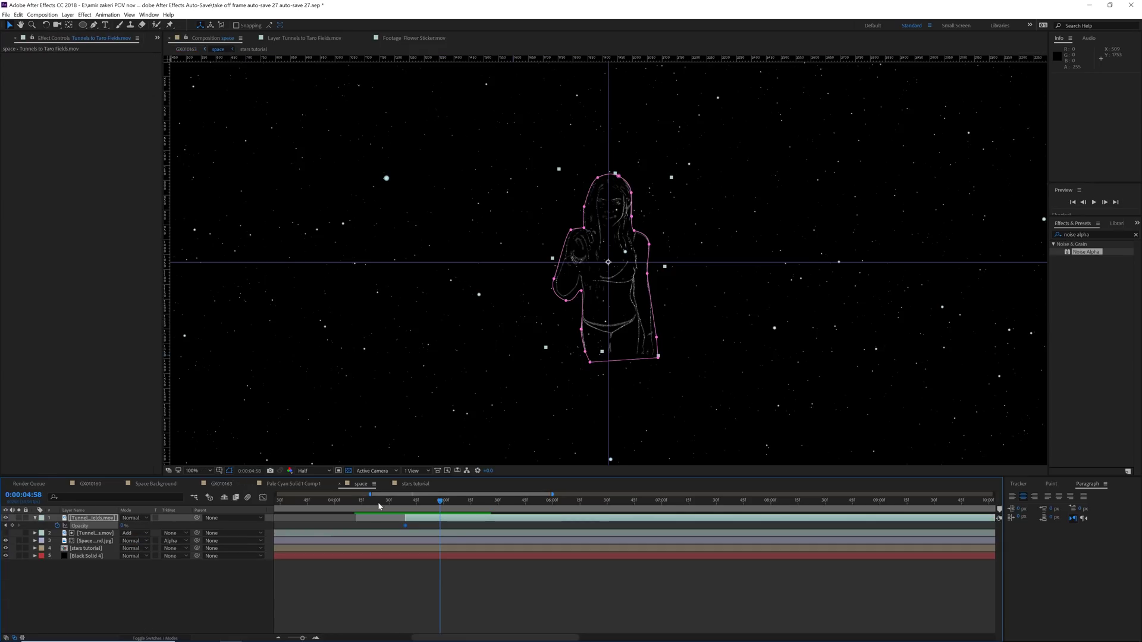
left_click_drag(126, 526, 209, 527)
left_click_drag(386, 501, 406, 526)
key("space")
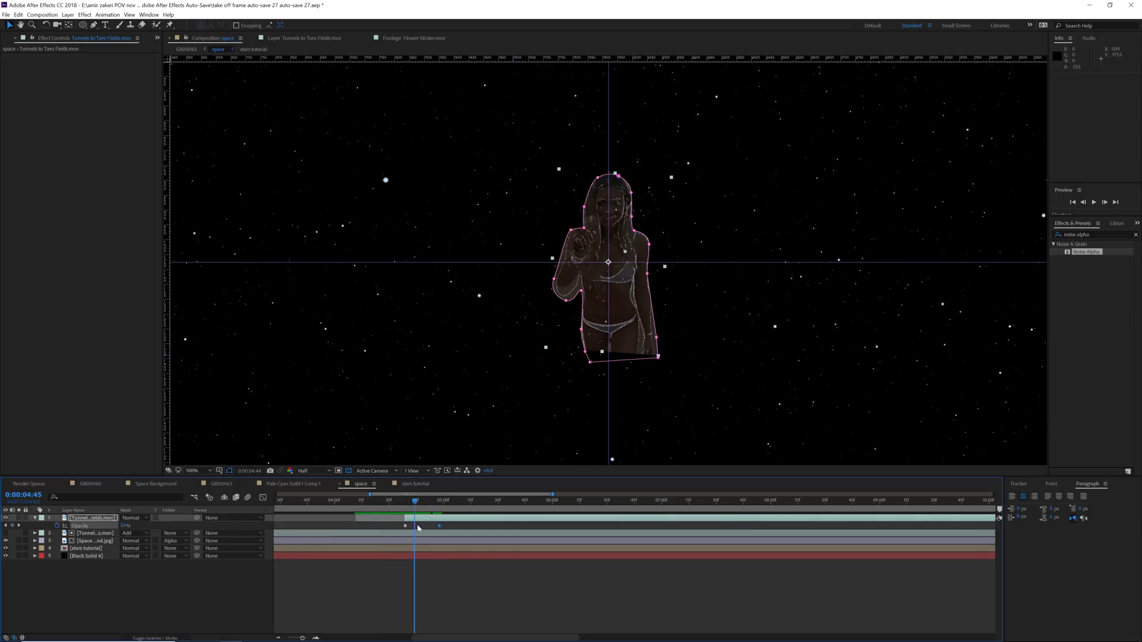
key("space")
Step: Add a Mask Expansion keyframe of 0 pixels to the moving clip's Mask 1 at 0:00:04:39
left_click(407, 533)
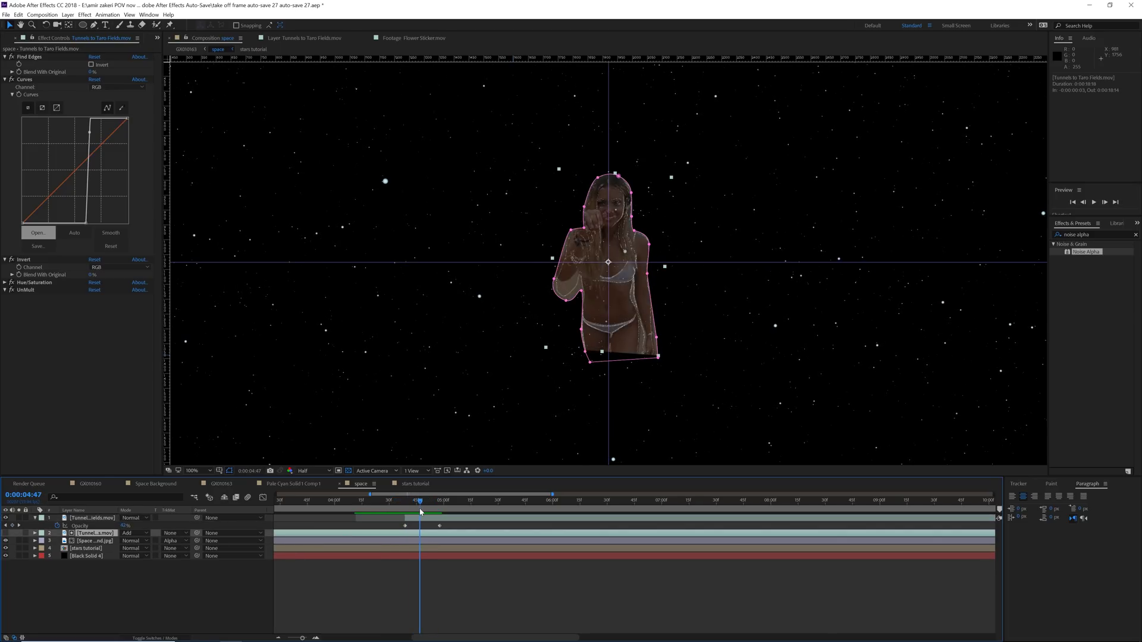
left_click(408, 510)
mouse_move(408, 510)
left_mouse_down()
mouse_move(434, 510)
mouse_move(405, 511)
left_mouse_up()
left_click(403, 517)
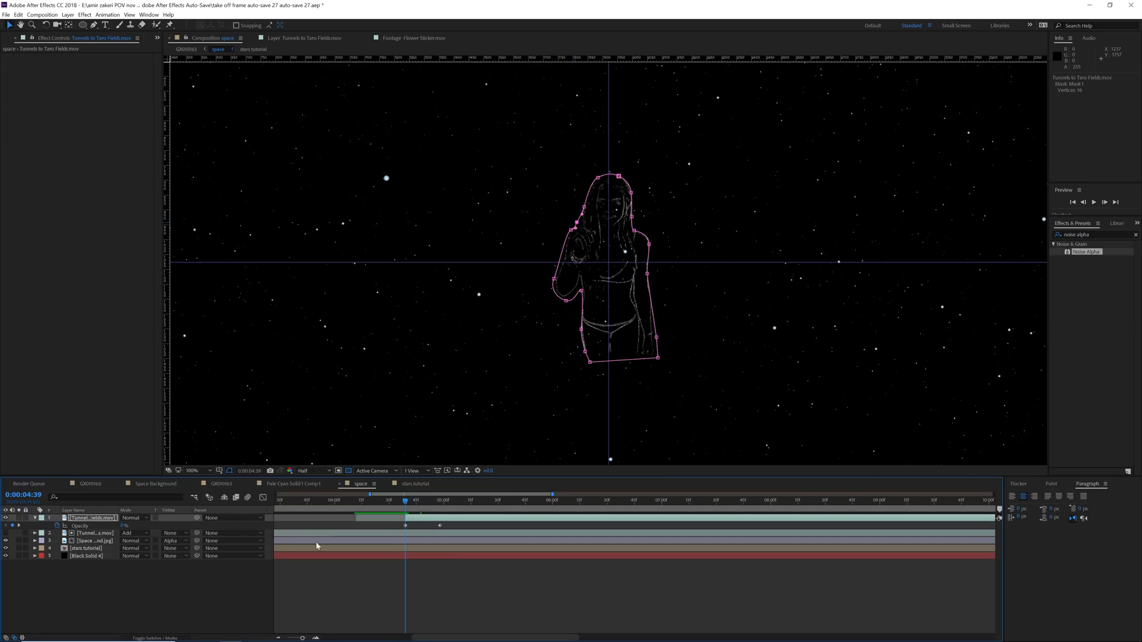
key("m")
left_click(50, 526)
left_click(50, 525)
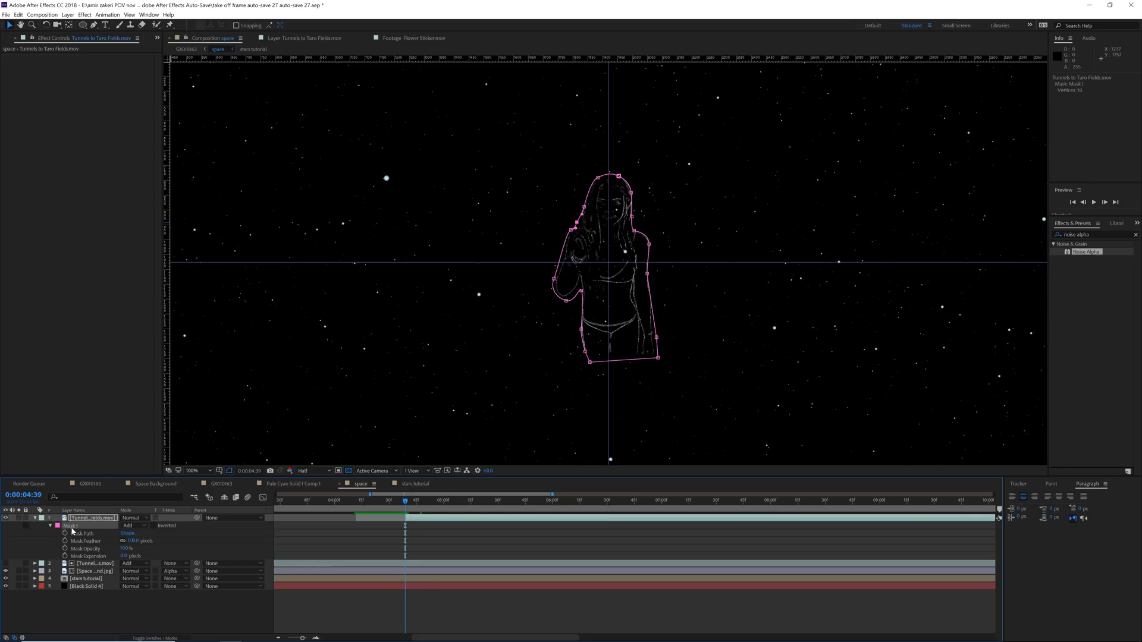
left_click(65, 556)
key("u")
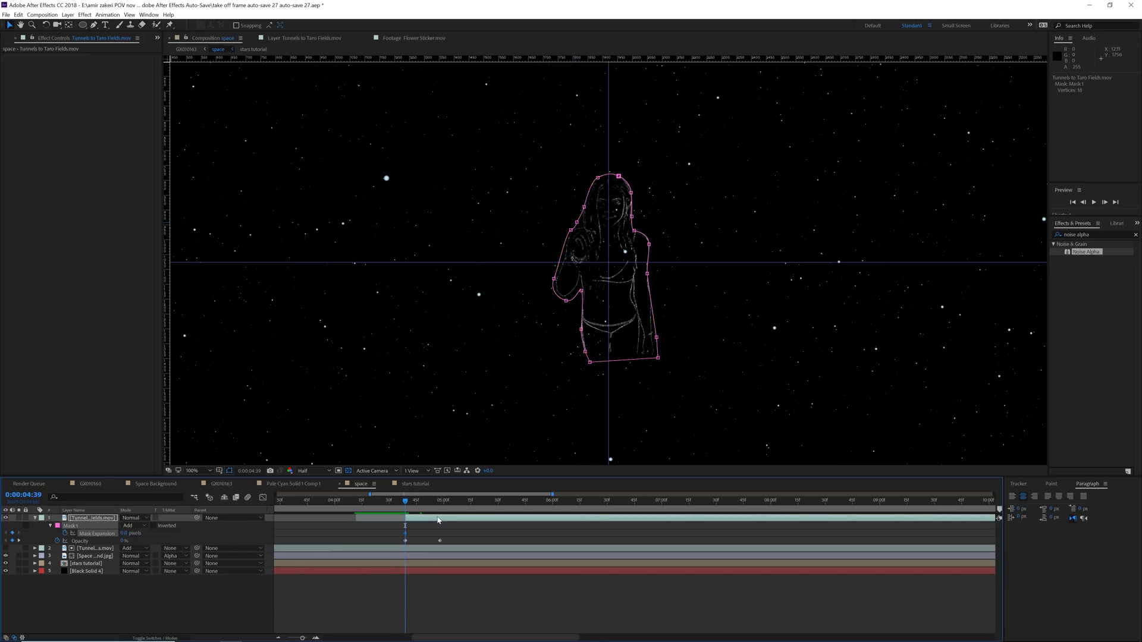
Step: Keyframe Mask 1's expansion at 0:00:04:58 large enough to reveal the entire beach frame
left_click(441, 512)
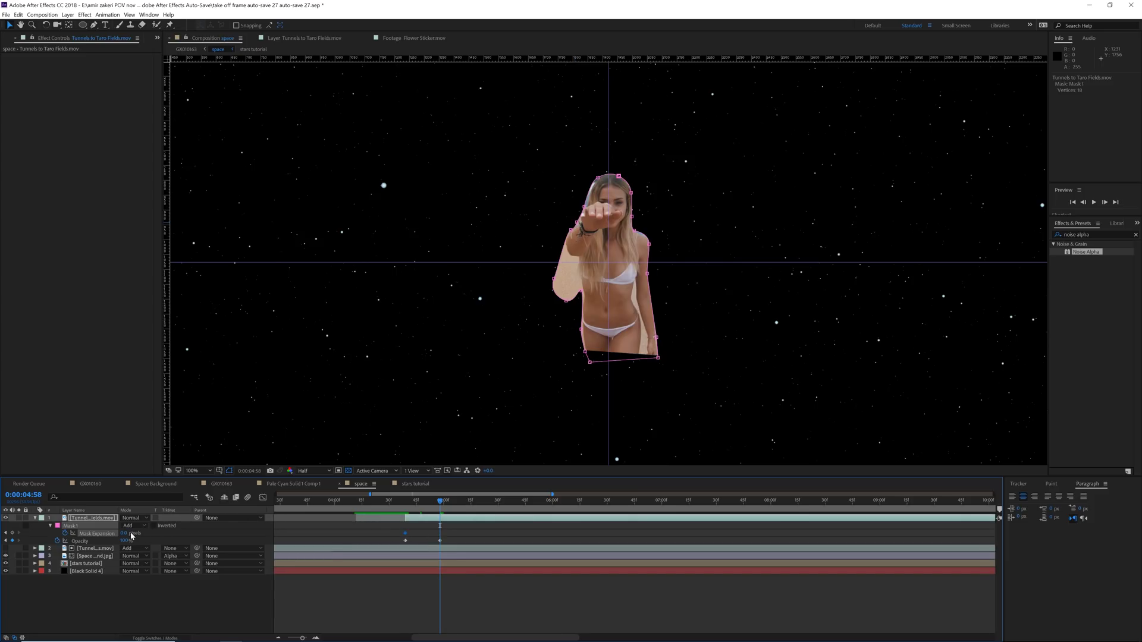
left_click_drag(124, 534, 667, 487)
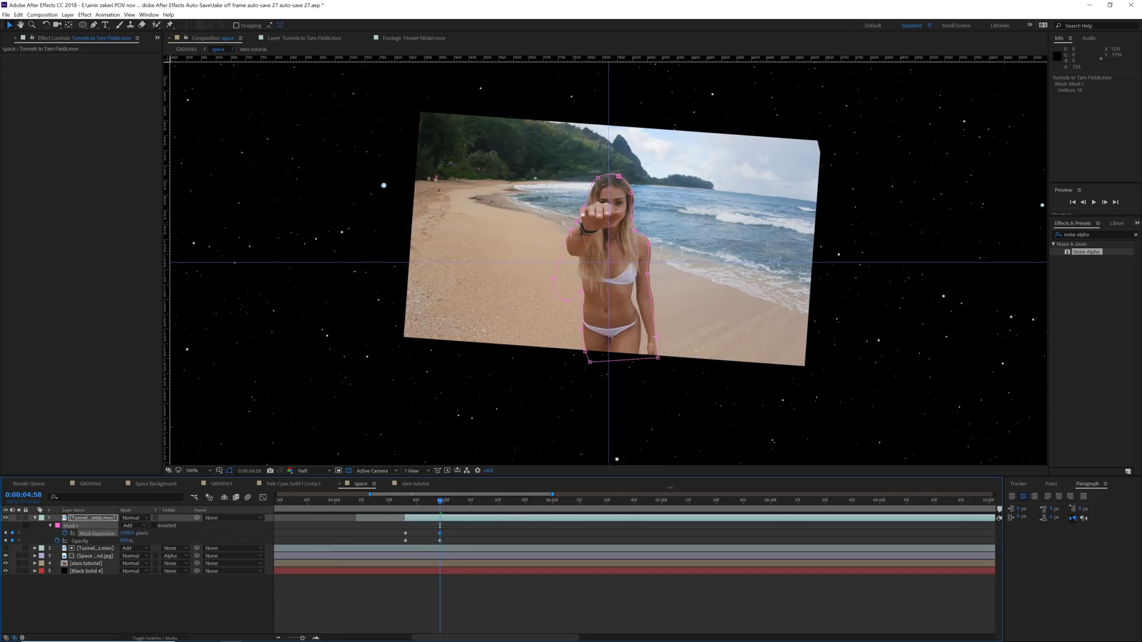
key("j")
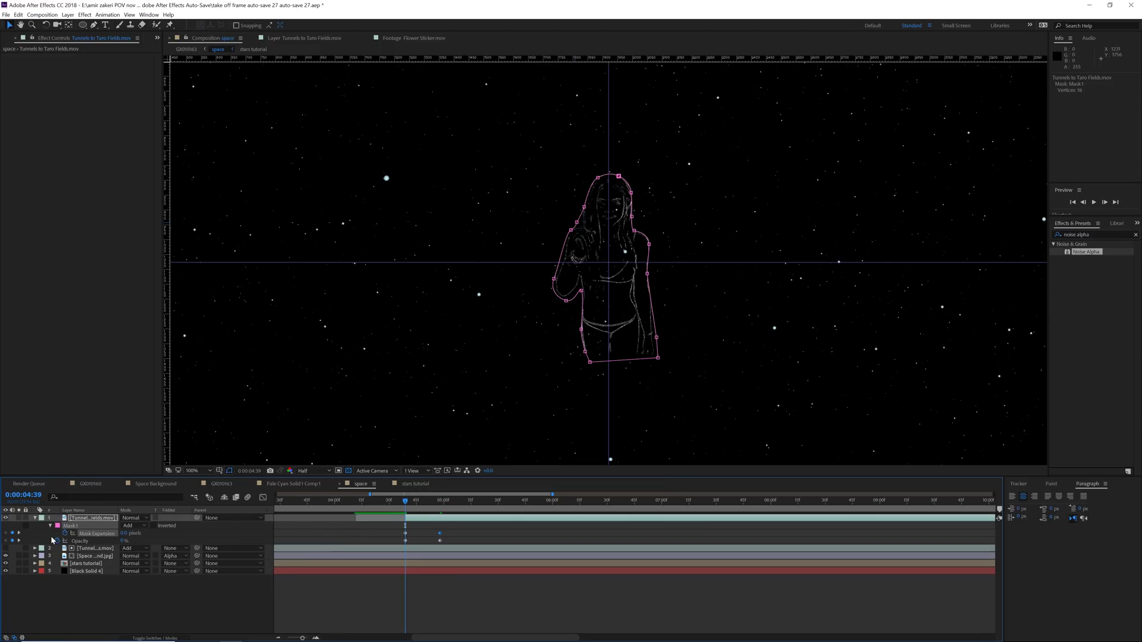
Step: Set Mask 1's feather to 5 pixels on the moving clip, keyframed at 0:00:04:39
key("f")
left_click(137, 534)
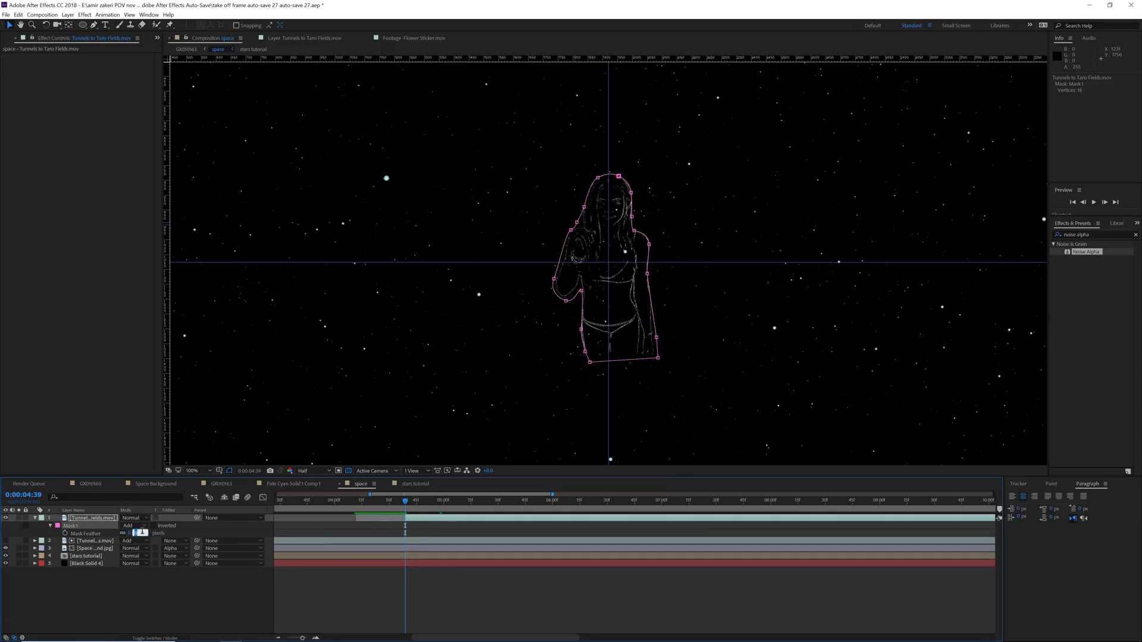
type("5")
key("Return")
Step: Keyframe a much larger Mask 1 feather at 0:00:04:58 so the expanding edge of the moving clip turns soft
key("u")
key("u")
left_click(440, 504)
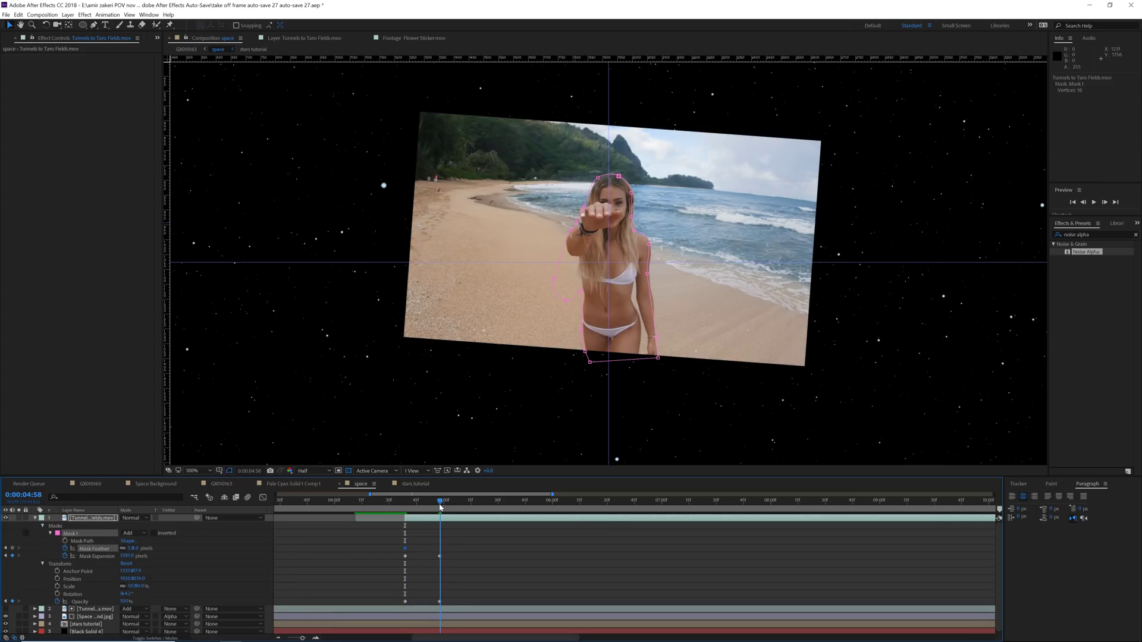
left_click_drag(141, 548, 153, 549)
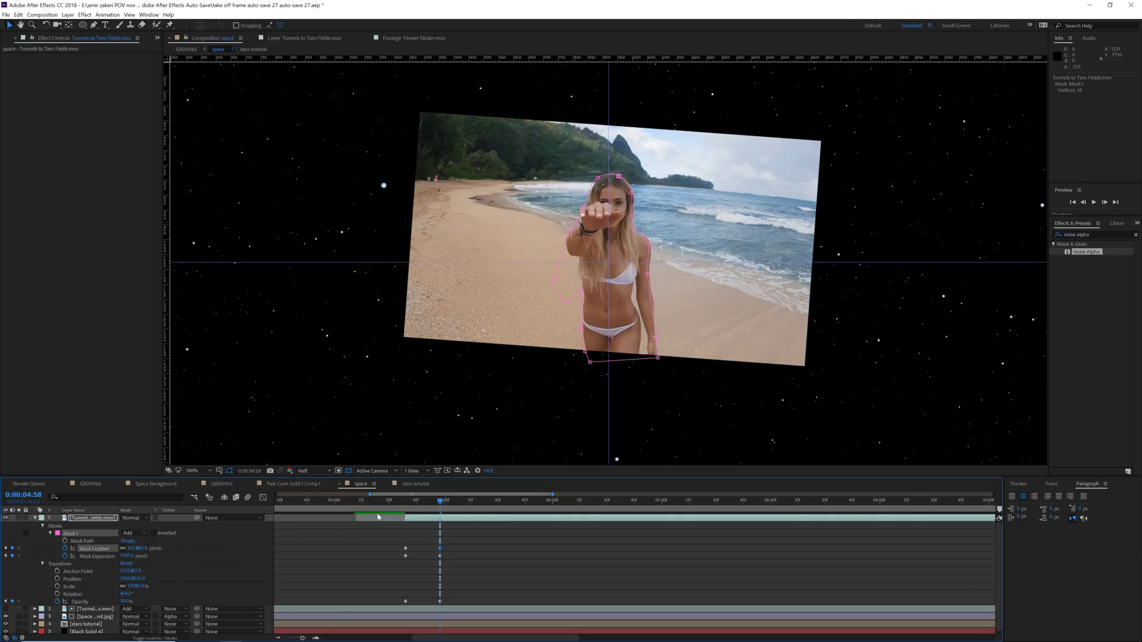
left_click(277, 638)
left_click(277, 638)
left_click(143, 549)
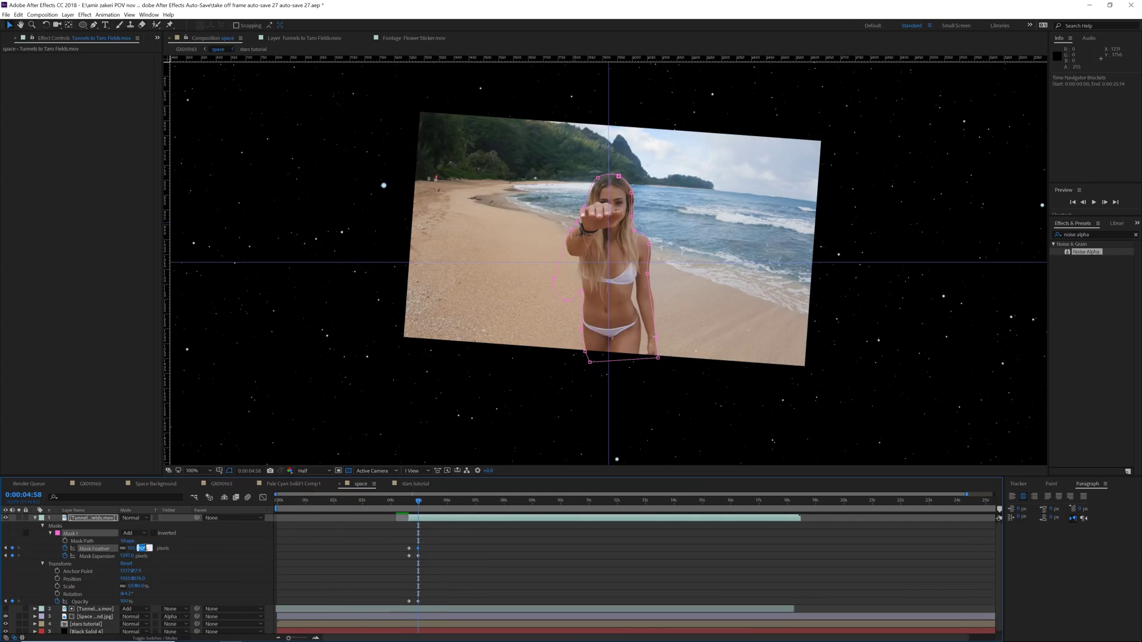
key("Return")
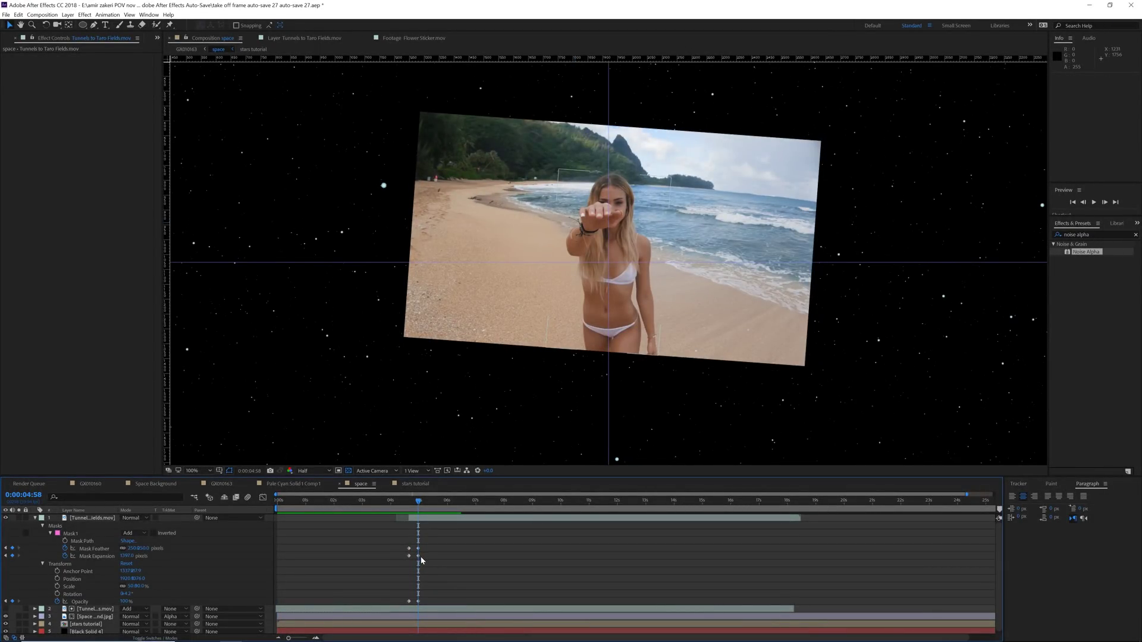
Step: Move Mask 1's final expansion keyframe to about 0:00:05:49, ease its final feather keyframe, and check the start of the reveal
left_click_drag(418, 556, 435, 558)
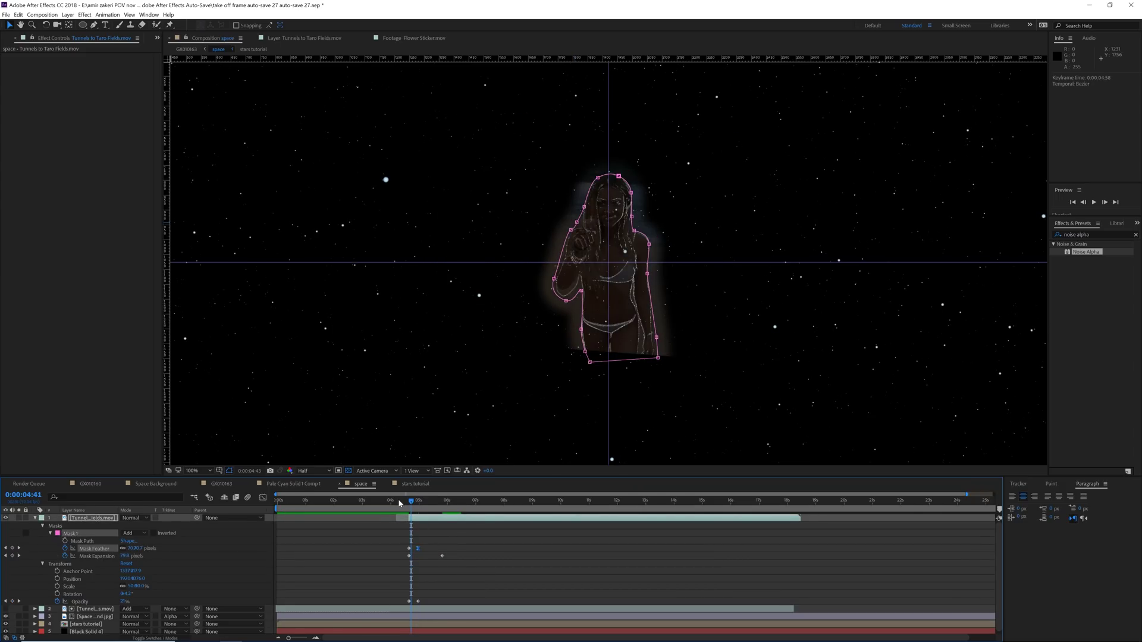
mouse_move(398, 503)
left_mouse_down()
mouse_move(415, 503)
mouse_move(387, 504)
mouse_move(397, 505)
left_mouse_up()
key("=")
key("=")
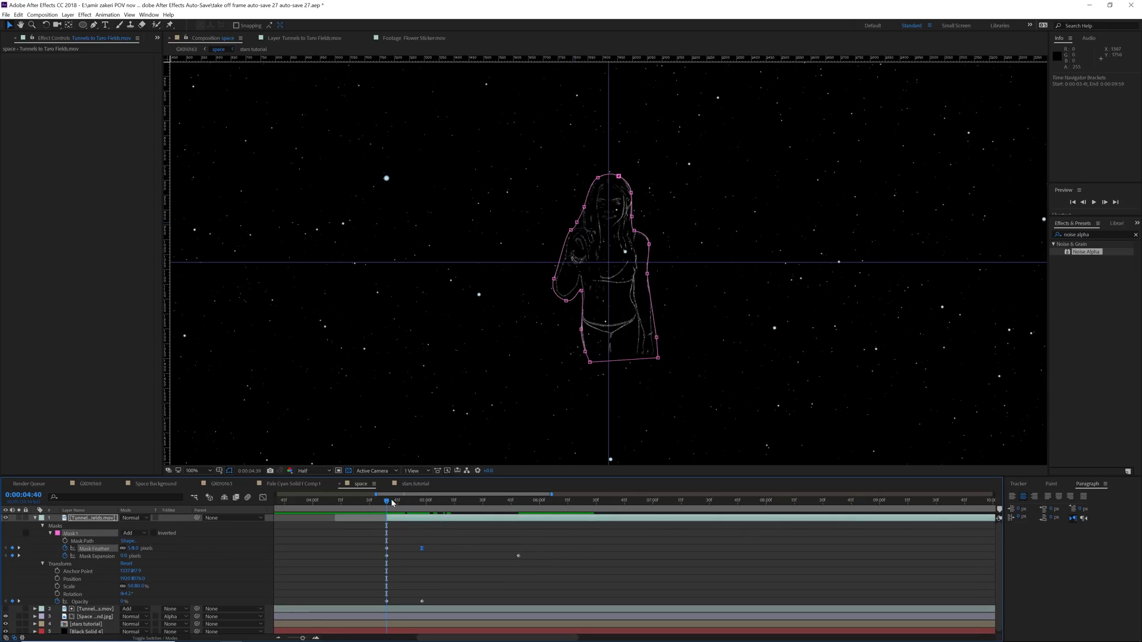
Step: Split the outlined figure layer and its Space Background layer at 0:00:04:39 and delete the portions after the split
left_click(34, 517)
left_click(108, 534)
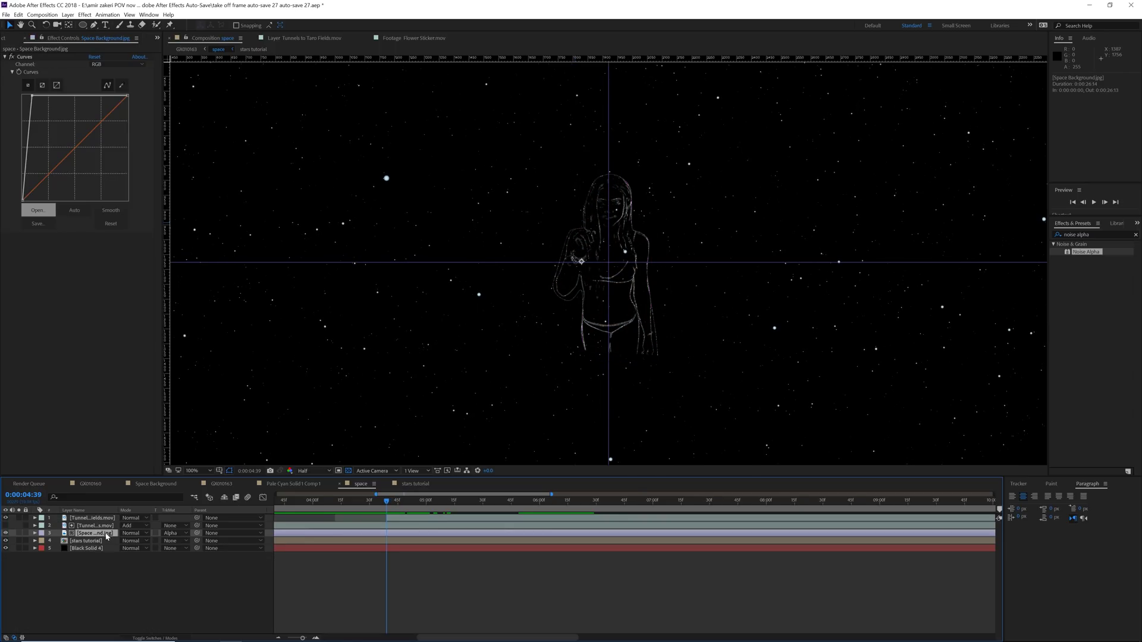
left_click(94, 527, "shift")
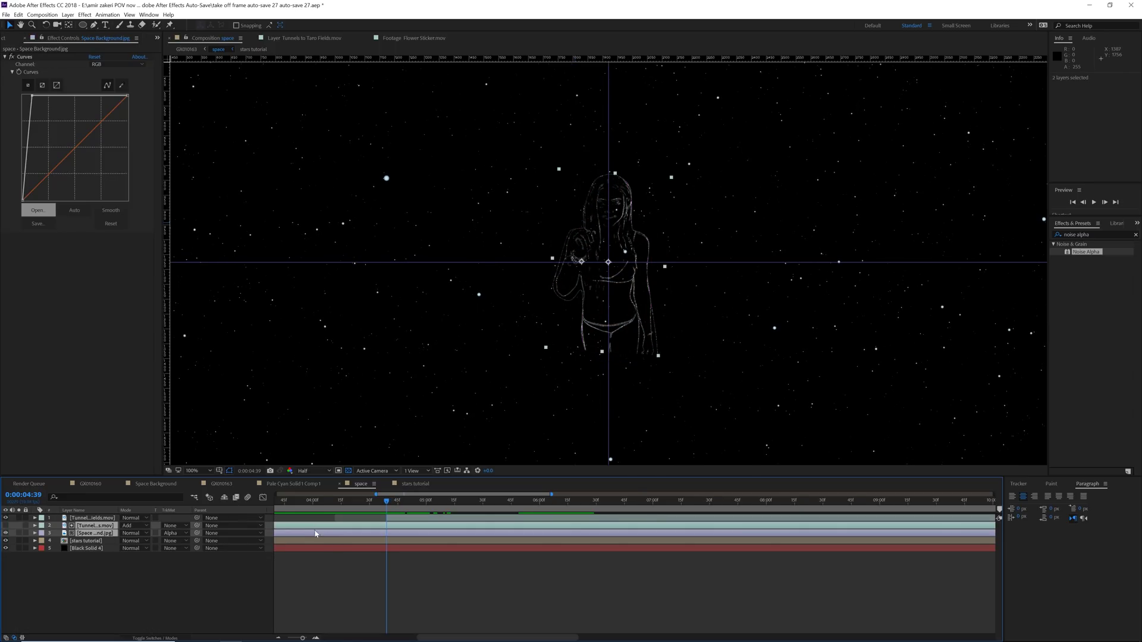
key("ctrl+shift+d")
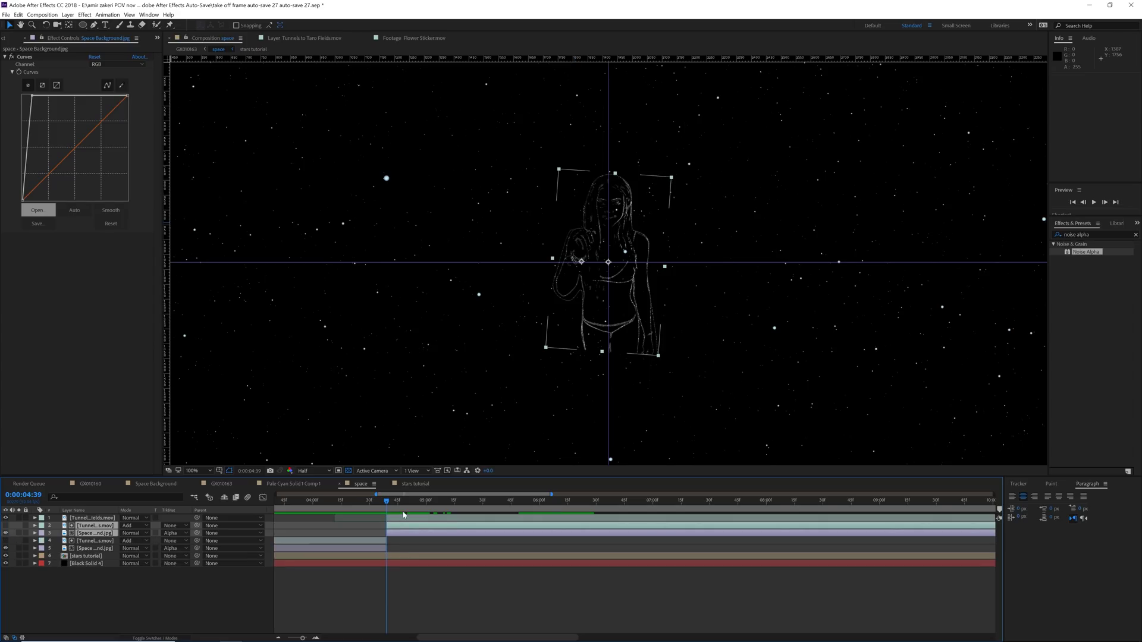
key("Delete")
Step: Duplicate the moving clip and the Space Background layer, placing the background copy directly beneath the clip copy as its alpha-matted fill
left_click(399, 518)
mouse_move(390, 505)
left_mouse_down()
mouse_move(404, 508)
mouse_move(387, 509)
left_mouse_up()
key("ctrl+d")
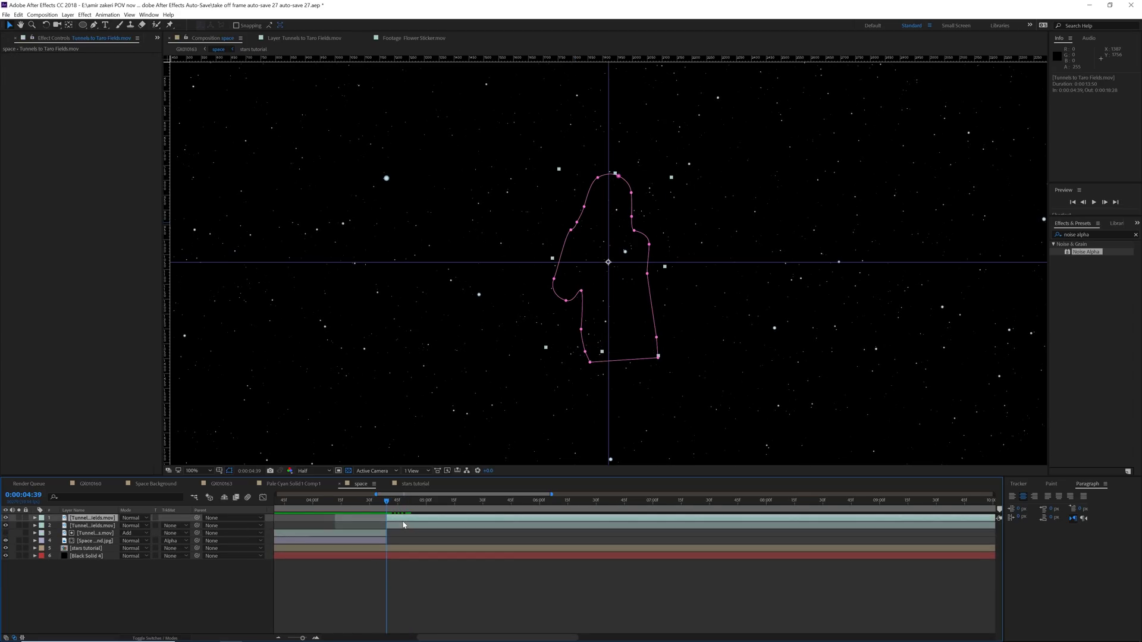
left_click(110, 543)
key("ctrl+d")
left_click_drag(110, 543, 110, 526)
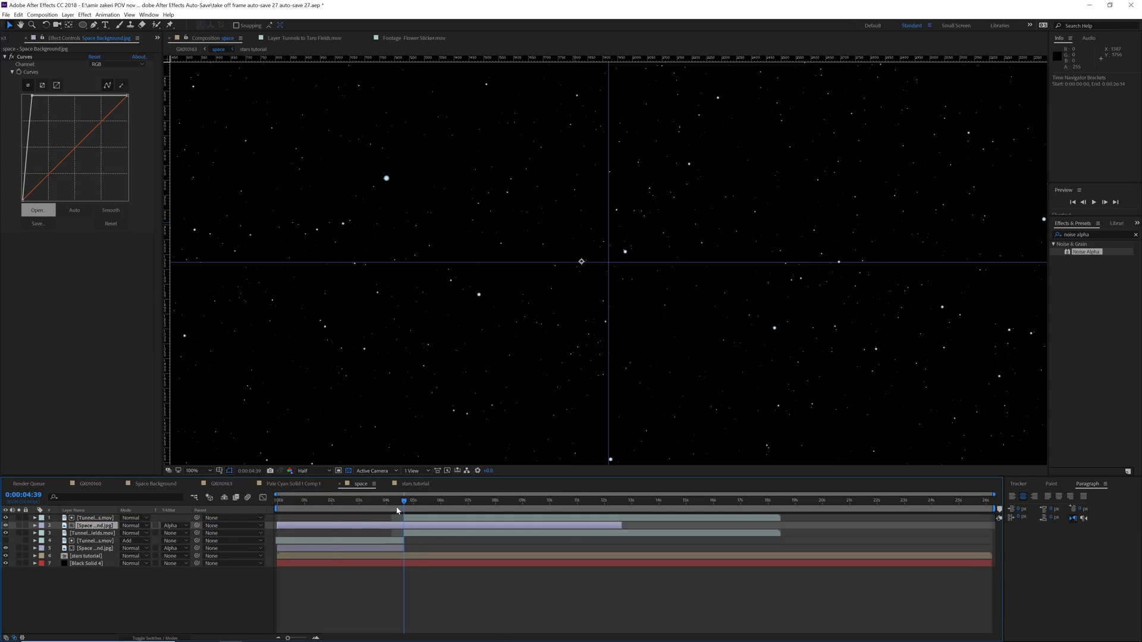
Step: Trim the Space Background copy's start to 0:00:04:39 and extend its end to cover the moving clip
key("alt+[")
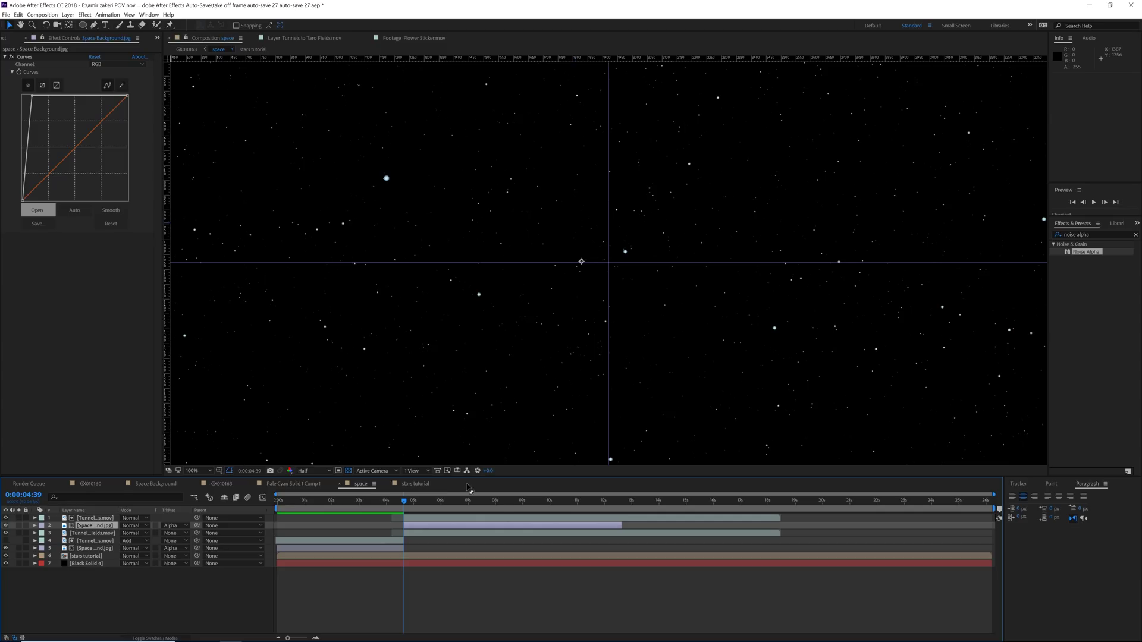
key("=")
key("minus")
left_click_drag(622, 525, 786, 525)
Step: Copy the Find Edges, Curves, Invert, Hue/Saturation and UnMult effects from the earlier figure layer onto the duplicated moving clip
key("equal")
key("equal")
left_click(101, 543)
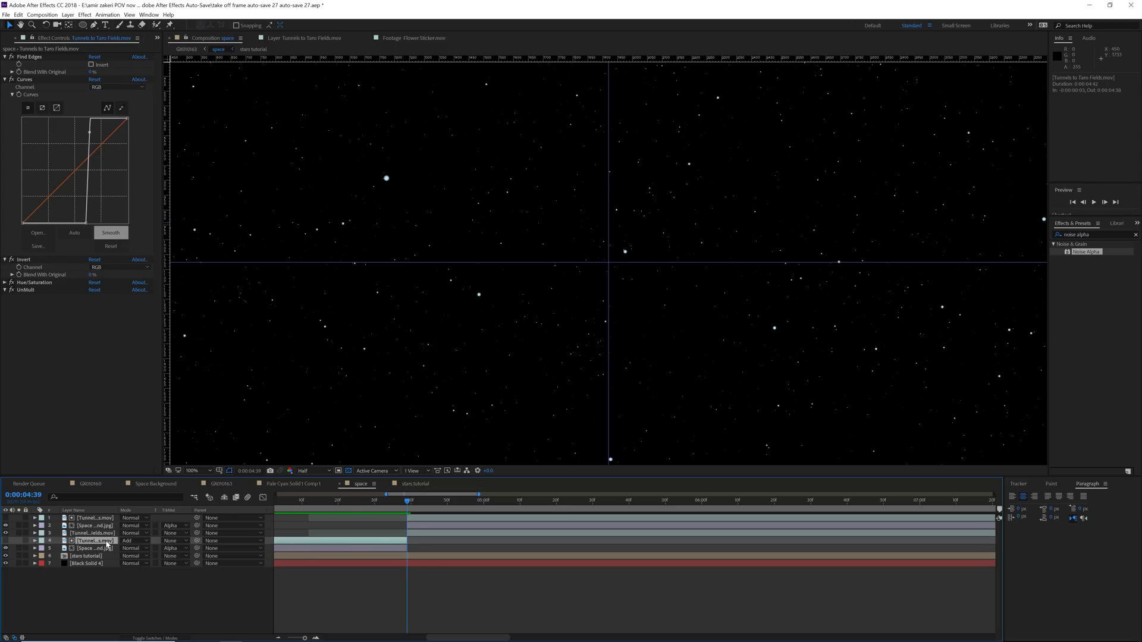
key("j")
left_click(30, 57)
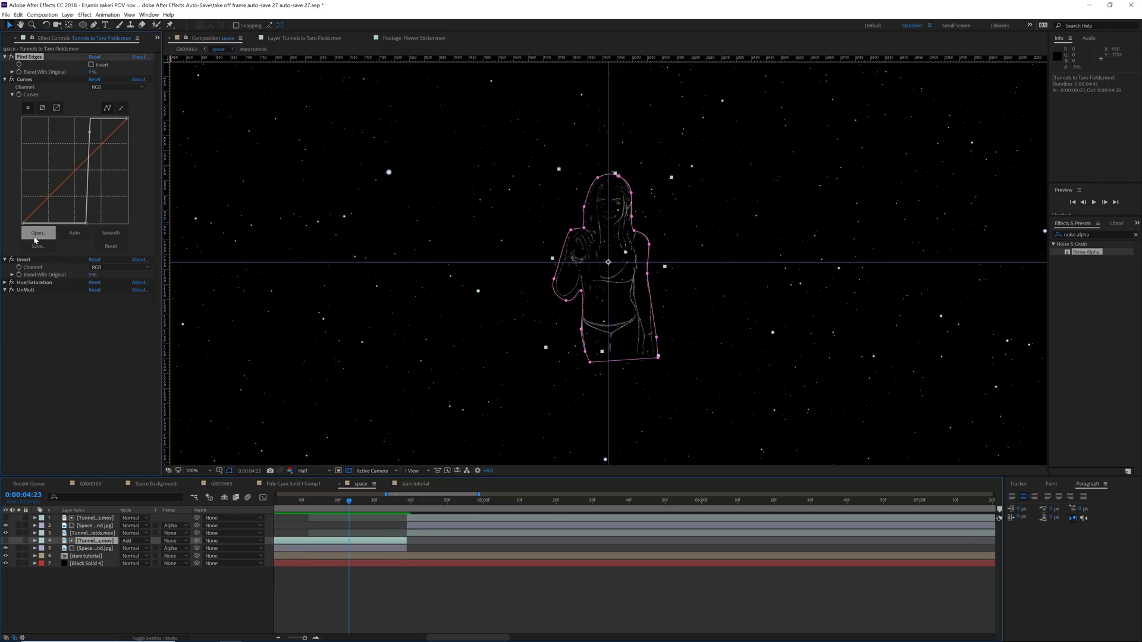
left_click(27, 290, "shift")
key("k")
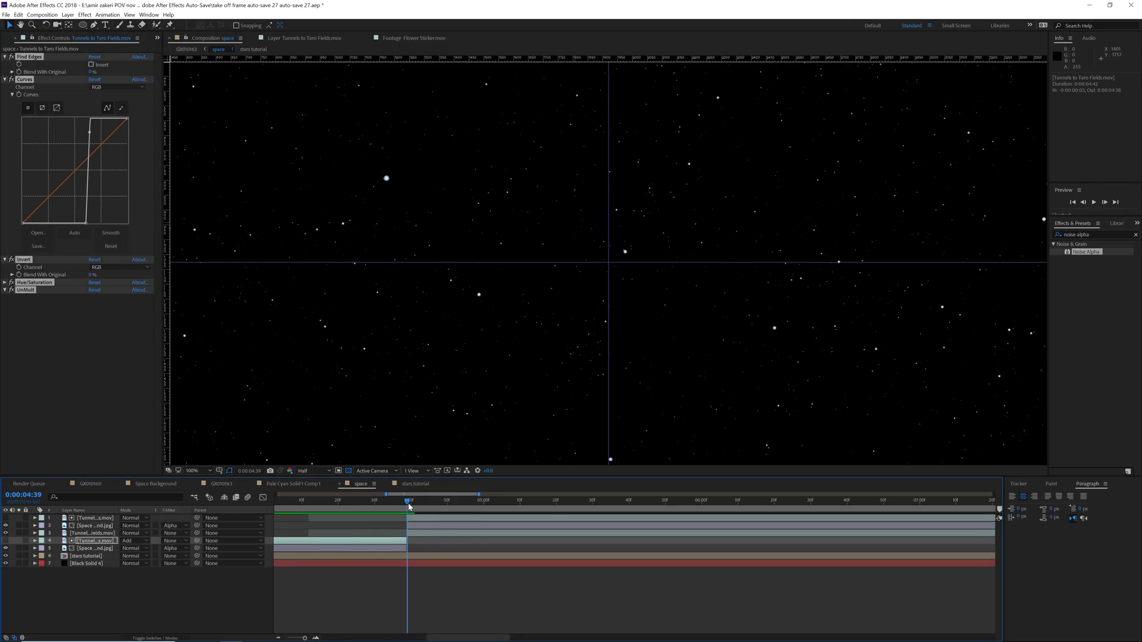
left_click(416, 522)
key("ctrl+v")
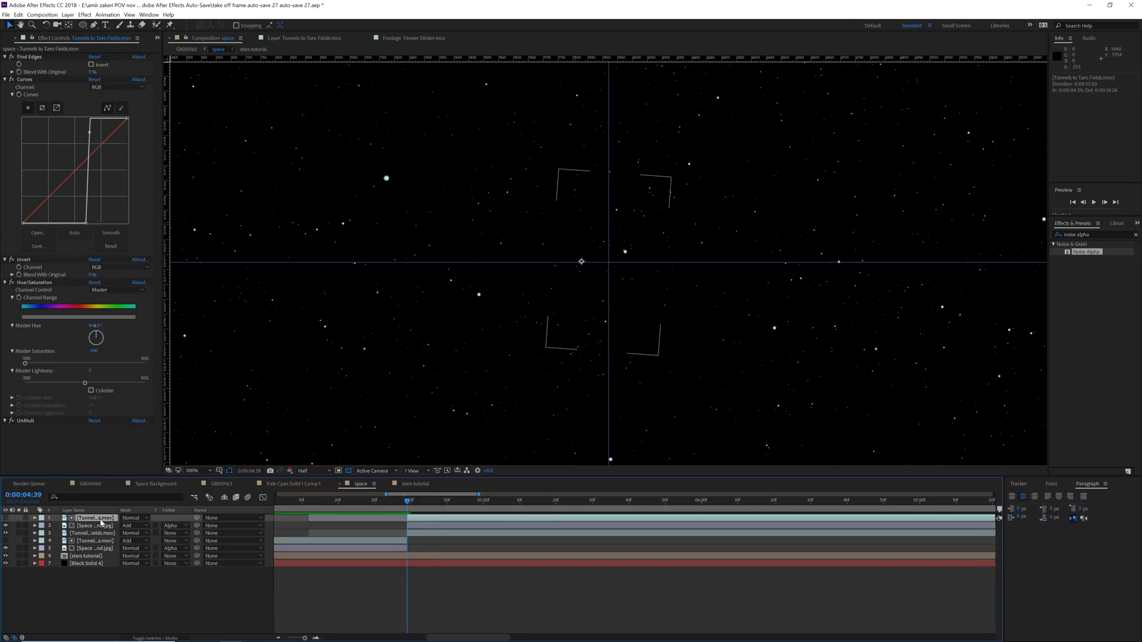
Step: Delete the matte copy's 0% Opacity keyframe, move its 100% keyframe to about 0:00:04:41, and preview the outline over the moving clip
key("t")
left_click(407, 526)
key("Delete")
left_click_drag(386, 506, 425, 505)
left_click_drag(476, 526, 433, 527)
key("space")
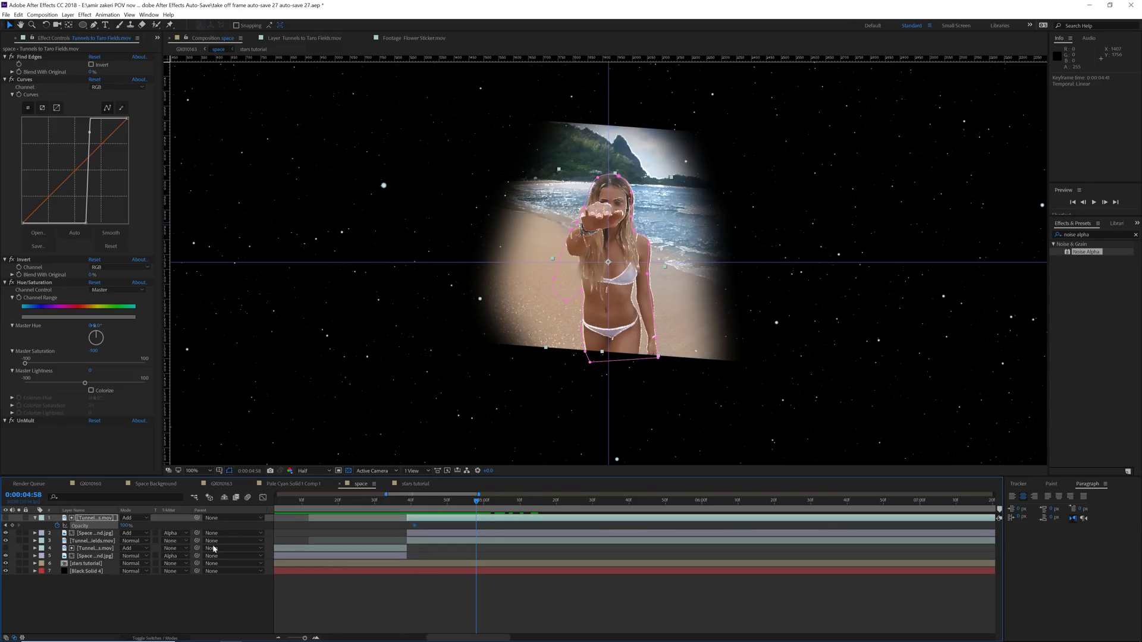
Step: Keyframe the matte copy's Opacity to 0% at 0:00:04:58 with Easy Ease, and preview the outline fading out
left_click_drag(128, 529, 77, 528)
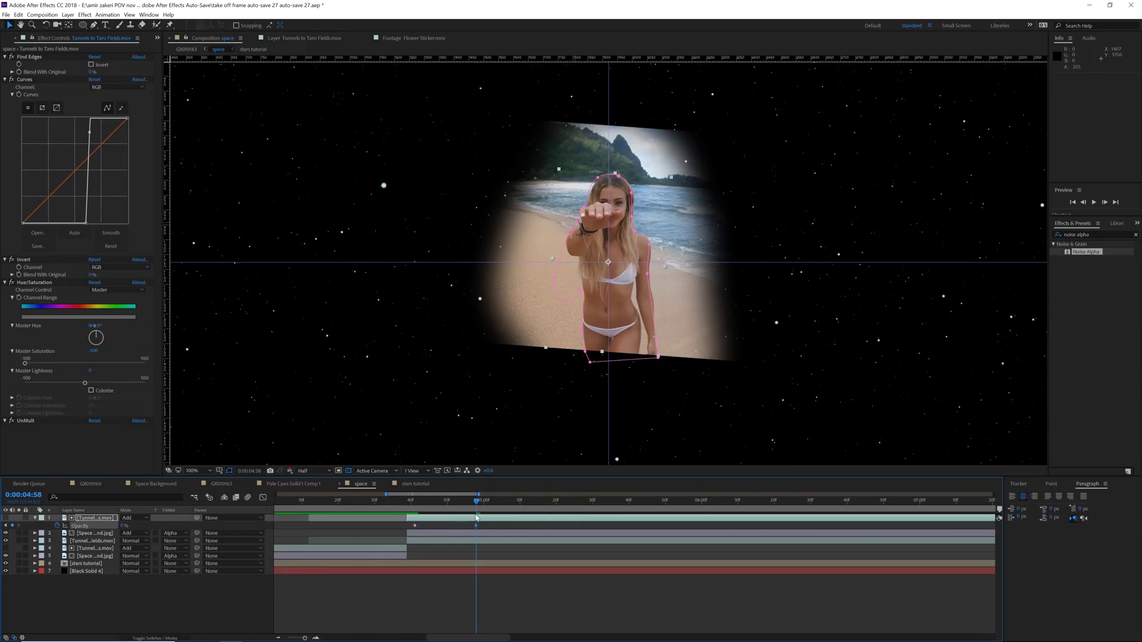
right_click(477, 529)
mouse_move(512, 619)
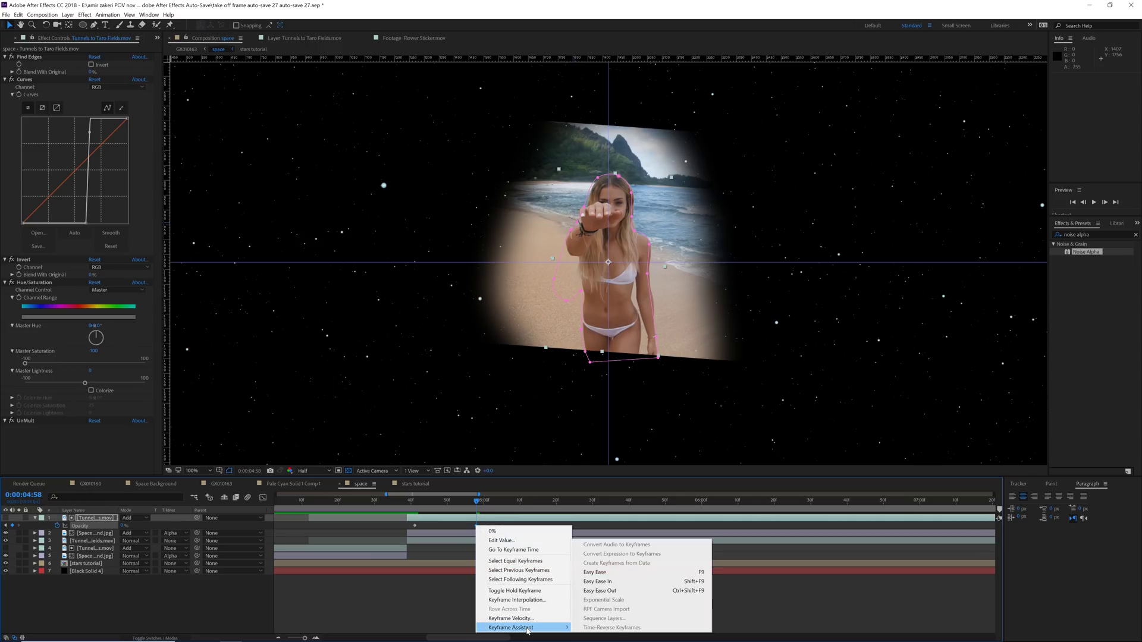
left_click(618, 576)
mouse_move(410, 502)
left_mouse_down()
mouse_move(395, 501)
mouse_move(426, 502)
mouse_move(400, 501)
mouse_move(426, 515)
left_mouse_up()
key("space")
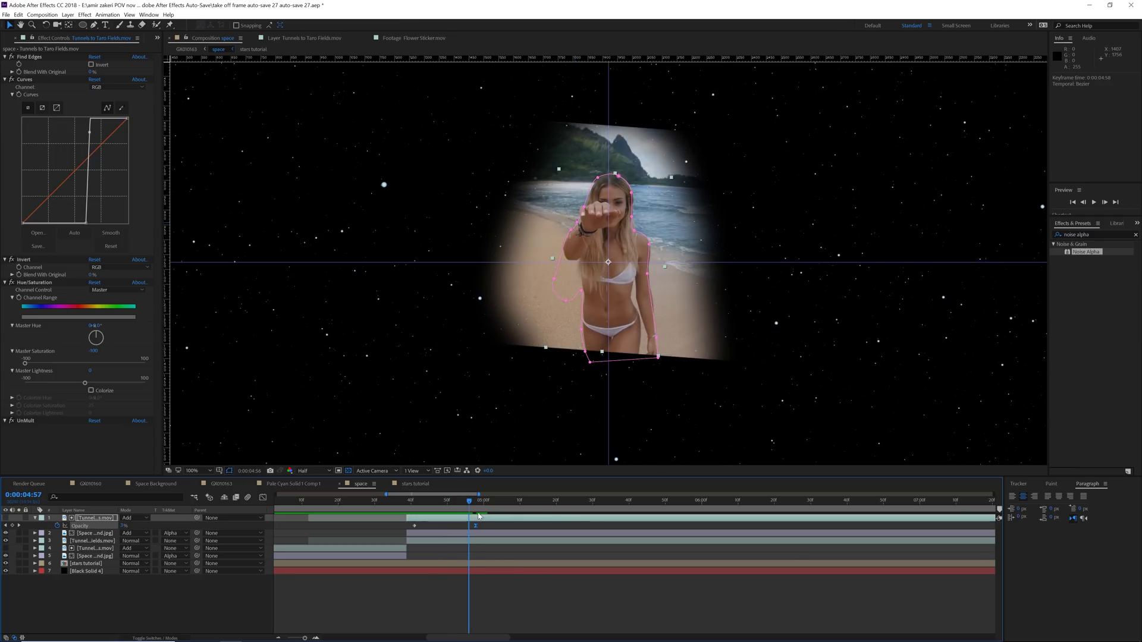
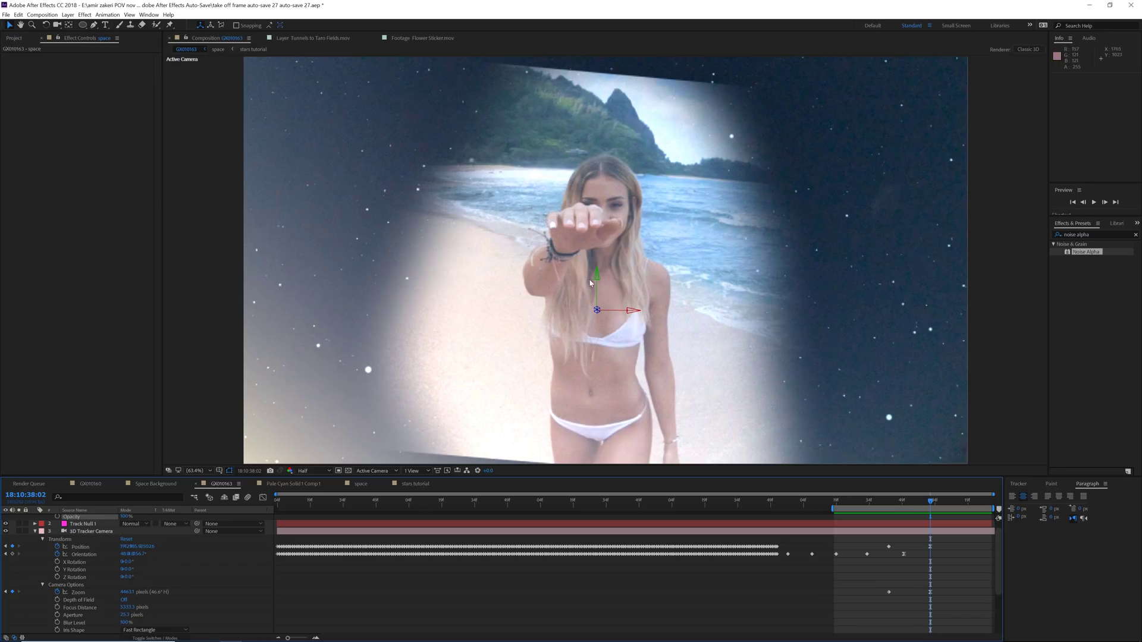
Step: Add an Orientation keyframe to the 3D Tracker Camera at 18:10:37:43 in the main composition
scroll(591, 283, "down", 3)
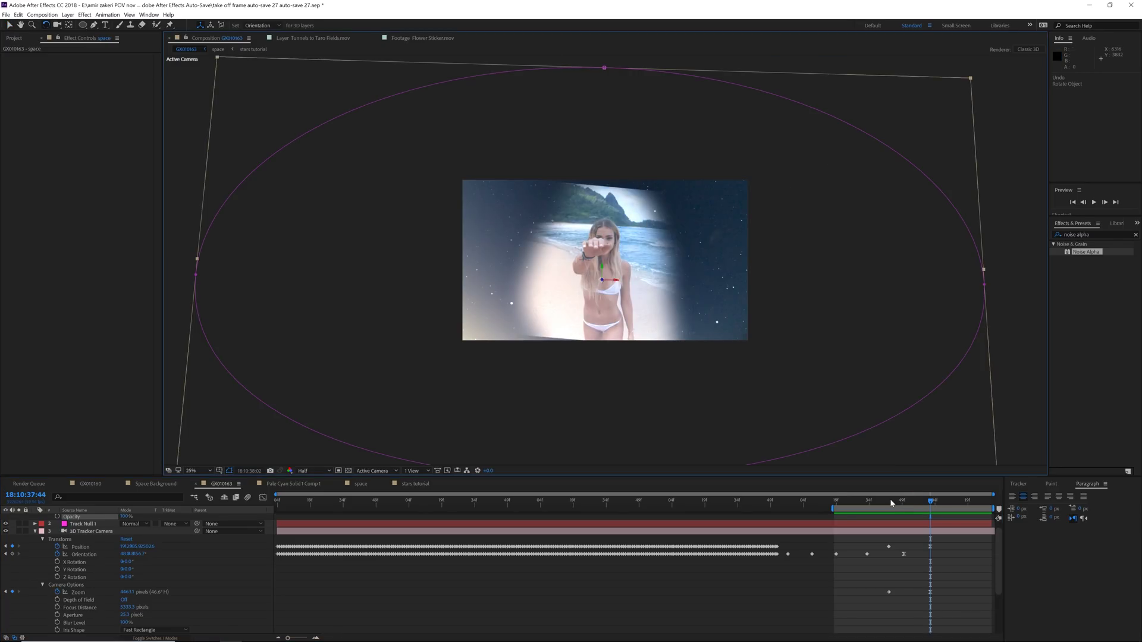
left_click_drag(893, 501, 889, 501)
scroll(897, 566, "down", 1)
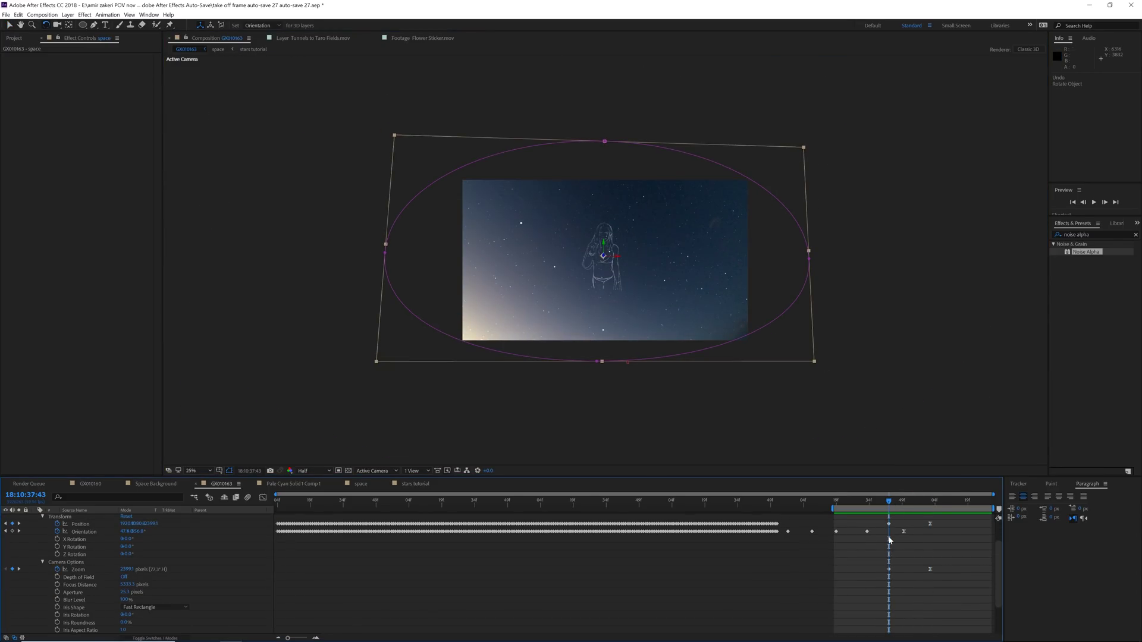
left_click(12, 532)
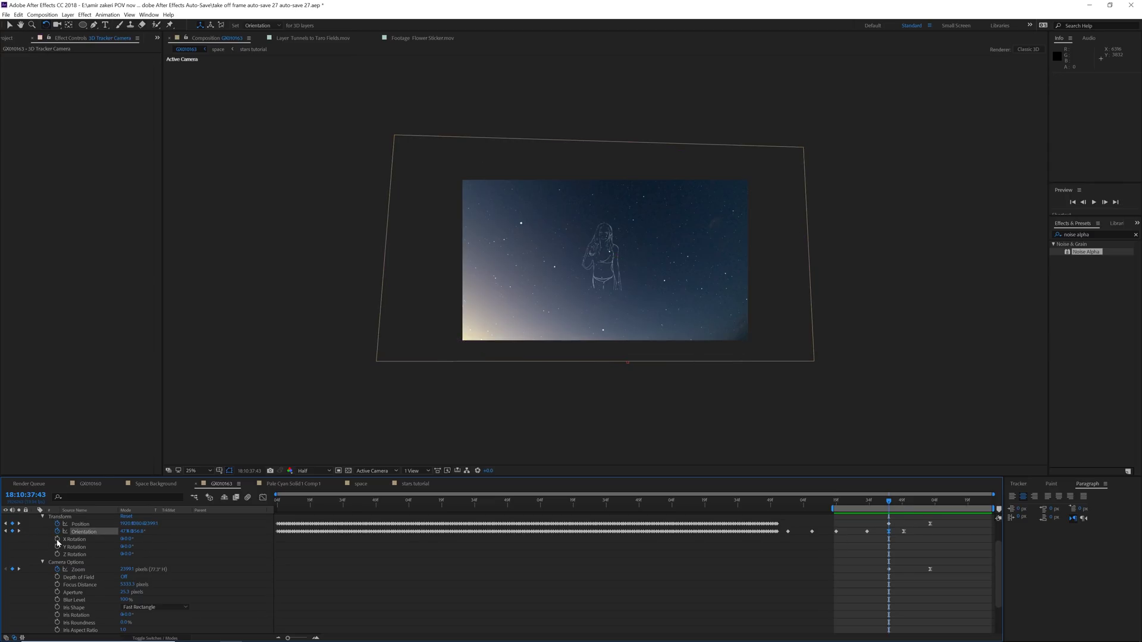
Step: Adjust the 3D Tracker Camera's Orientation and Position at 18:10:38:02 to level and reframe the beach clip
left_click(931, 506)
scroll(149, 567, "up", 1)
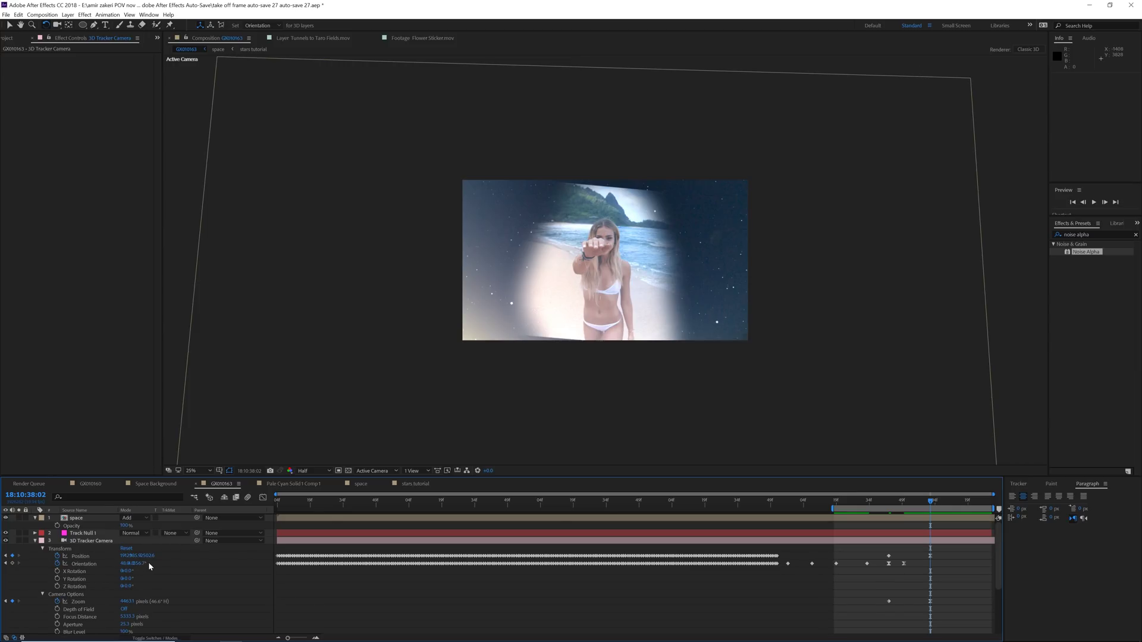
left_click_drag(140, 566, 150, 601)
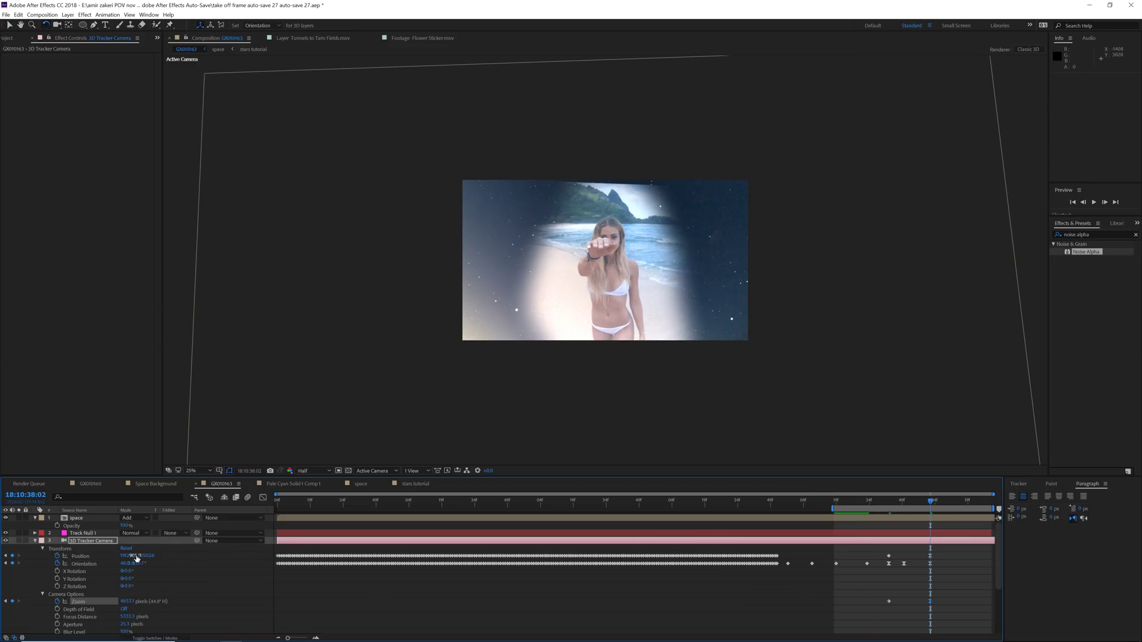
left_click_drag(136, 556, 149, 555)
Step: Set the 3D Tracker Camera's Zoom to 5000 pixels at 18:10:38:02 and preview the camera move
left_click(127, 601)
type("50")
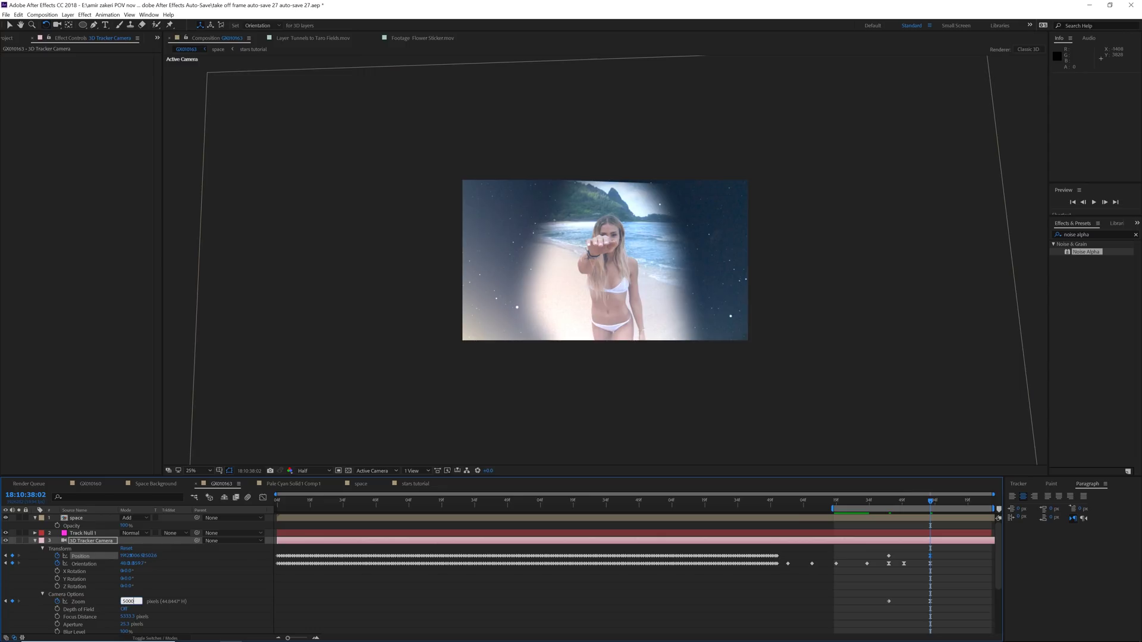
type("00")
key("Return")
key("space")
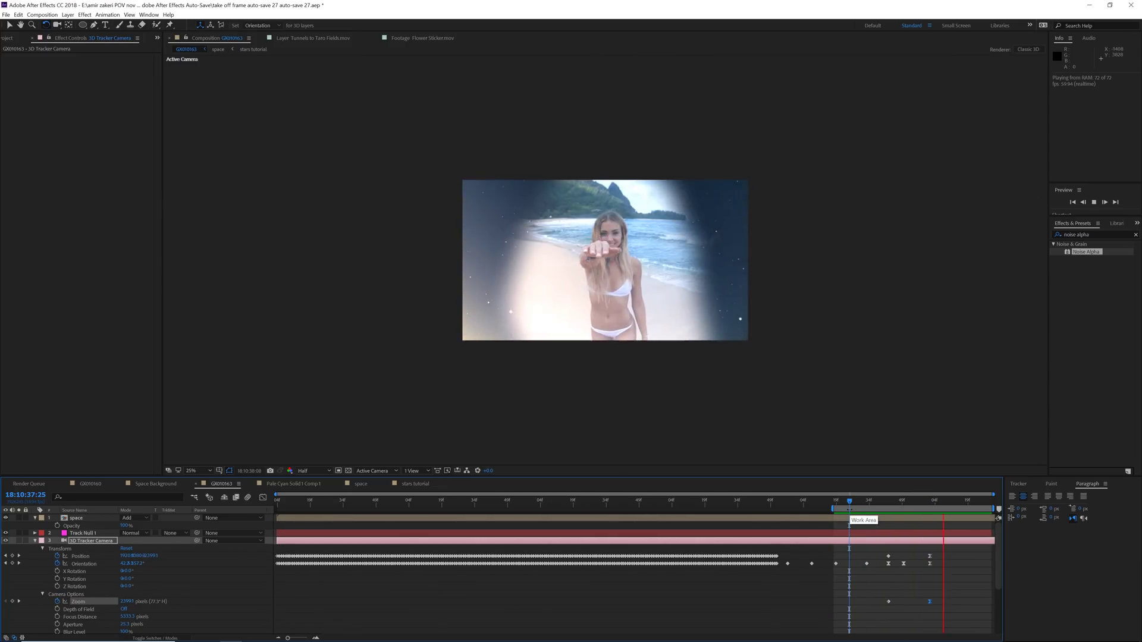
key("space")
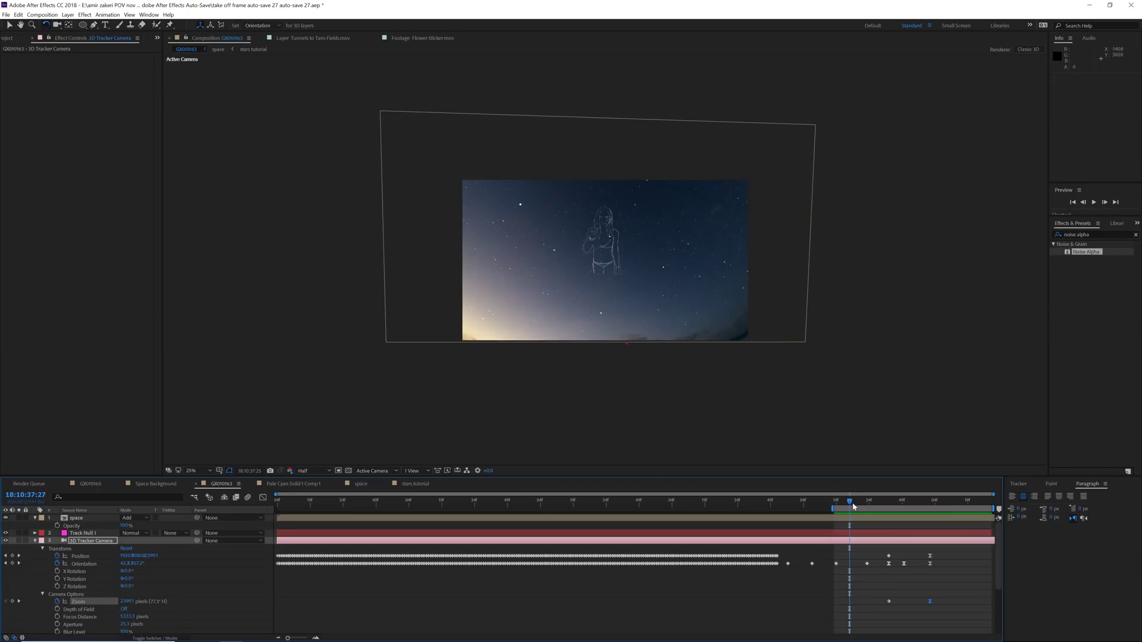
key("space")
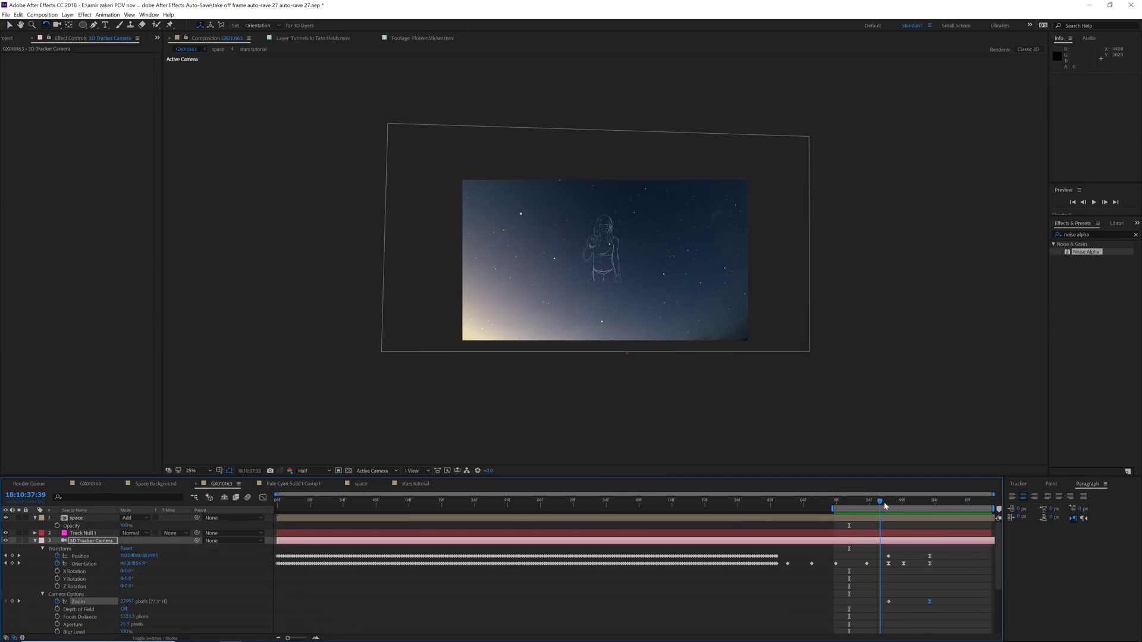
key("space")
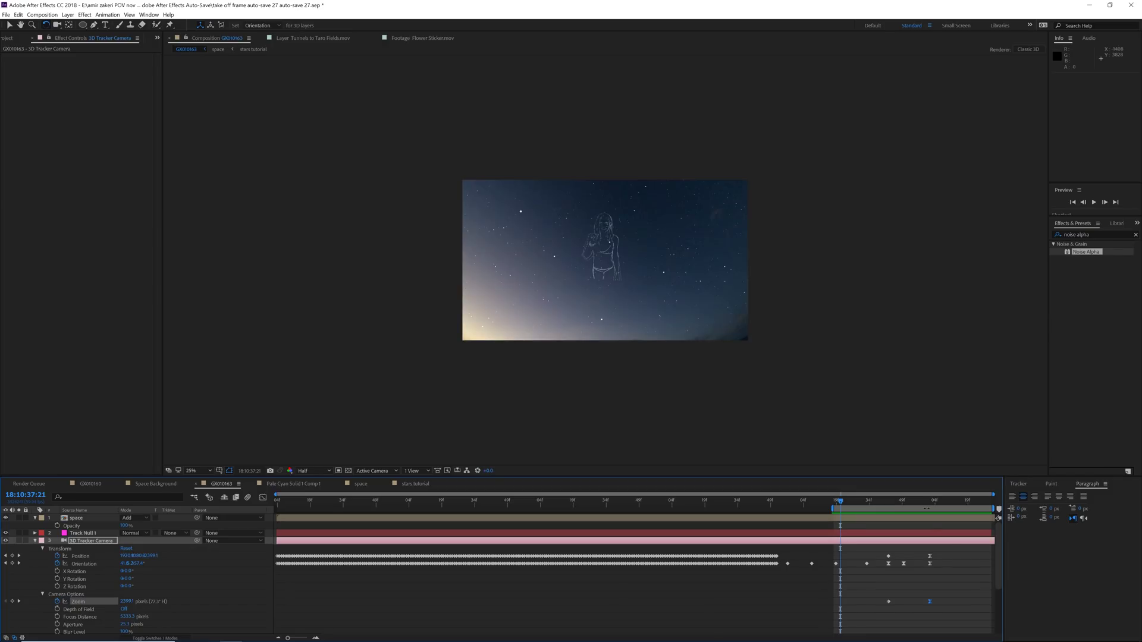
Step: Try to shift the camera's final Position, Orientation and Zoom keyframes about 16 frames further along the timeline
scroll(930, 566, "down", 2)
left_click_drag(942, 590, 965, 534)
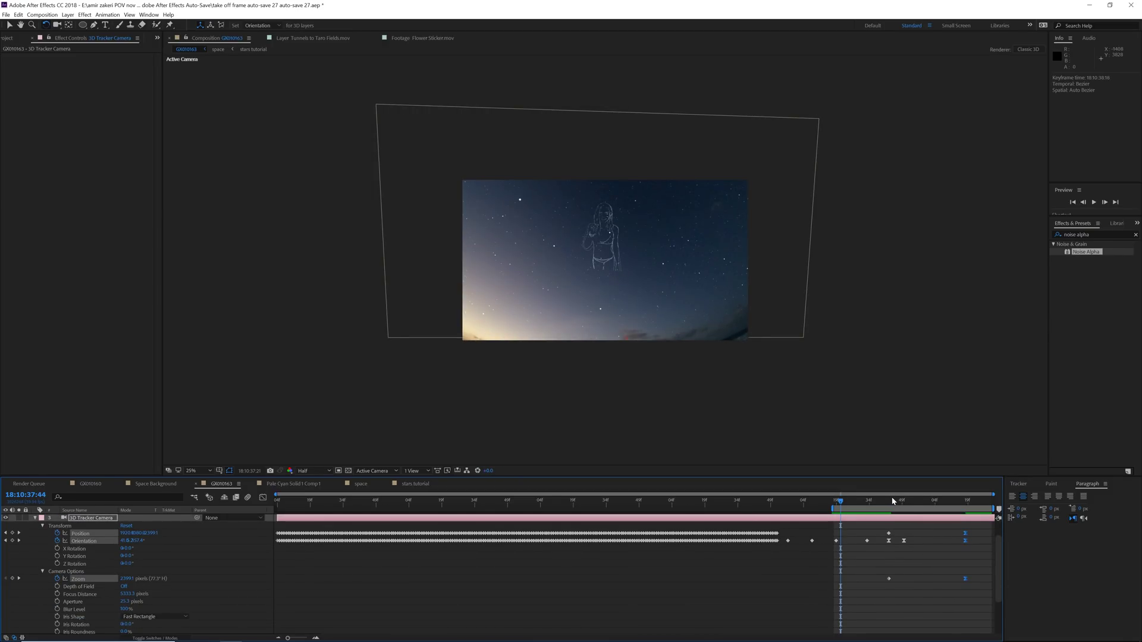
key("ctrl+z")
Step: Solo the moving clip in the space composition at 0:00:04:55 to inspect its masked reveal
left_click_drag(858, 502, 918, 505)
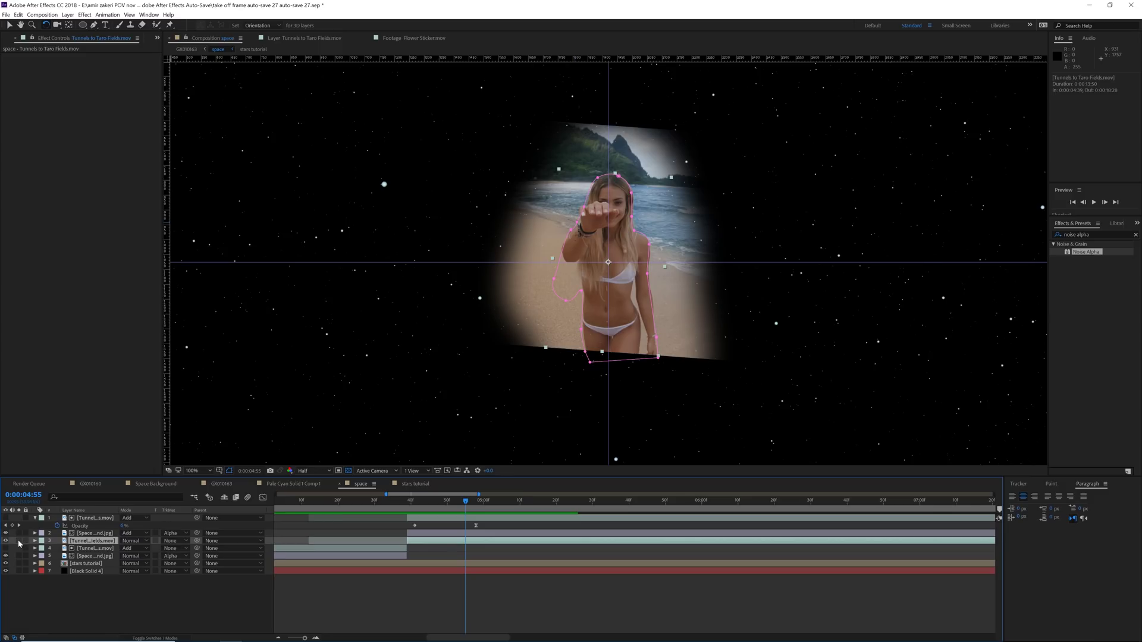
left_click(19, 541)
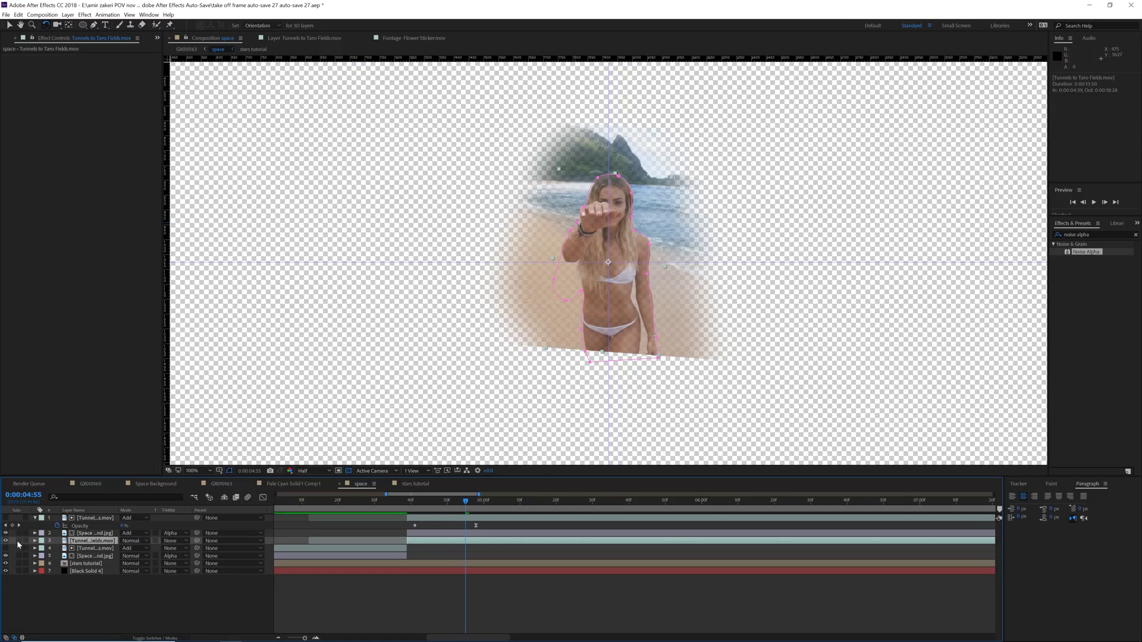
Step: Unsolo the moving clip, shift its final Mask Expansion keyframe earlier to about 0:00:05:00, and apply Easy Ease to it
left_click(19, 541)
key("m")
key("u")
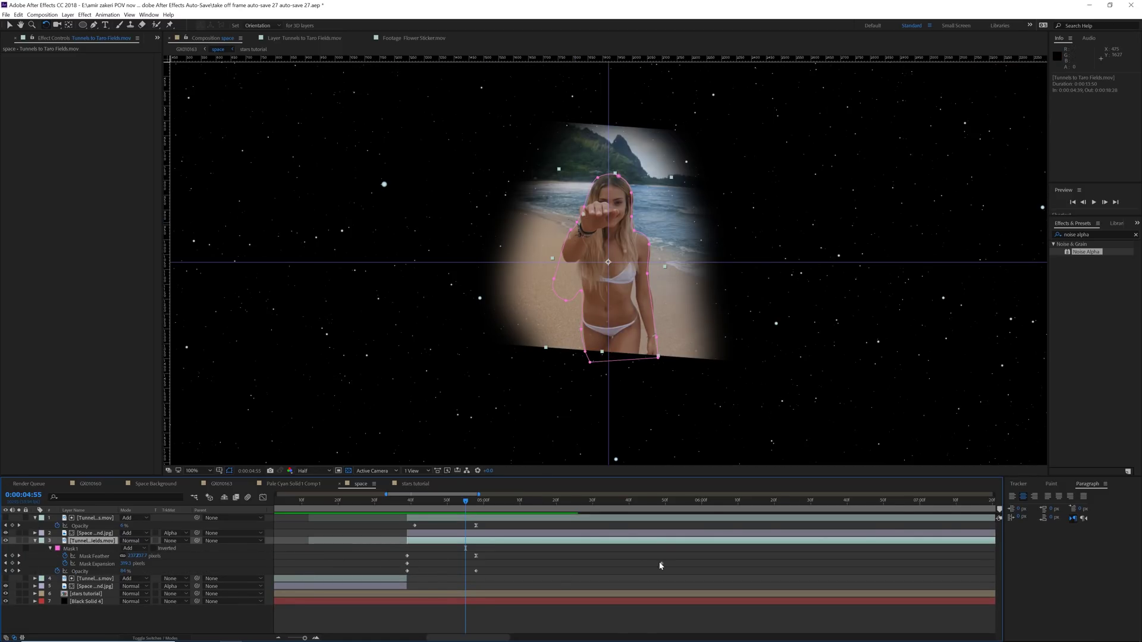
left_click_drag(660, 564, 484, 564)
right_click(485, 565)
mouse_move(507, 559)
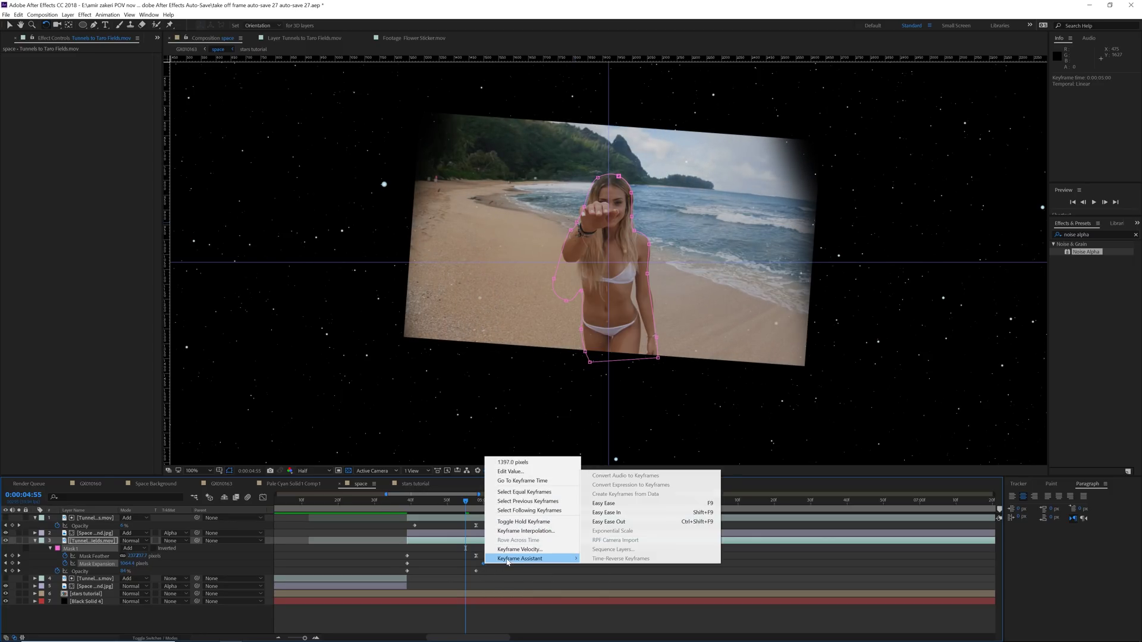
left_click(603, 504)
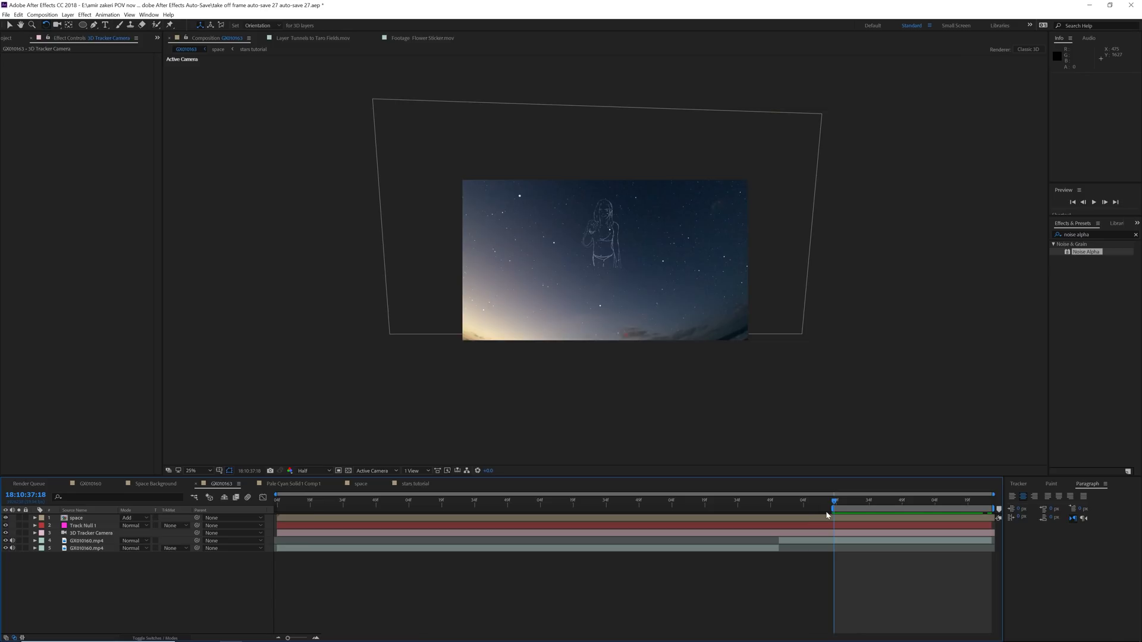
Step: Enable motion blur in the main campfire composition and preview the zoom into the beach clip
left_click(248, 499)
left_click(154, 638)
key("space")
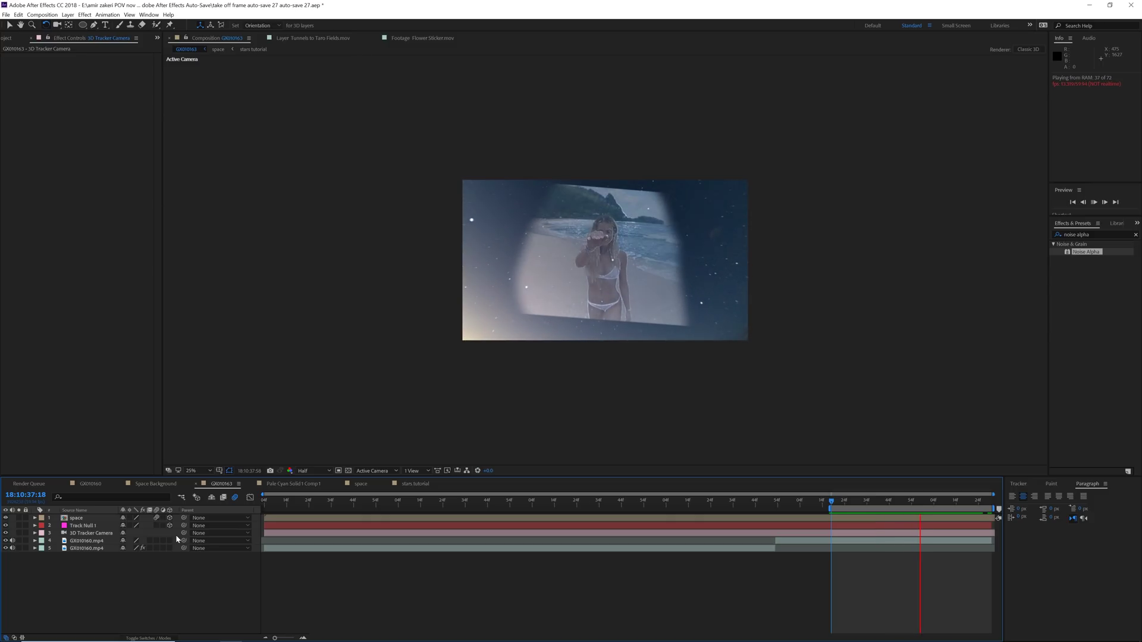
key("space")
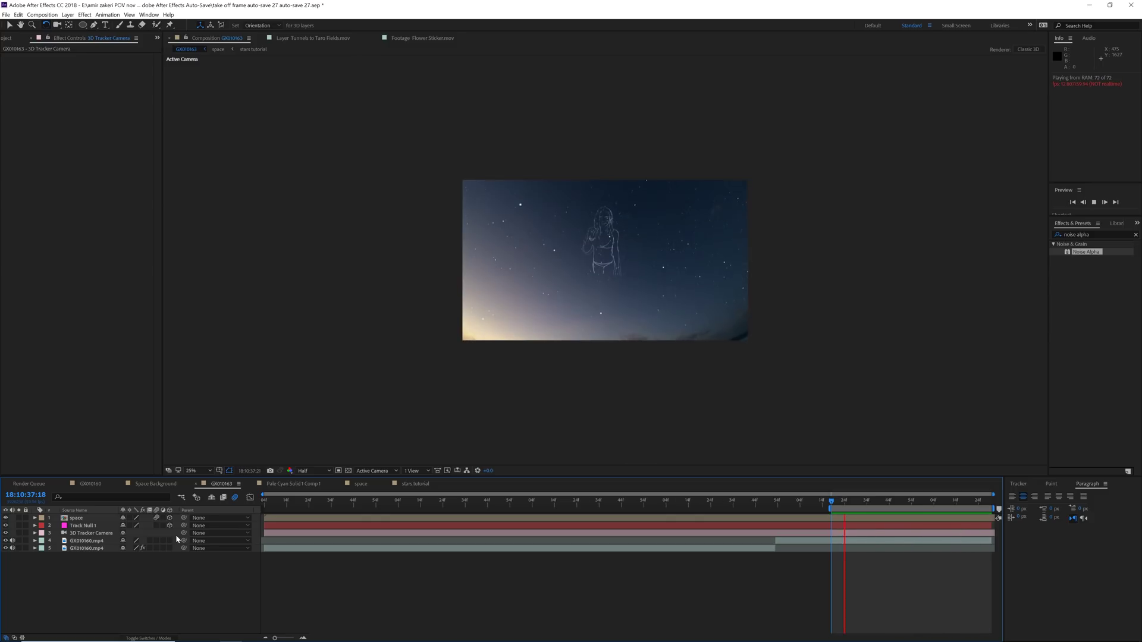
Step: Duplicate the space layer and set the upper copy's blending mode to Normal
left_click(108, 520)
key("F4")
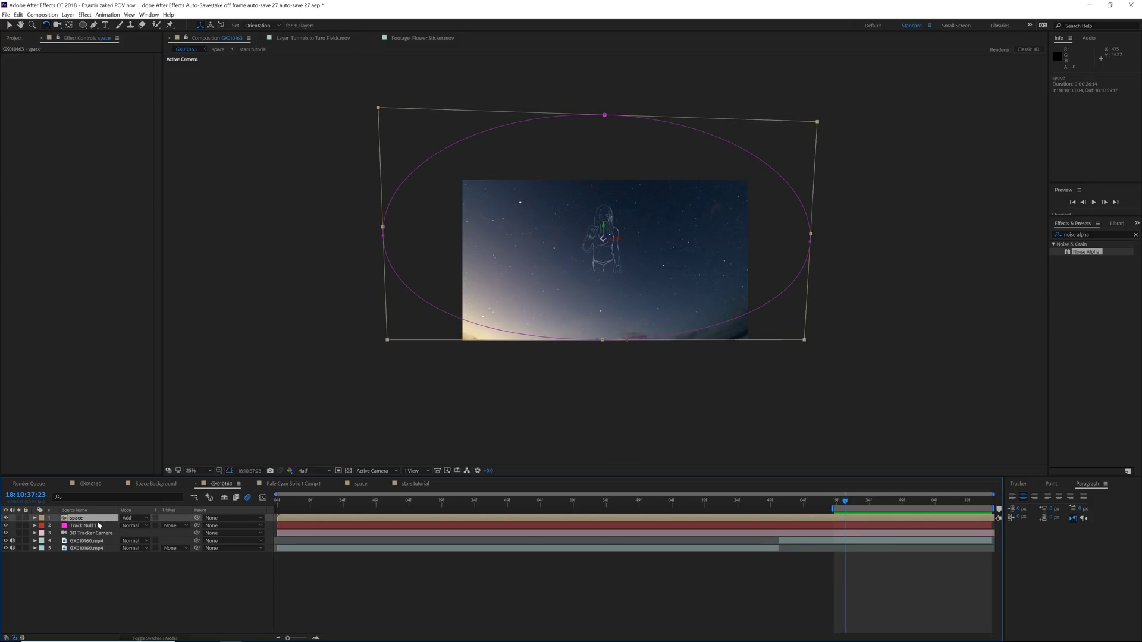
key("ctrl+d")
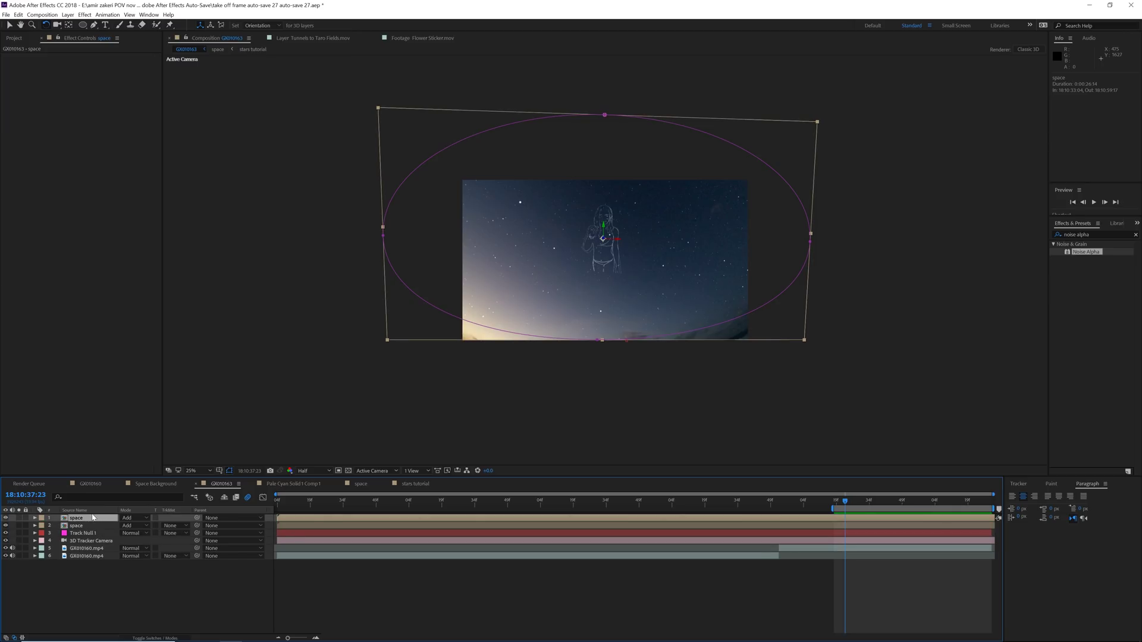
left_click(133, 517)
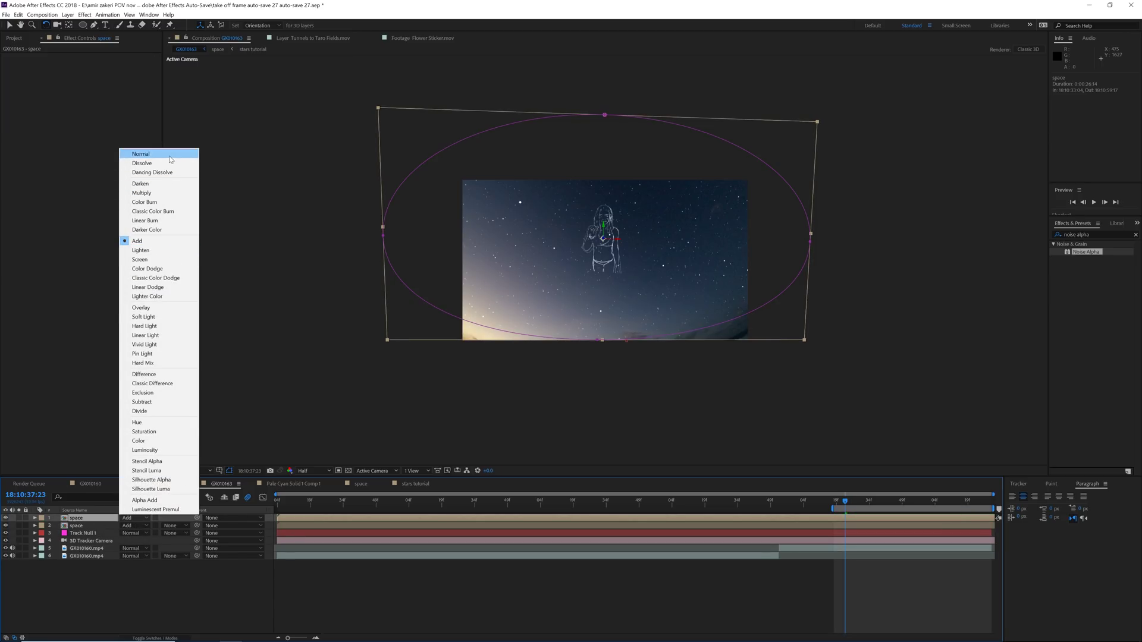
left_click(141, 154)
Step: Keyframe the upper space layer's Opacity from 0% at about 18:10:37:47 to 100% at 18:10:38:15, easing the final keyframe
key("t")
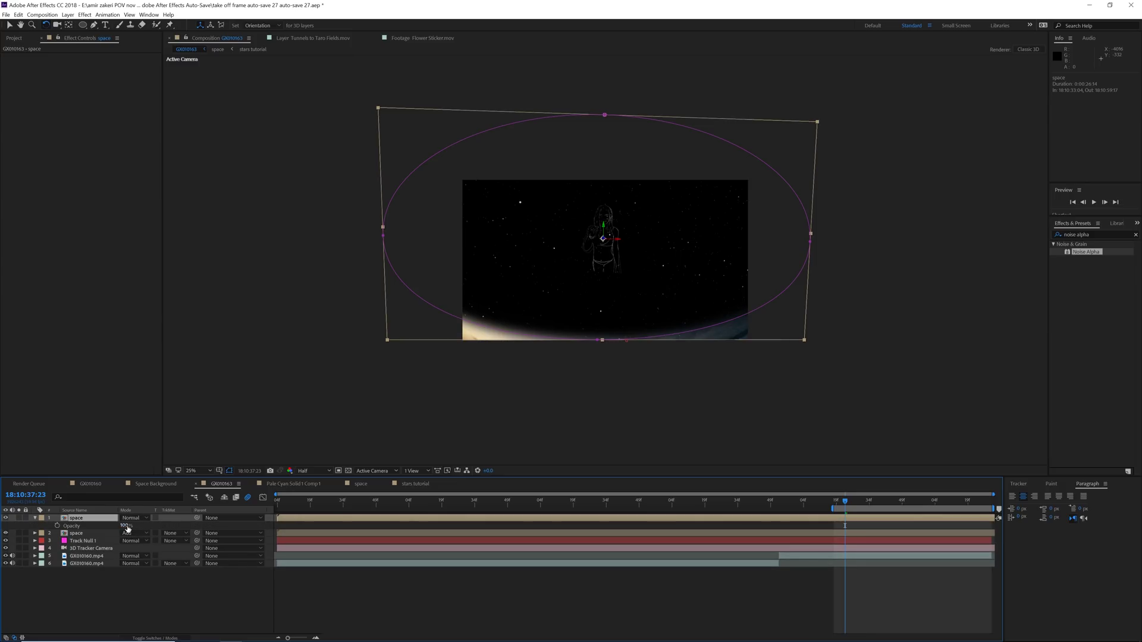
left_click_drag(126, 526, 59, 527)
left_click(58, 526)
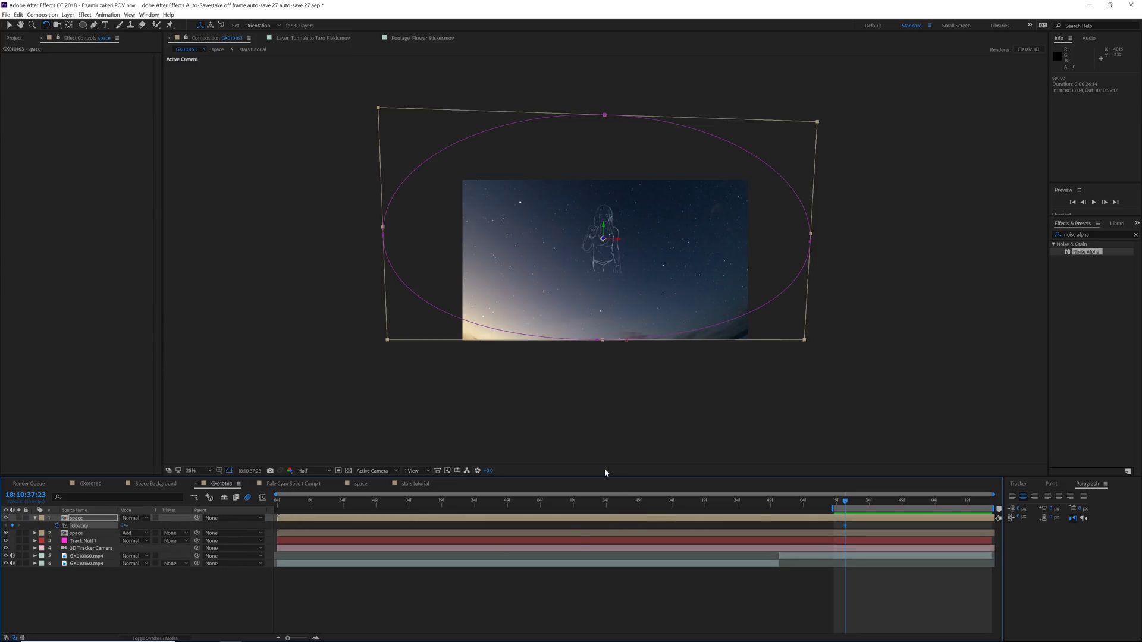
left_click_drag(845, 502, 959, 513)
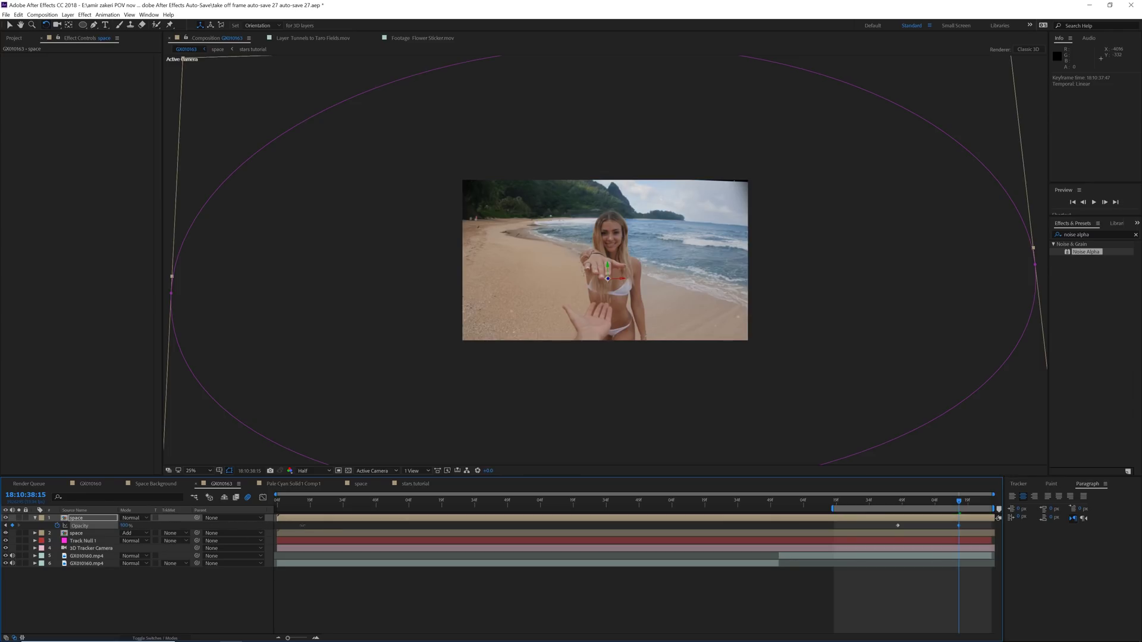
right_click(960, 529)
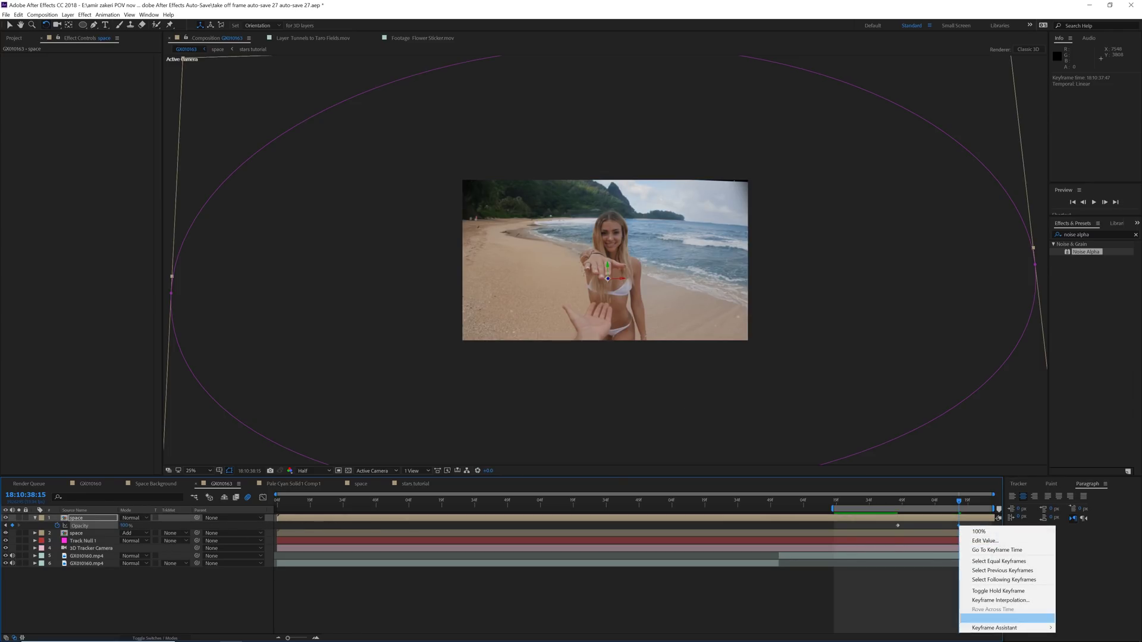
mouse_move(1005, 614)
left_click(862, 572)
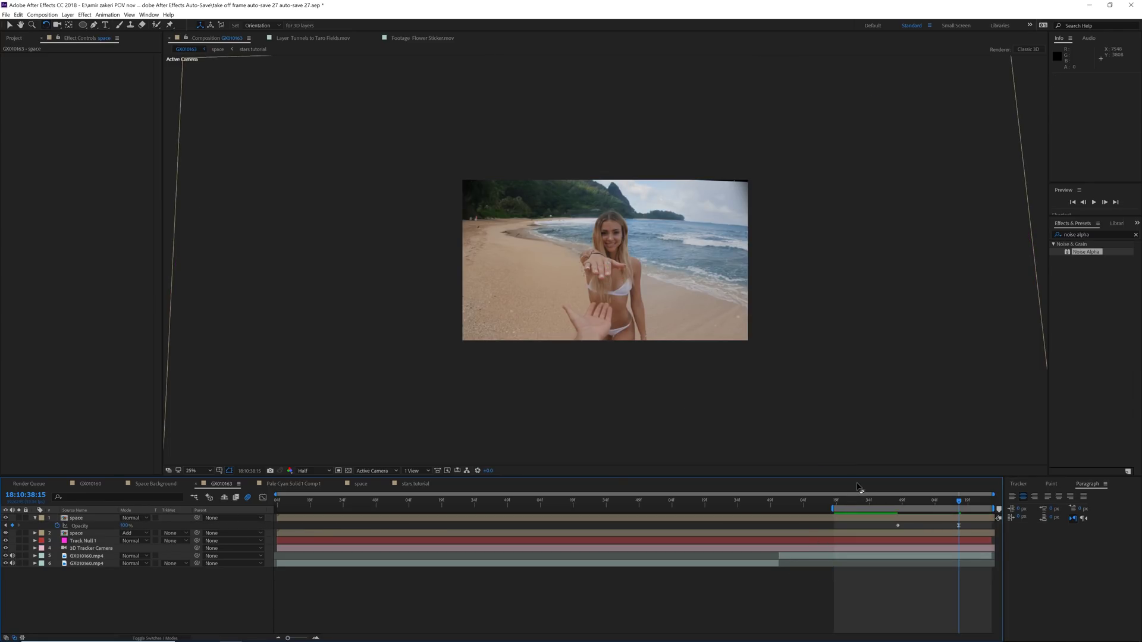
Step: Preview the opacity fade of the upper space layer during the camera zoom
left_click(897, 501)
mouse_move(899, 507)
left_mouse_down()
mouse_move(948, 506)
mouse_move(914, 507)
left_mouse_up()
key("space")
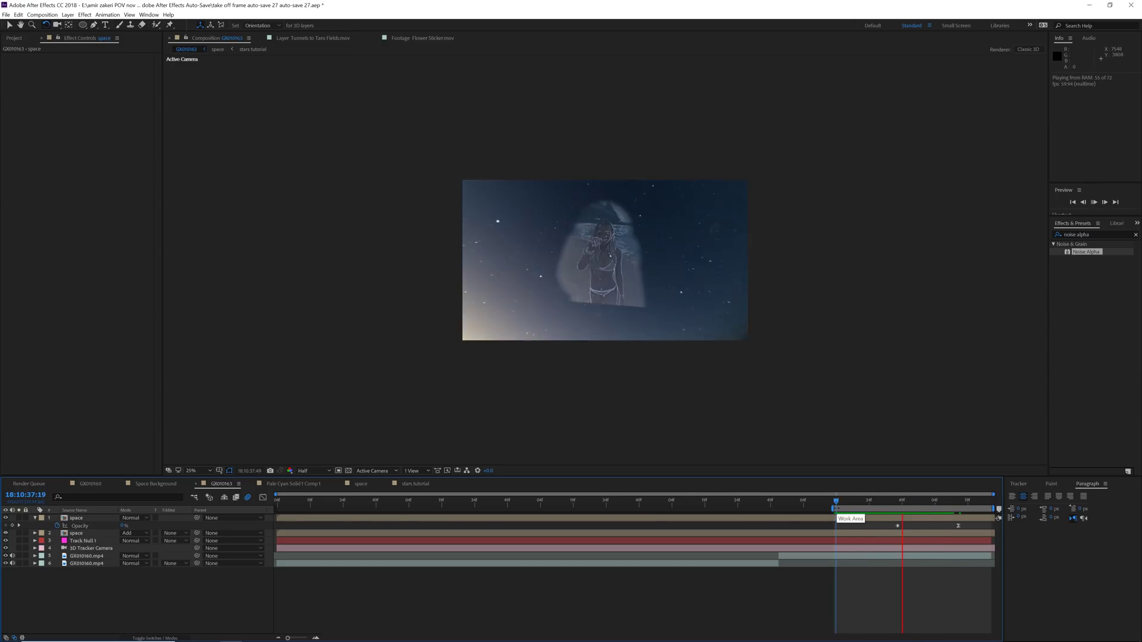
left_click(920, 506)
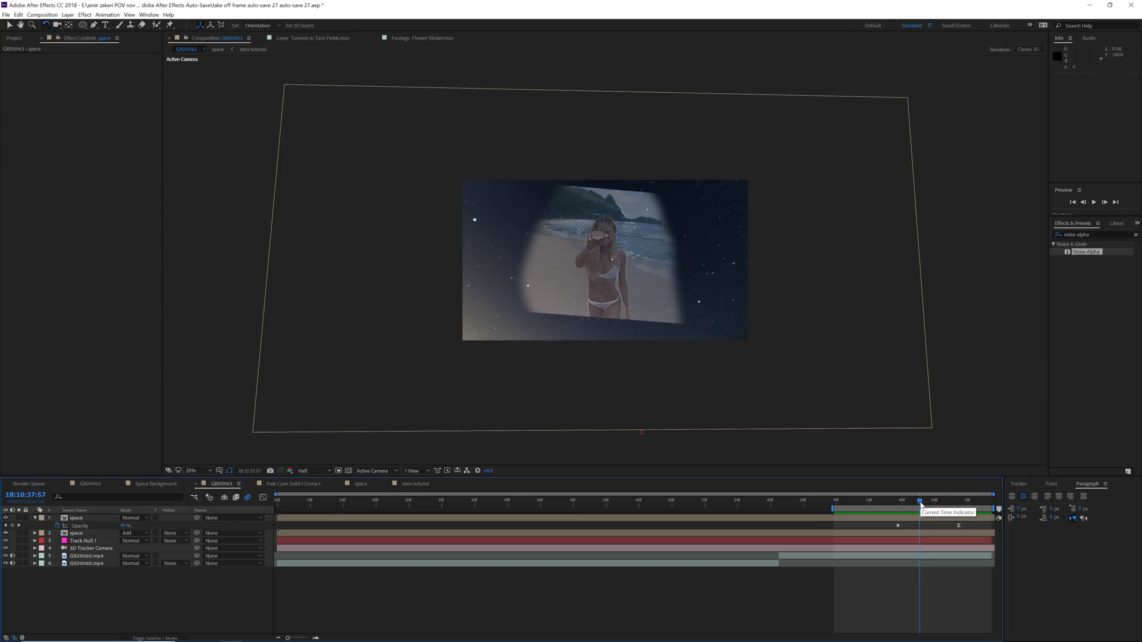
Step: Match the 3D Tracker Camera's zoom start at 18:10:37:43 with a Position keyframe on Camera 1 at 0:00:04:39 in the stars tutorial composition
left_click(117, 550)
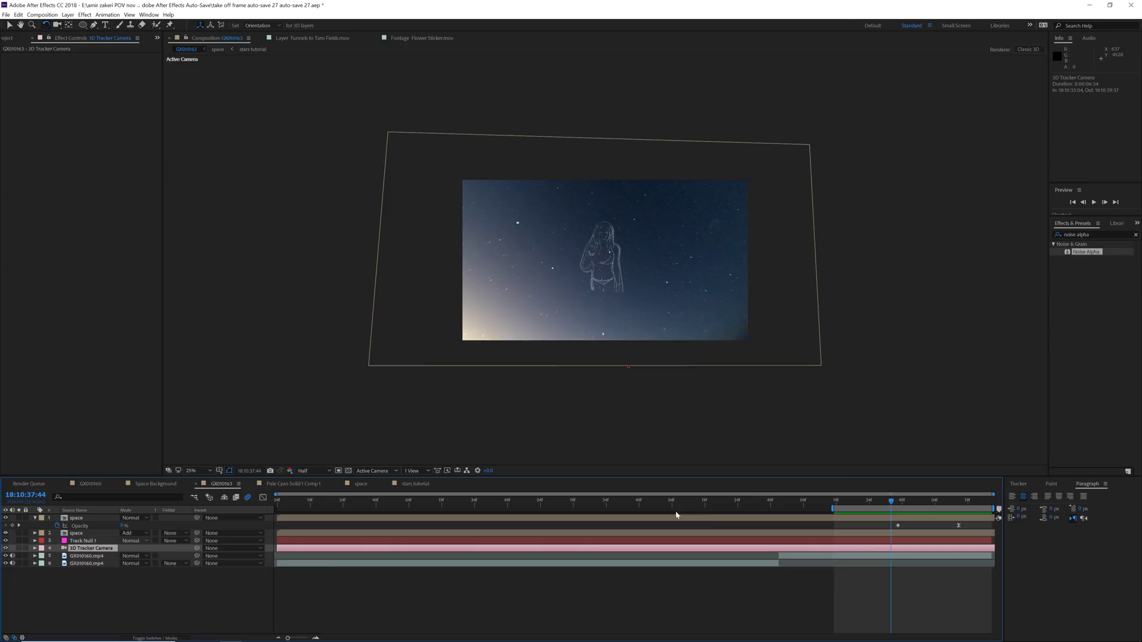
key("u")
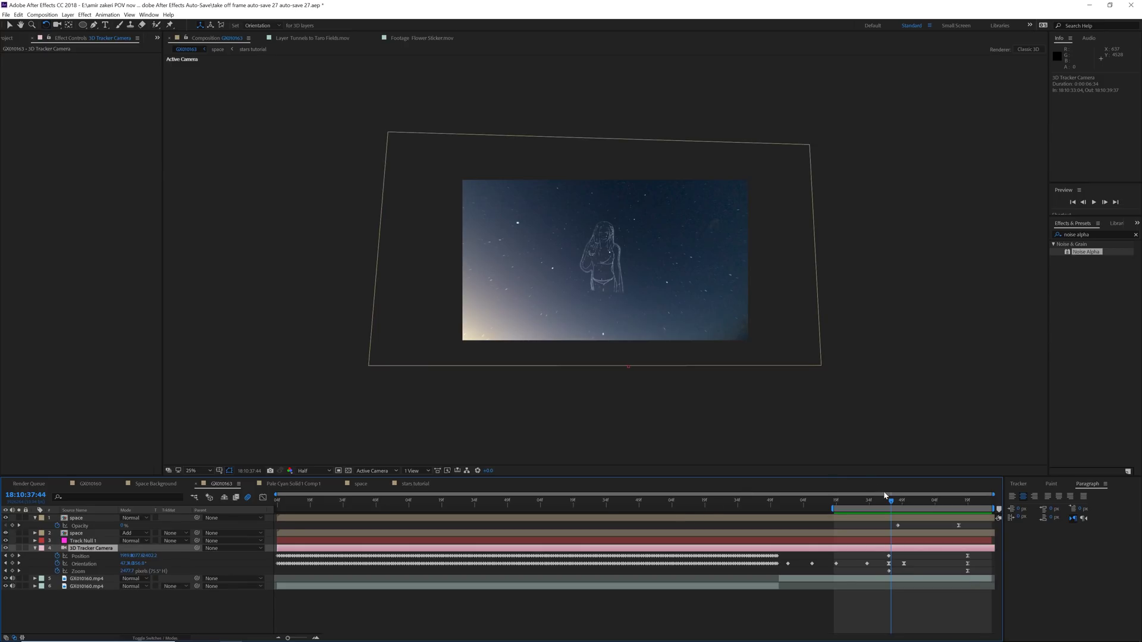
left_click_drag(884, 502, 889, 509)
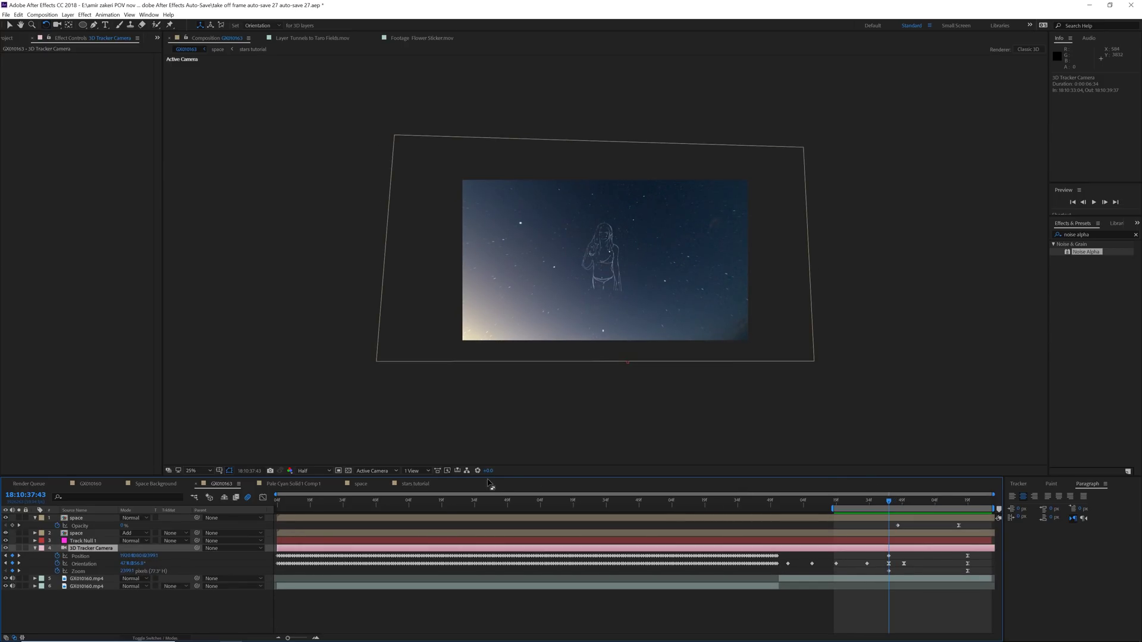
left_click(419, 486)
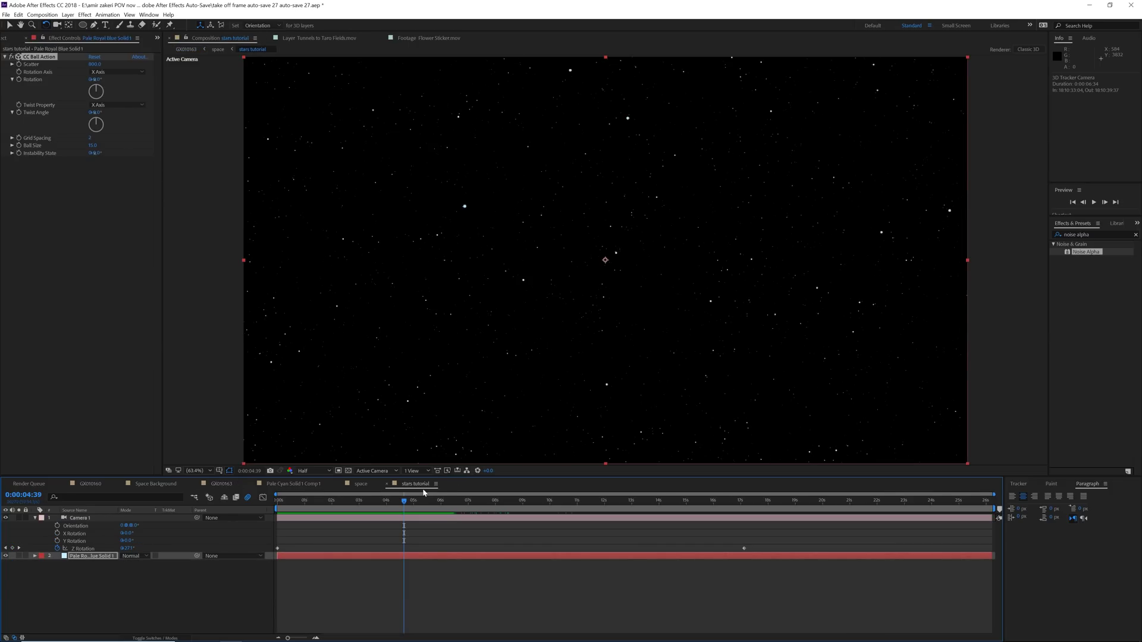
left_click(35, 519)
left_click(35, 519)
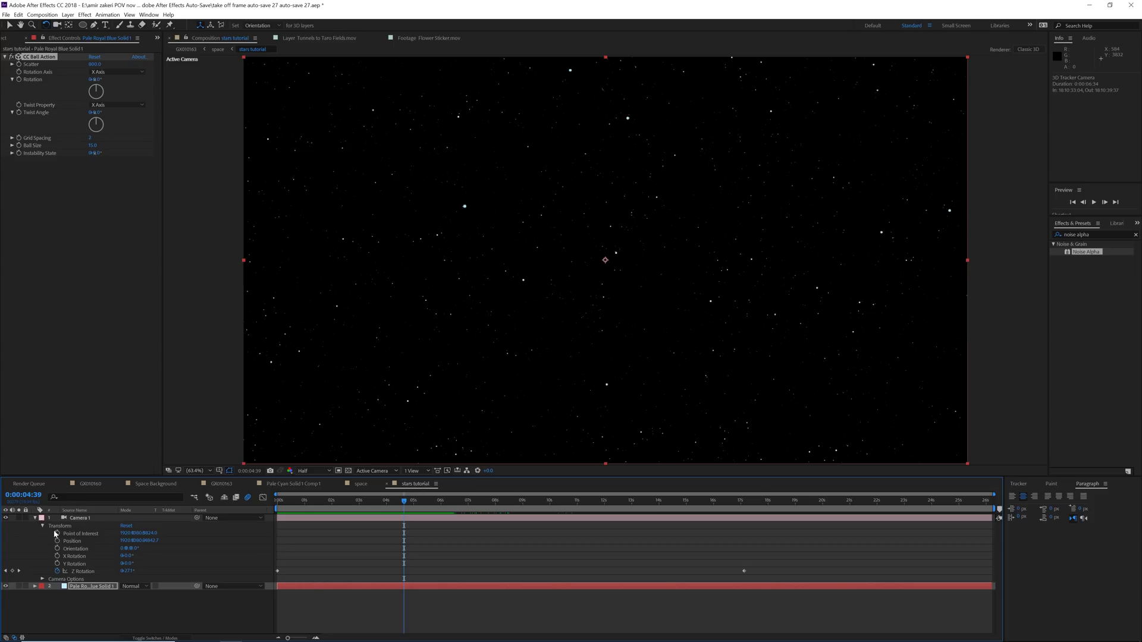
left_click(57, 542)
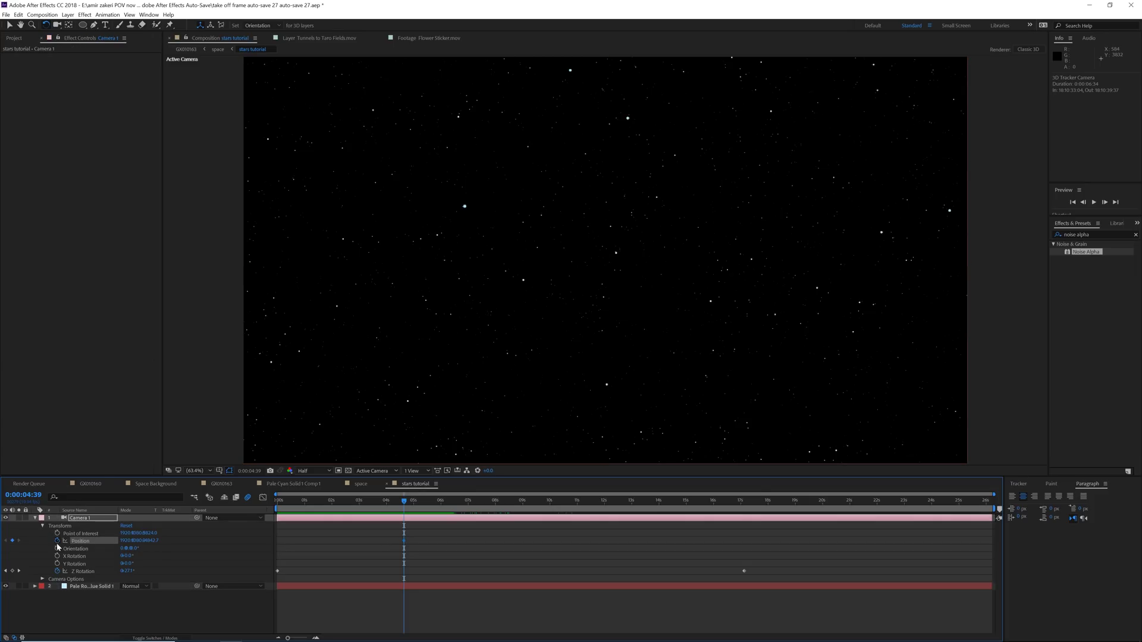
Step: Move Camera 1's Position to Z -2452.7 at 0:00:05:15 and shift its final Z Rotation keyframe earlier to about 12.5 seconds
left_click(229, 484)
left_click(966, 505)
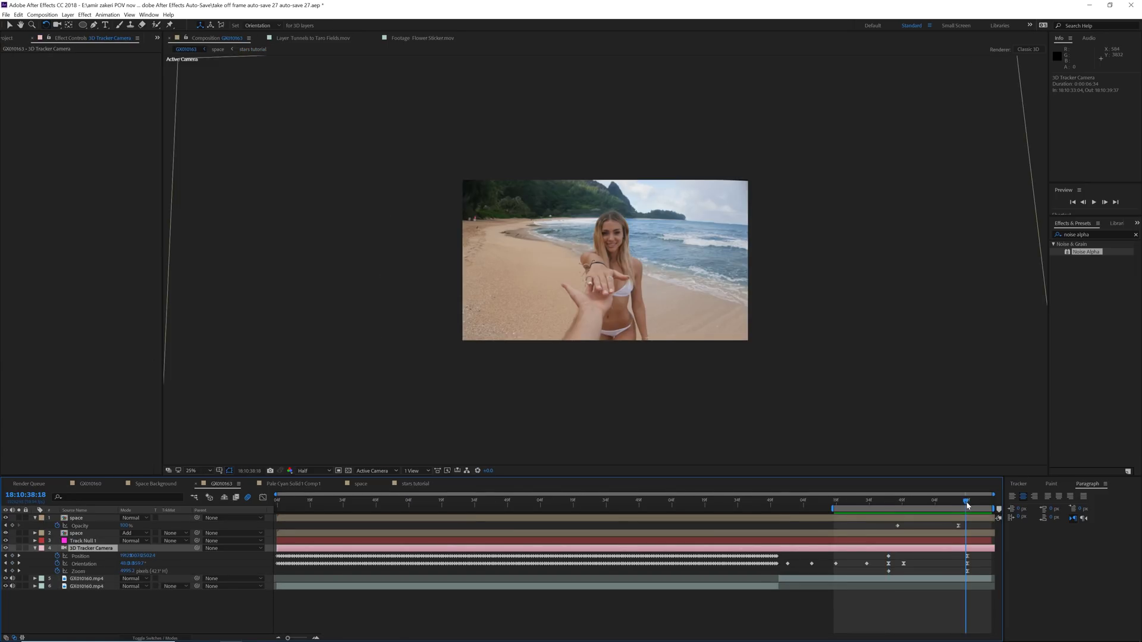
left_click(415, 484)
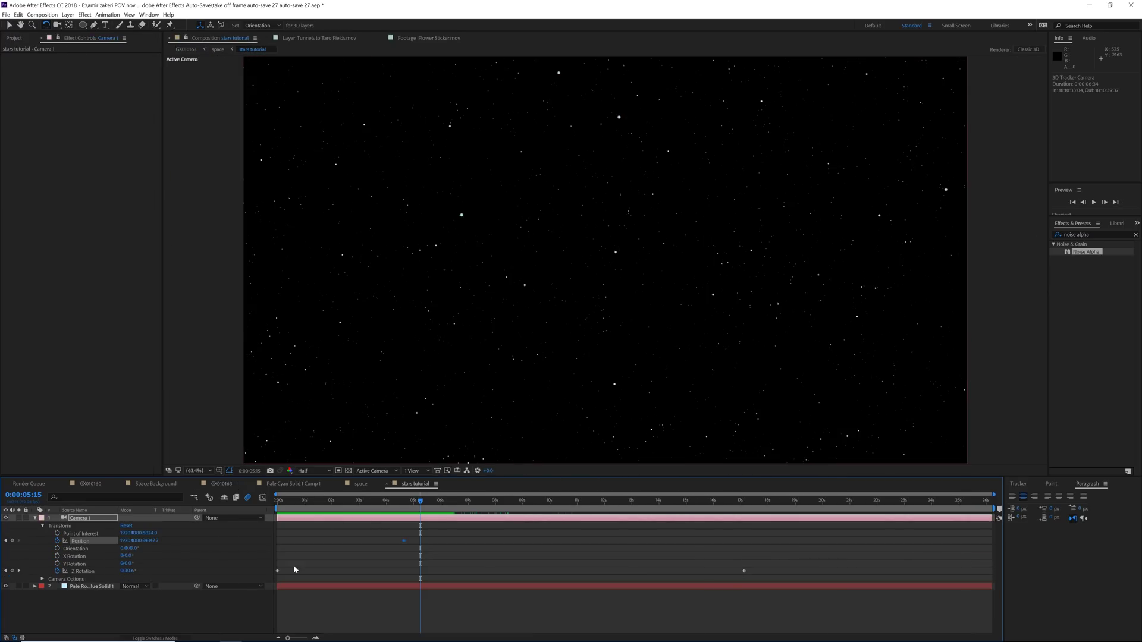
left_click(444, 545)
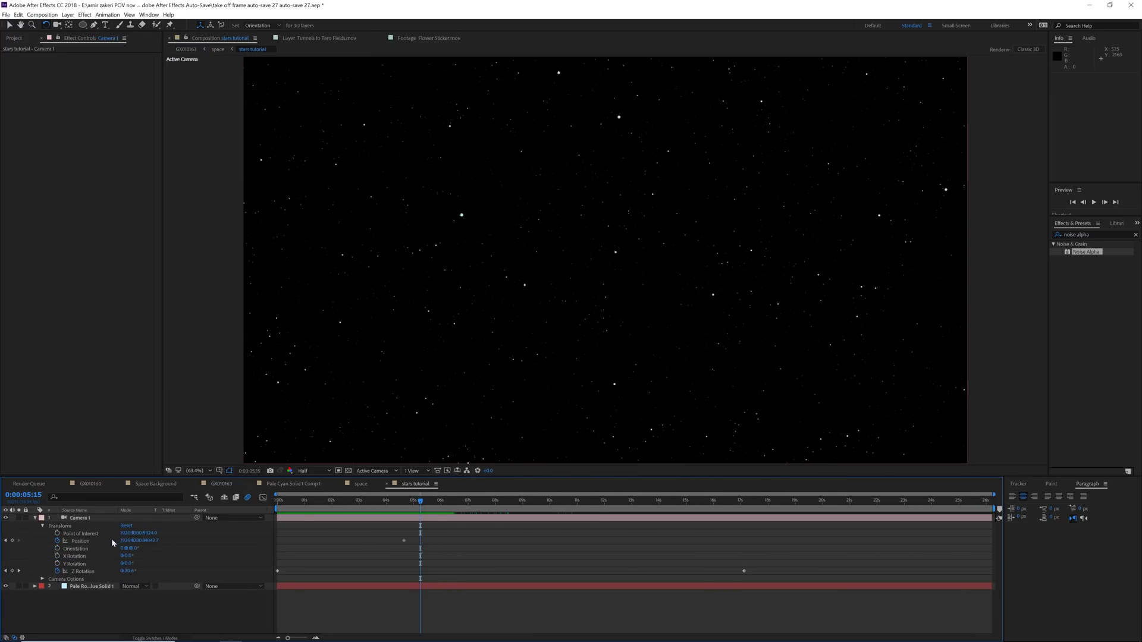
left_click_drag(155, 542, 143, 541)
left_click_drag(339, 550, 1139, 550)
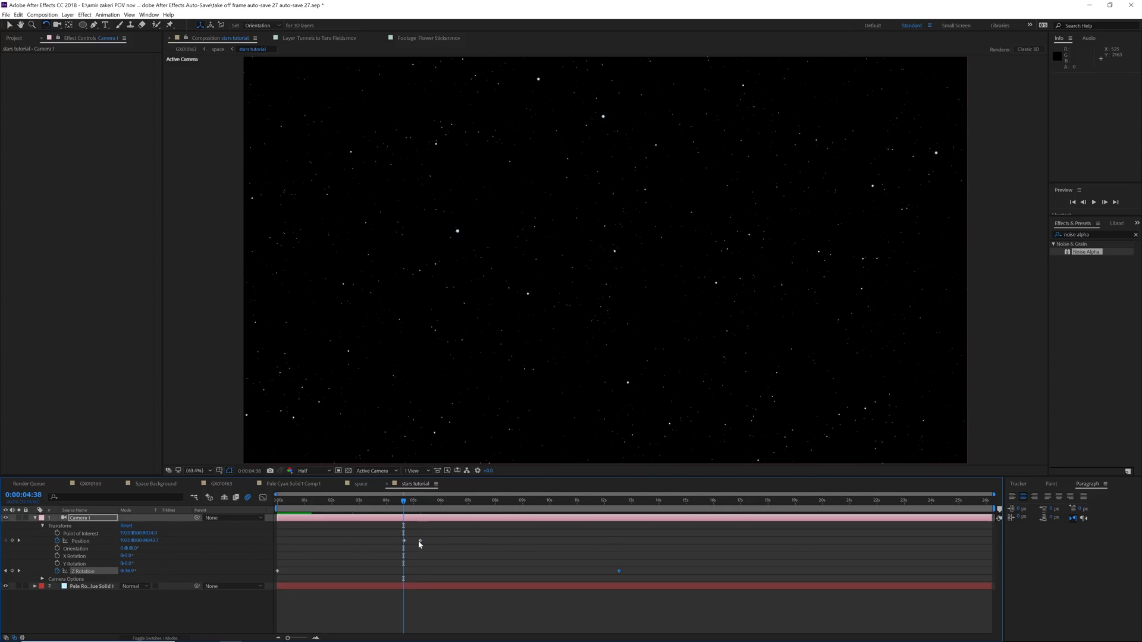
Step: Apply Easy Ease to Camera 1's final Position keyframe at 0:00:05:15 and preview the move through the stars
right_click(420, 542)
mouse_move(470, 604)
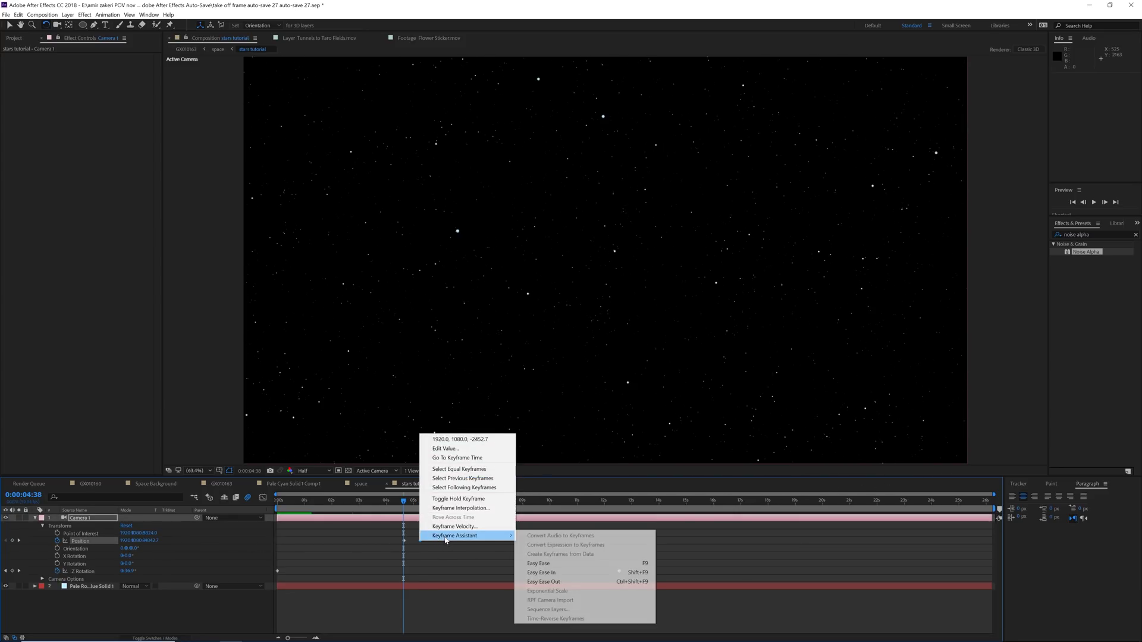
left_click(548, 563)
key("space")
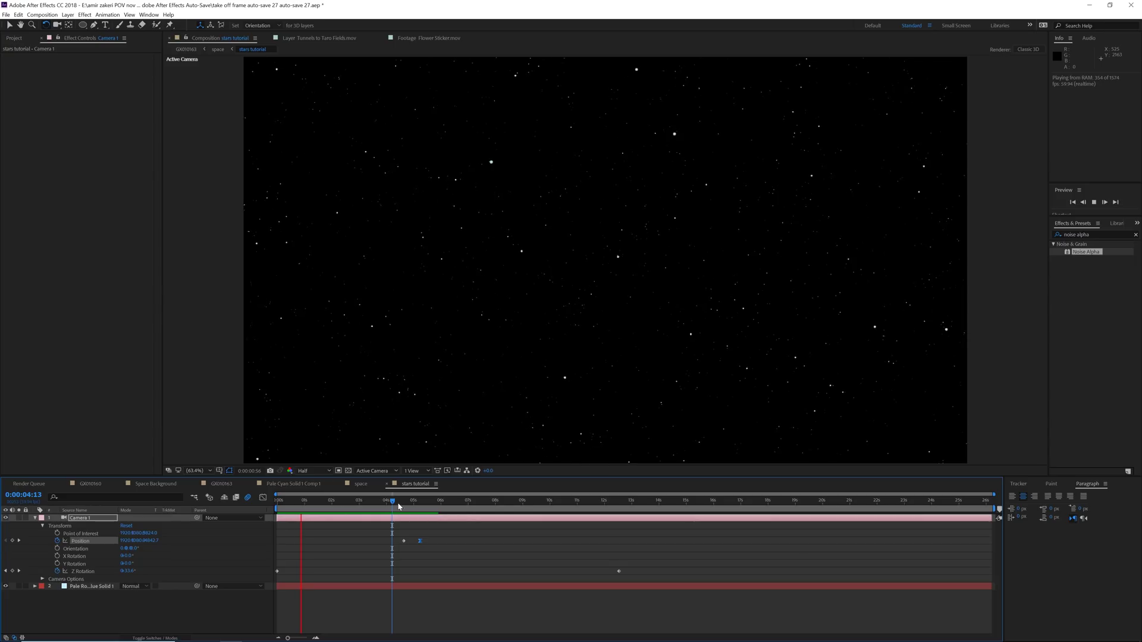
key("space")
left_click_drag(392, 502, 425, 505)
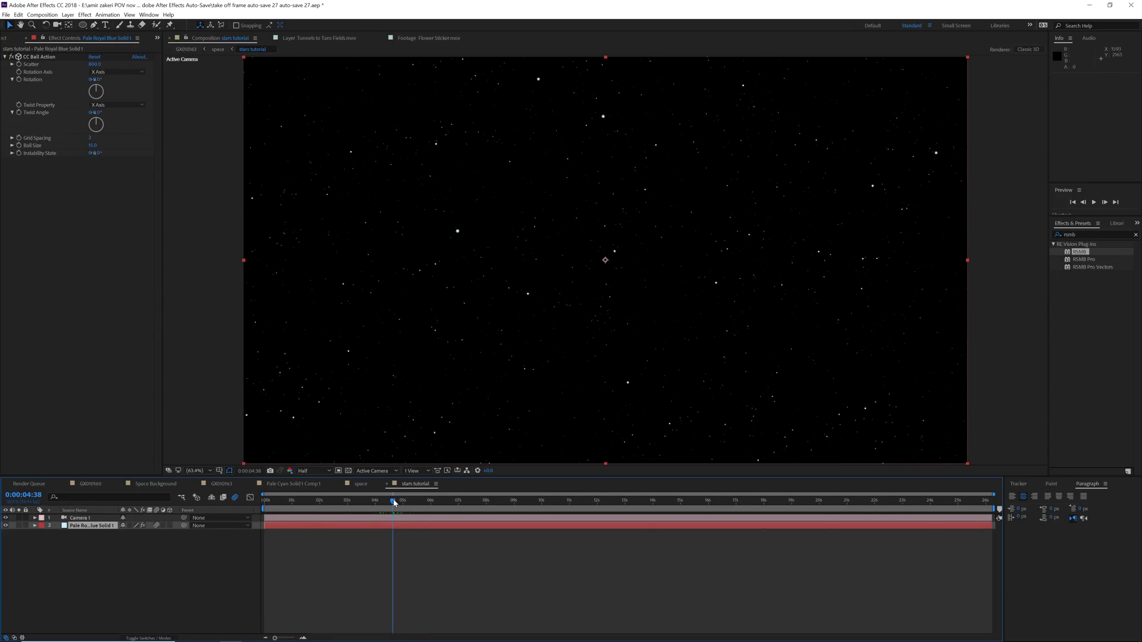
Step: Apply the Echo effect to the Pale Royal Blue Solid 1 star layer and shorten the Echo Time
left_click_drag(394, 502, 398, 503)
left_click_drag(1090, 235, 952, 218)
type("echo")
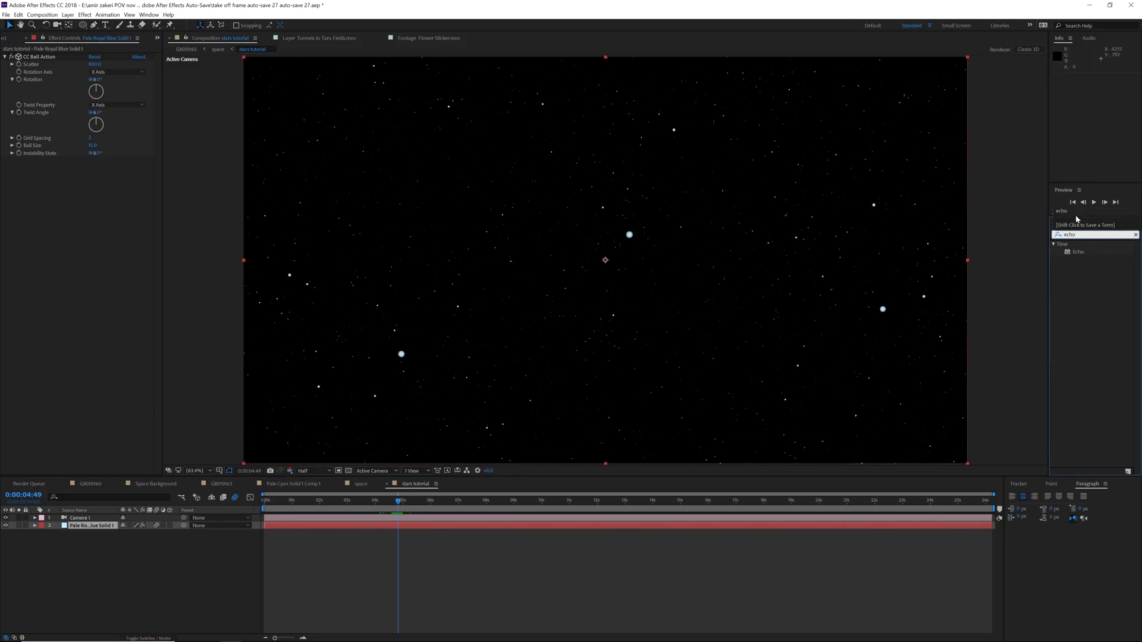
left_click_drag(1077, 252, 92, 527)
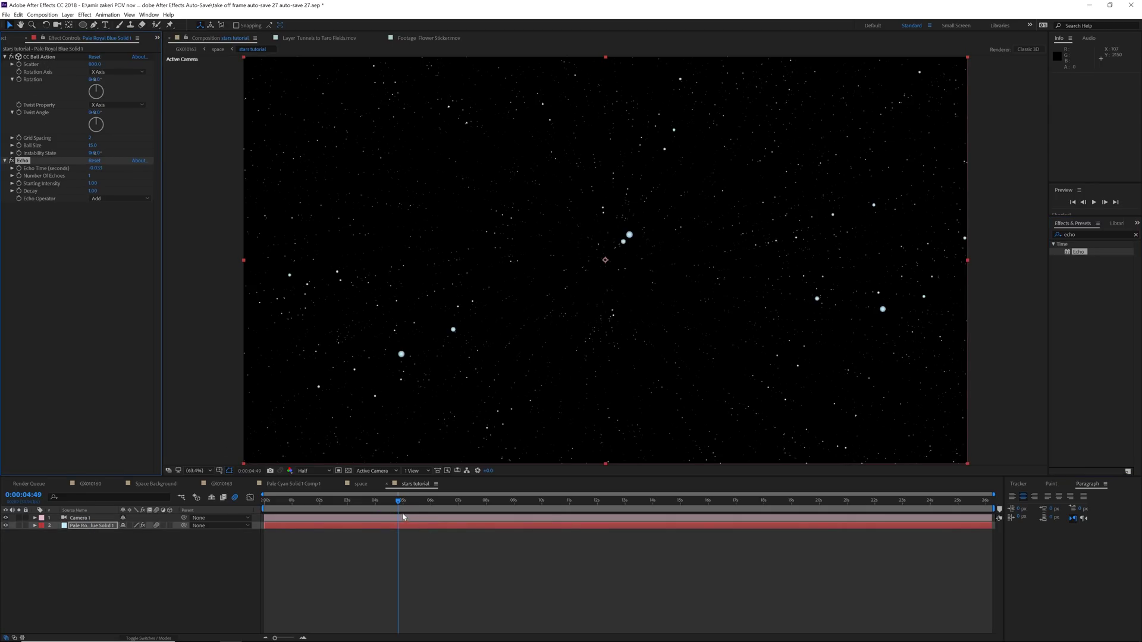
left_click(95, 168)
Step: Keyframe the star layer's Number Of Echoes from 0 at 0:00:04:37 to a high value at 0:00:05:15 for long star trails
left_click(365, 519)
key("u")
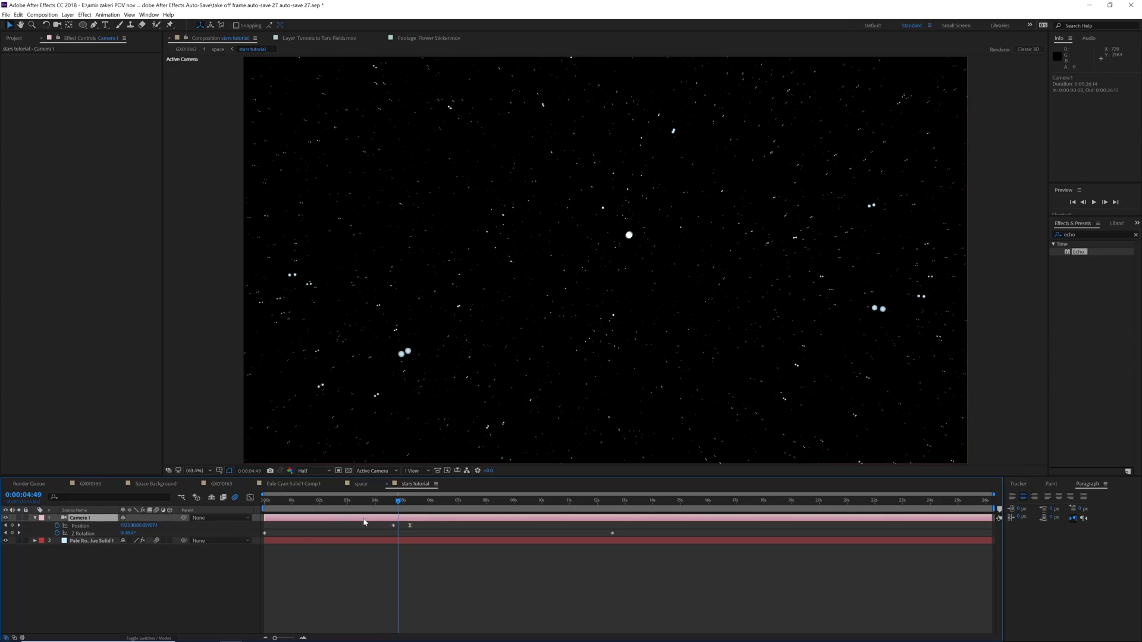
left_click(92, 541)
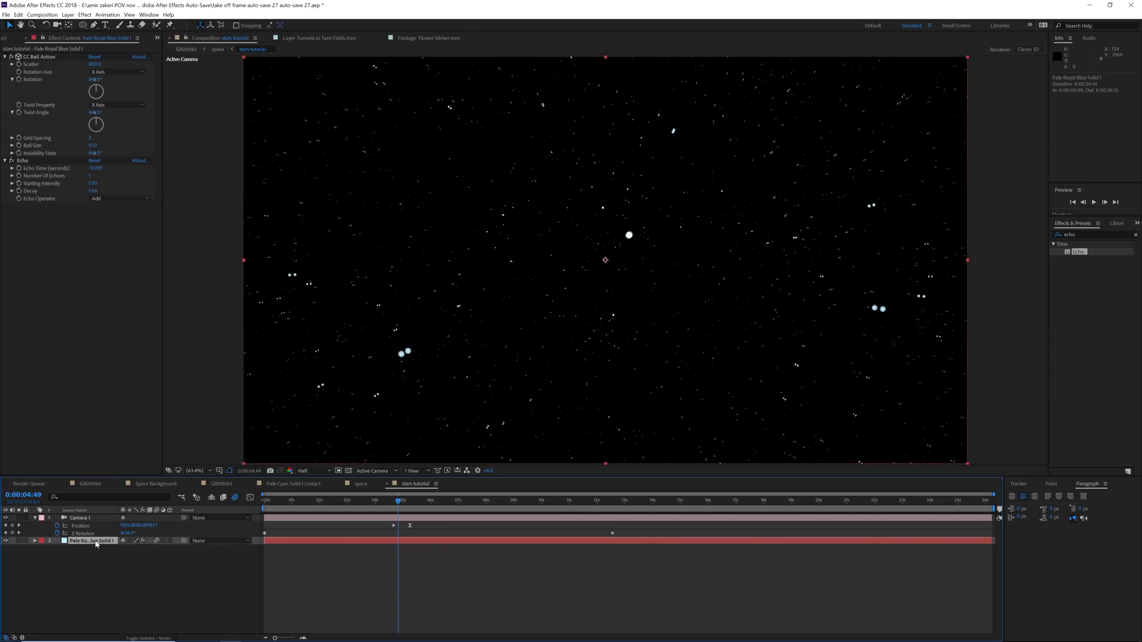
left_click(390, 503)
left_click_drag(390, 505, 392, 504)
key("=")
key("=")
key("=")
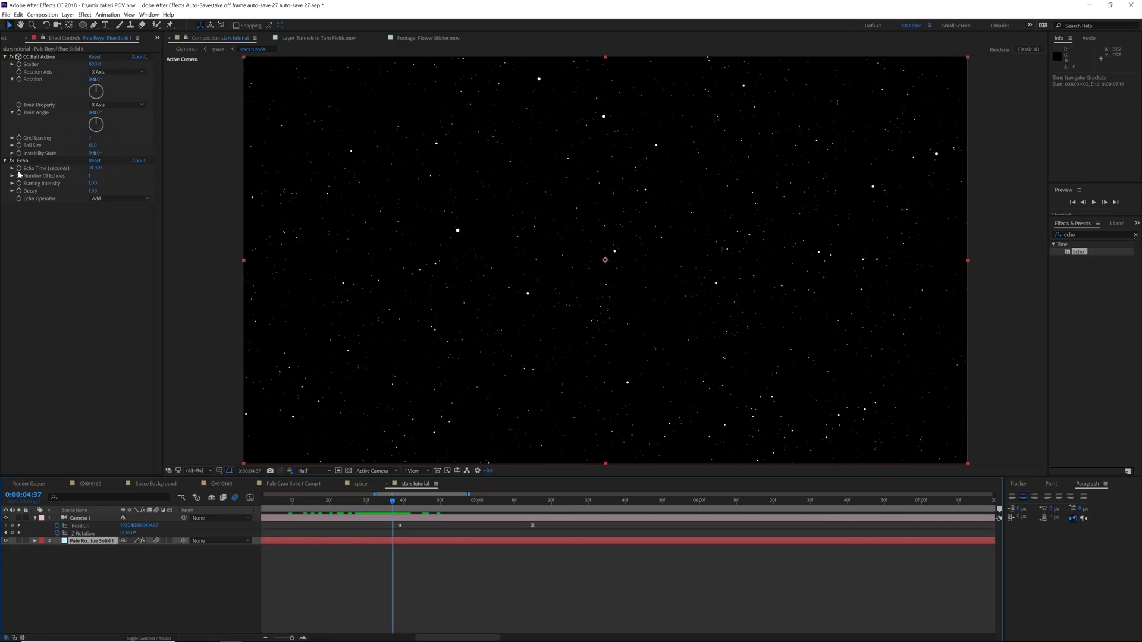
left_click(19, 176)
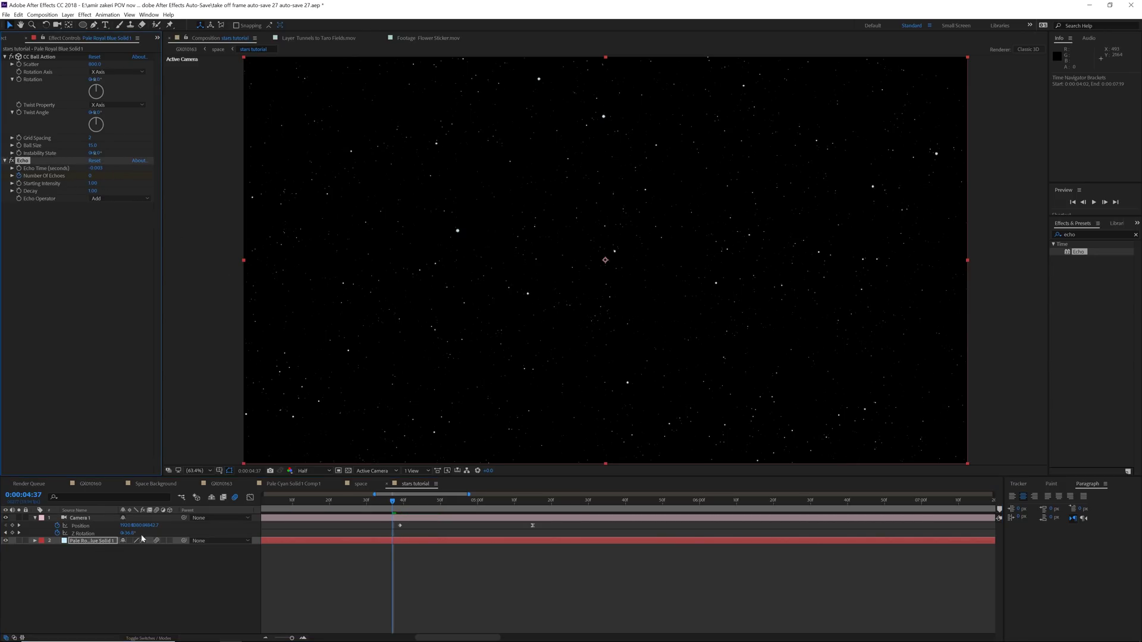
key("u")
left_click_drag(403, 505, 534, 510)
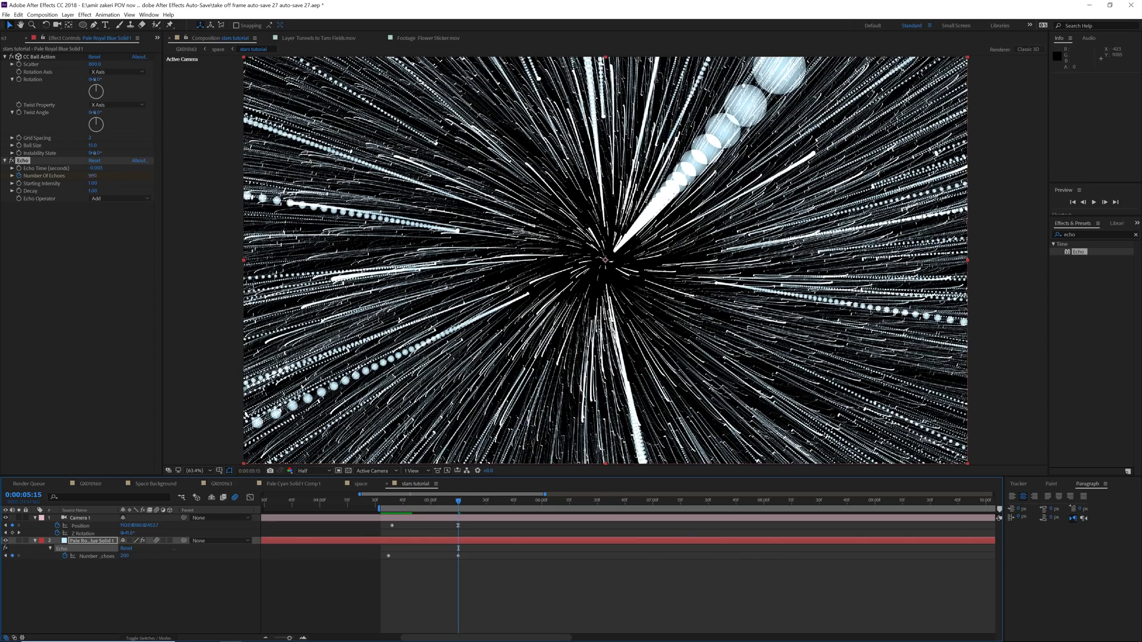
Step: Set the star layer's Number Of Echoes to 50 at 0:00:05:15 and preview the star trails
left_click(92, 175)
type("50")
key("Return")
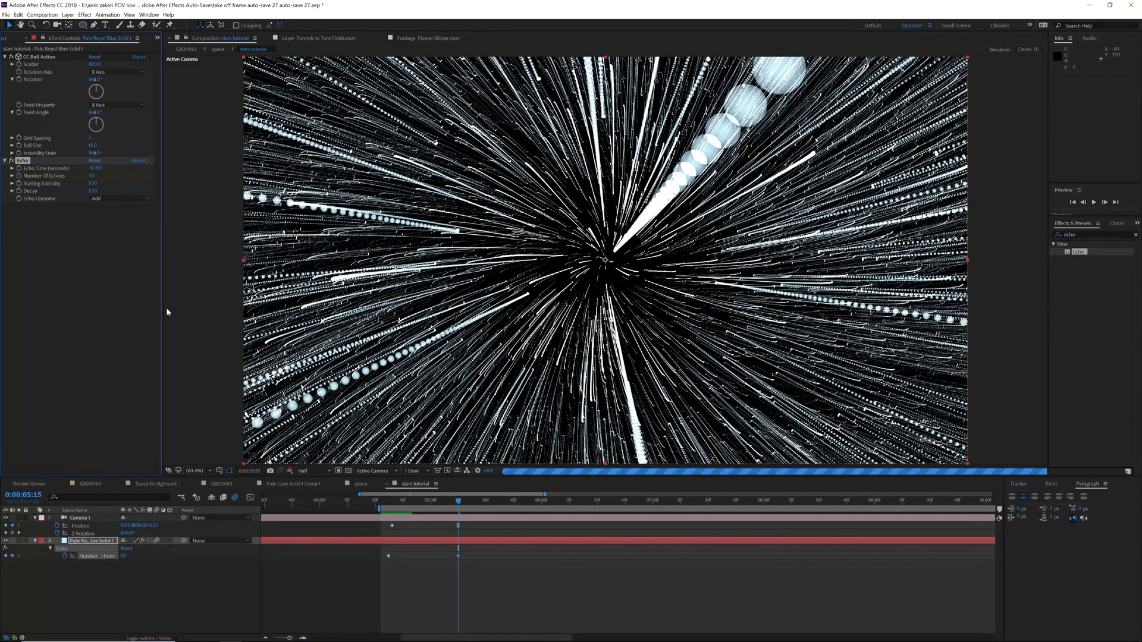
left_click(382, 503)
key("space")
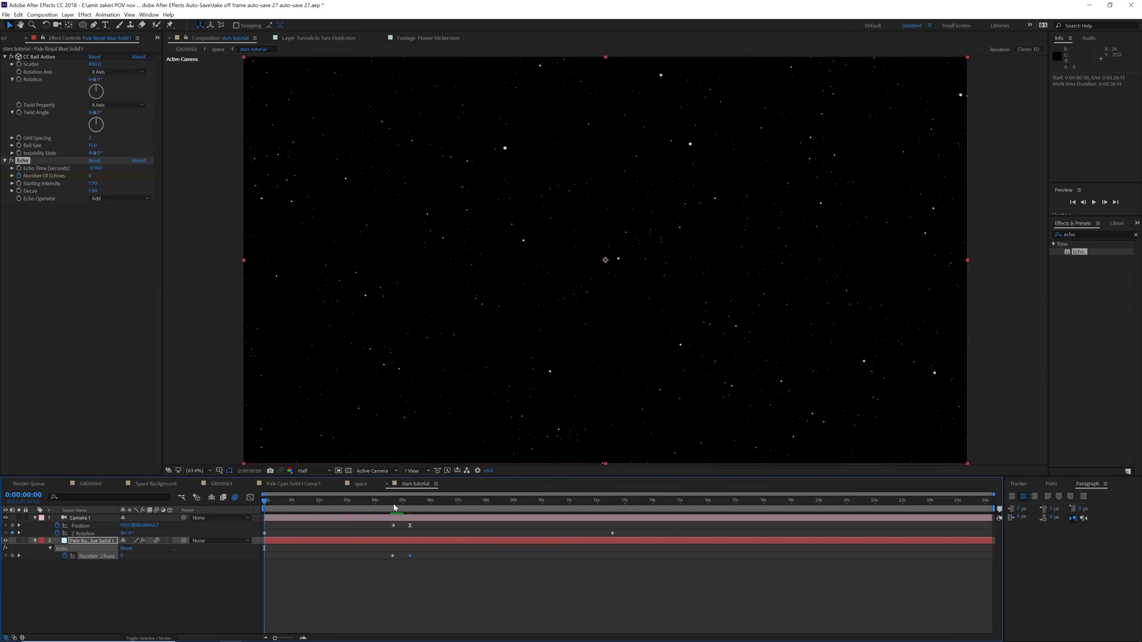
left_click_drag(395, 504, 390, 505)
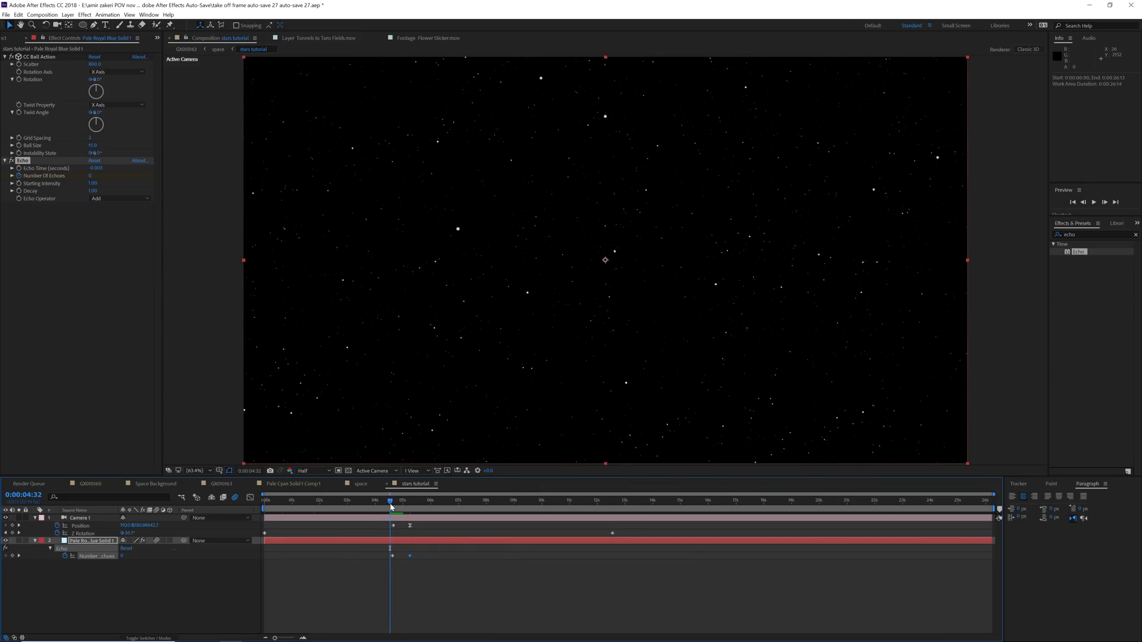
left_click(266, 505)
key("space")
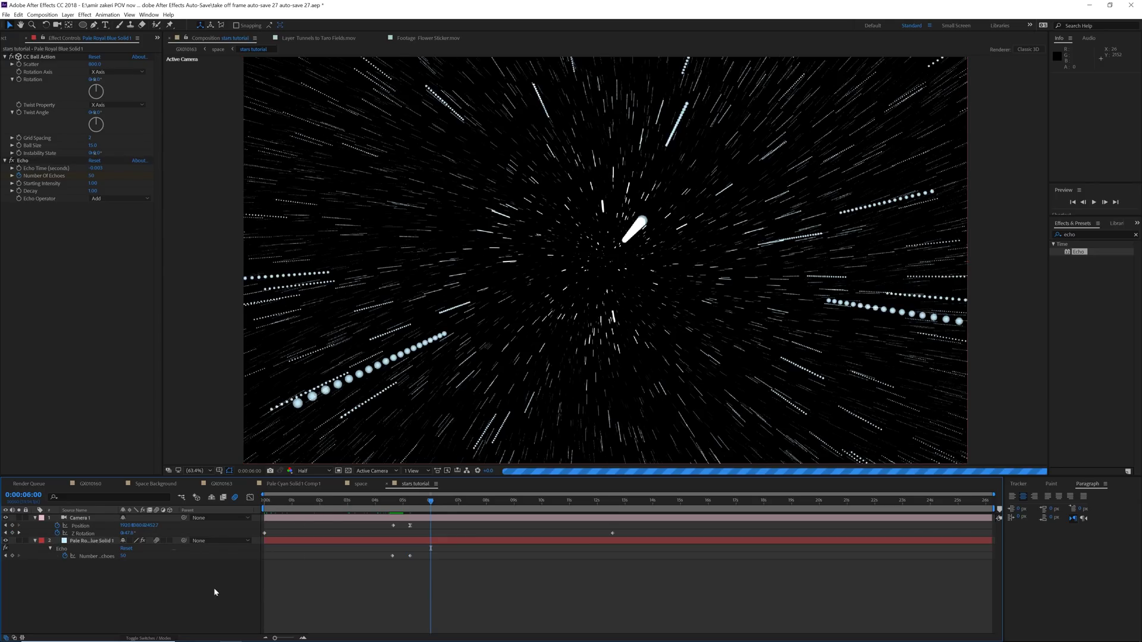
key("space")
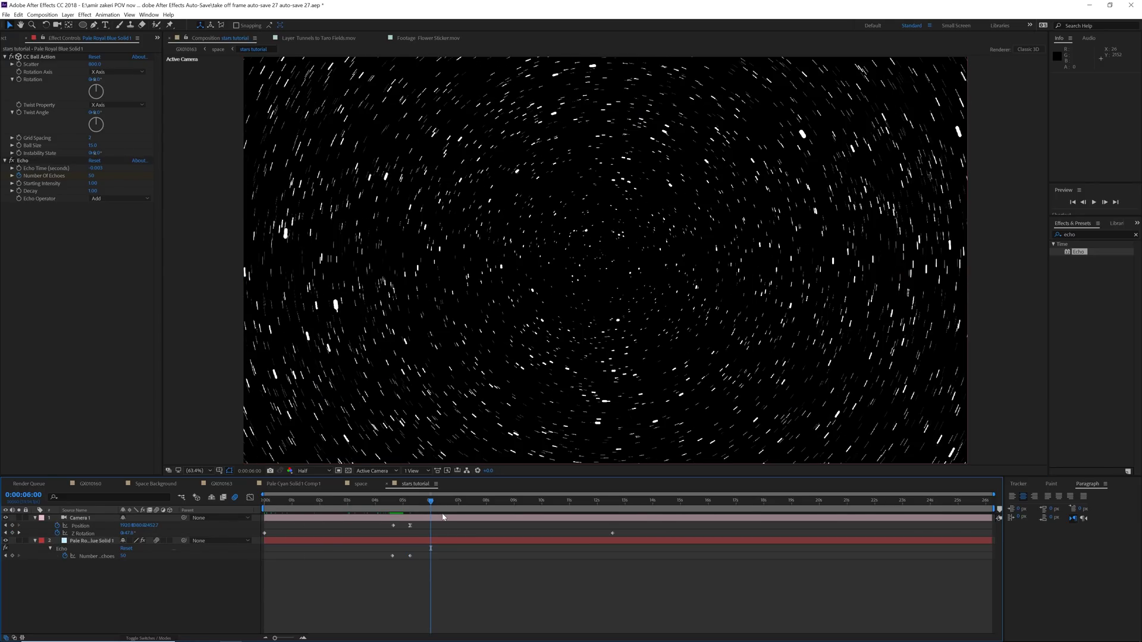
Step: End the work area at 0:00:06:00, trim the stars tutorial composition to it and preview the start
key("n")
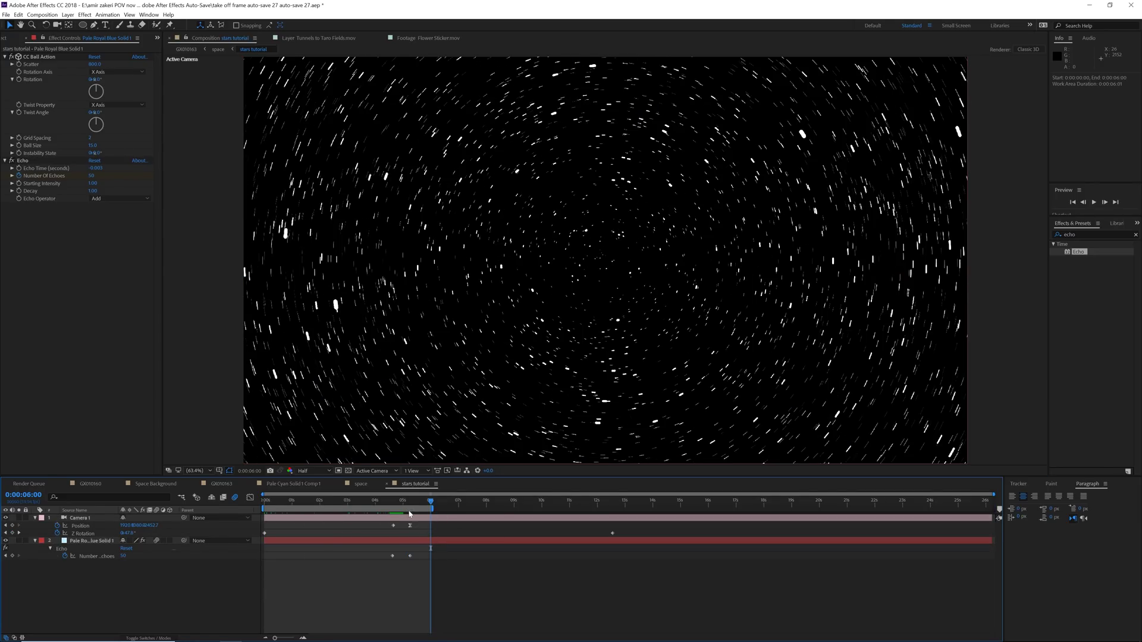
right_click(409, 514)
left_click(452, 528)
key("space")
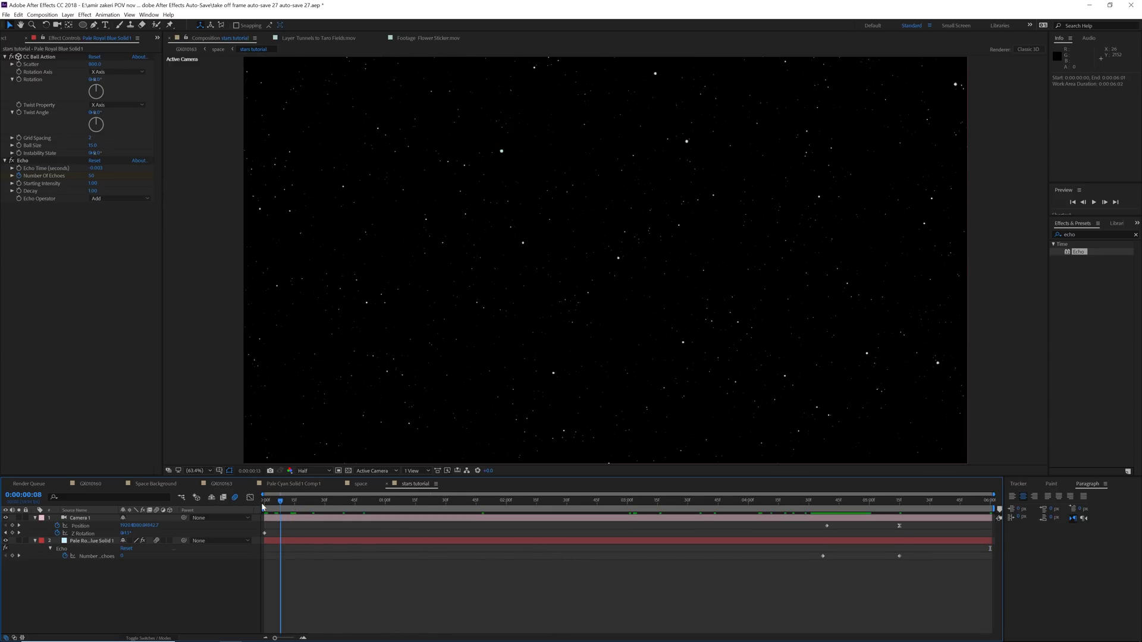
key("space")
Step: Add the stars tutorial composition to the render queue with QuickTime output using the GoPro CineForm codec
key("ctrl+m")
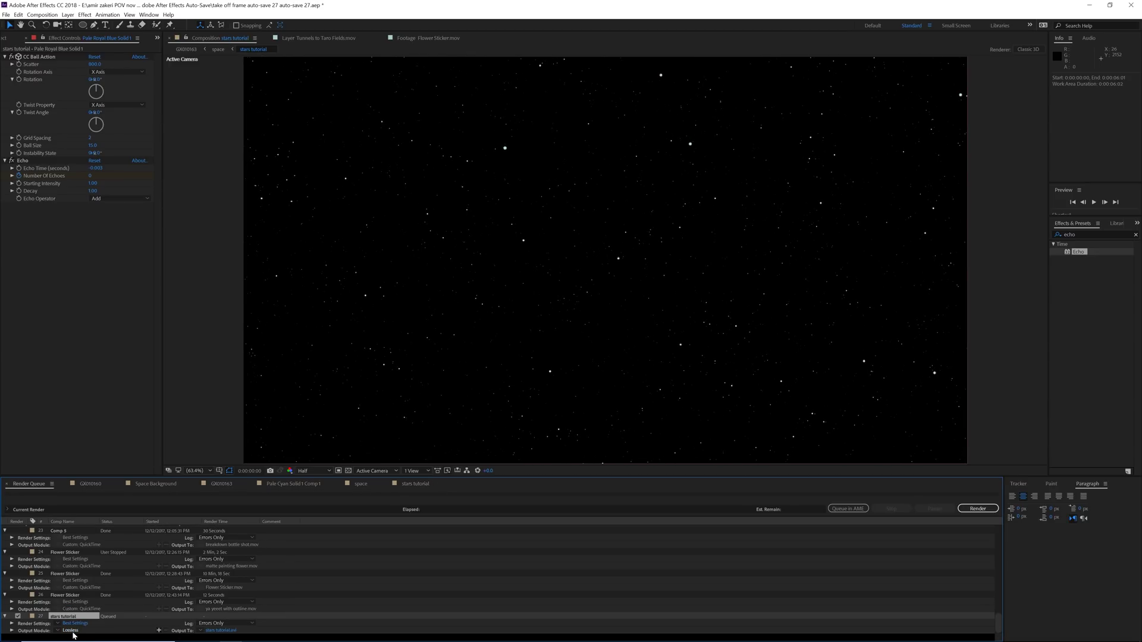
left_click(70, 630)
left_click(512, 256)
left_click(349, 144)
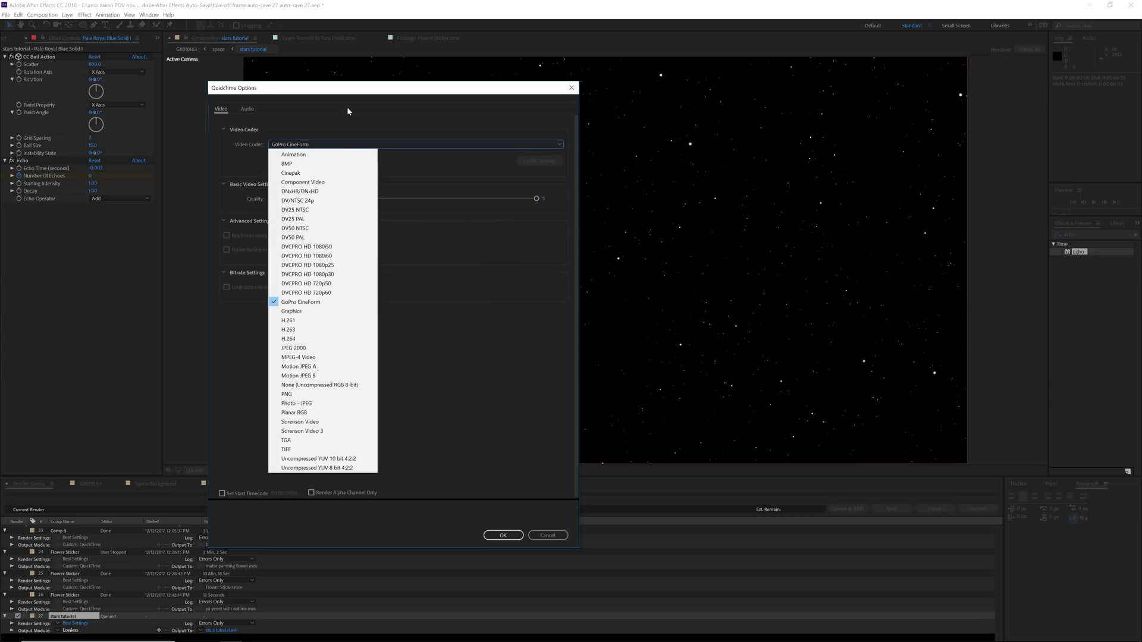
left_click(321, 302)
left_click(502, 535)
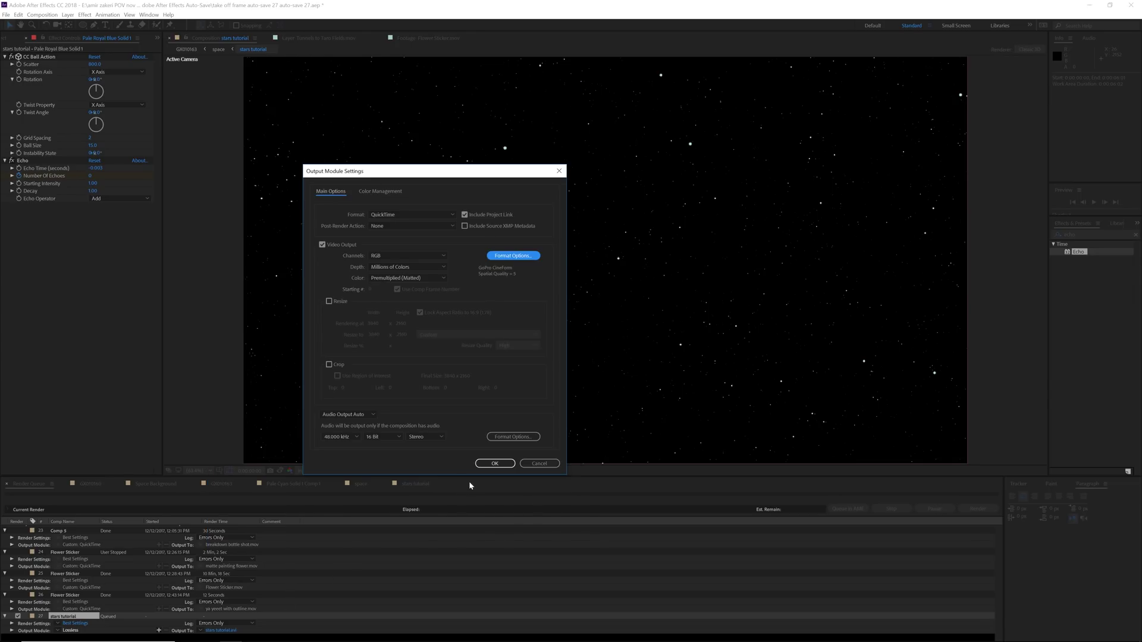
left_click(495, 466)
Step: Name the output file "star tutorial zoomer yea budy yea" in the star tut folder and render it
left_click(217, 630)
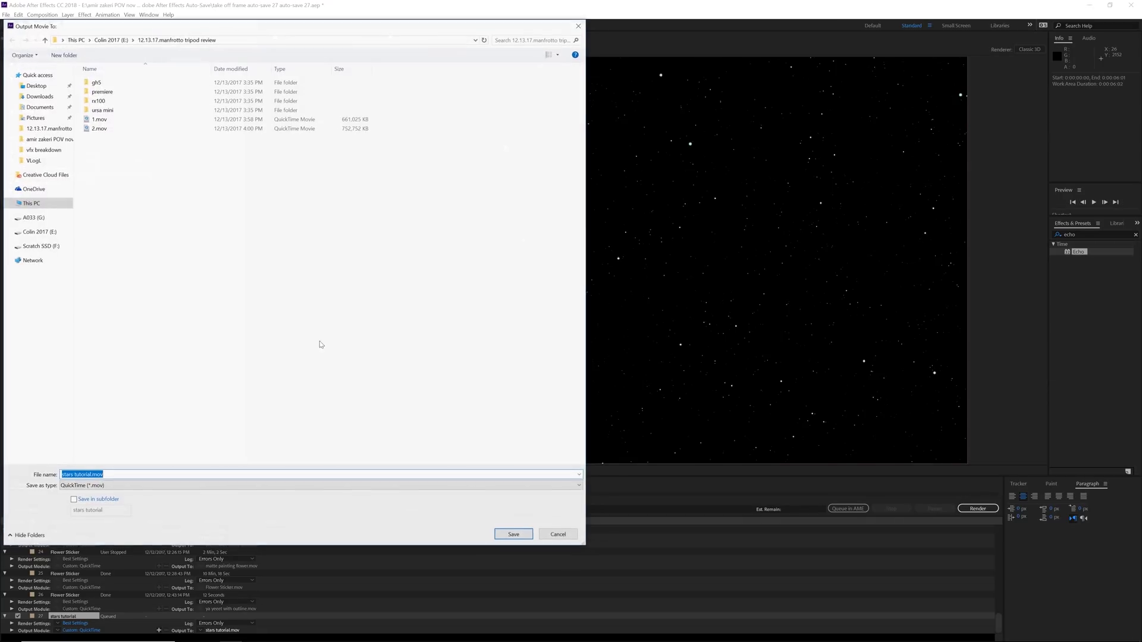
type("s")
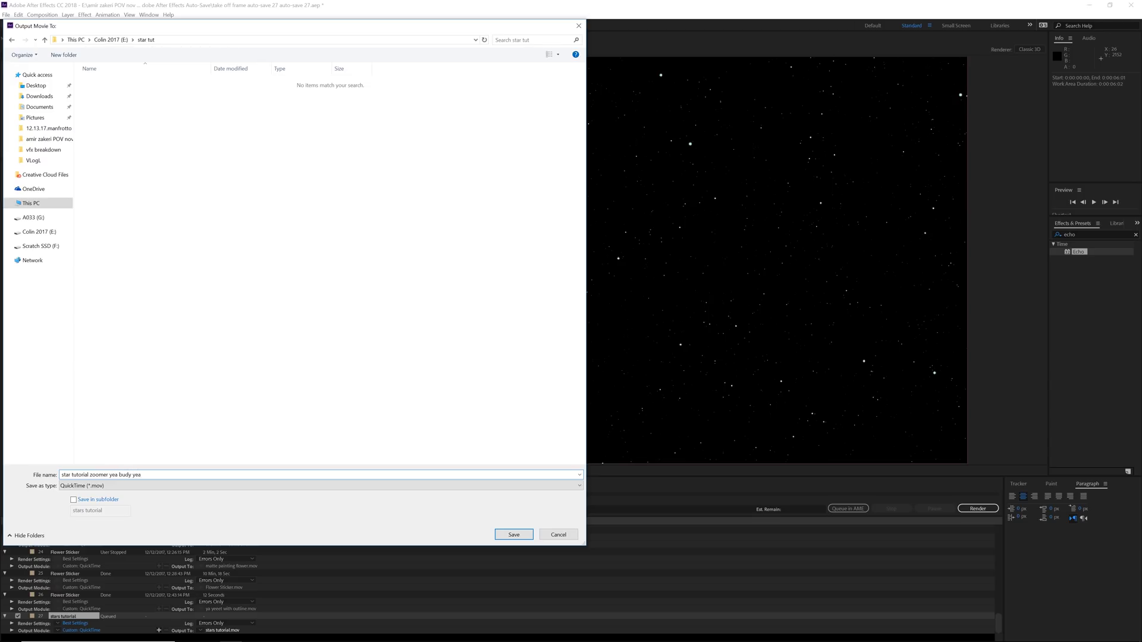
left_click(978, 509)
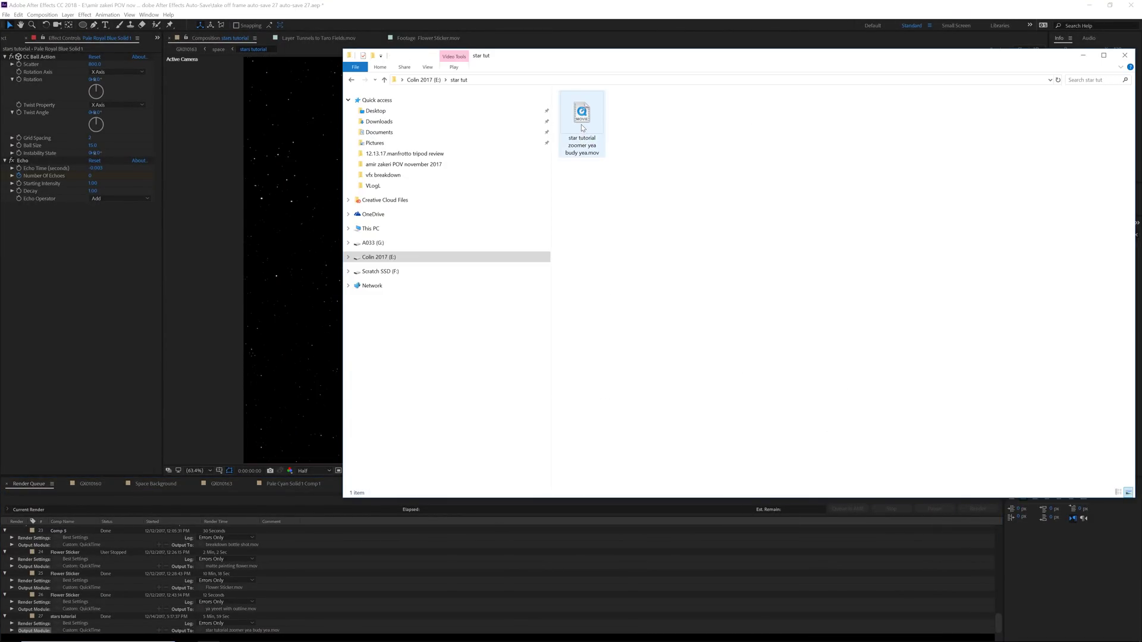
Step: Import the rendered star movie, place it as the top layer of the stars tutorial composition and preview it
left_click_drag(582, 128, 335, 515)
left_click(410, 487)
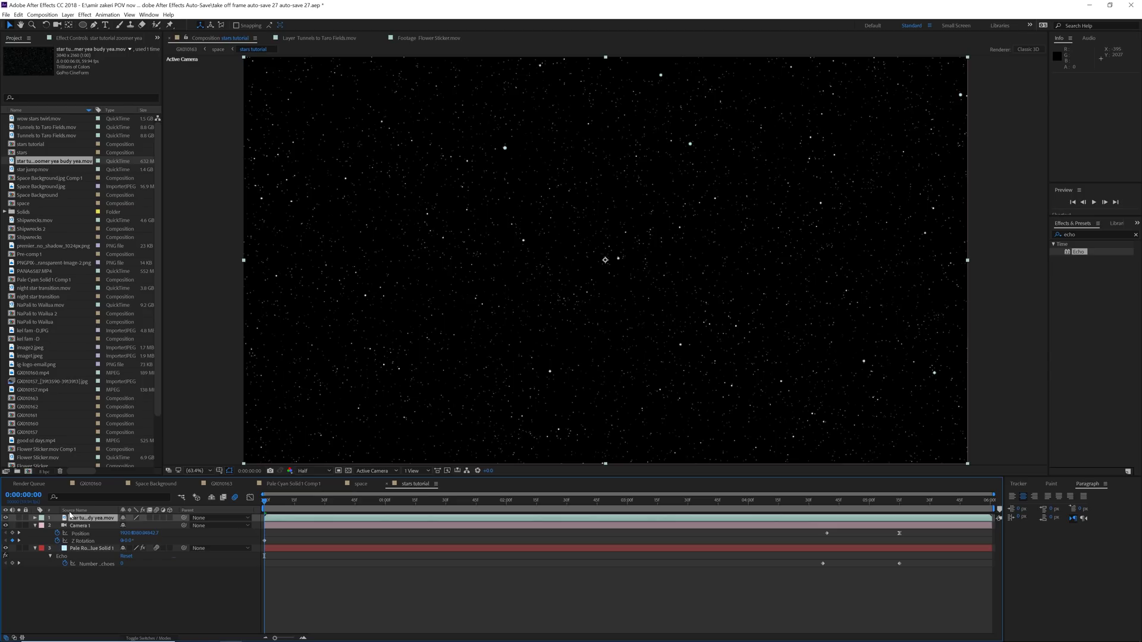
key("space")
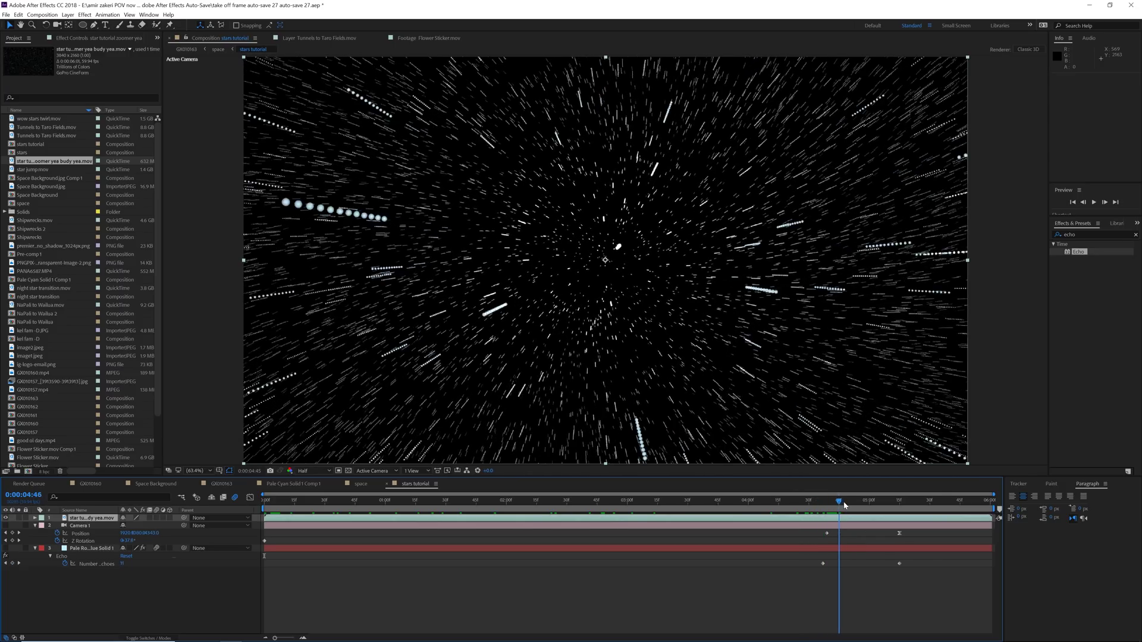
mouse_move(950, 497)
left_mouse_down()
mouse_move(845, 492)
mouse_move(861, 492)
left_mouse_up()
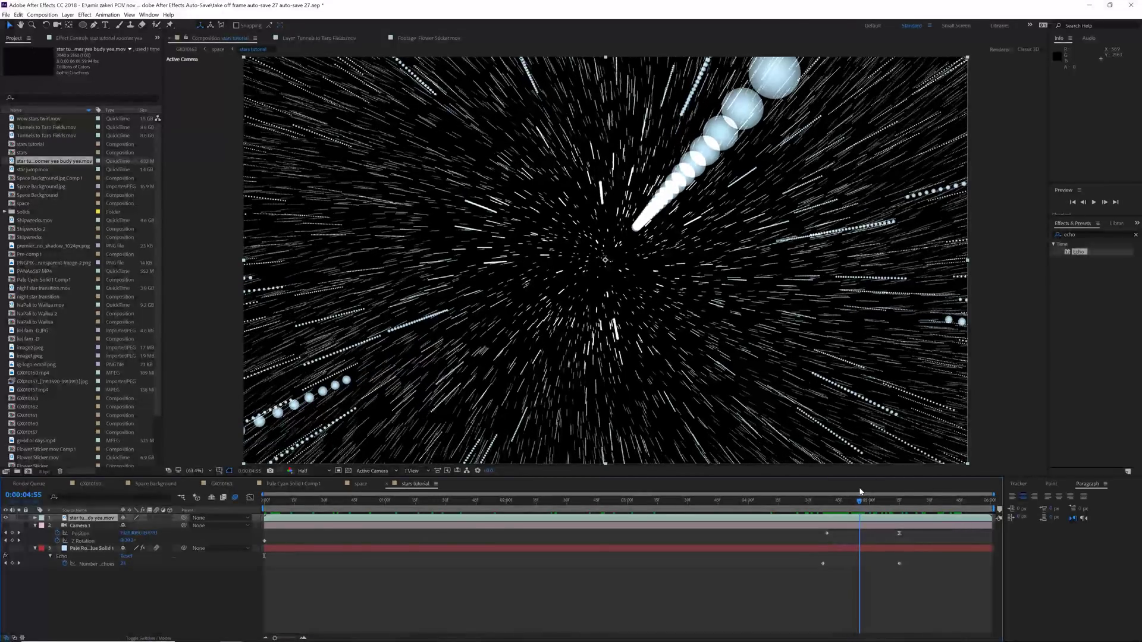
Step: Apply the RSMB motion blur effect to the rendered star movie layer
left_click(1094, 236)
type("rsmb")
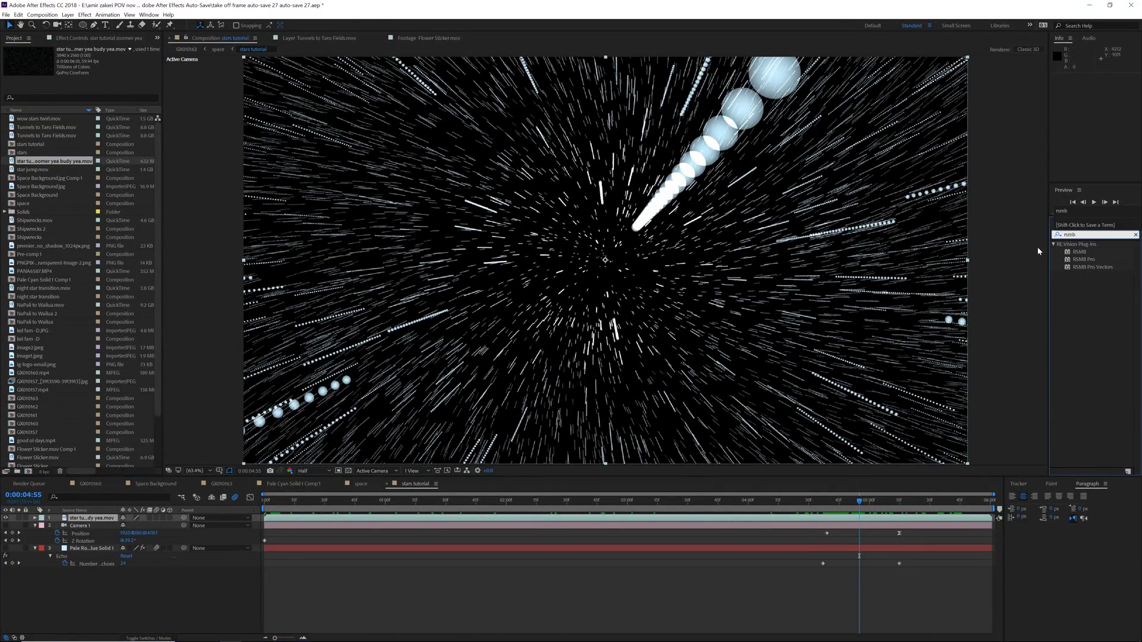
double_click(1079, 253)
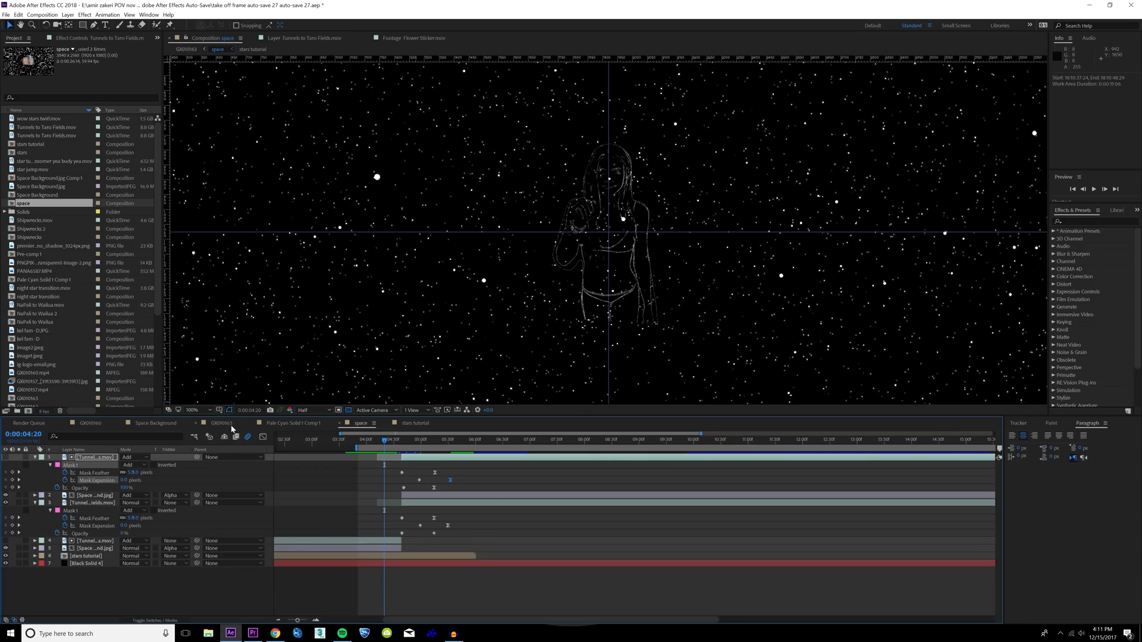
Step: Preview and scrub the zoom through the stars in the main campfire composition up to about 18:10:38:06
left_click(229, 424)
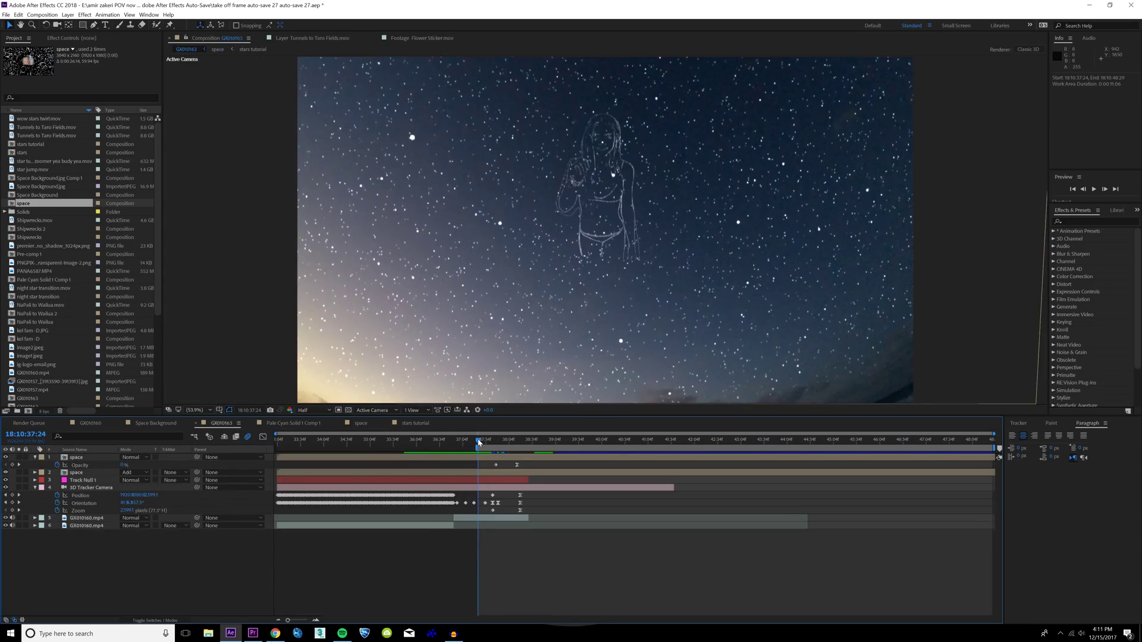
key("space")
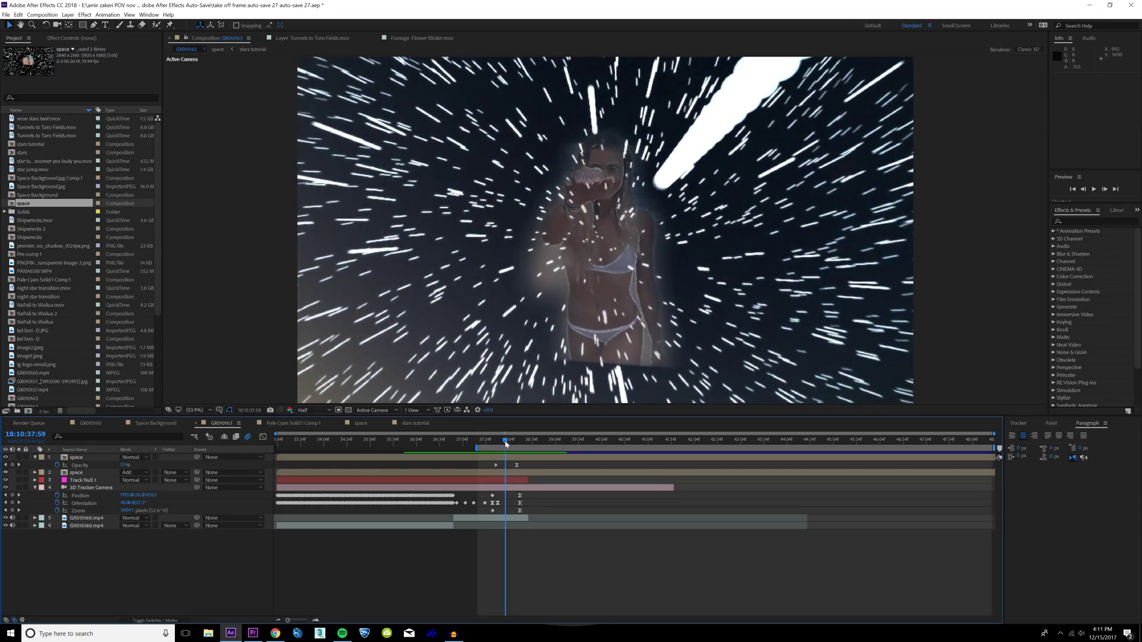
key("space")
key("comma")
left_click_drag(506, 442, 510, 442)
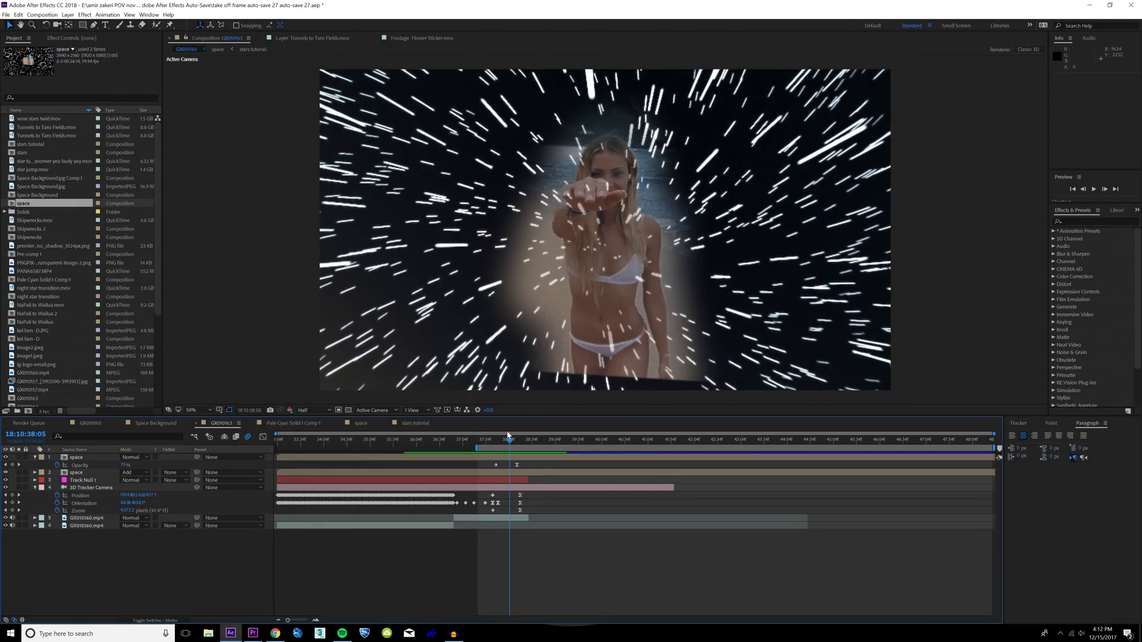
left_click_drag(510, 441, 510, 442)
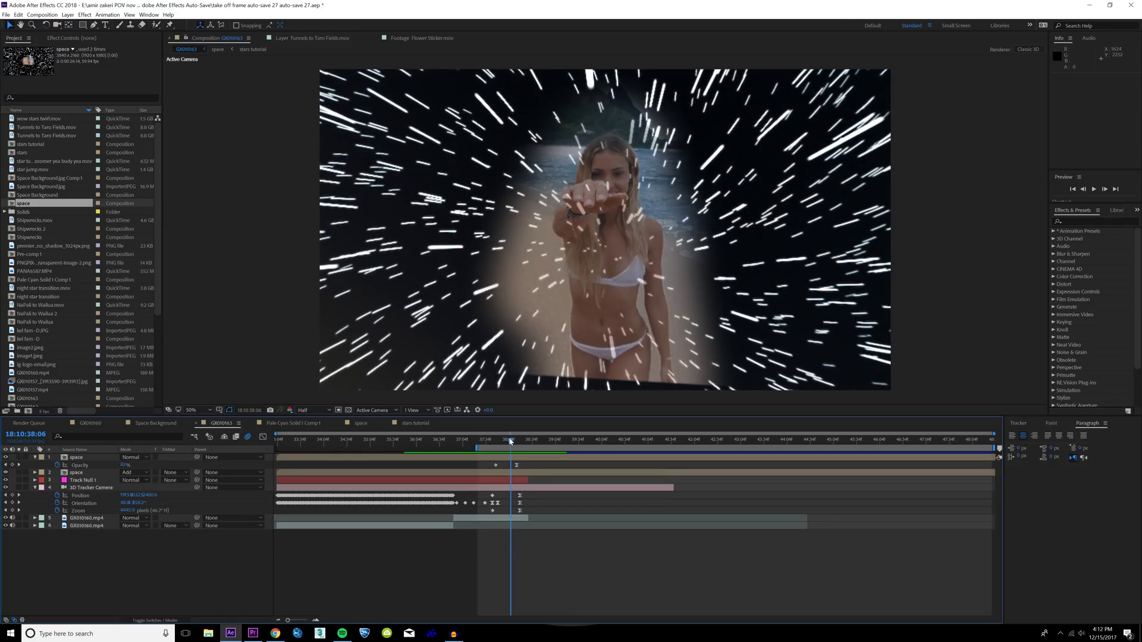
Step: In the space composition, shrink and reshape Mask 1 of the lower Tunnels to Taro Fields layer around the figure's torso
left_click(360, 423)
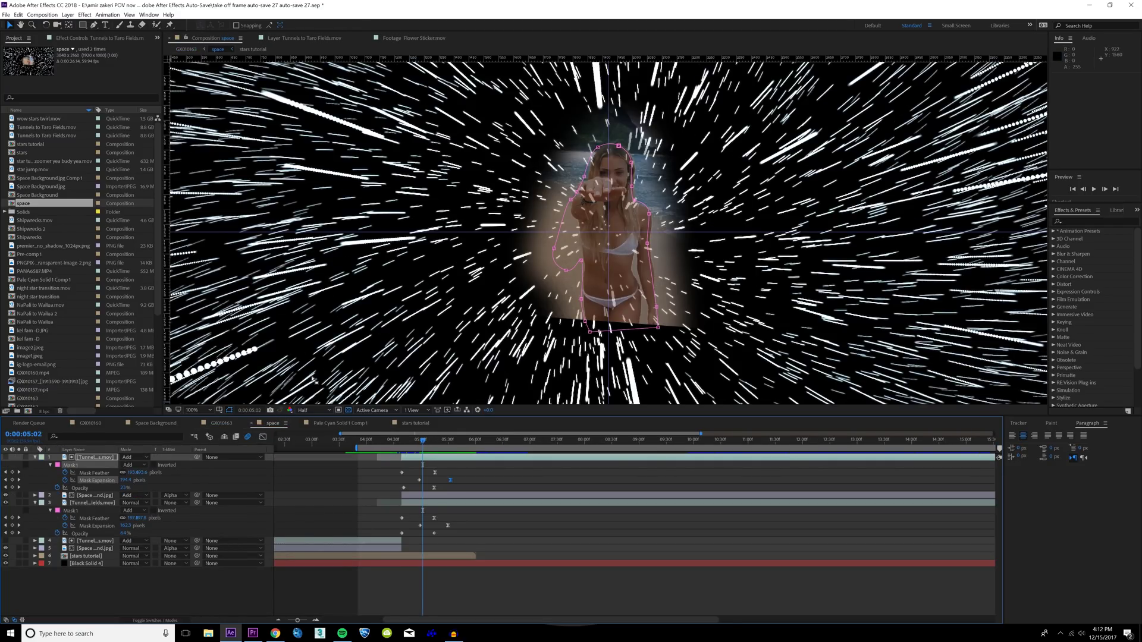
left_click(6, 504)
left_click(6, 504)
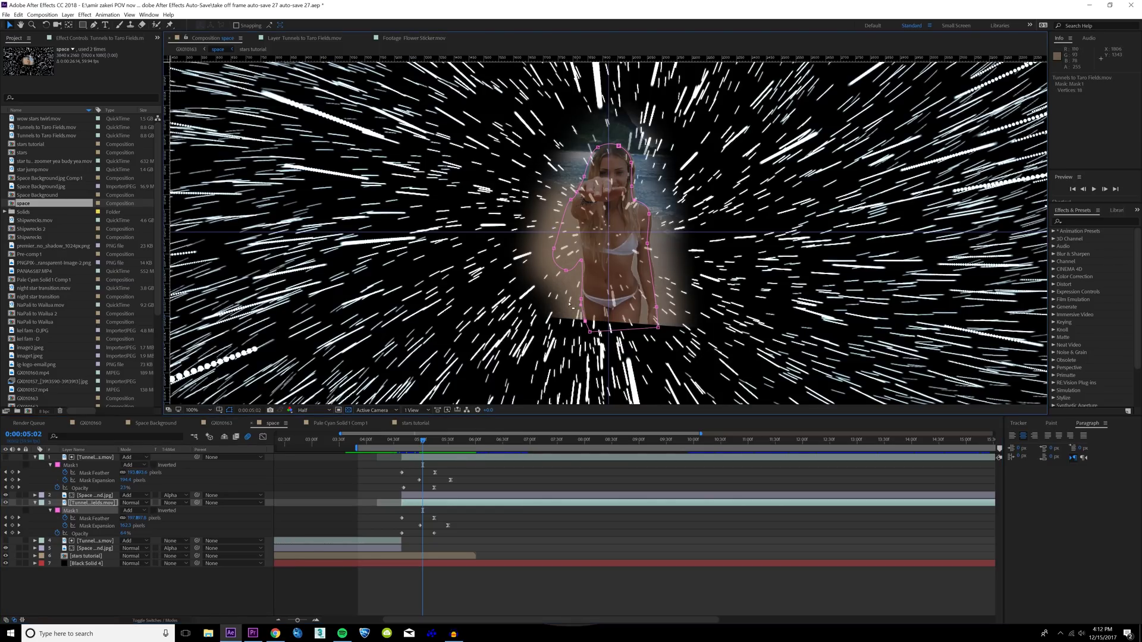
left_click(658, 327)
left_click_drag(658, 327, 653, 262)
left_click_drag(560, 118, 659, 201)
left_click_drag(633, 164, 603, 250)
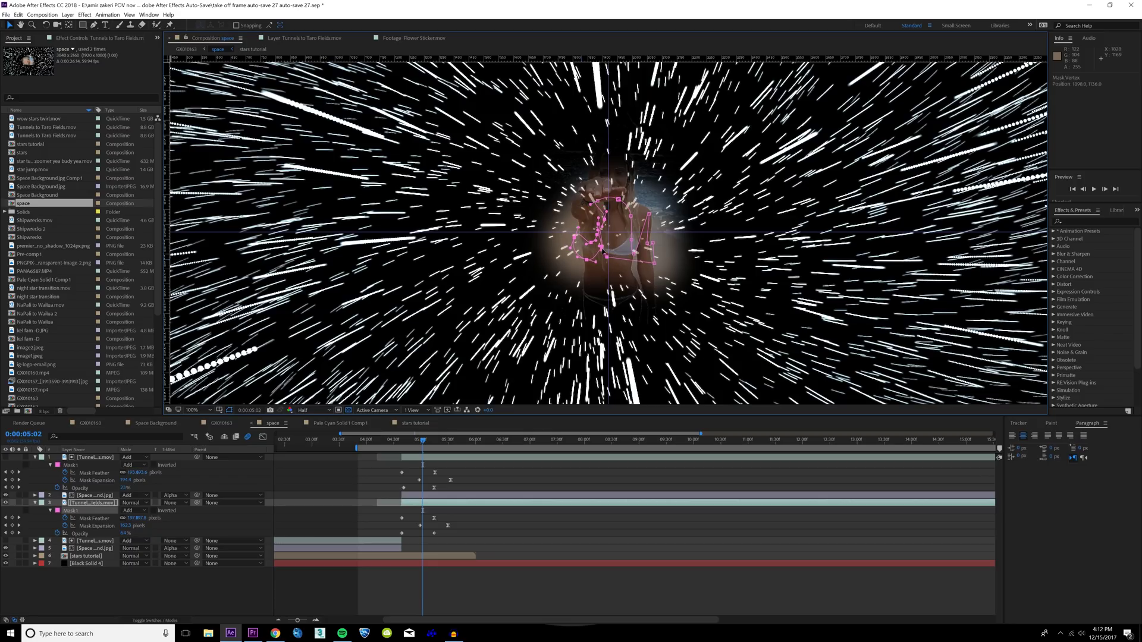
left_click_drag(643, 207, 663, 269)
left_click_drag(655, 243, 637, 241)
Step: Shift the first Mask Expansion keyframes of both Tunnels to Taro Fields layers earlier and the last ones slightly later, checking the reveal
left_click_drag(423, 440, 424, 528)
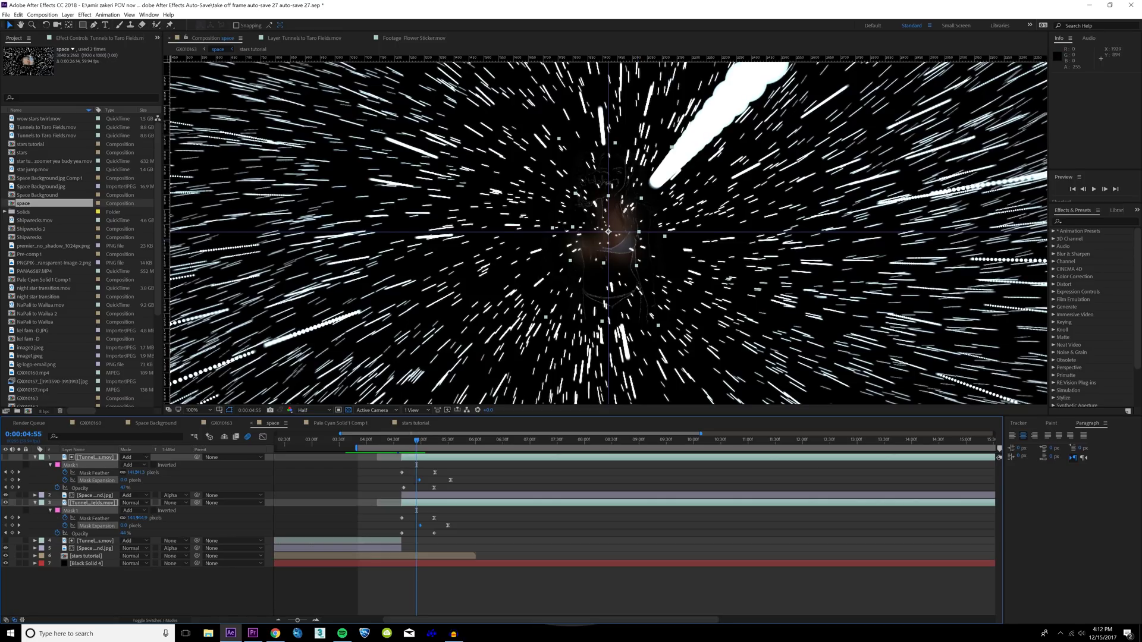
left_click_drag(417, 477, 418, 453)
left_click_drag(467, 473, 455, 528)
key("Page_Down")
key("Page_Down")
key("Page_Down")
key("Page_Down")
key("Page_Down")
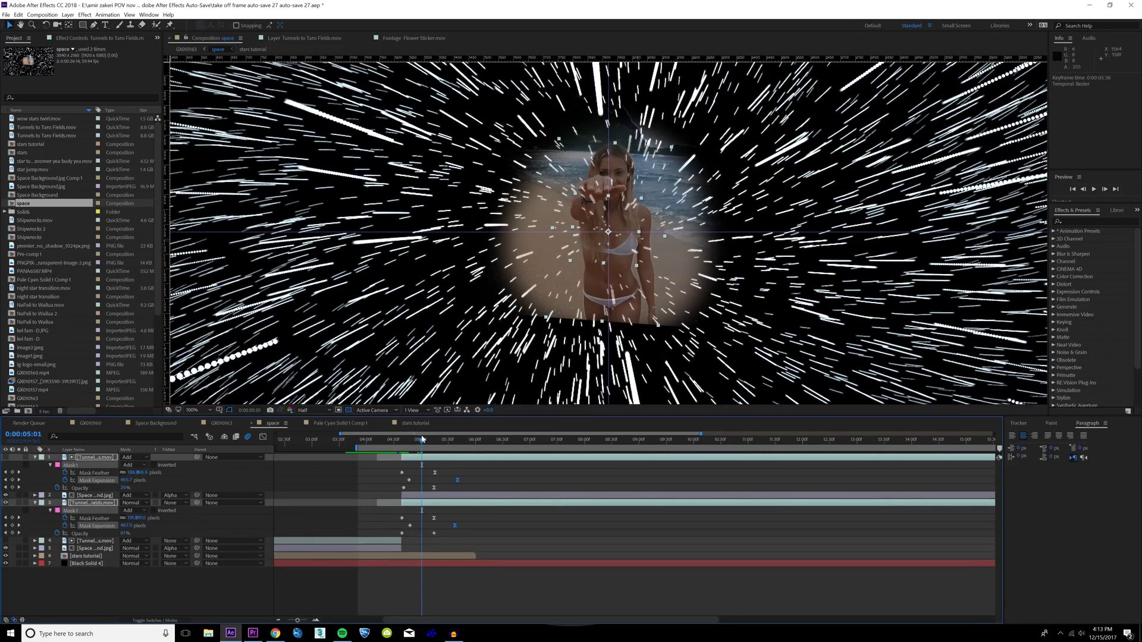
left_click_drag(422, 435, 404, 430)
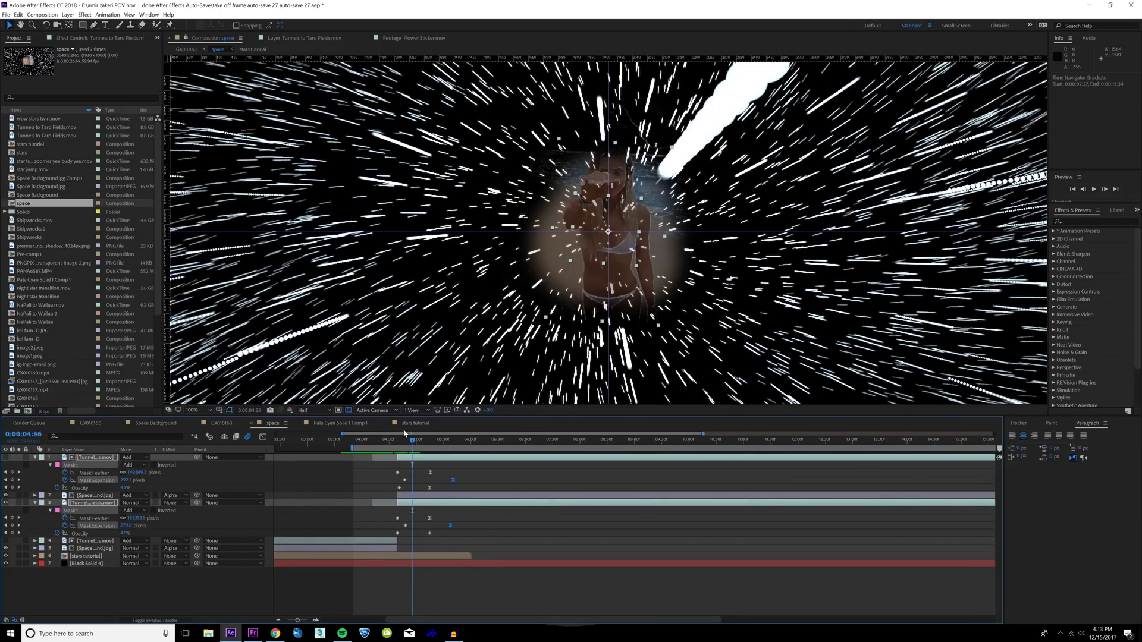
Step: In the main composition, move the 3D Tracker Camera's final Position, Orientation and Zoom keyframes earlier to about 18:10:38:05 and preview
left_click(221, 423)
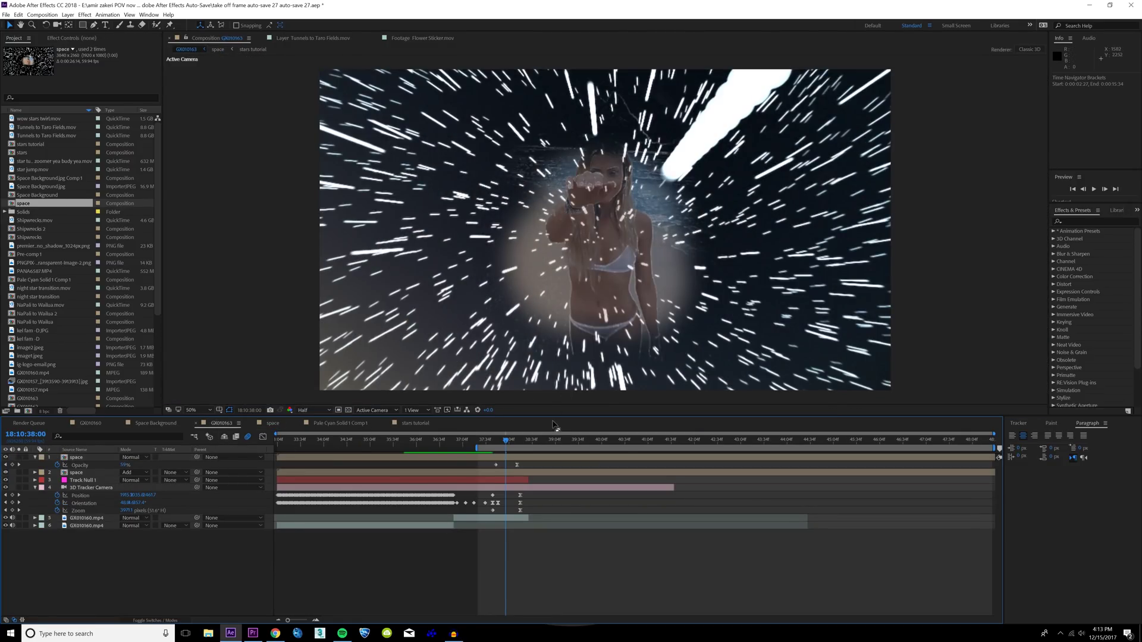
left_click_drag(529, 512, 515, 493)
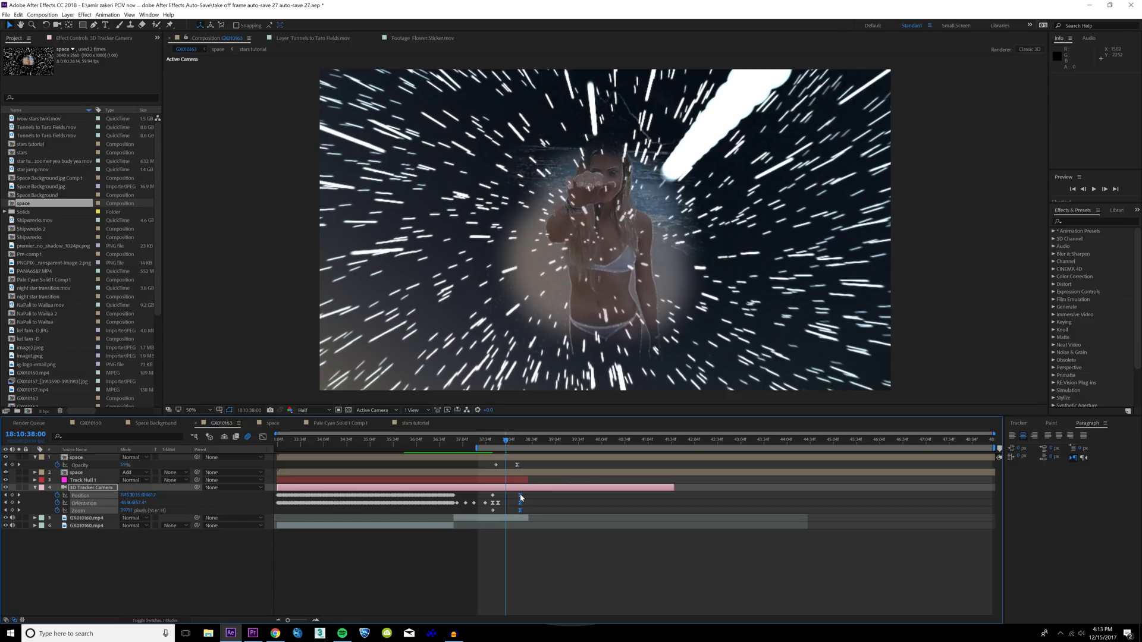
left_click_drag(520, 497, 510, 497)
left_click(479, 441)
key("space")
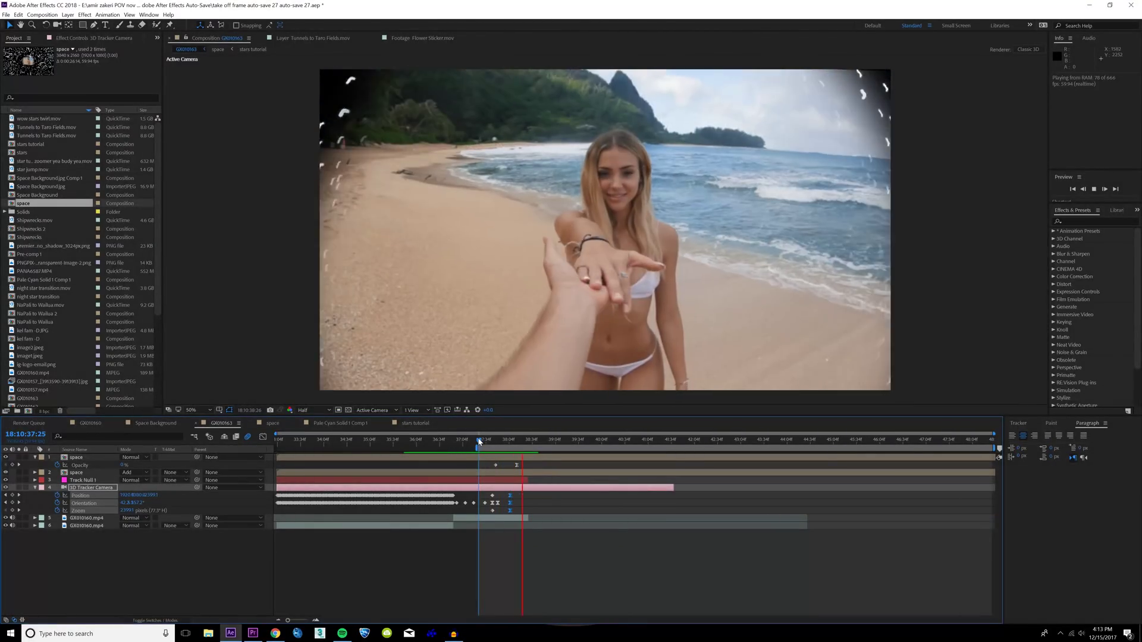
Step: Create an adjustment layer in the main composition and place it above all other layers
right_click(101, 571)
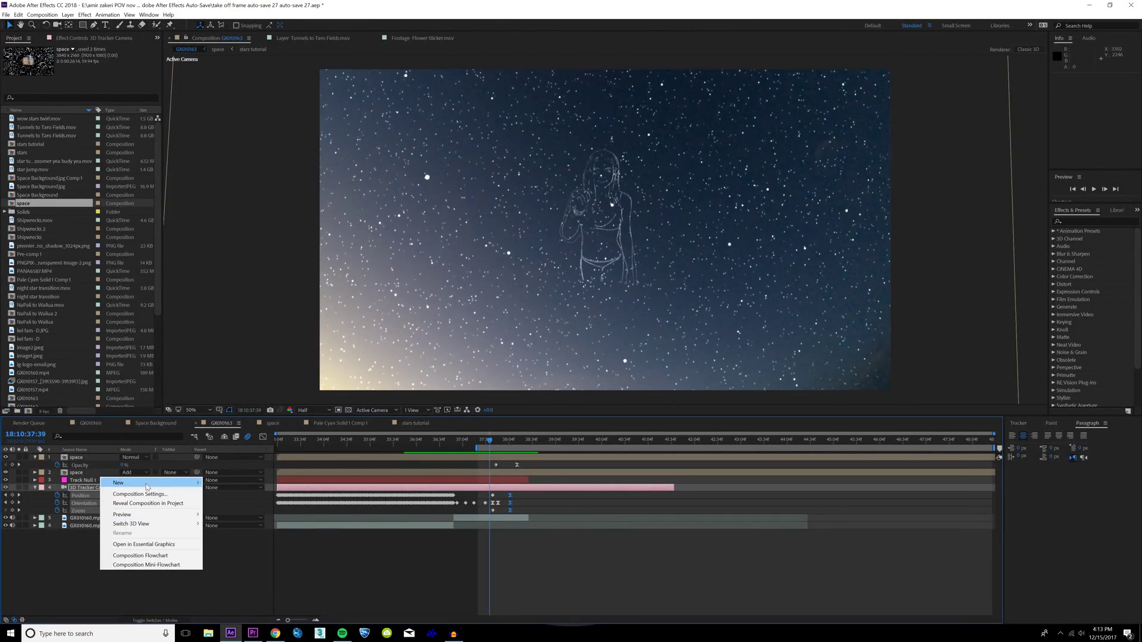
mouse_move(146, 487)
left_click(235, 549)
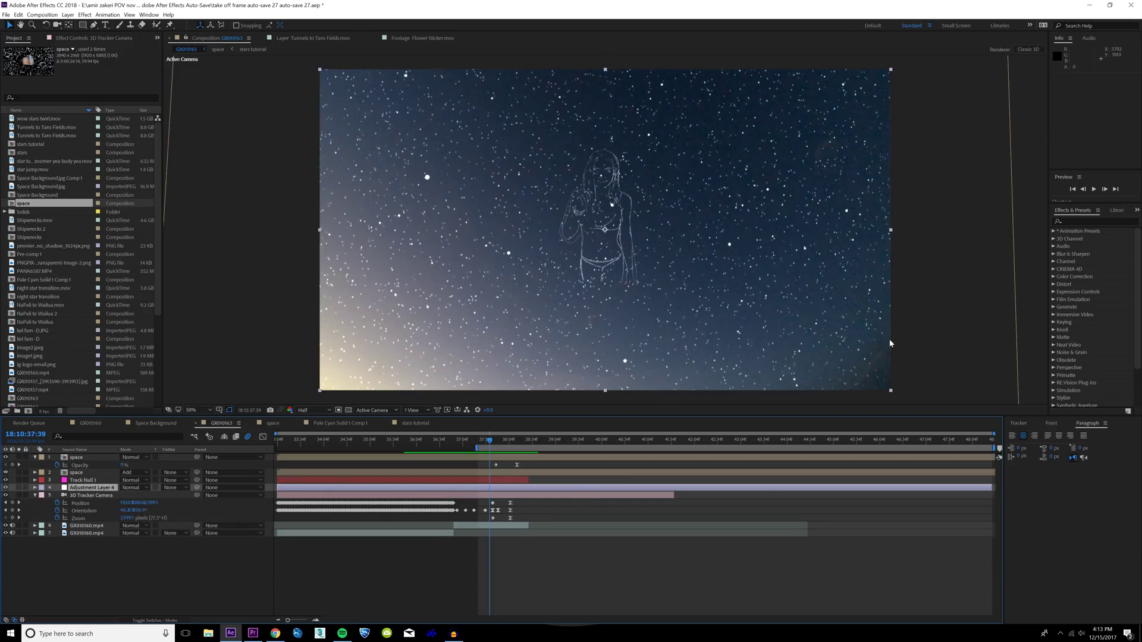
left_click_drag(76, 488, 77, 457)
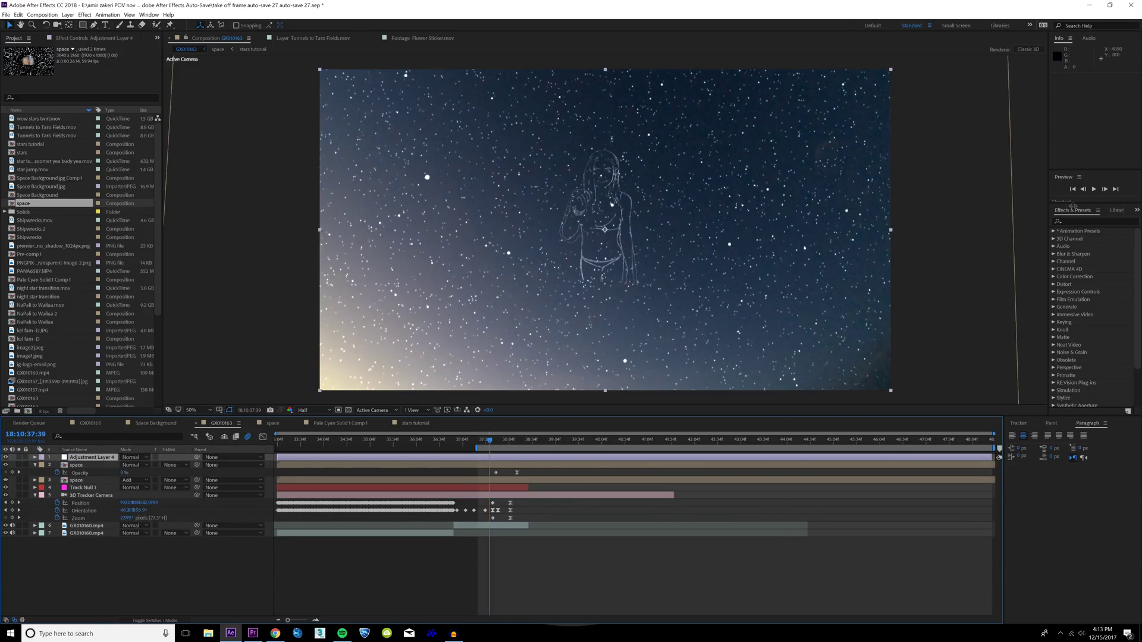
Step: Apply Optics Compensation to the adjustment layer and add a starting Field Of View keyframe at 18:10:37:43
left_click(1087, 220)
type("optics")
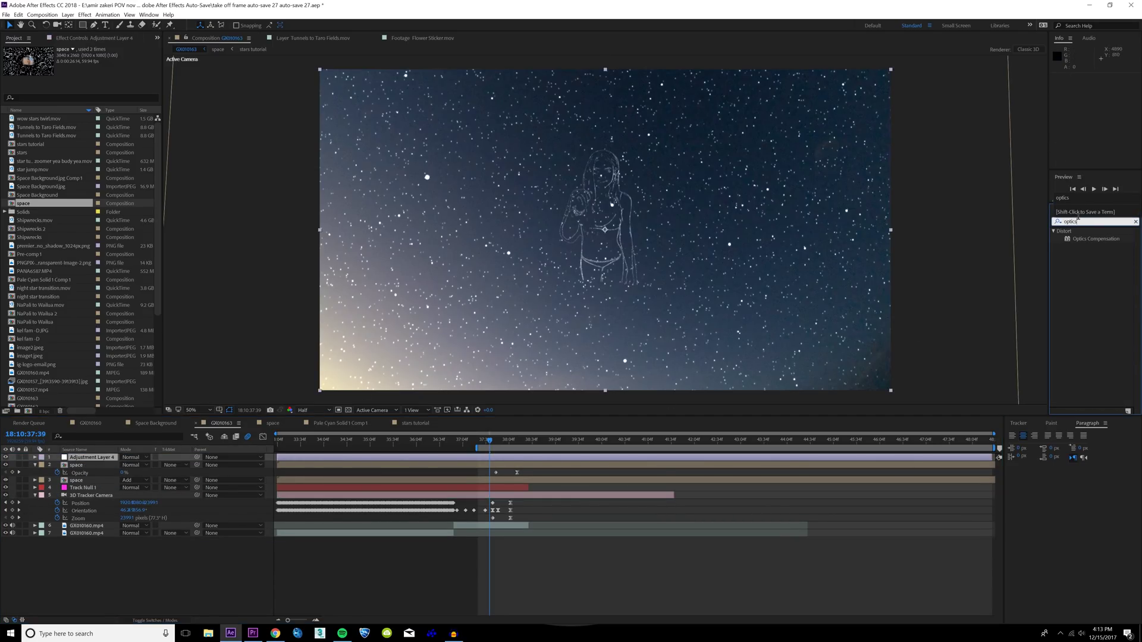
mouse_move(1095, 239)
left_mouse_down()
mouse_move(575, 413)
mouse_move(523, 463)
mouse_move(504, 443)
left_mouse_up()
key("equal")
key("equal")
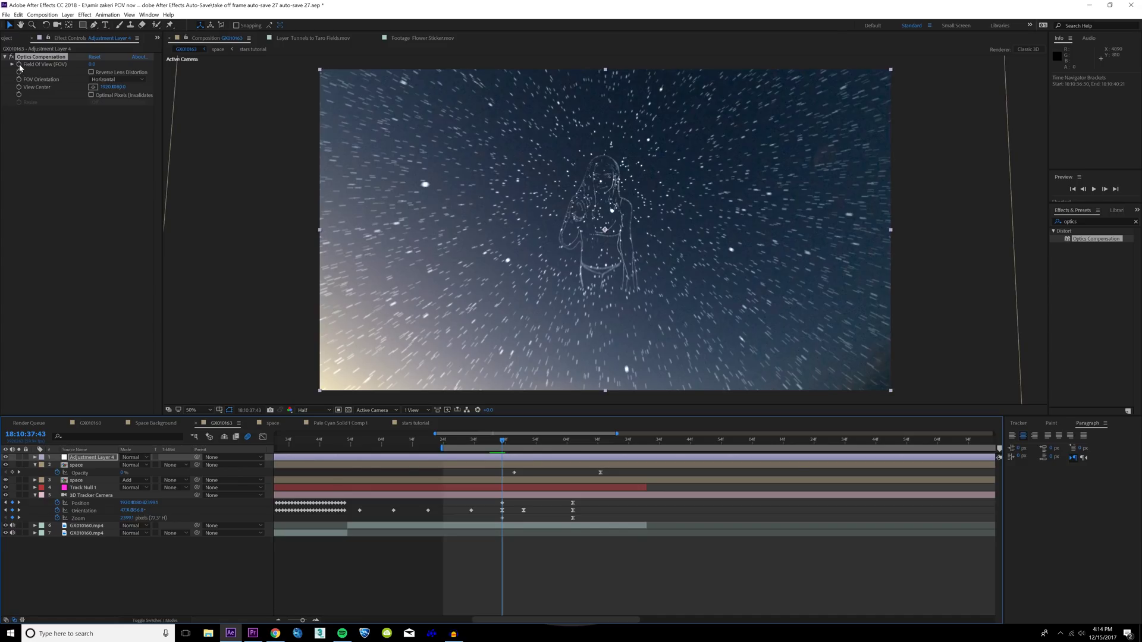
left_click(20, 66)
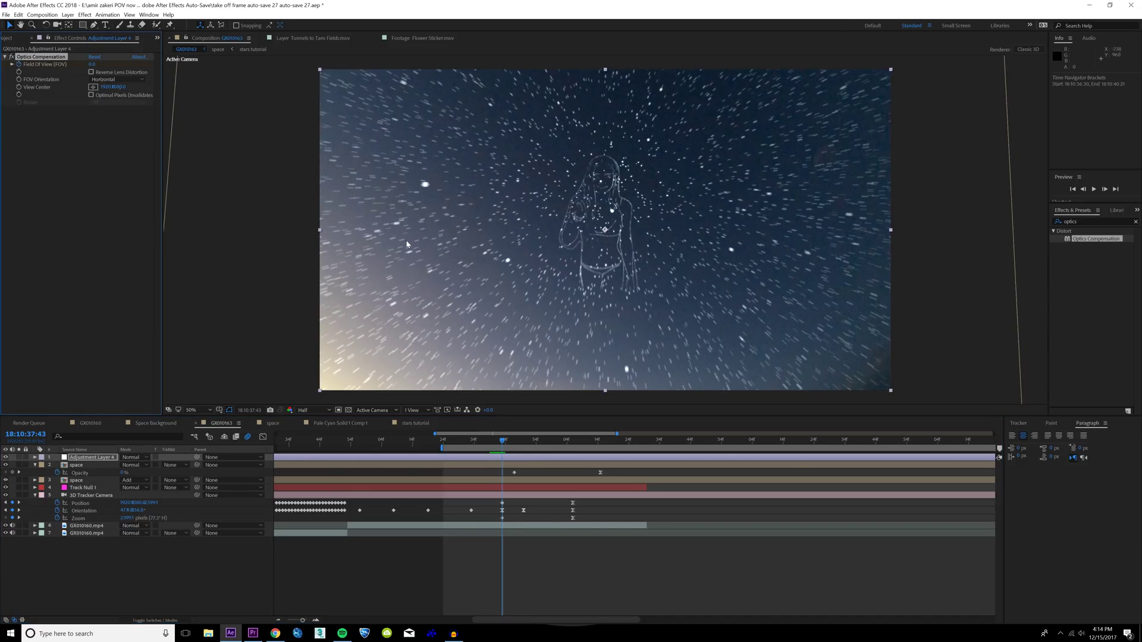
left_click(18, 64)
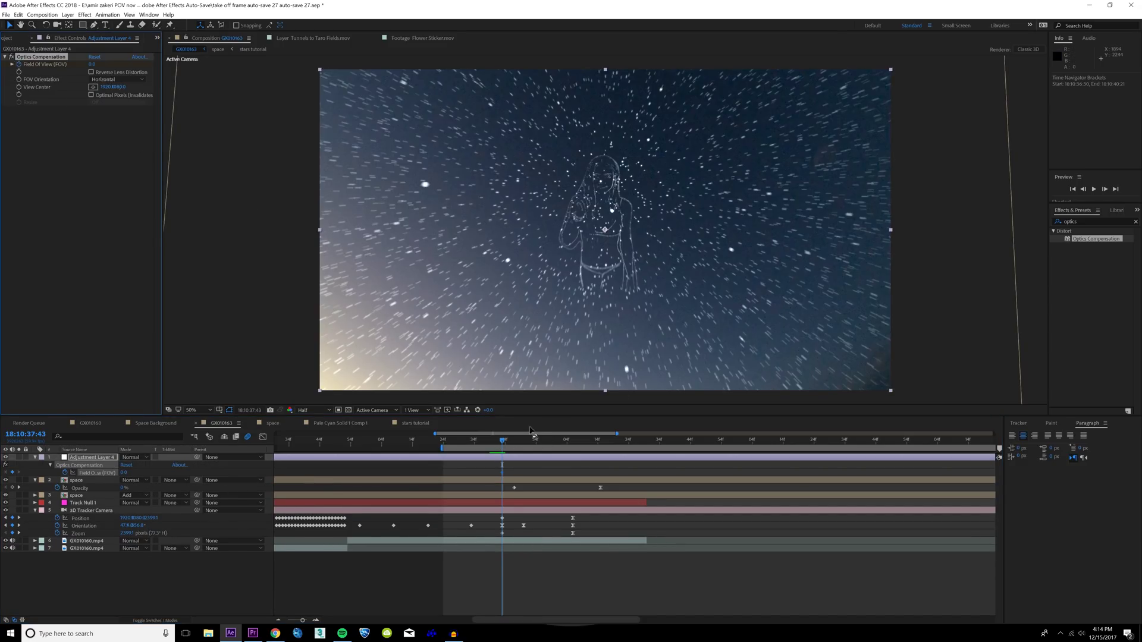
Step: At 18:10:38:01, raise Optics Compensation's Field Of View to about 100.2 and enable Reverse Lens Distortion
left_click_drag(504, 444, 558, 461)
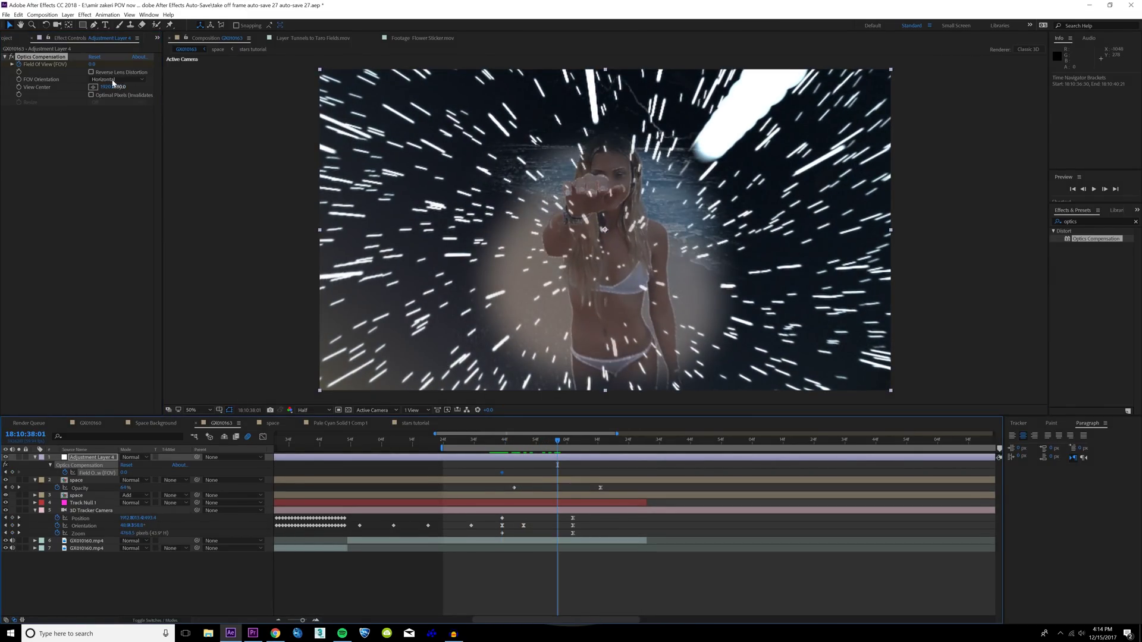
left_click_drag(93, 64, 84, 81)
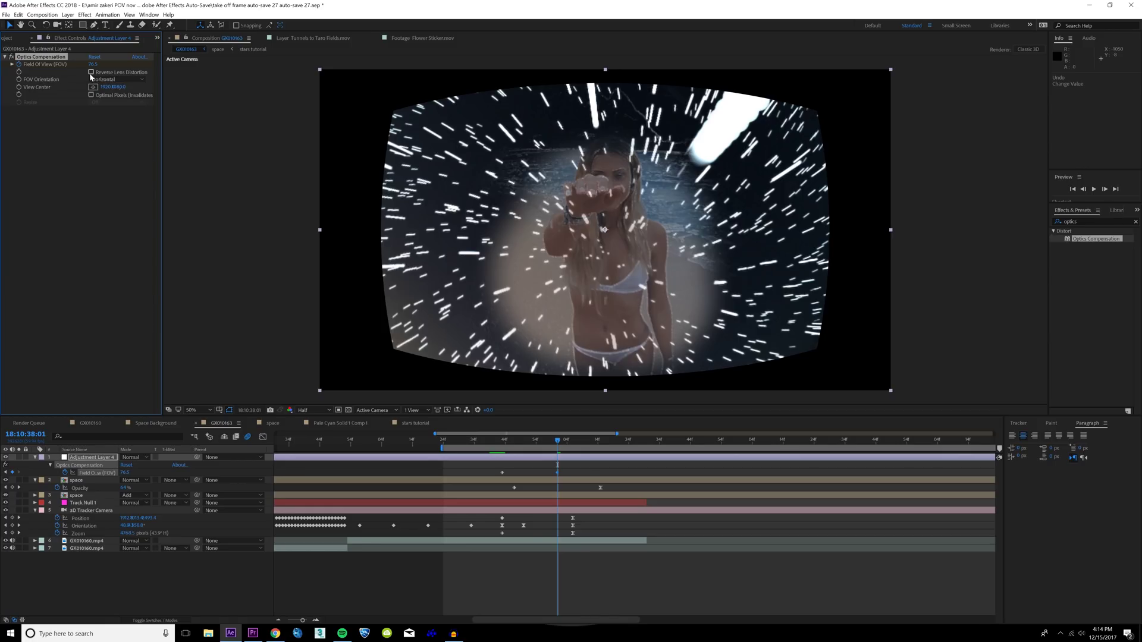
left_click(91, 72)
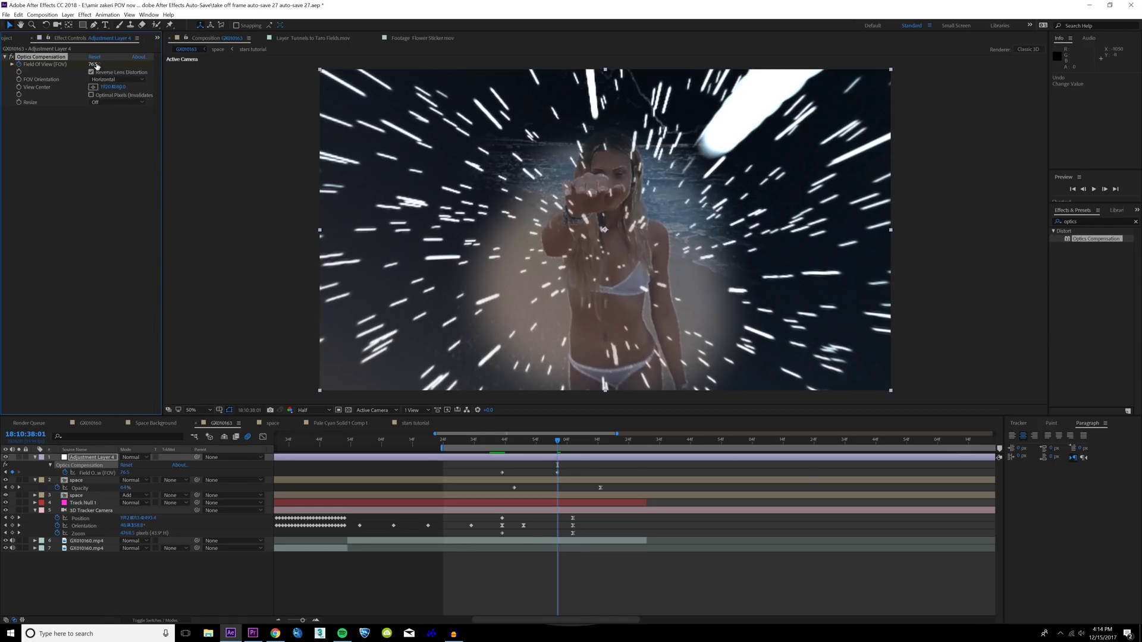
left_click_drag(95, 64, 111, 64)
Step: Set the Field Of View back to 0 with a keyframe at 18:10:38:12, once the beach clip is revealed
left_click_drag(557, 442, 569, 453)
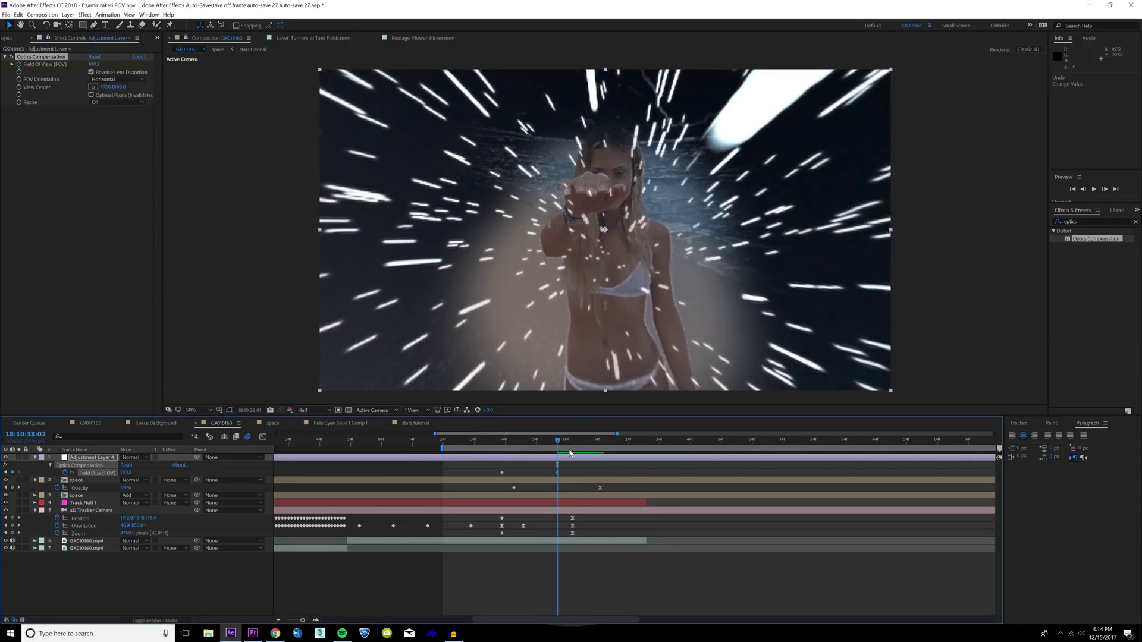
key("space")
left_click(94, 64)
type("0")
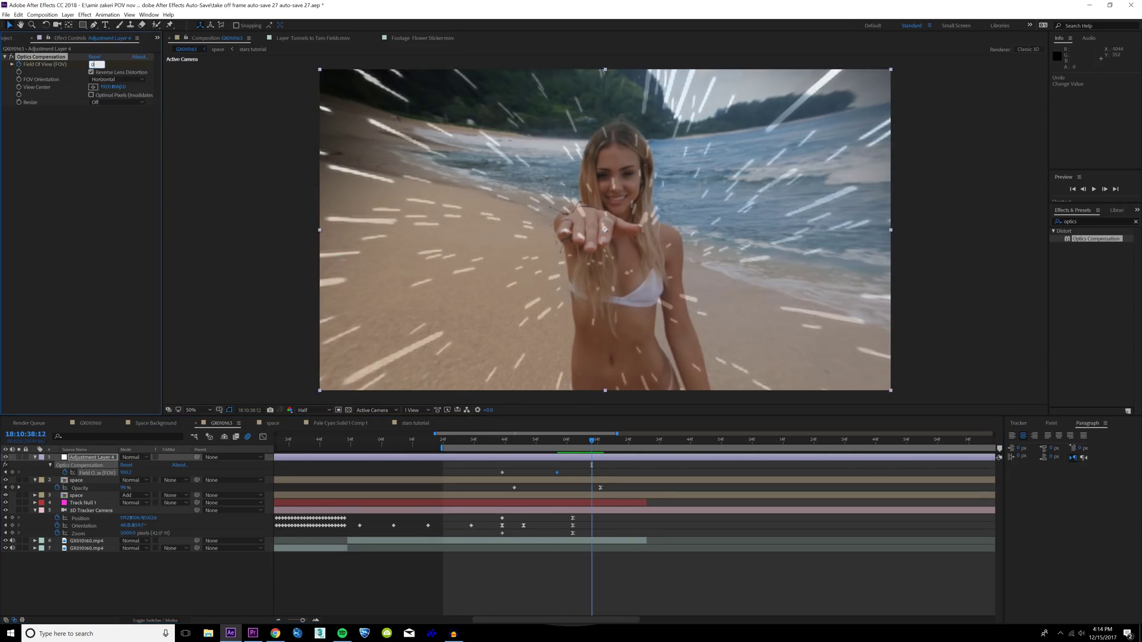
key("Return")
Step: Apply Easy Ease to the last two Field Of View keyframes and preview the lens distortion from before the zoom
left_click_drag(555, 447, 486, 447)
right_click(558, 473)
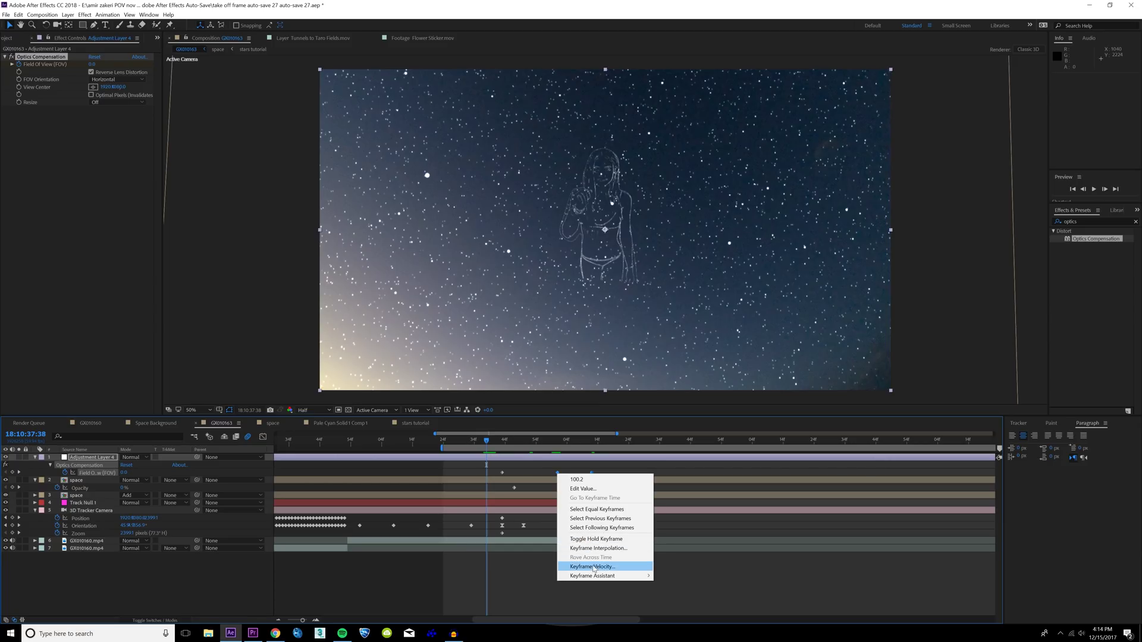
mouse_move(595, 576)
left_click(689, 521)
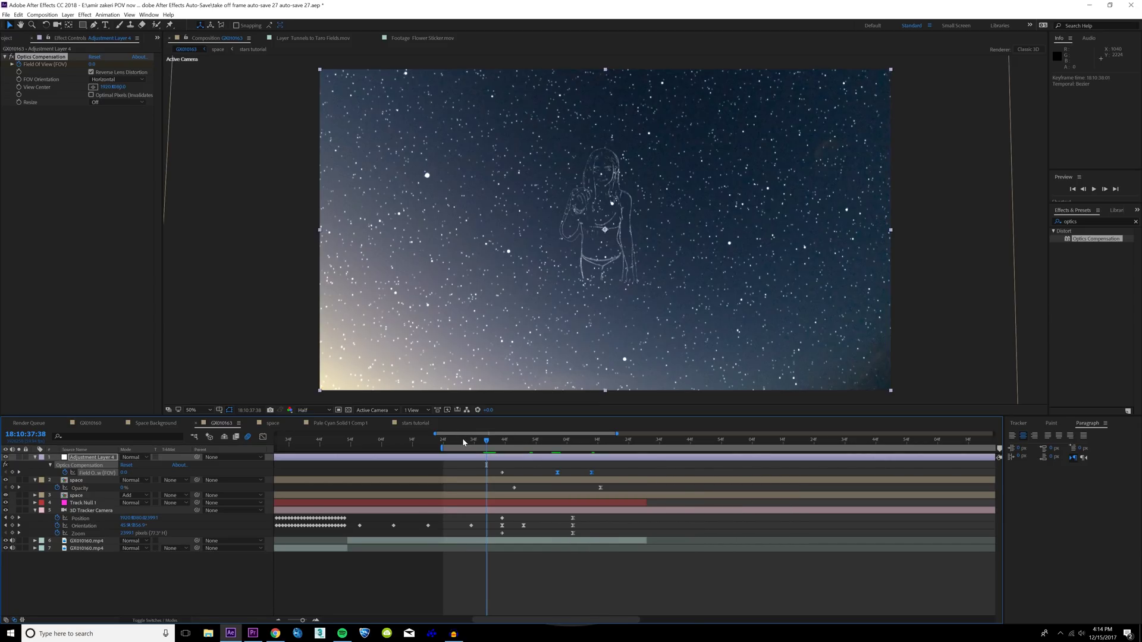
key("space")
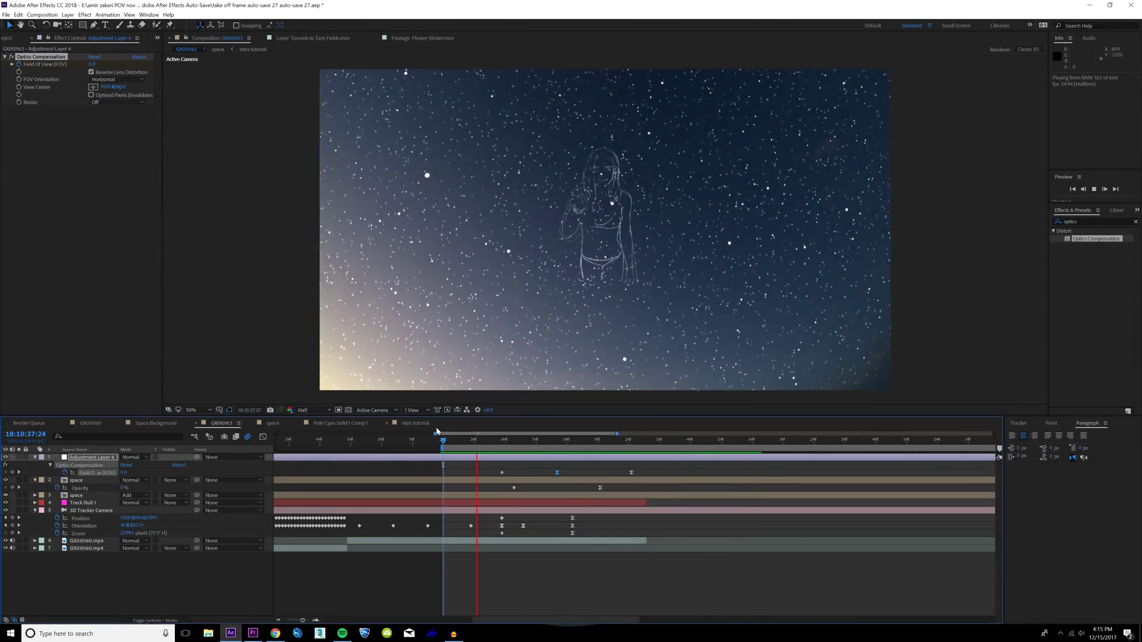